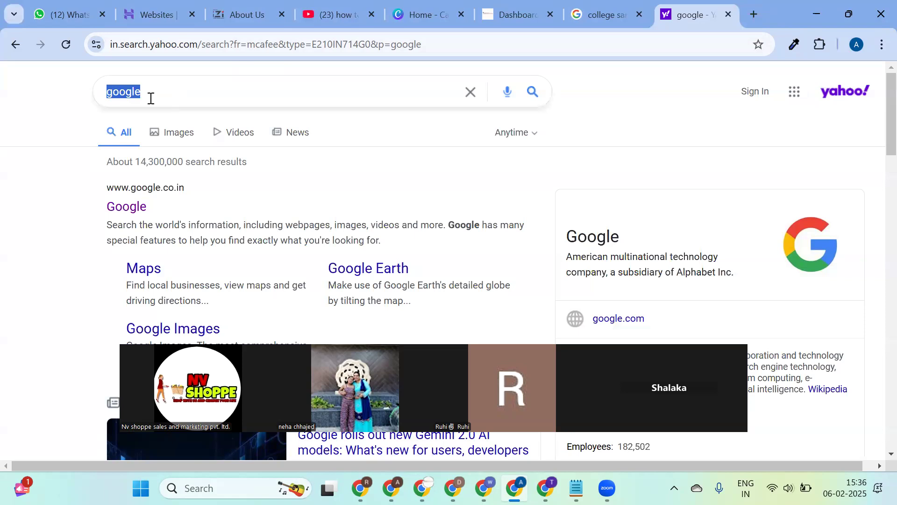
Search Yahoo for 'nearest unisex salon near me' and scroll through the salon results.
key("BackSpace")
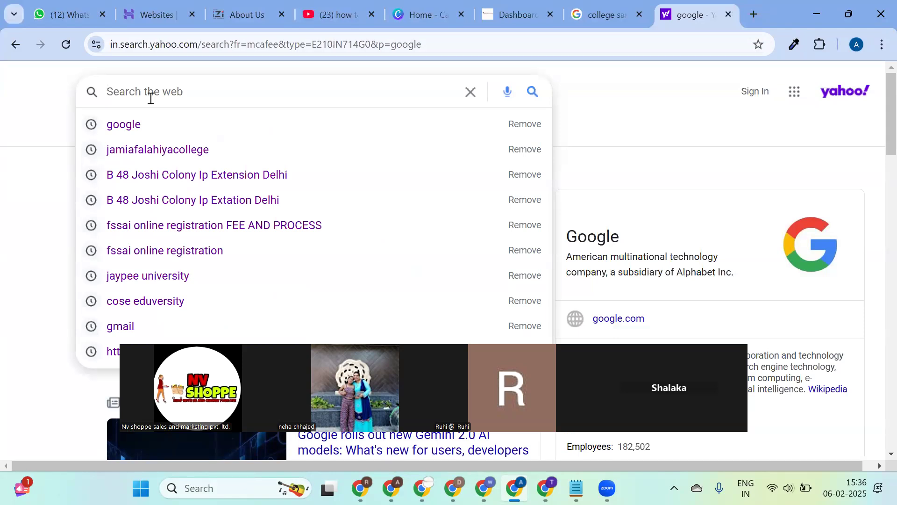
type("neare")
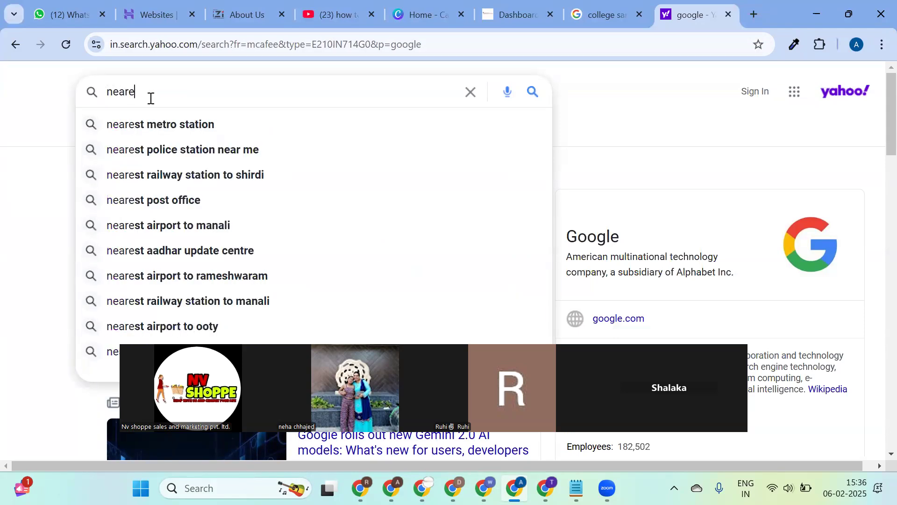
type("st ")
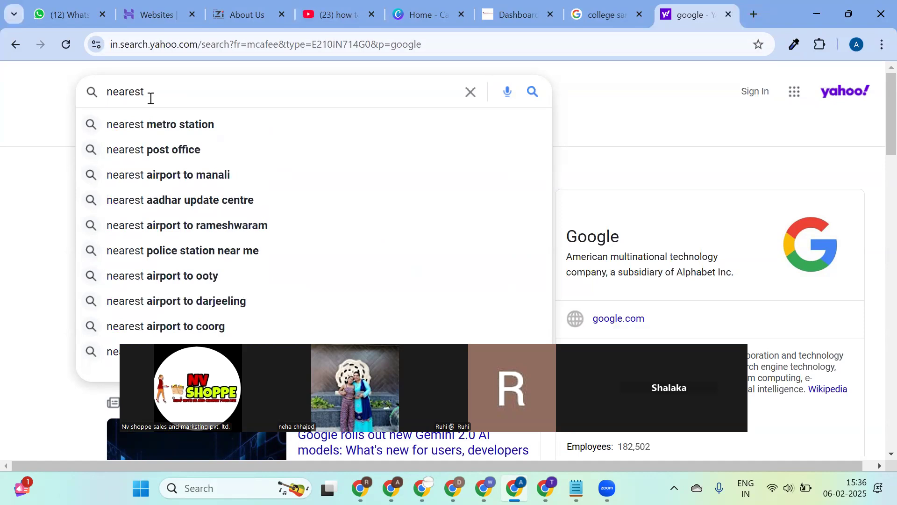
type("unis")
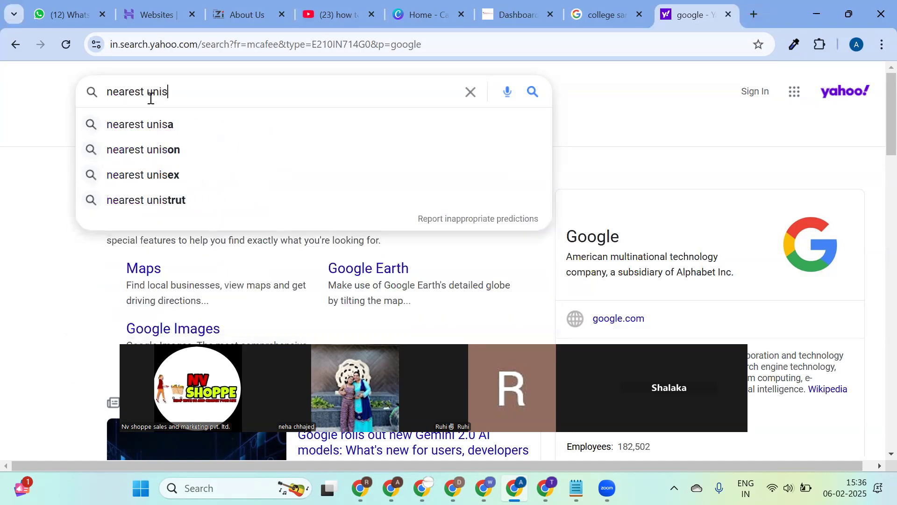
type("ex salon")
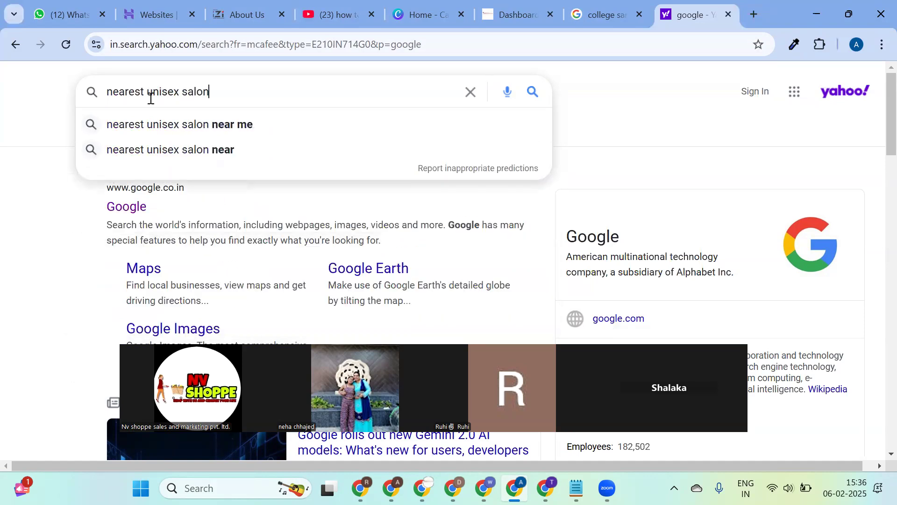
type(" near me")
key("Return")
scroll(369, 224, "down", 14)
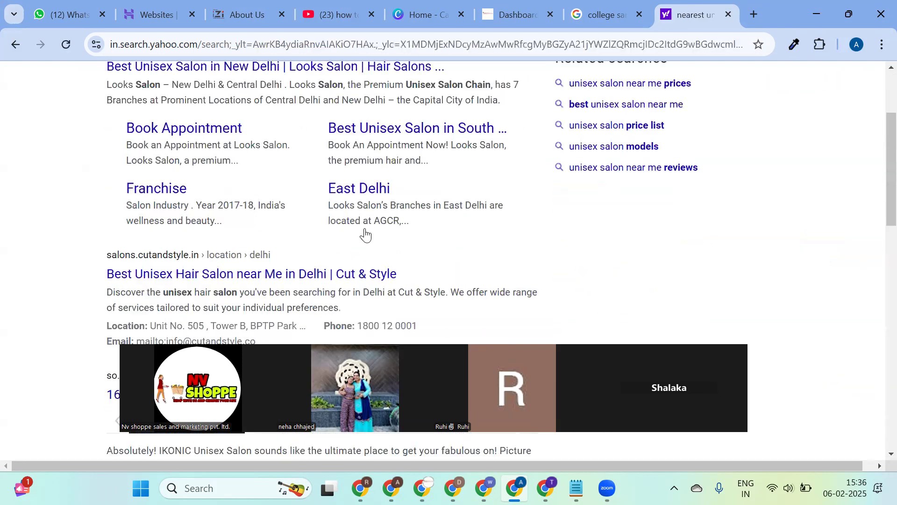
scroll(324, 252, "down", 5)
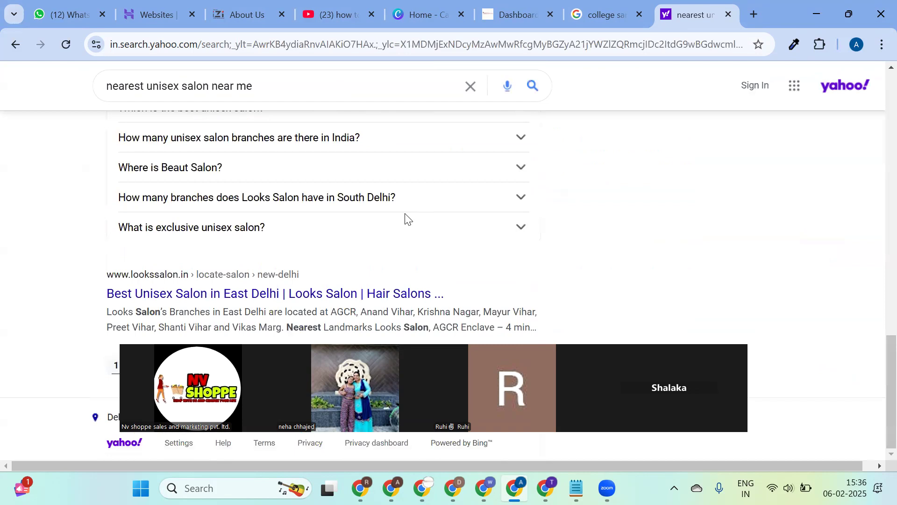
scroll(339, 124, "up", 8)
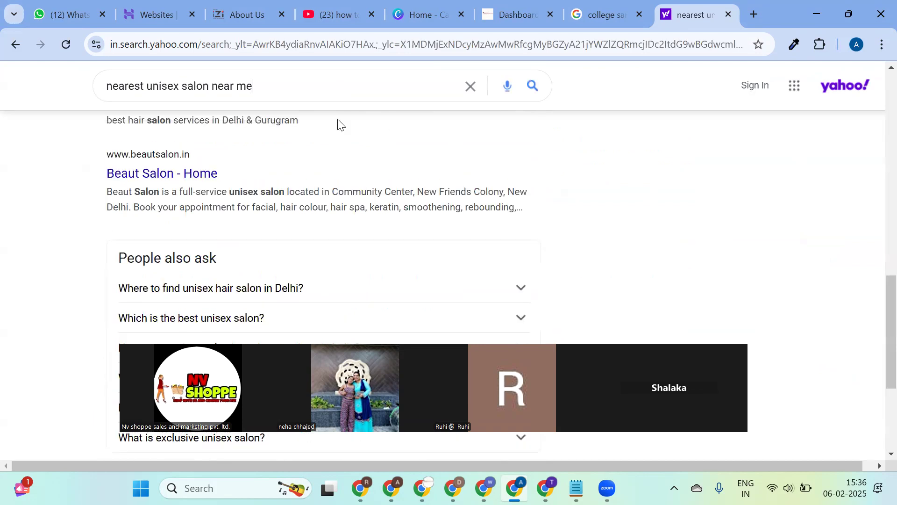
Clear the salon query from the search box and move to the address bar.
left_click(321, 82)
key("ctrl+c")
key("BackSpace")
left_click(375, 37)
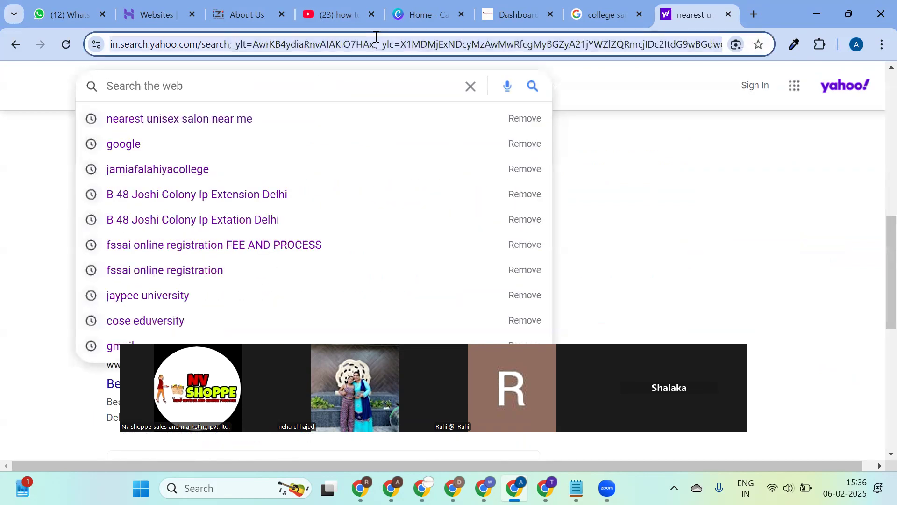
In the Google tab, replace 'college sarathi' with 'nearest unisex salon near me' and search.
type("goo")
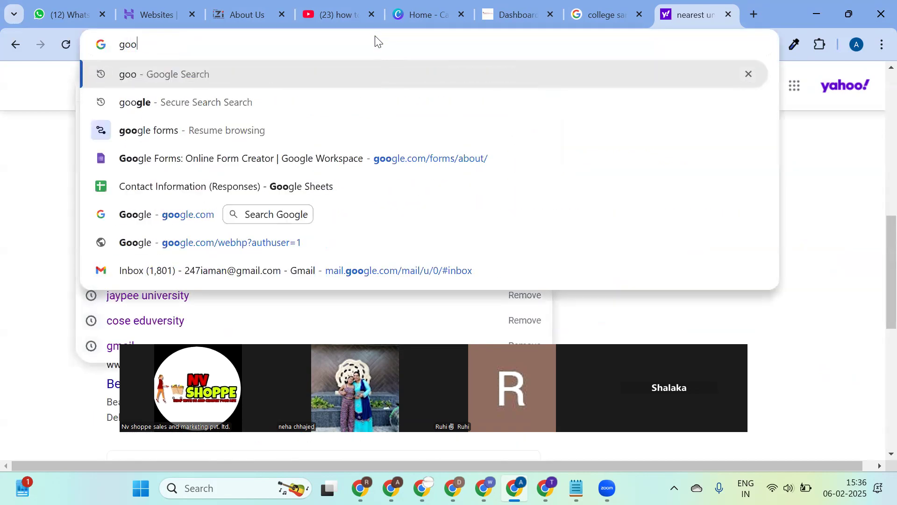
left_click(617, 5)
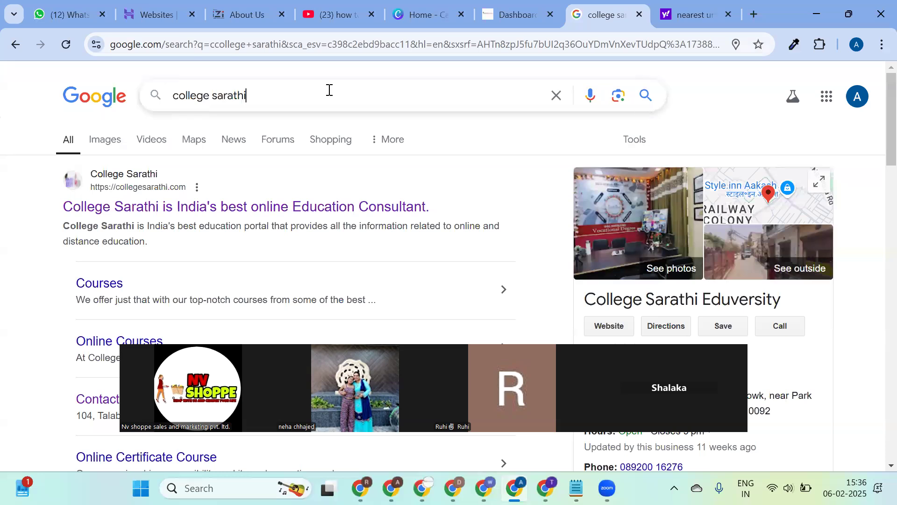
key("ctrl+a")
key("ctrl+v")
key("Return")
Scroll through the Google Places listings and map of nearby salons.
scroll(290, 218, "down", 1)
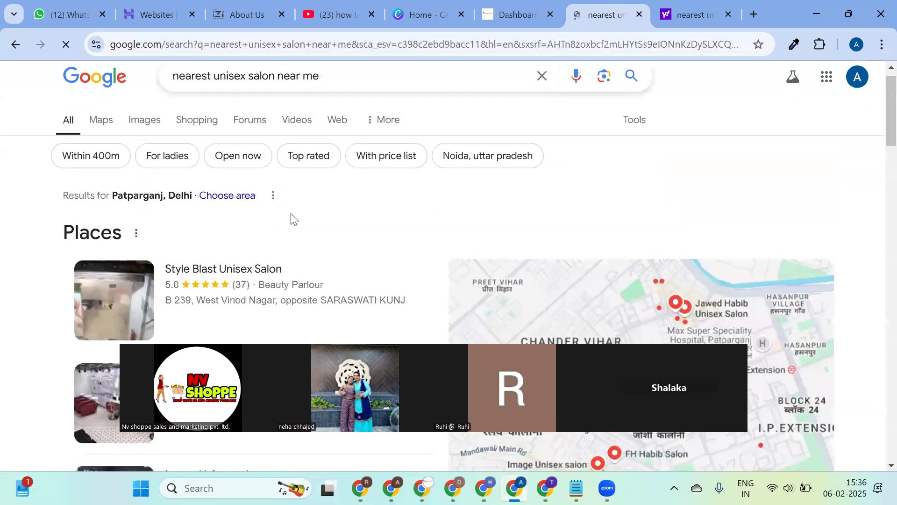
scroll(290, 218, "down", 4)
scroll(254, 248, "down", 3)
scroll(254, 245, "up", 5)
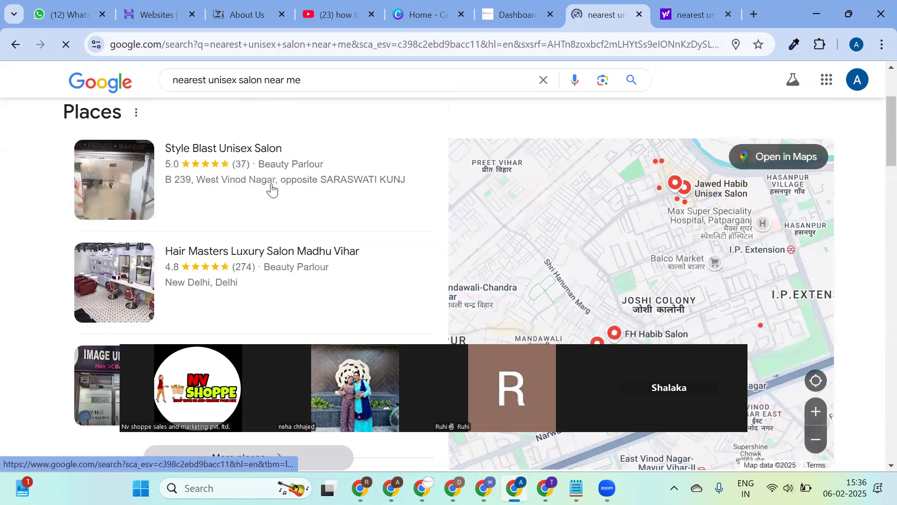
scroll(264, 194, "down", 5)
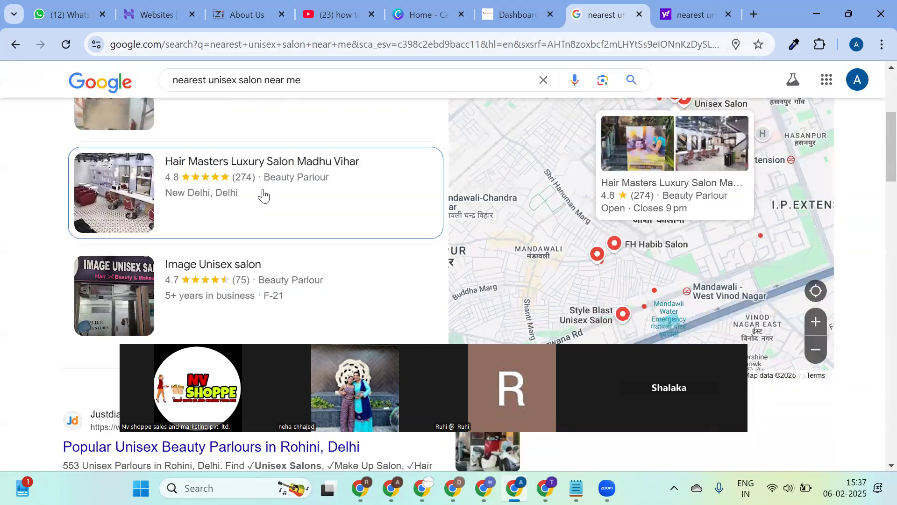
scroll(264, 194, "down", 10)
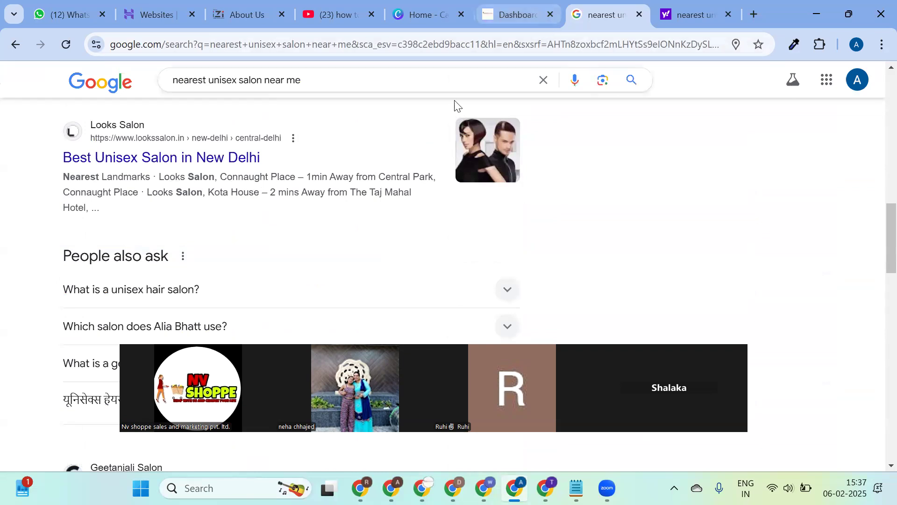
scroll(349, 180, "up", 12)
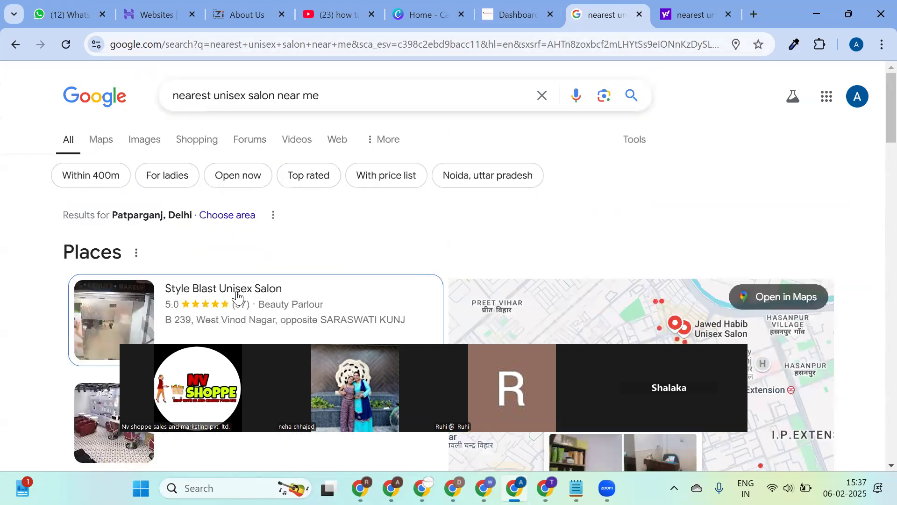
Open the Style Blast Unisex Salon profile, browse it, and start then cancel a review.
left_click(237, 295)
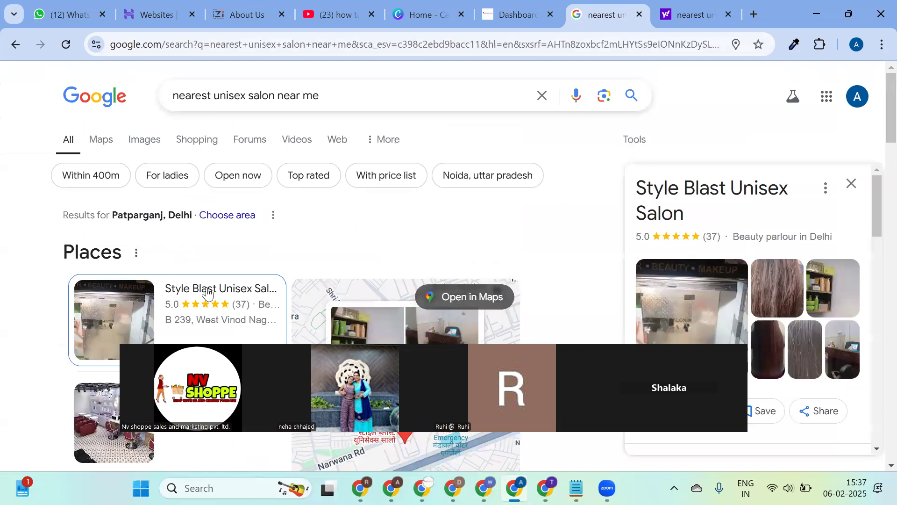
scroll(777, 209, "down", 5)
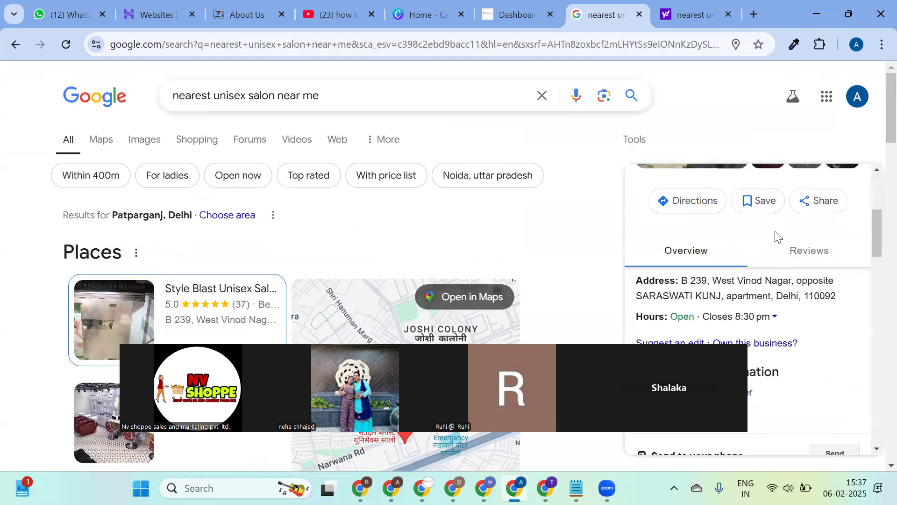
scroll(776, 256, "up", 5)
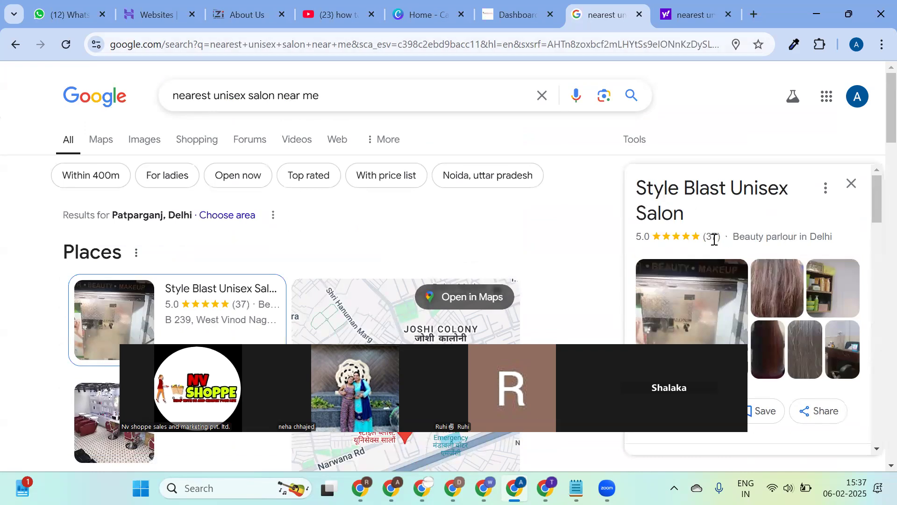
scroll(748, 278, "down", 15)
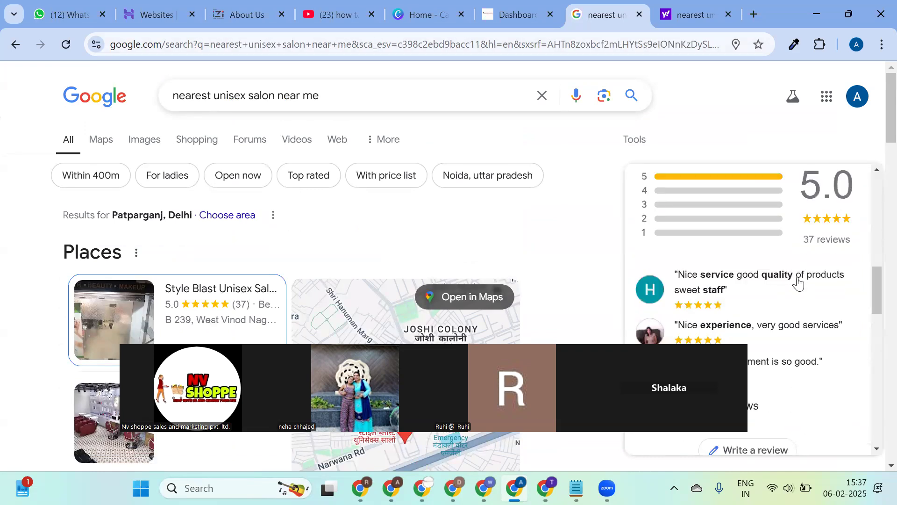
left_click(754, 243)
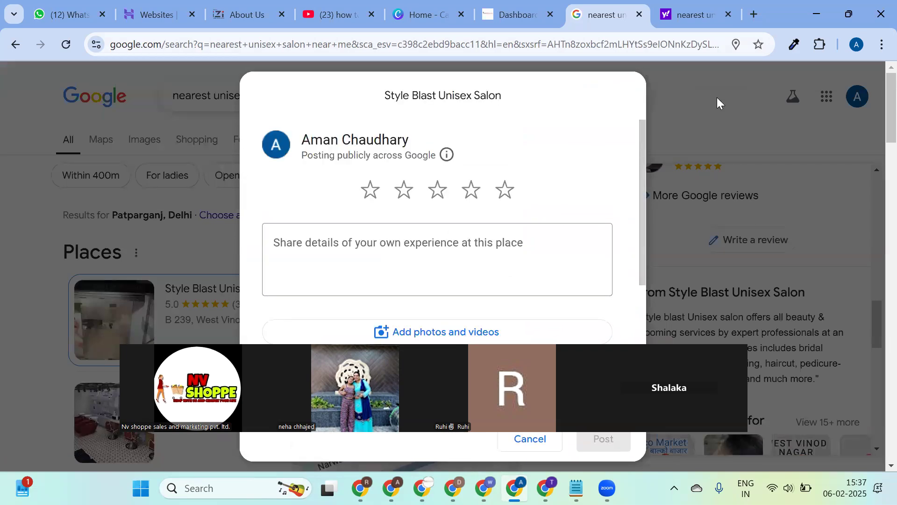
left_click(750, 131)
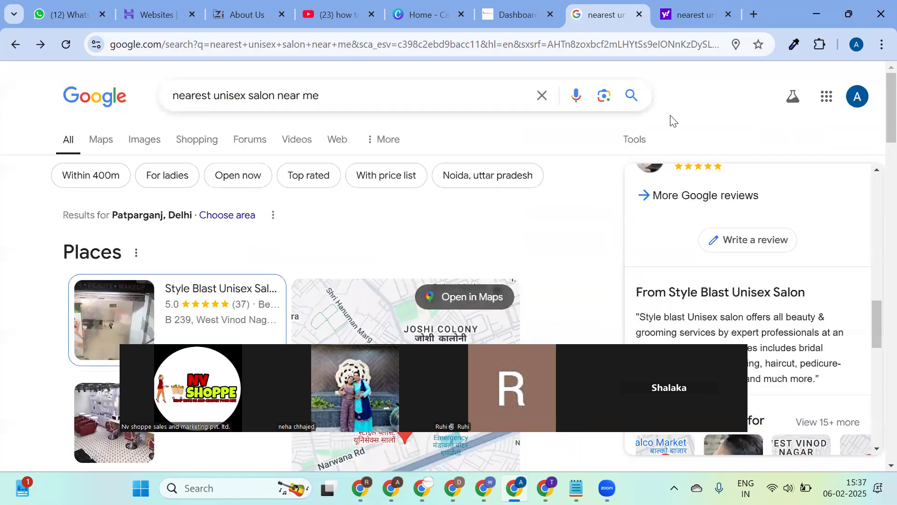
Glance at the WordPress dashboard, then return to the salon results and scroll back up.
left_click(516, 12)
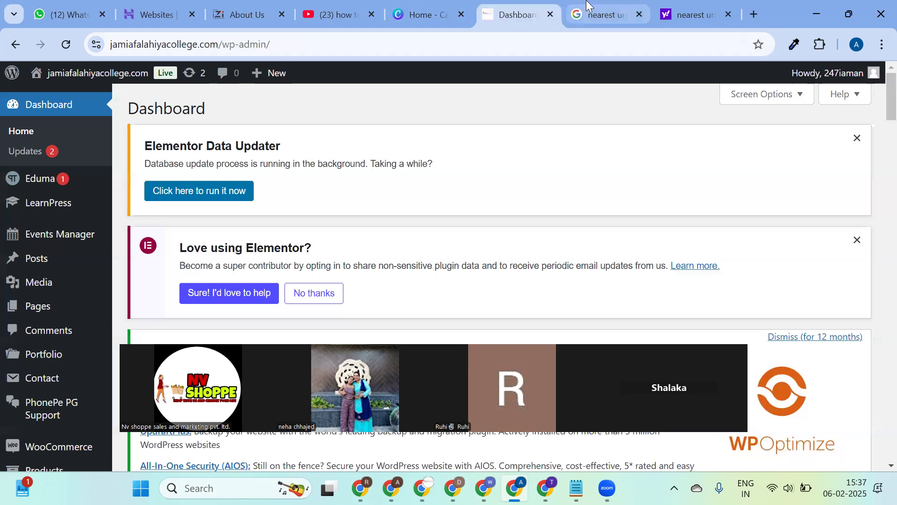
left_click(587, 6)
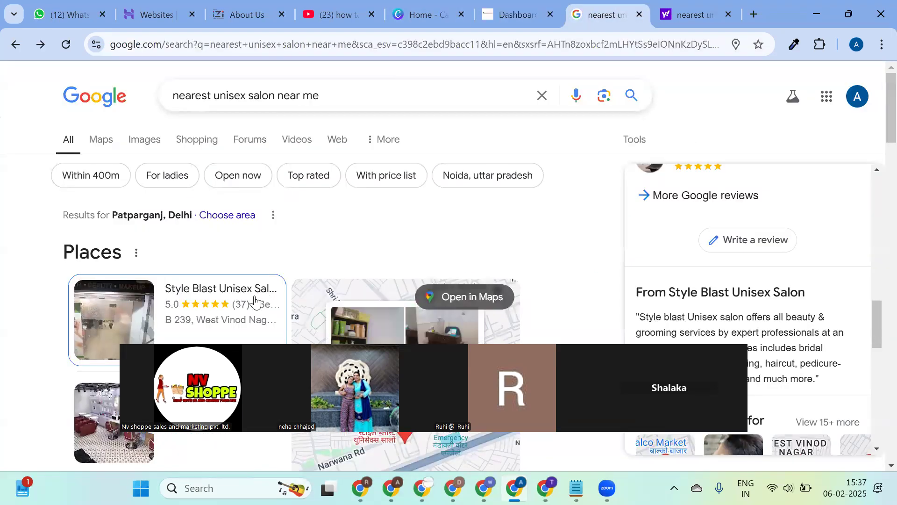
scroll(749, 271, "up", 10)
scroll(748, 272, "up", 5)
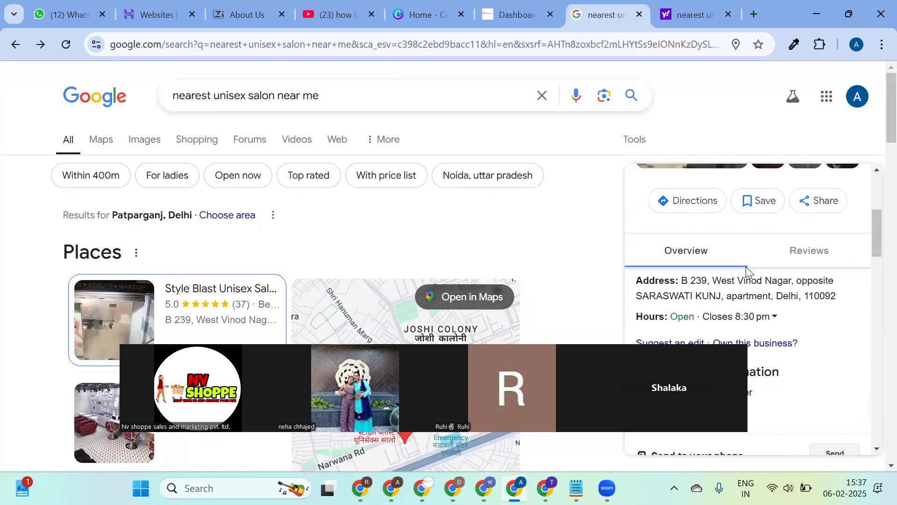
scroll(708, 278, "up", 3)
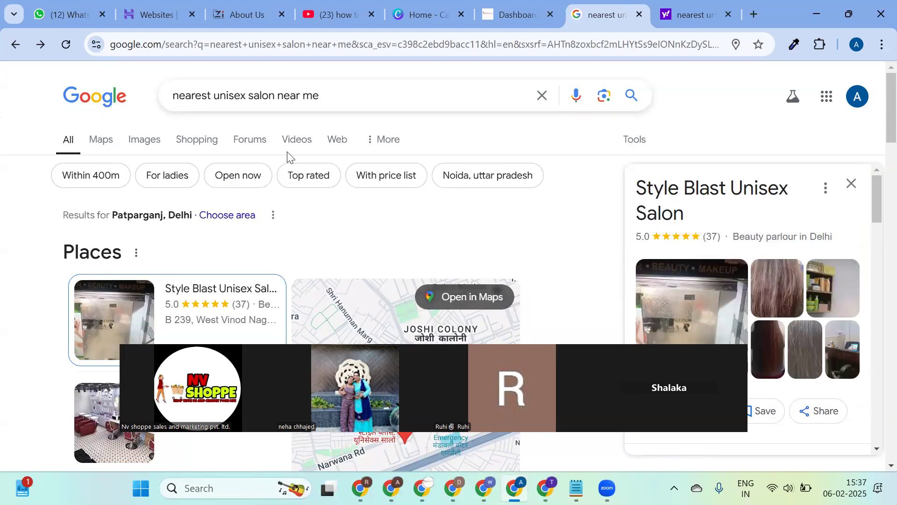
Search Google for 'college sarathi' and scroll through the College Sarathi Eduversity results.
triple_click(359, 90)
type("co")
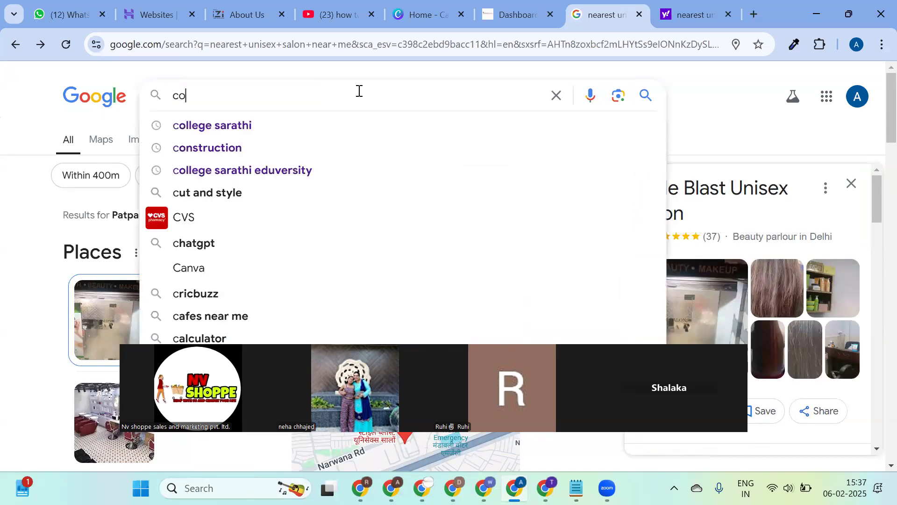
left_click(311, 124)
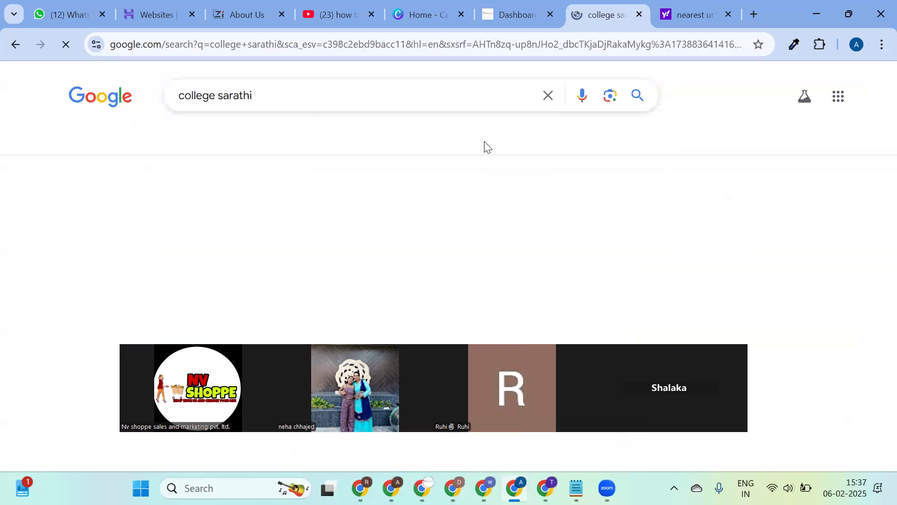
scroll(691, 279, "down", 3)
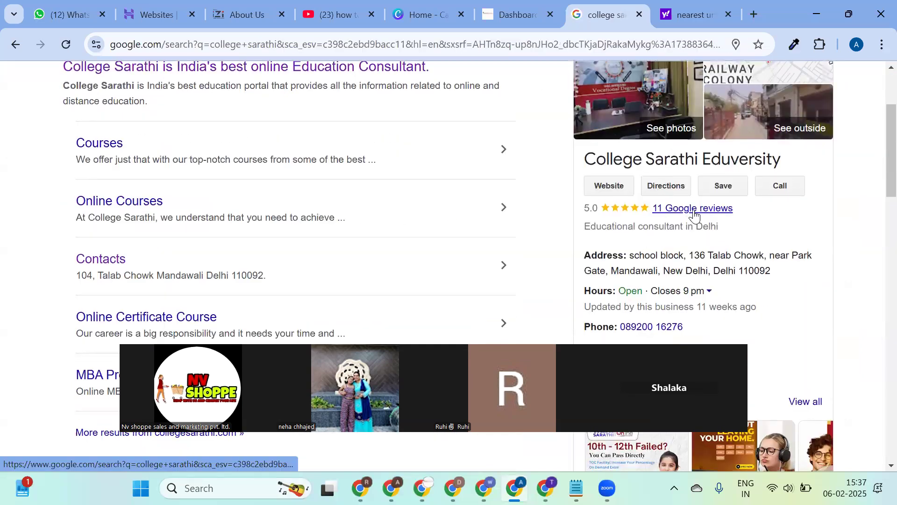
scroll(704, 223, "down", 3)
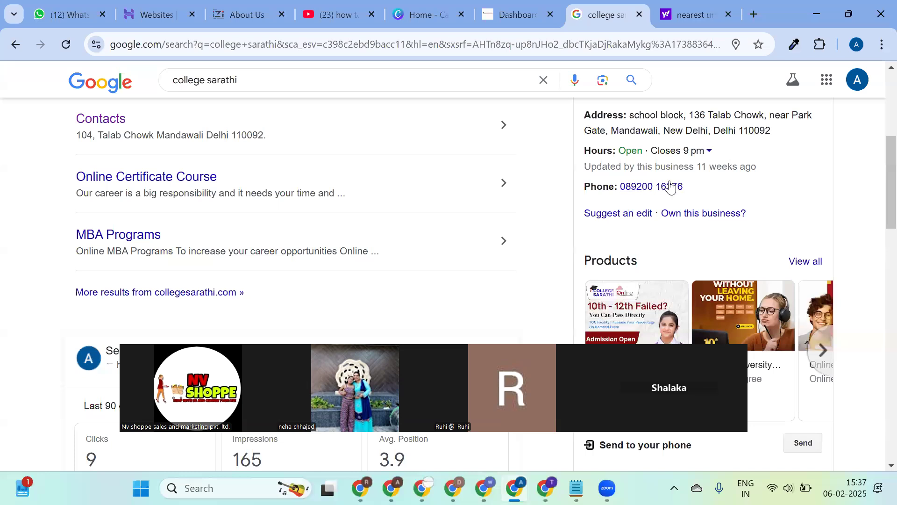
scroll(741, 180, "up", 1)
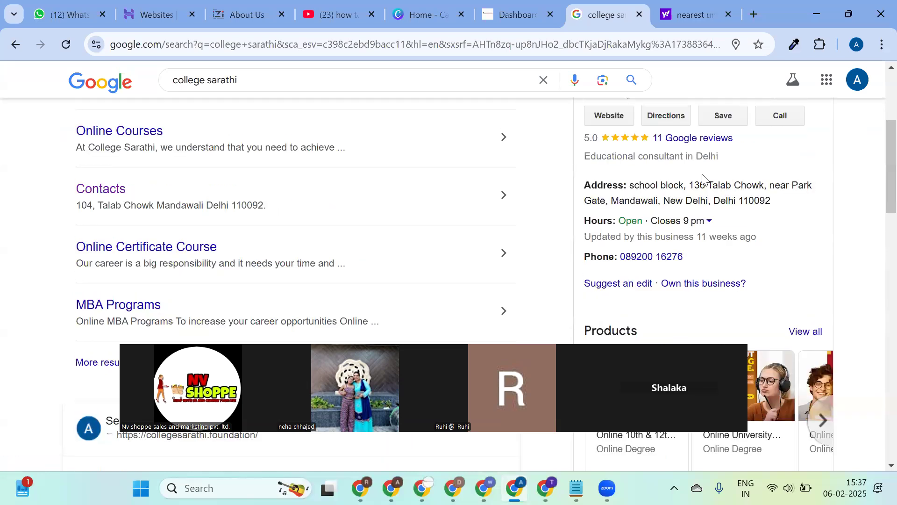
scroll(702, 179, "up", 1)
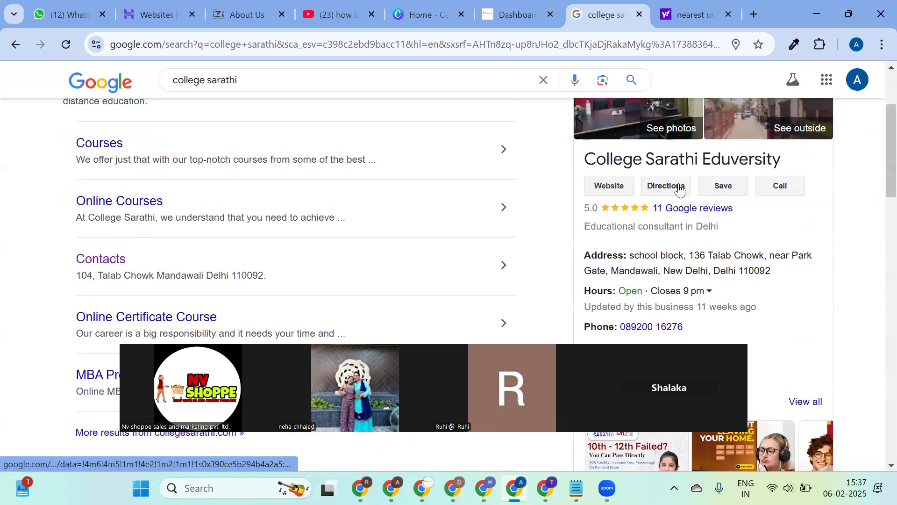
scroll(681, 196, "down", 5)
scroll(686, 201, "down", 5)
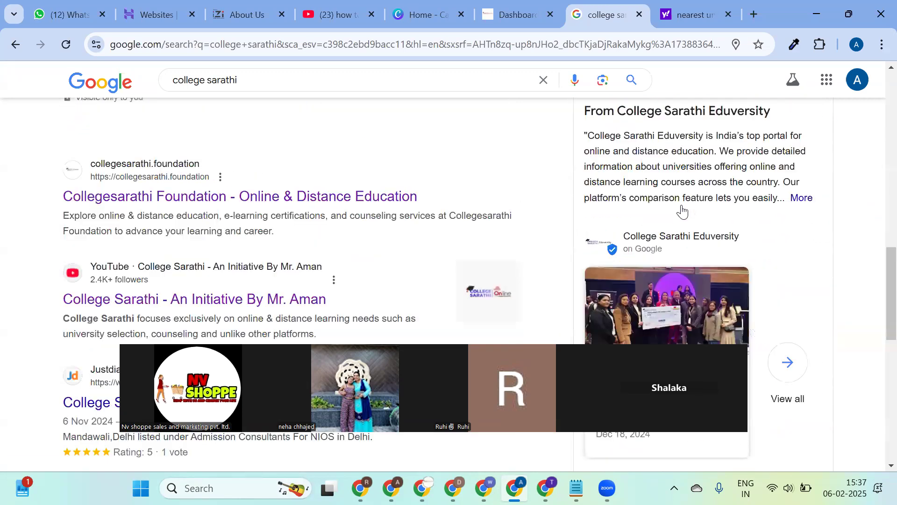
scroll(691, 202, "down", 3)
scroll(691, 203, "up", 8)
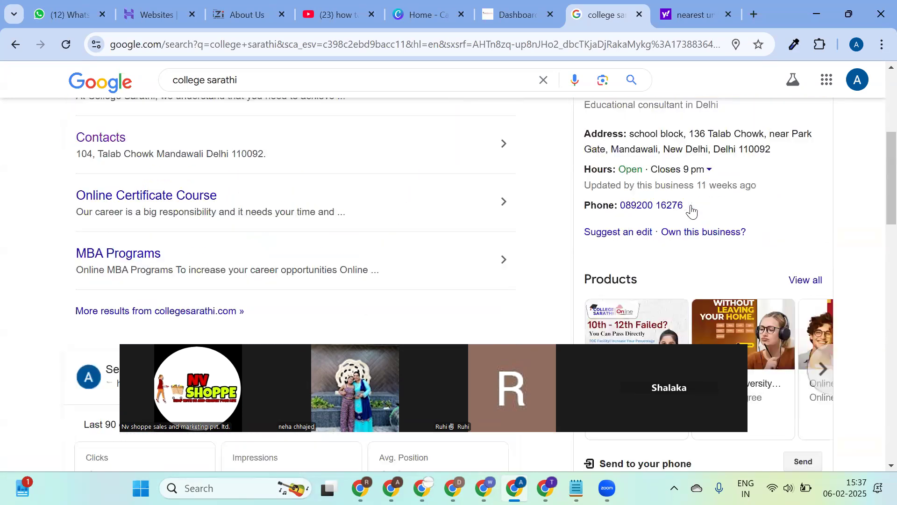
scroll(691, 204, "up", 3)
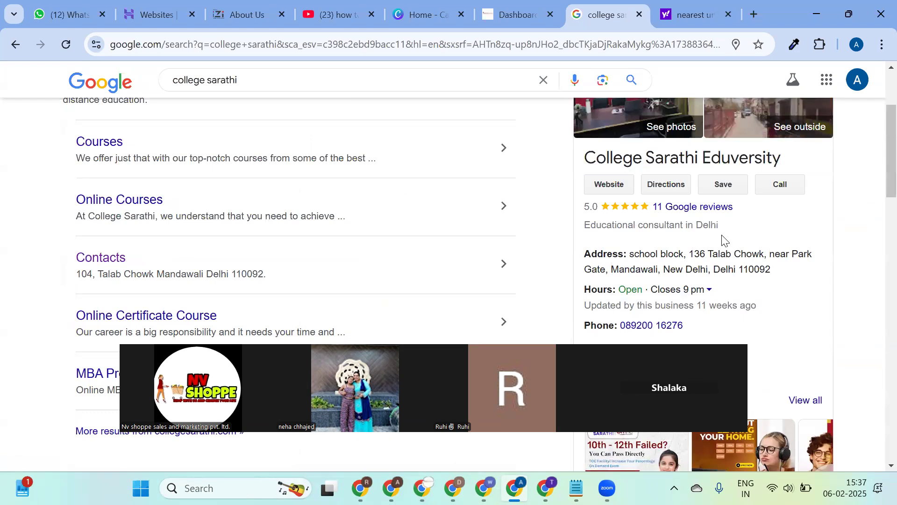
Open the business's 11 Google reviews, edit the existing review, and select the page address.
left_click(717, 209)
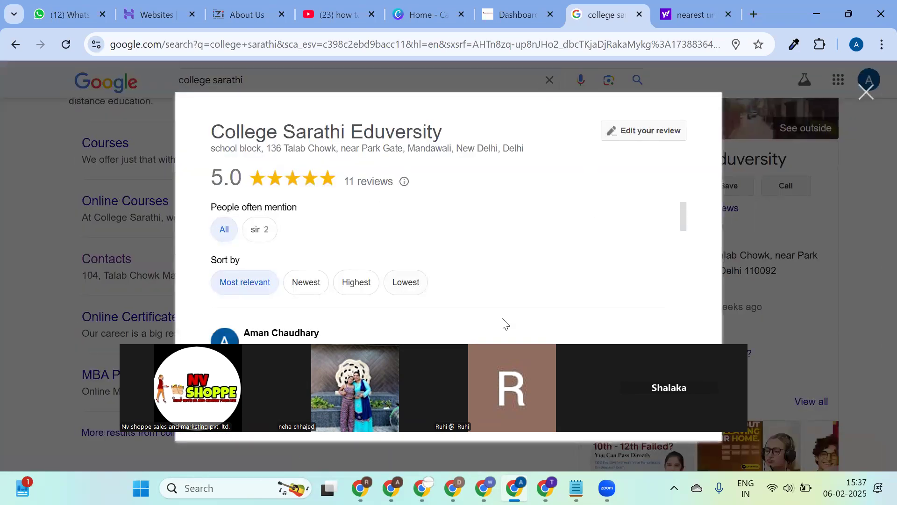
left_click(653, 134)
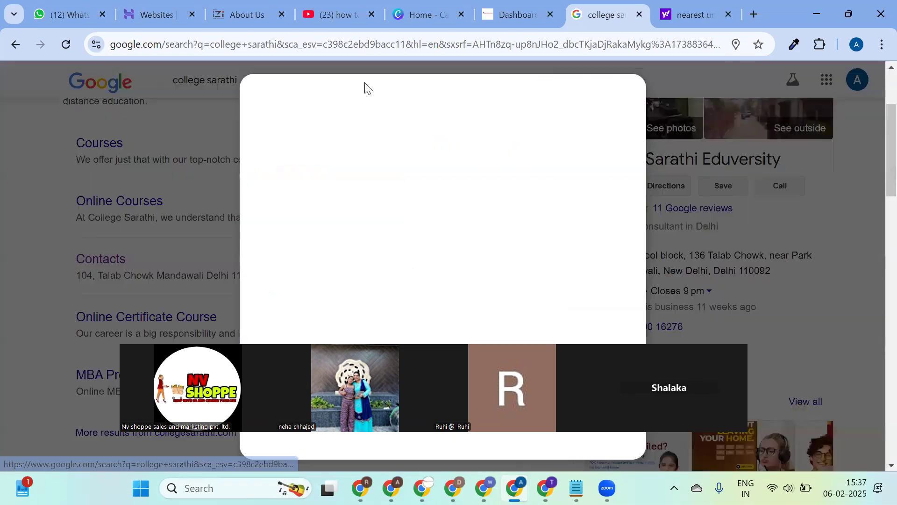
left_click(433, 45)
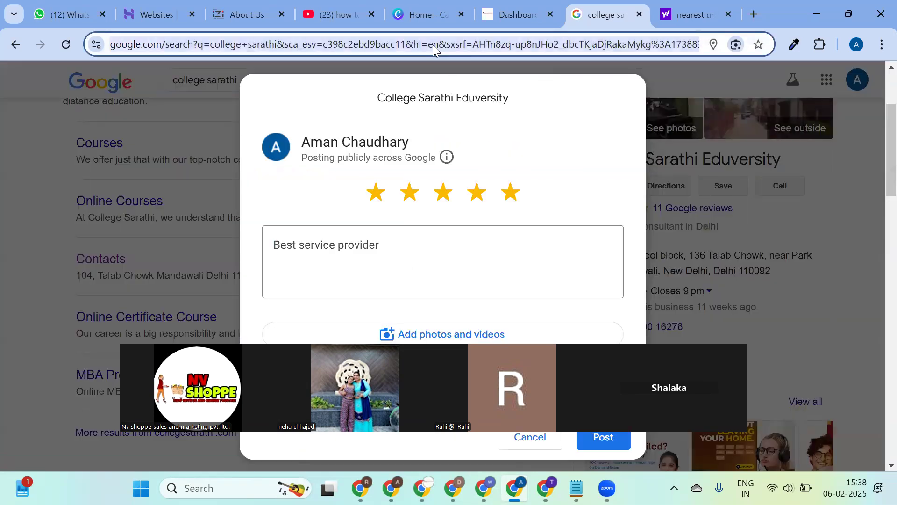
left_click(65, 15)
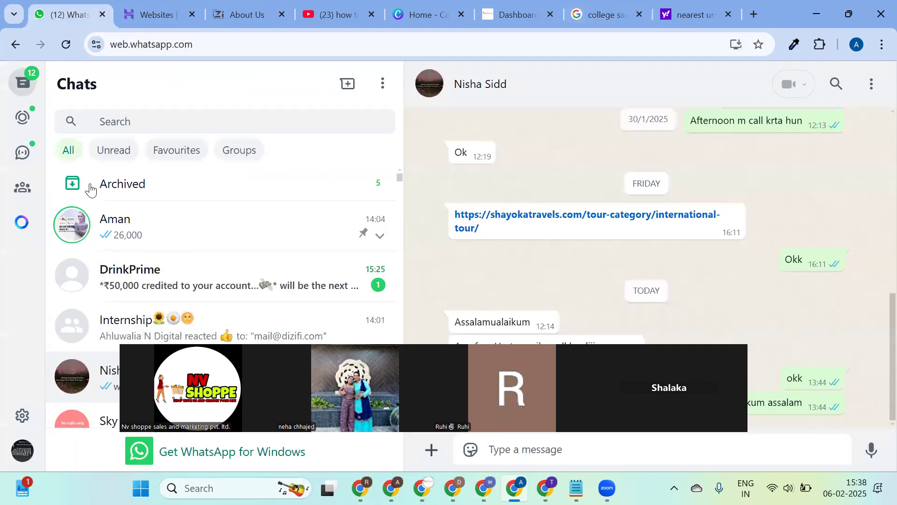
Post 'for class review' to the Nv Digital Marketing August Batch channel, then show the Gmail inbox.
left_click(817, 14)
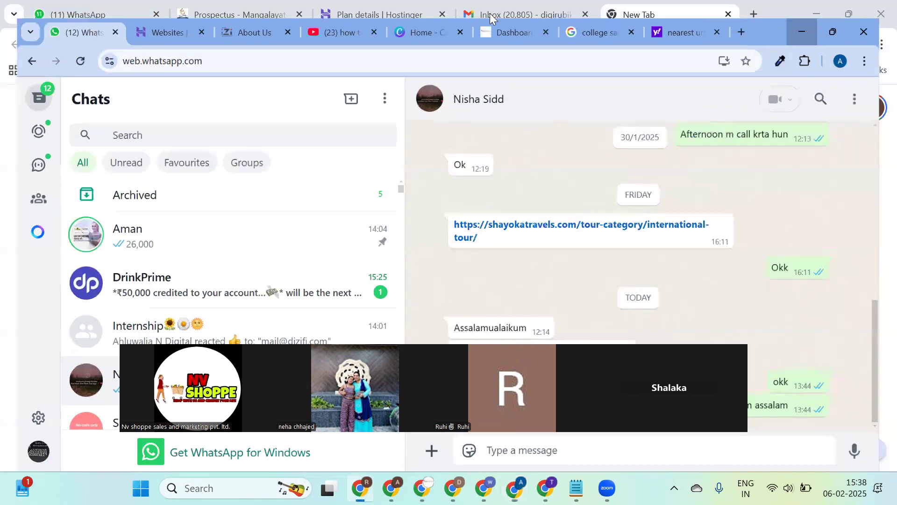
left_click(144, 6)
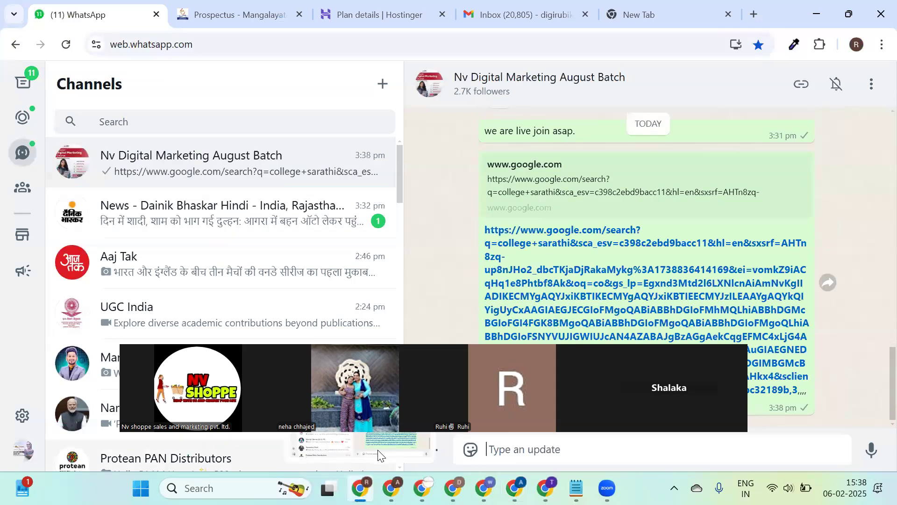
mouse_move(380, 454)
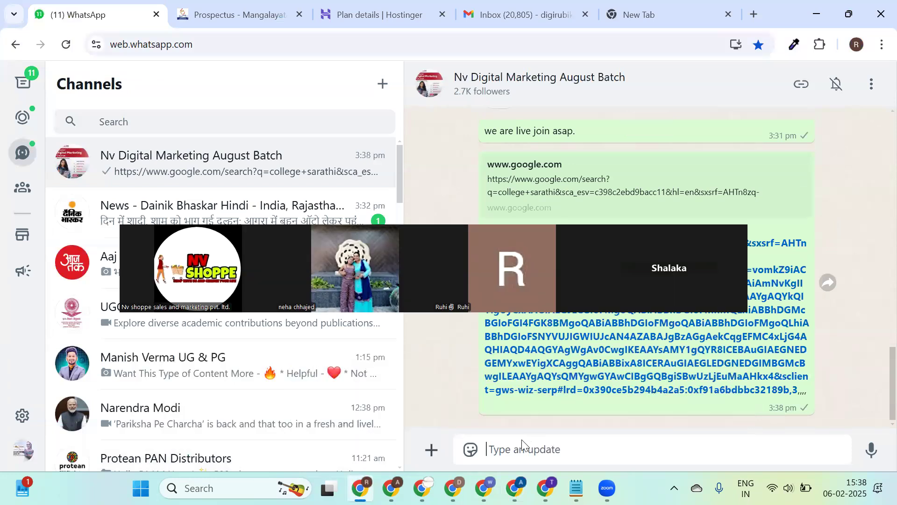
type("for cla")
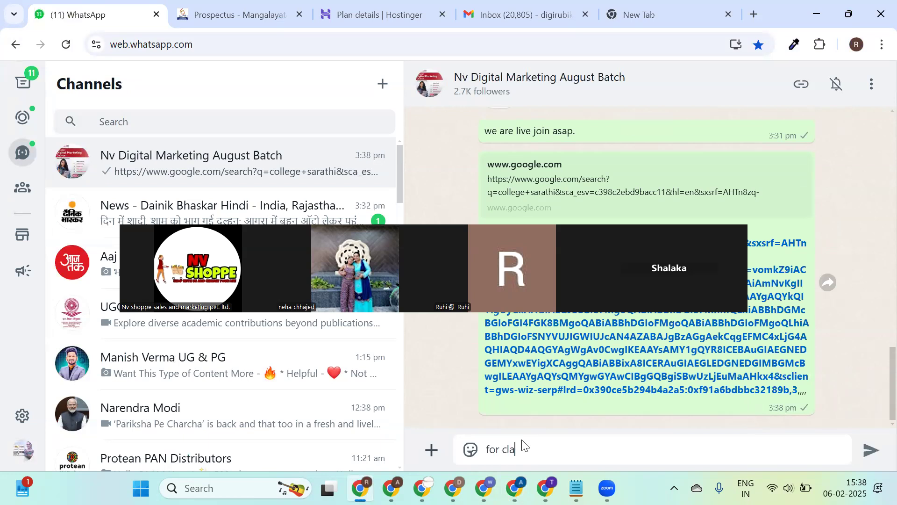
type("ss review")
key("Return")
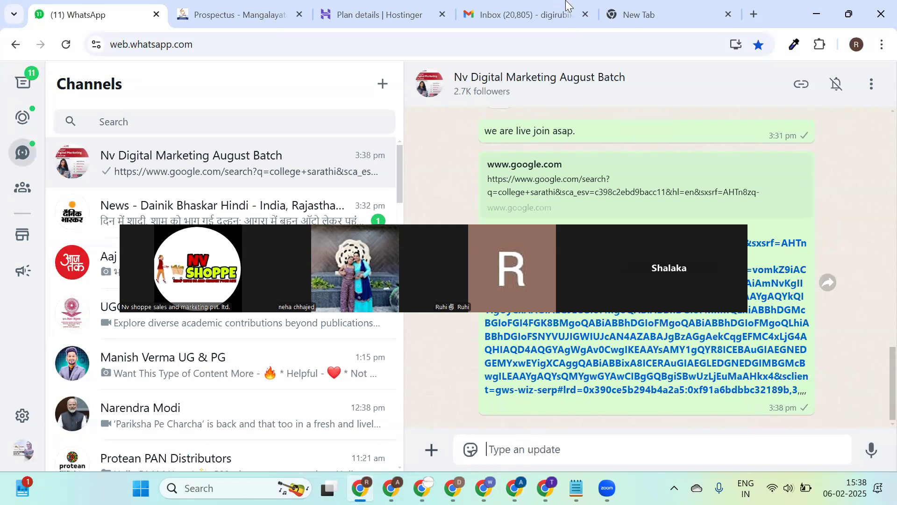
left_click(569, 7)
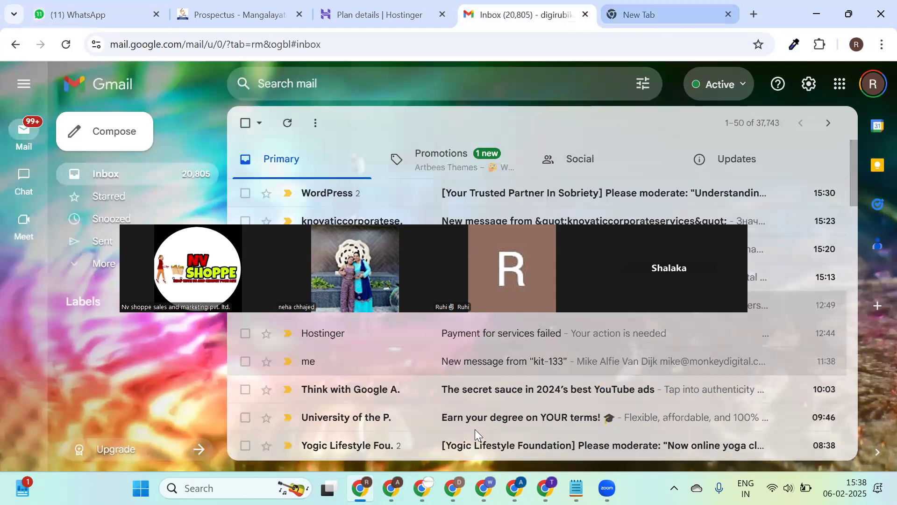
mouse_move(361, 488)
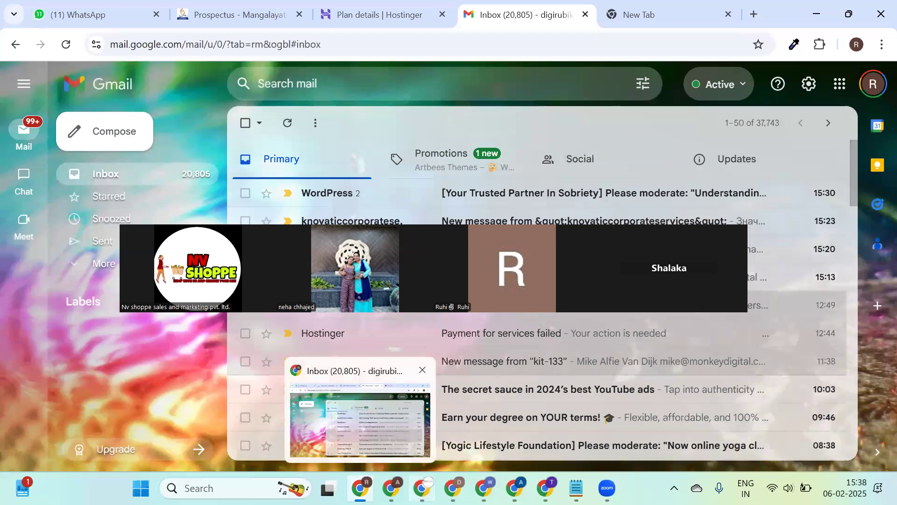
Bring forward the Chrome window holding WhatsApp and go to the WordPress dashboard tab.
left_click(452, 488)
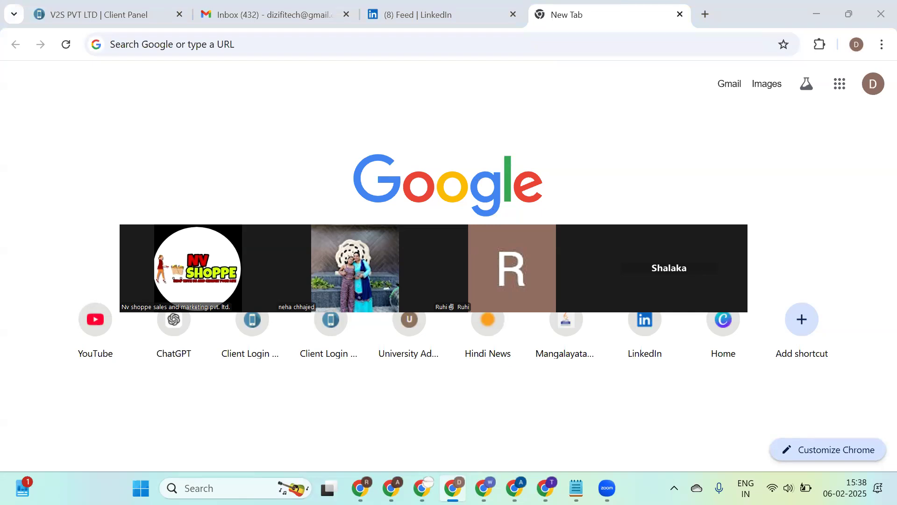
mouse_move(391, 488)
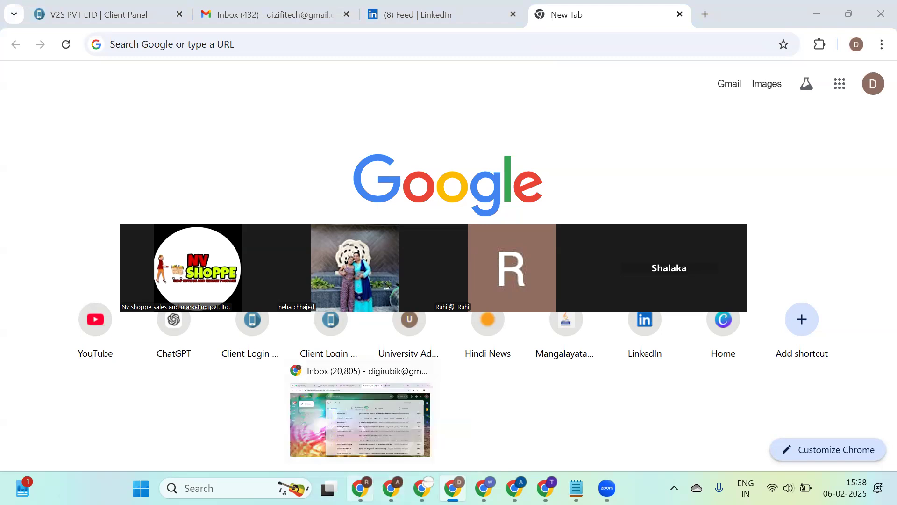
left_click(518, 479)
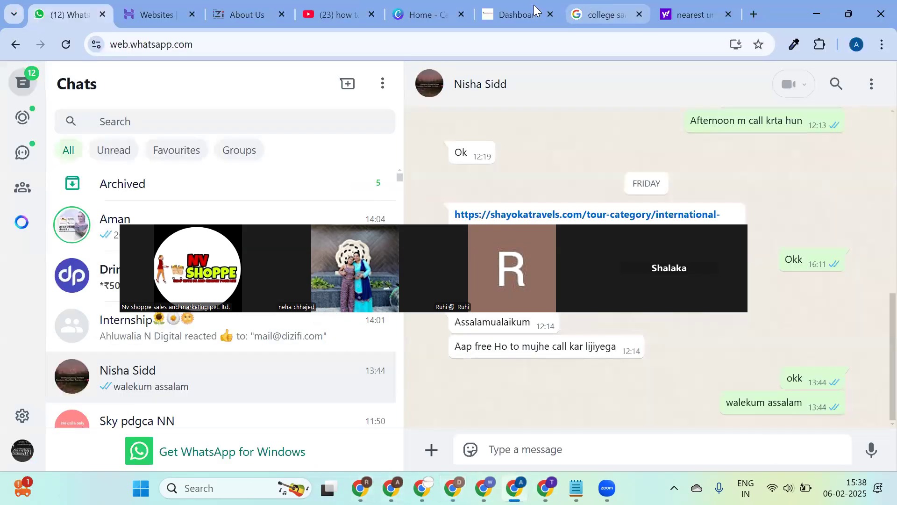
left_click(535, 13)
Go to Users > All Users and start a new user from the Add New User button.
scroll(41, 344, "down", 10)
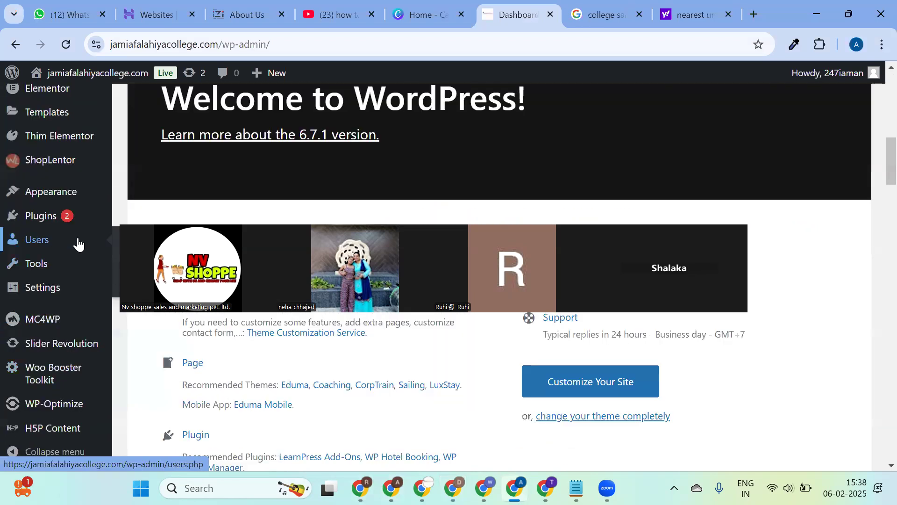
mouse_move(94, 240)
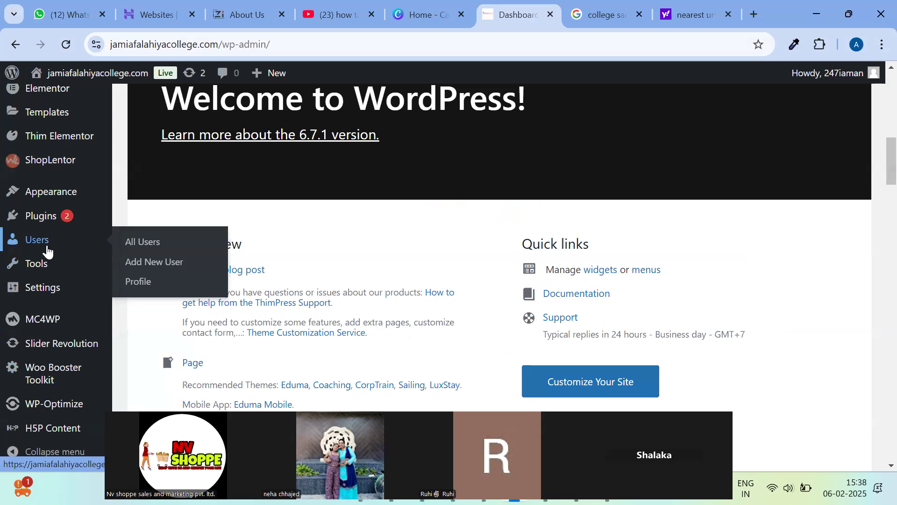
left_click(146, 244)
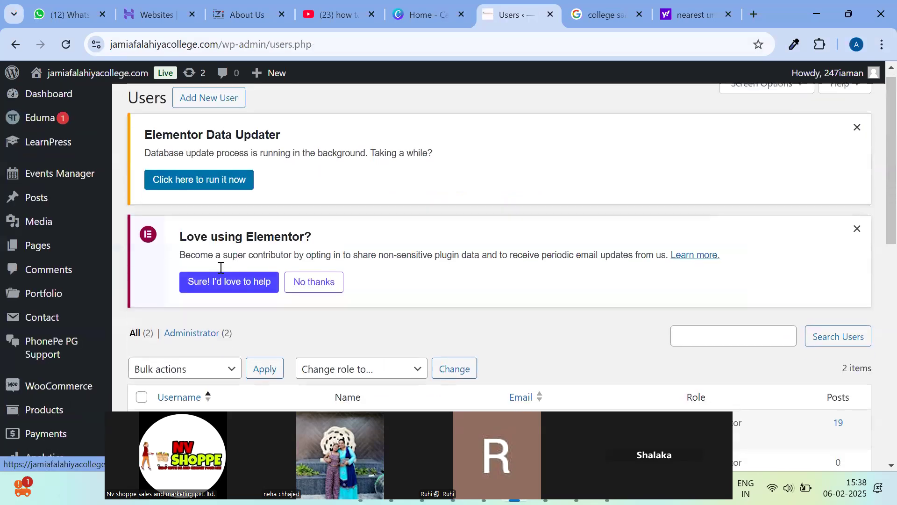
scroll(221, 267, "down", 4)
scroll(232, 219, "up", 4)
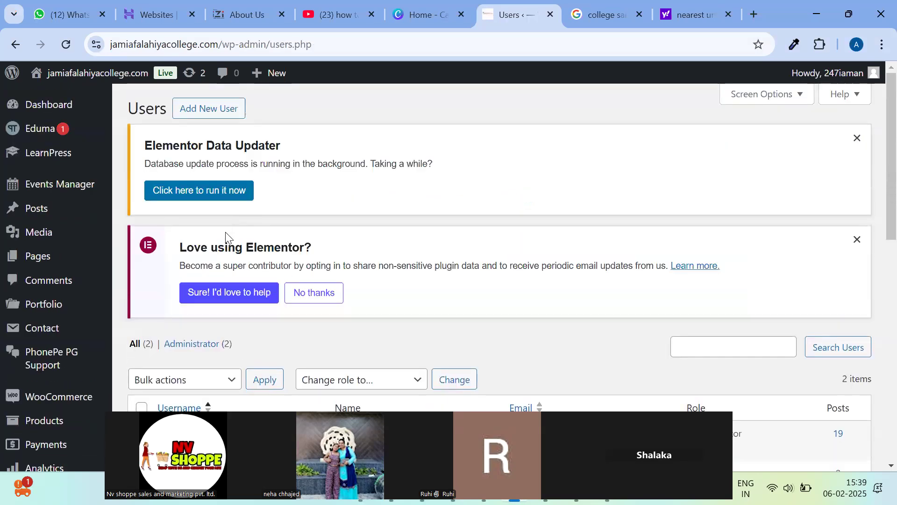
left_click(241, 118)
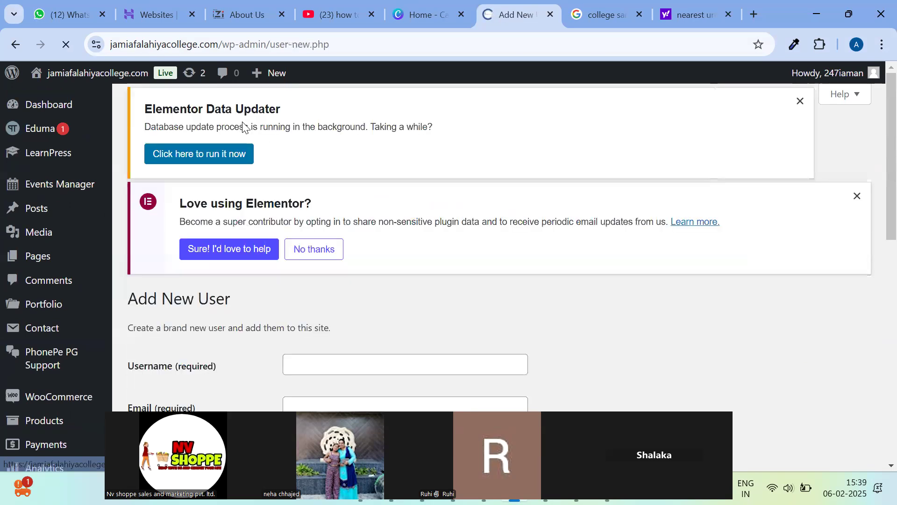
Enter the new username and fill the e-mail from a saved suggestion.
scroll(327, 191, "down", 6)
scroll(347, 208, "up", 6)
scroll(344, 252, "down", 3)
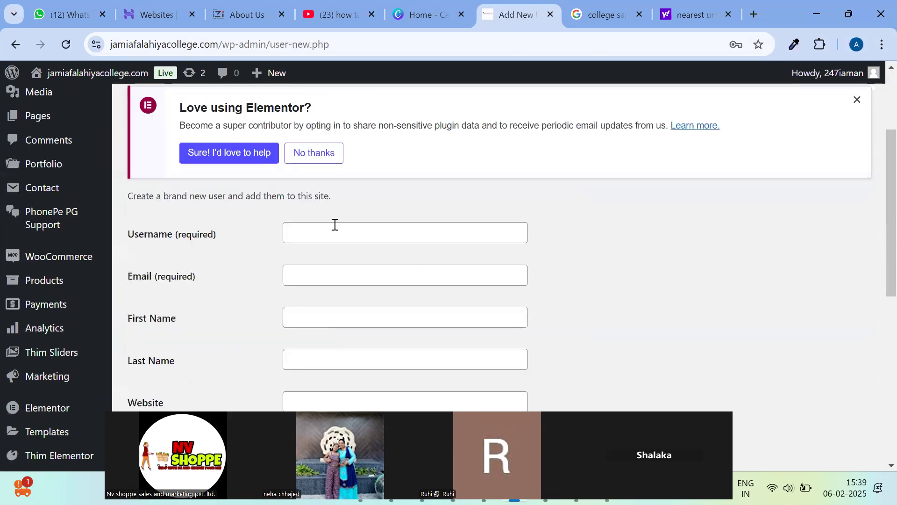
left_click(339, 229)
type("a")
type("min")
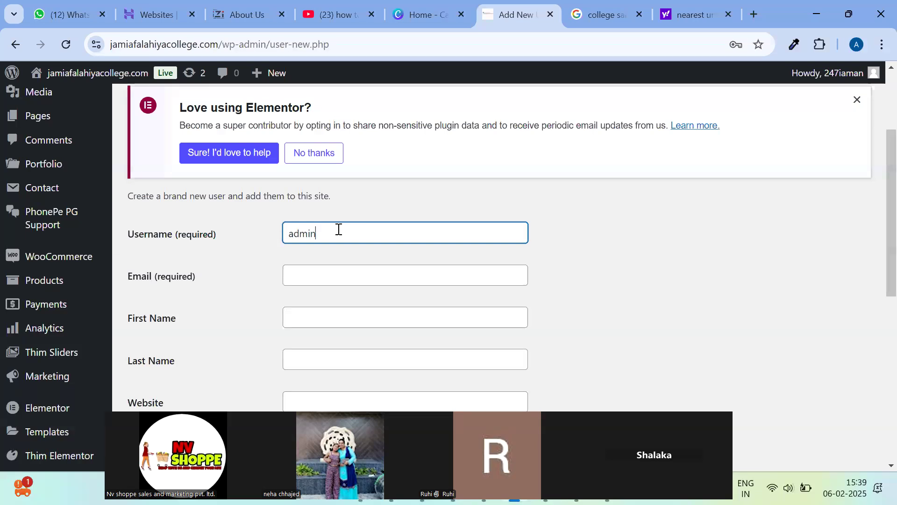
key("ctrl+a")
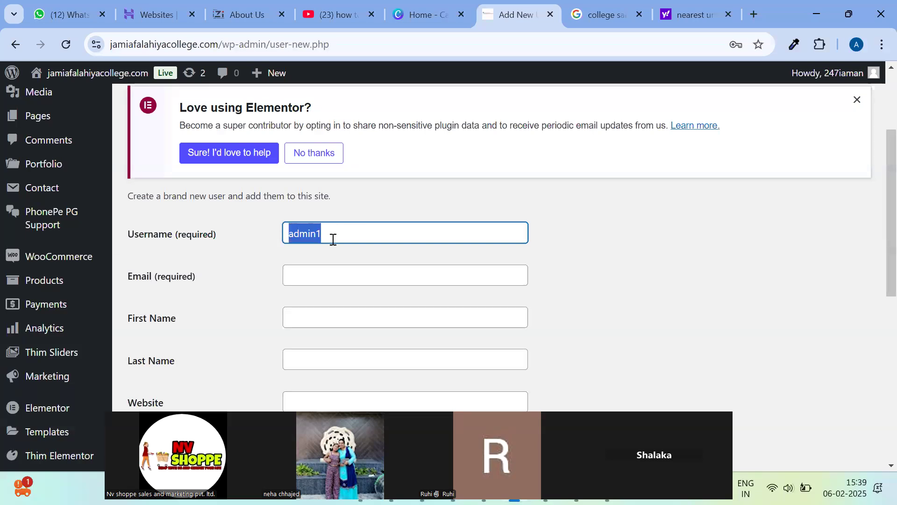
left_click(319, 272)
key("Down")
key("Return")
scroll(381, 282, "down", 3)
scroll(386, 192, "down", 2)
scroll(380, 217, "up", 2)
Replace the e-mail with the site's admin e-mail address.
triple_click(401, 136)
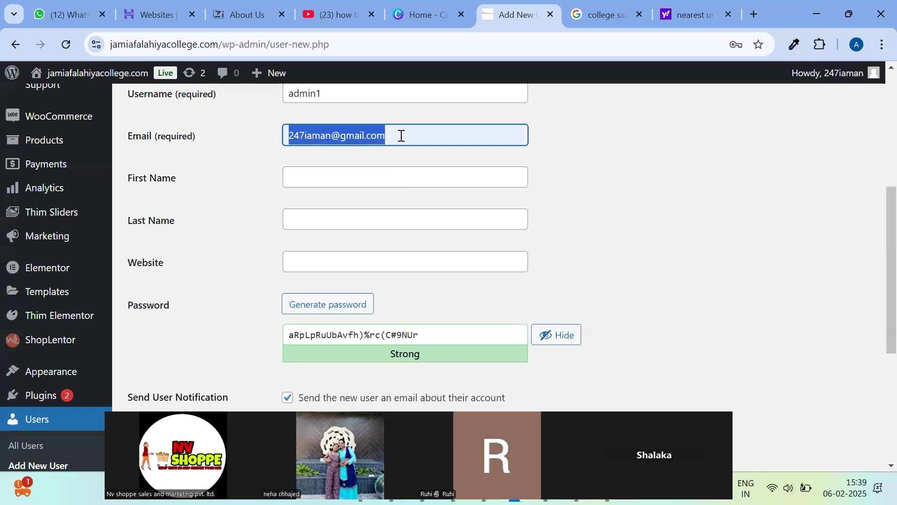
type("infor")
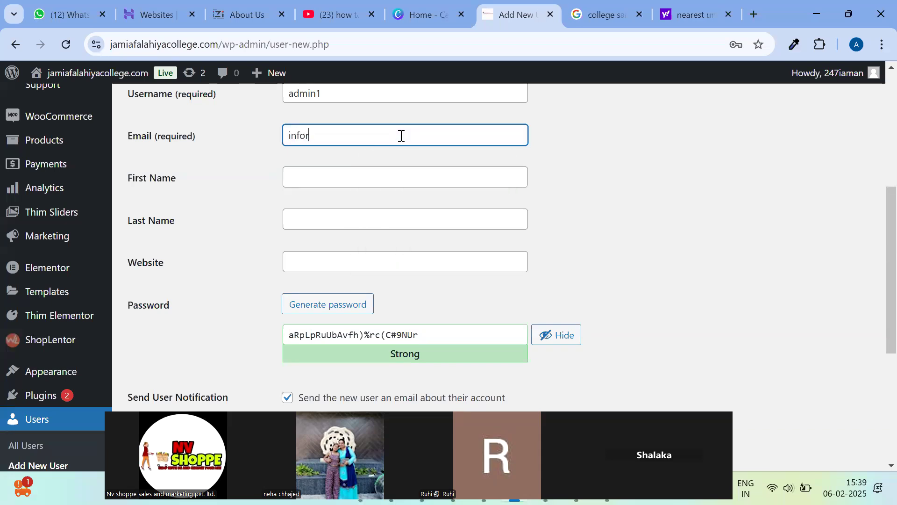
key("BackSpace")
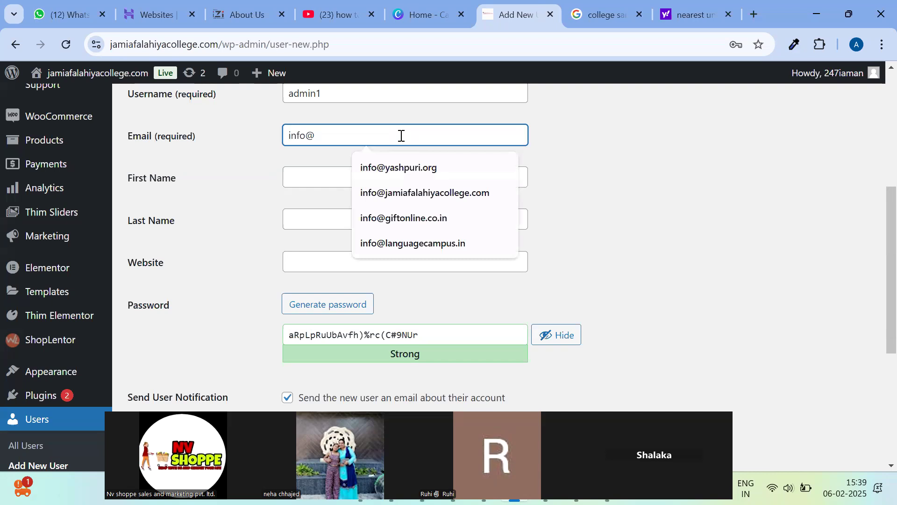
left_click(429, 193)
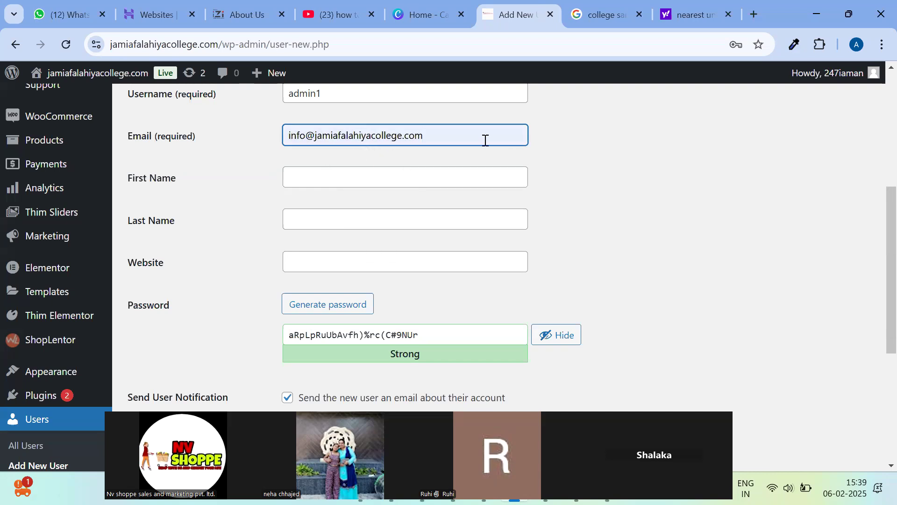
double_click(303, 138)
type("admin")
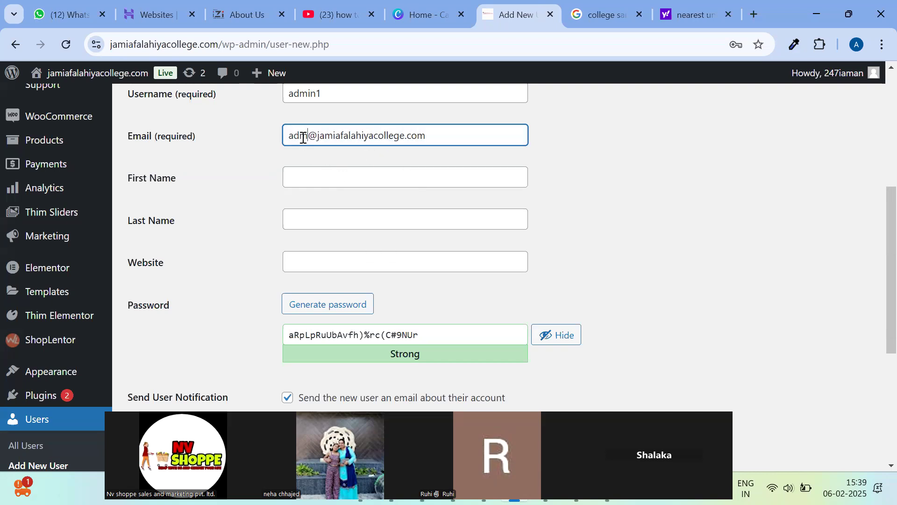
left_click(364, 214)
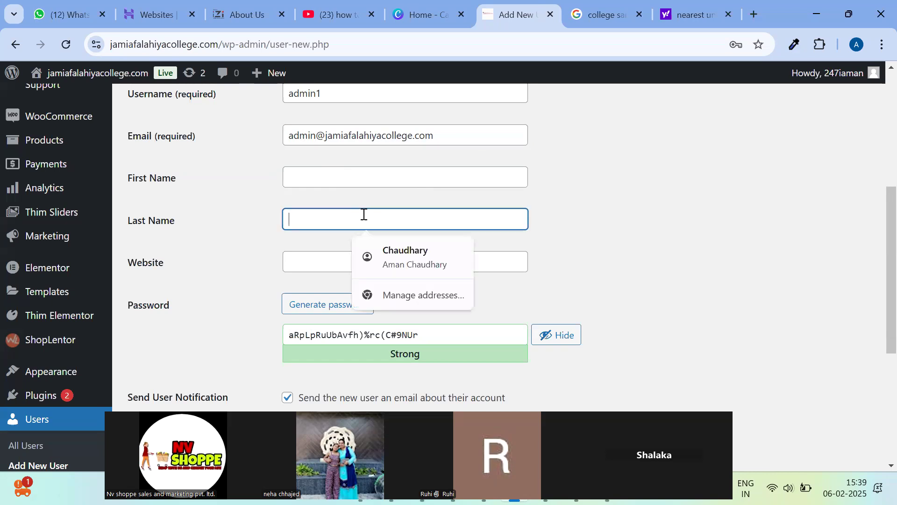
Replace the generated password with a short weak one and confirm its use.
scroll(340, 234, "down", 3)
triple_click(353, 194)
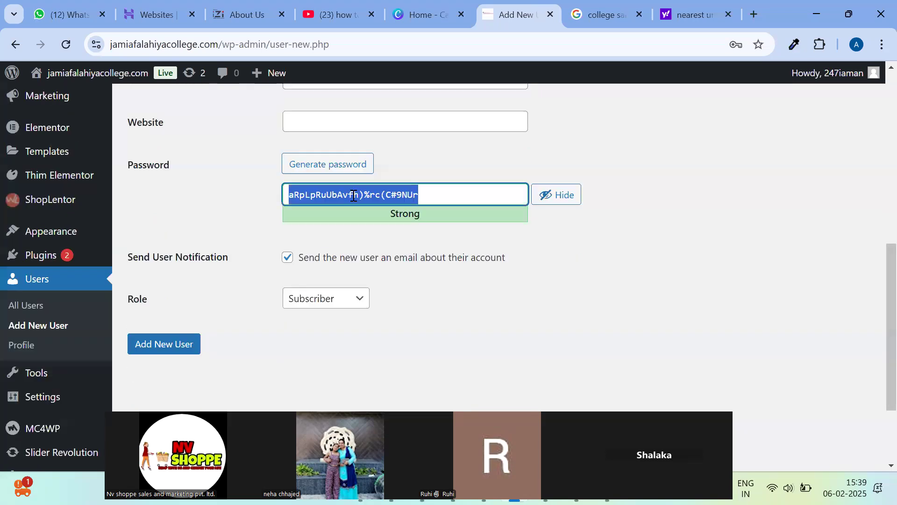
type("admin1")
scroll(336, 243, "down", 3)
left_click(287, 135)
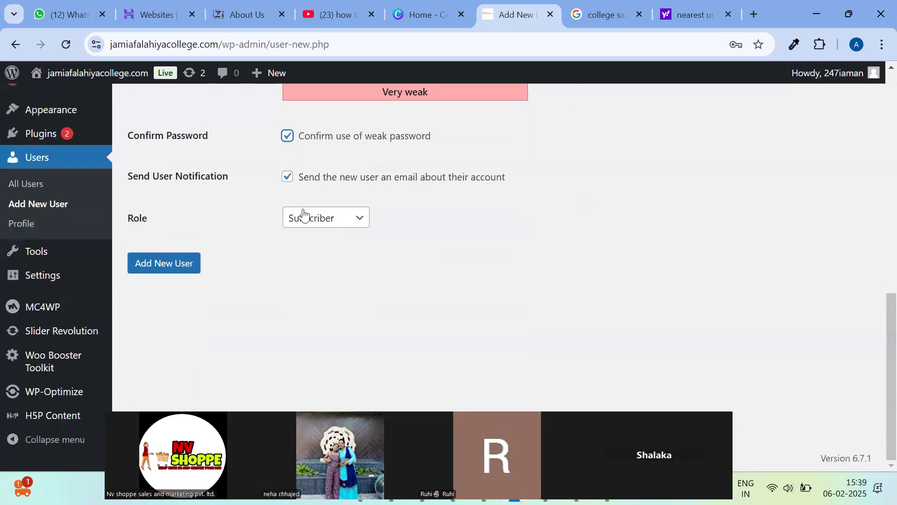
Set the role to Administrator and create the new user.
left_click(304, 217)
key("Down")
key("Down")
left_click(318, 369)
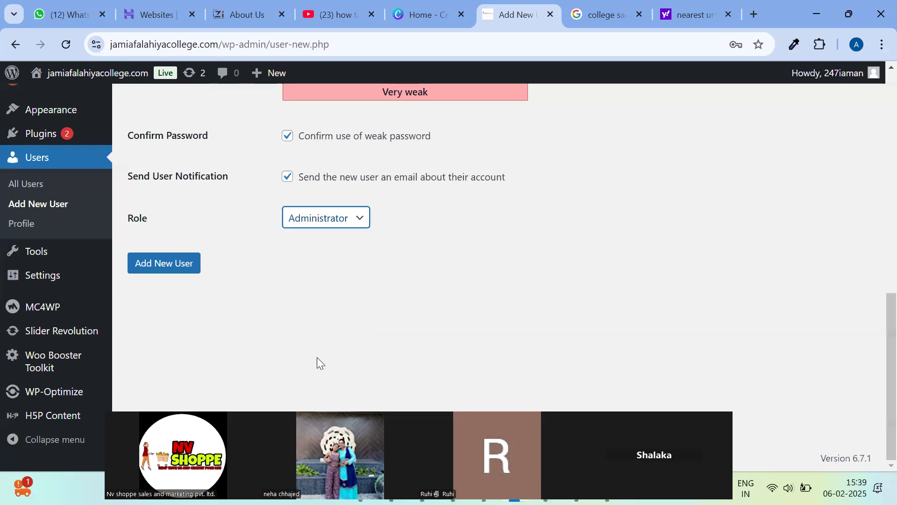
left_click(334, 219)
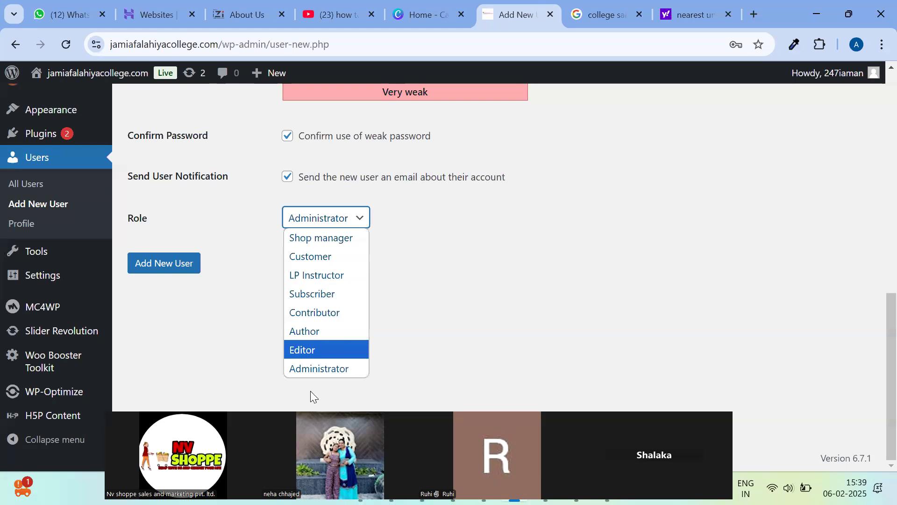
left_click(319, 373)
scroll(290, 280, "up", 4)
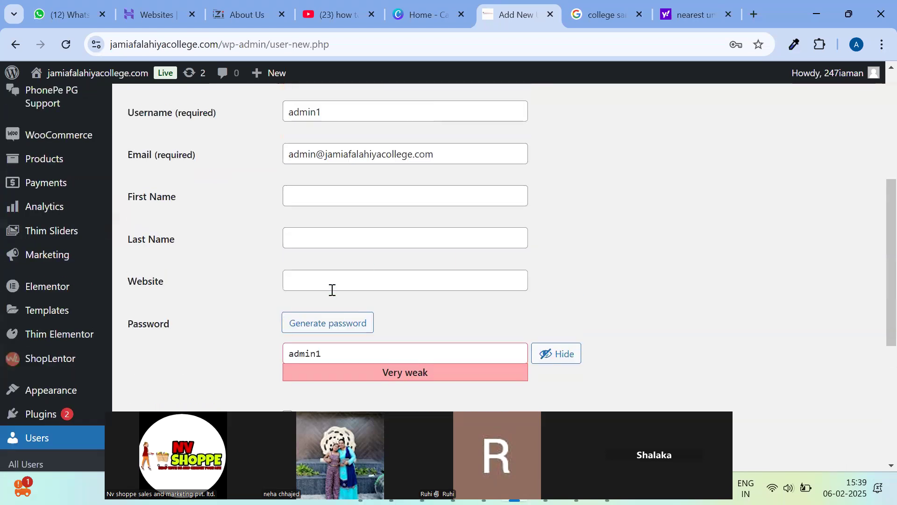
scroll(334, 308, "down", 1)
double_click(344, 284)
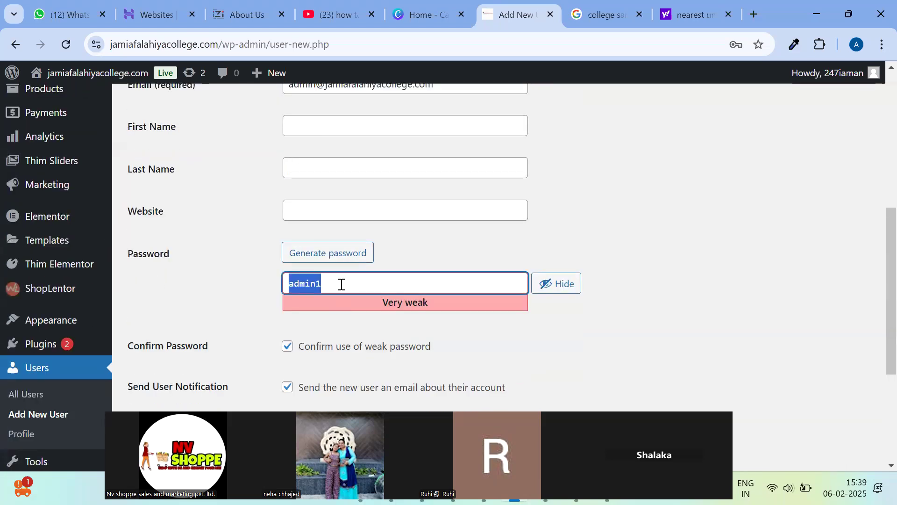
scroll(196, 369, "down", 3)
left_click(174, 332)
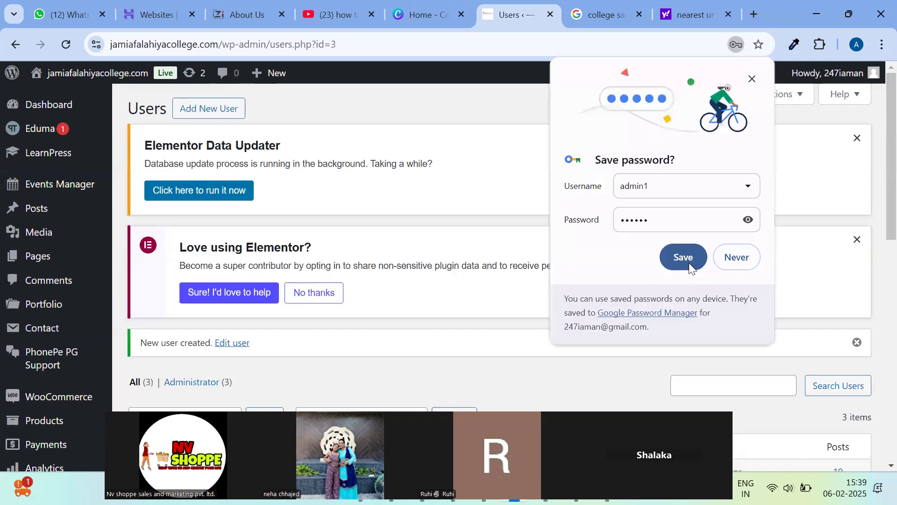
Dismiss the save-password prompt, select the wp-admin address, and switch to the other Chrome window.
left_click(688, 263)
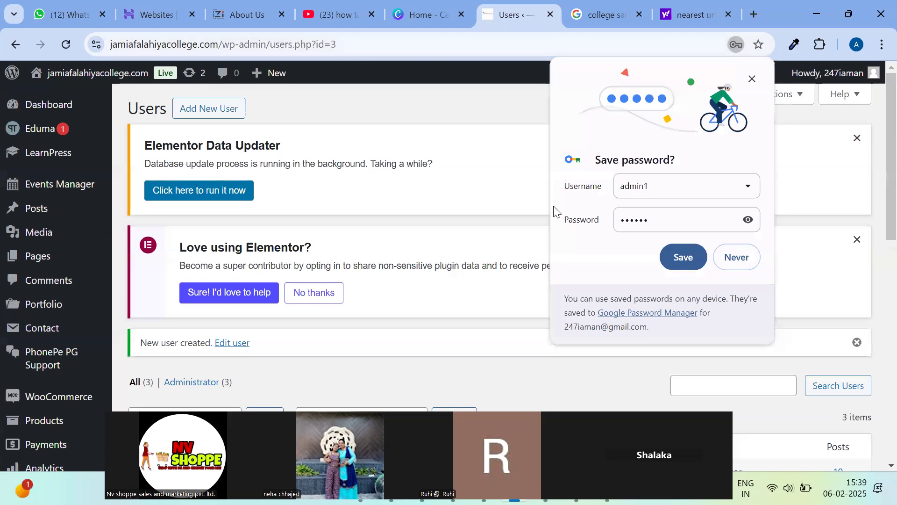
left_click(753, 79)
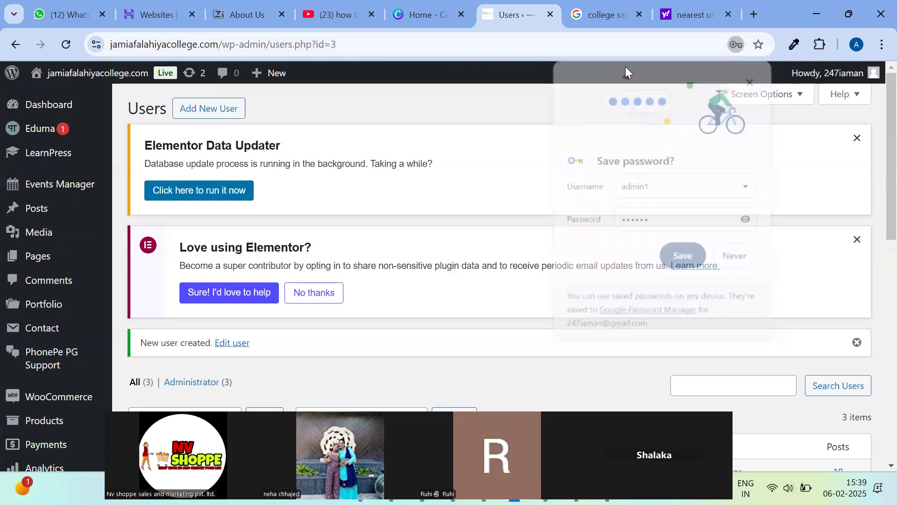
left_click_drag(270, 43, 93, 44)
key("ctrl+c")
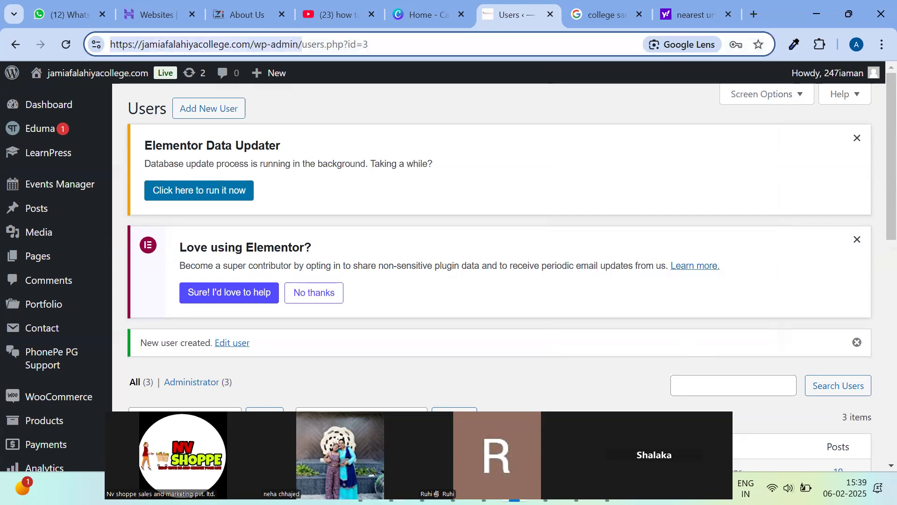
left_click(576, 489)
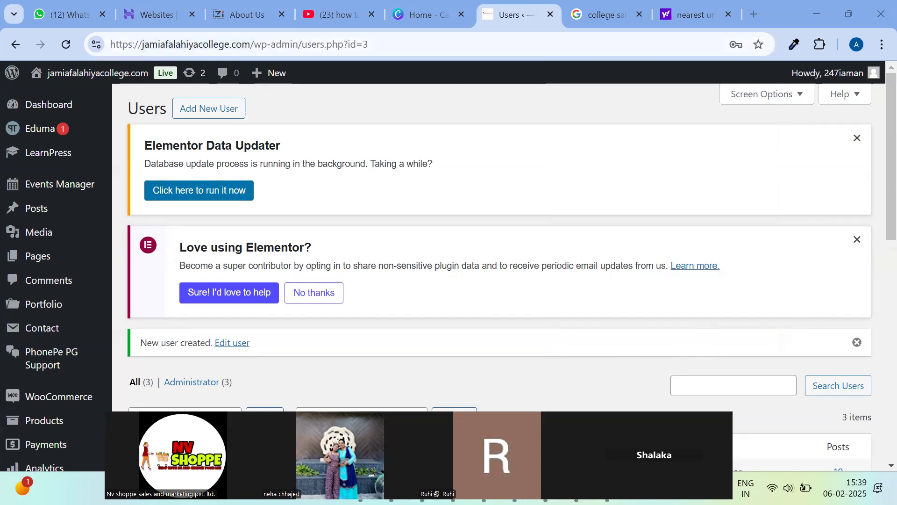
key("alt+Tab")
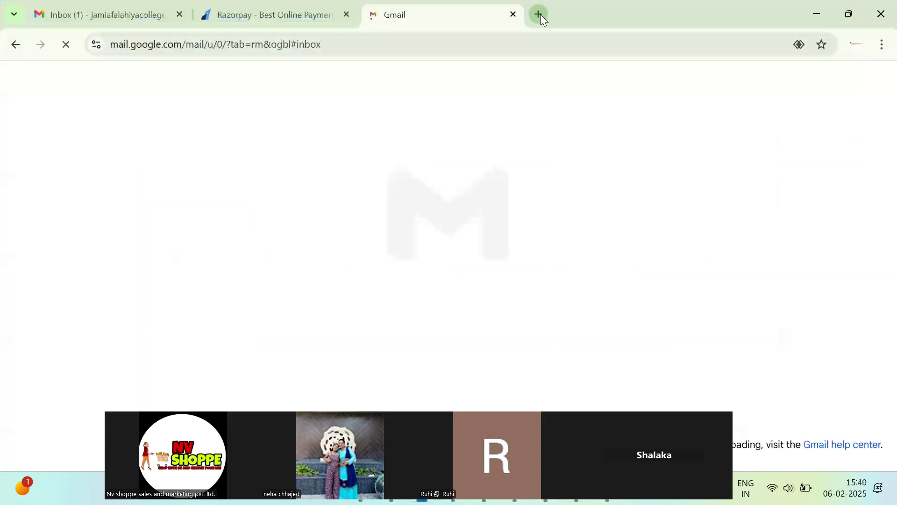
Open the copied wp-admin address in a new tab and log in with the new administrator's username and password.
left_click(537, 15)
key("ctrl+v")
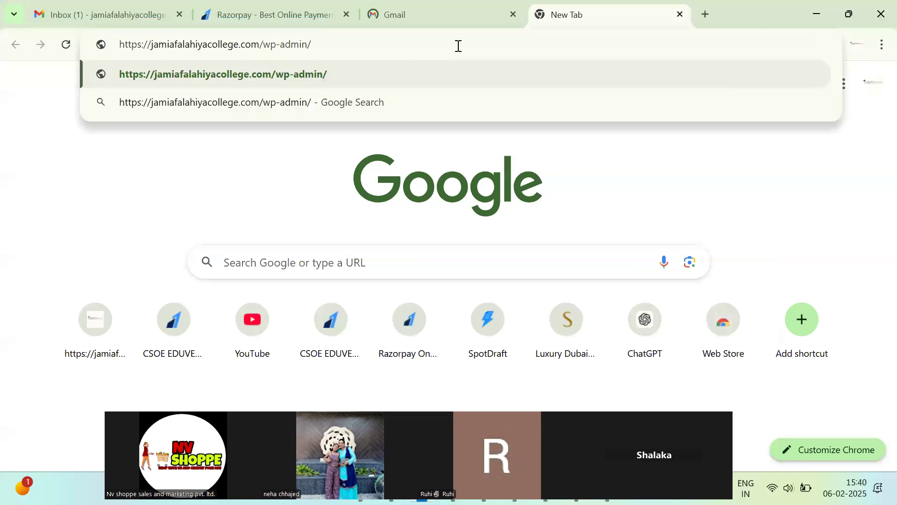
key("Return")
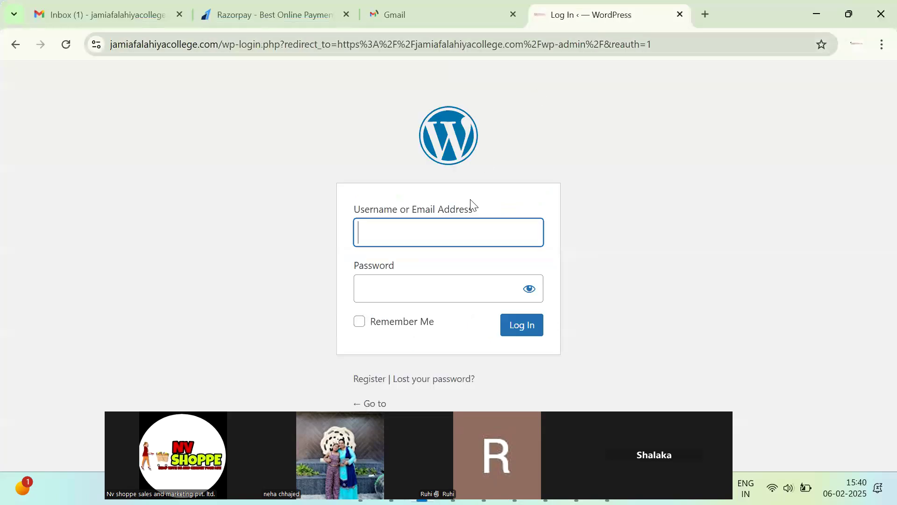
type("admin1")
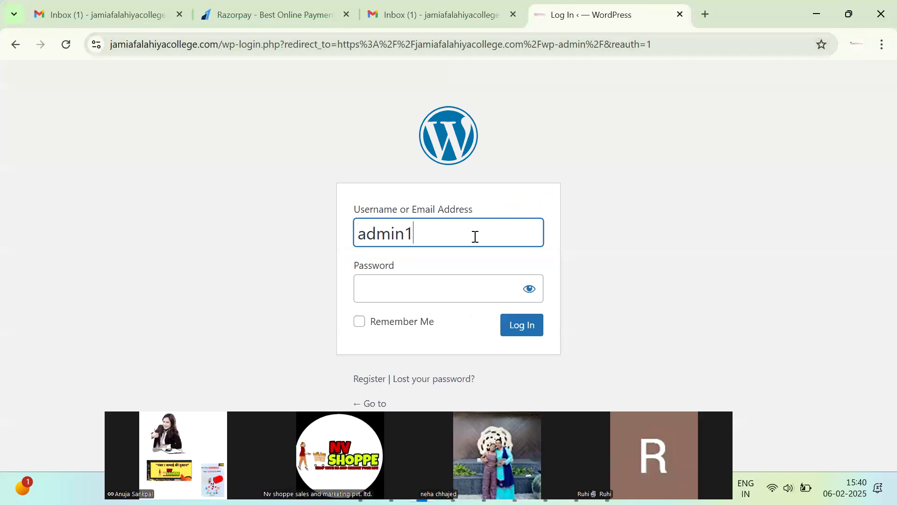
key("ctrl+a")
left_click(468, 289)
type("******")
left_click(517, 325)
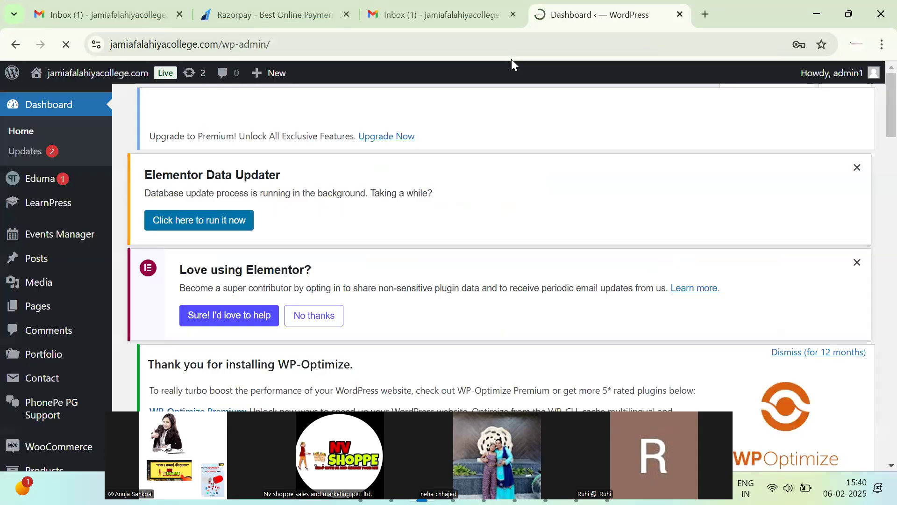
Dismiss the password breach warning and decline saving the password in Chrome.
scroll(32, 333, "down", 4)
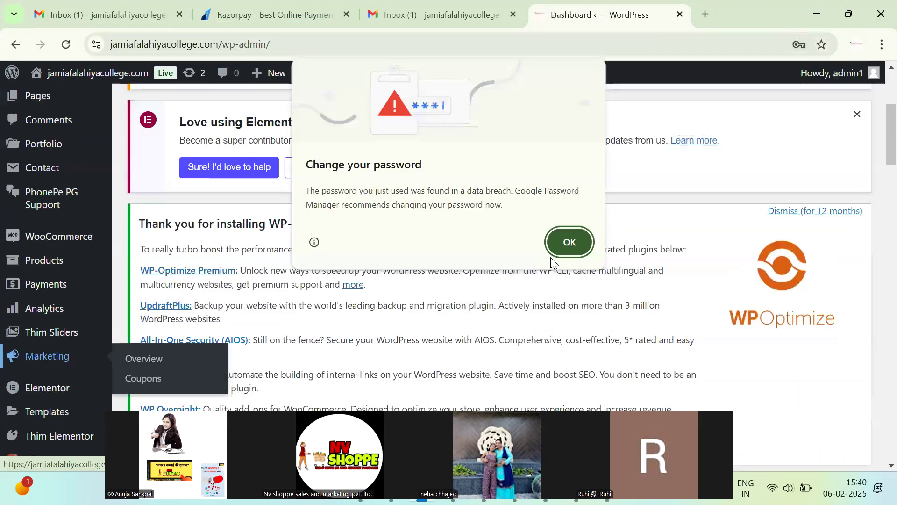
left_click(570, 241)
scroll(589, 280, "down", 6)
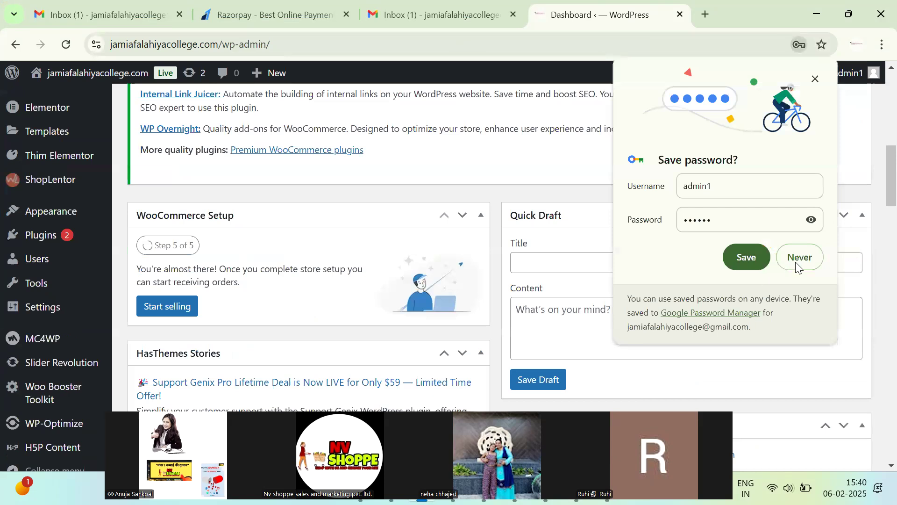
left_click(729, 260)
scroll(56, 344, "down", 9)
Open the new administrator user's profile for editing.
scroll(61, 364, "up", 1)
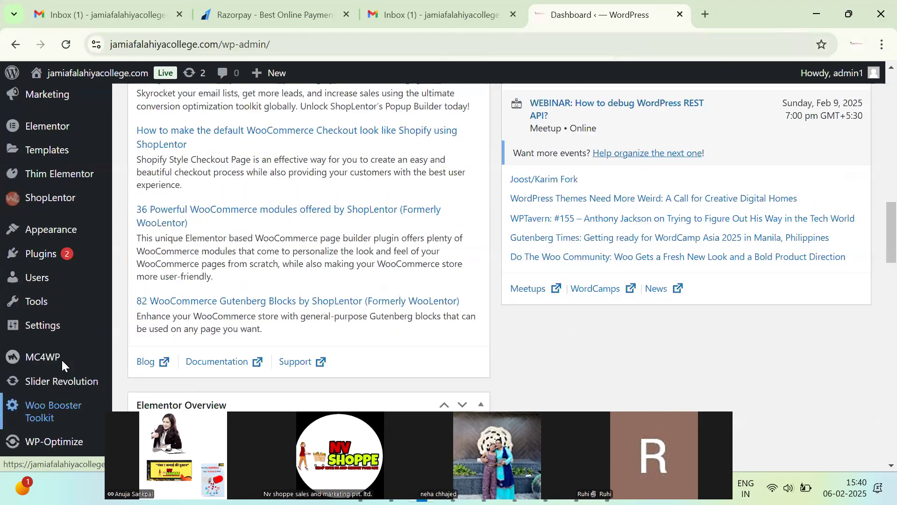
scroll(62, 364, "up", 1)
mouse_move(71, 313)
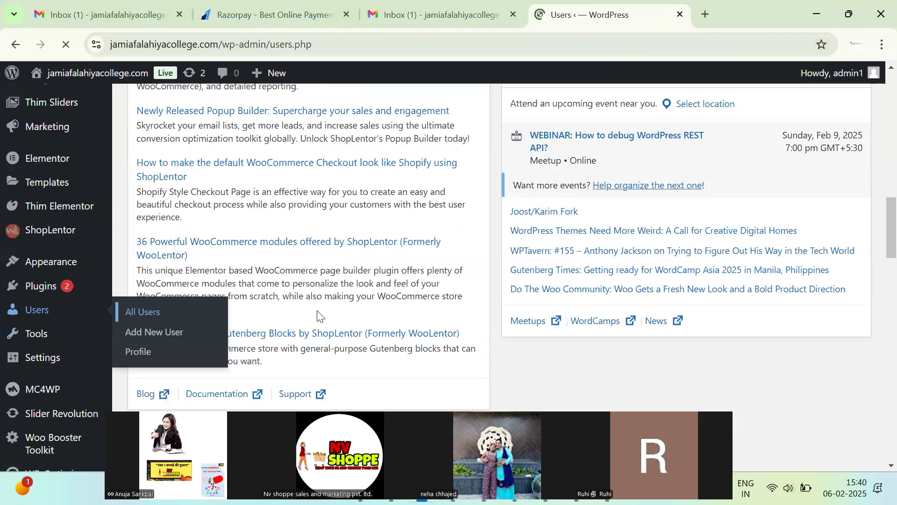
scroll(292, 367, "down", 6)
scroll(261, 327, "up", 3)
scroll(247, 328, "down", 4)
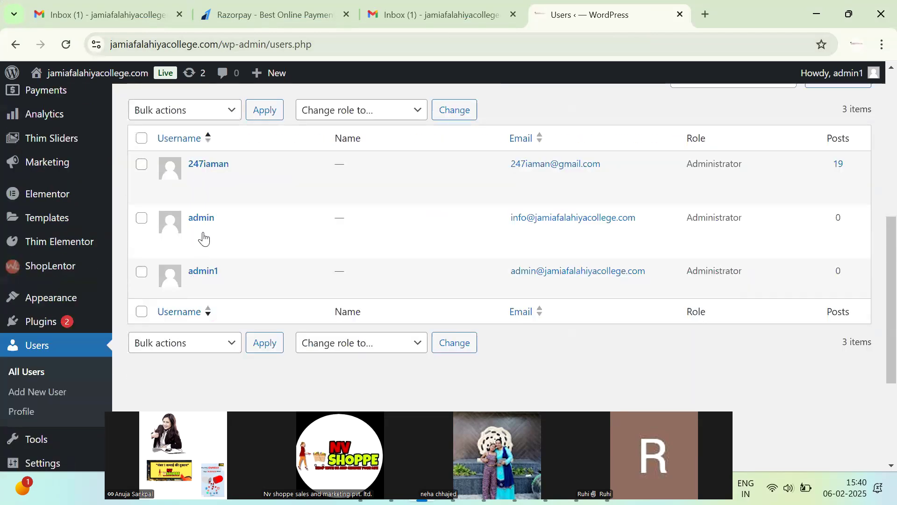
left_click(196, 220)
Generate a new strong password for the account and update the profile.
scroll(306, 304, "down", 3)
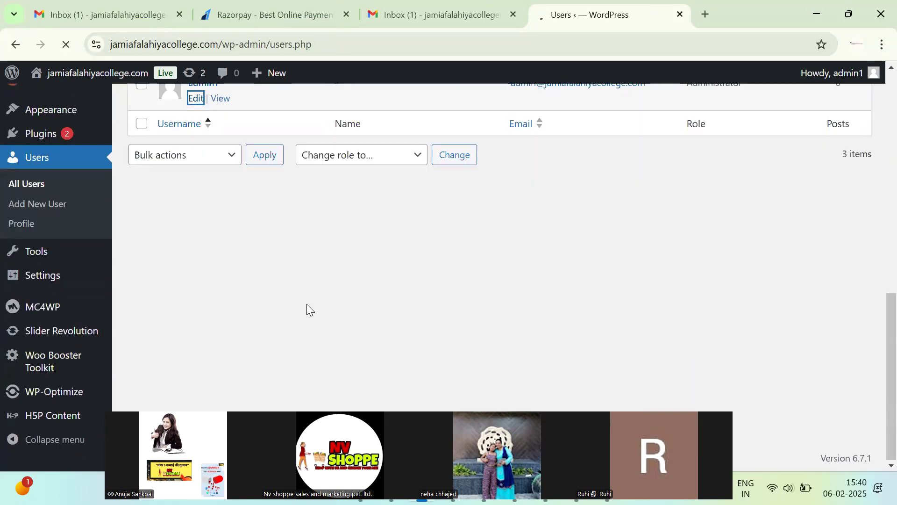
scroll(319, 292, "down", 8)
scroll(335, 281, "down", 10)
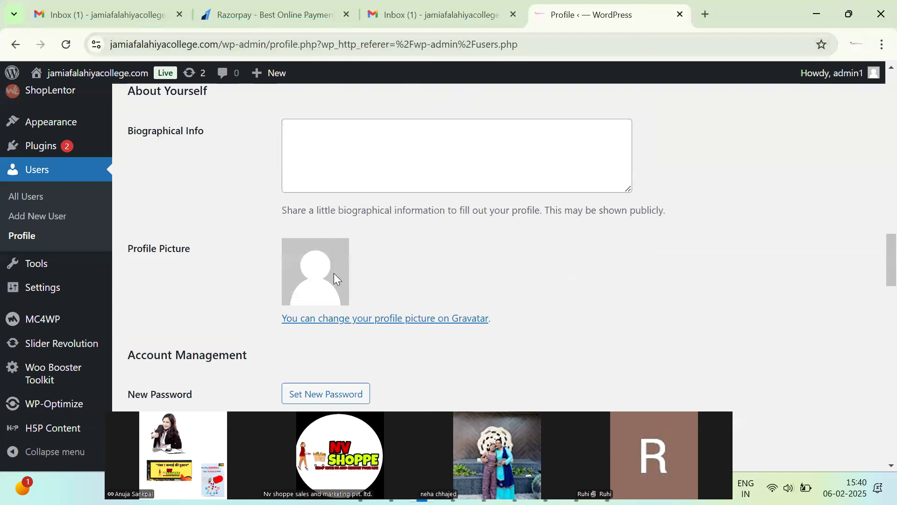
left_click(362, 181)
scroll(312, 272, "down", 2)
scroll(186, 369, "down", 15)
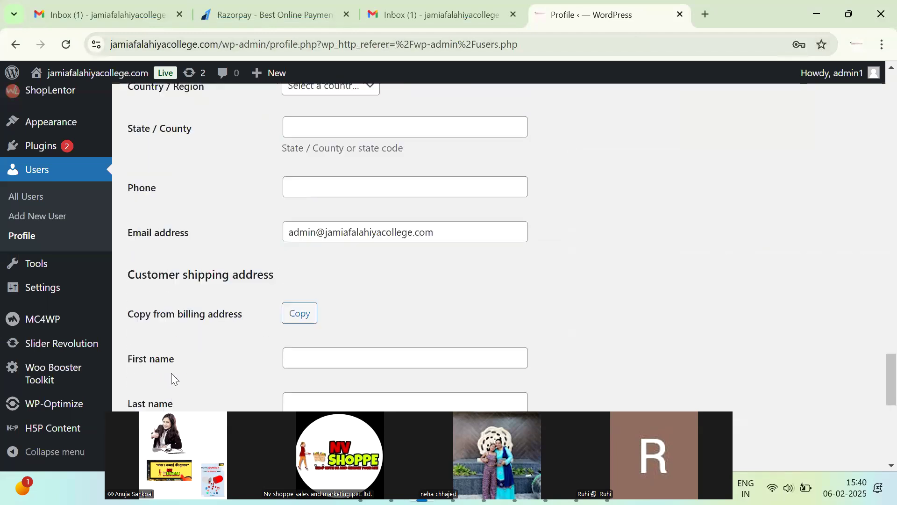
left_click(173, 386)
scroll(198, 200, "up", 20)
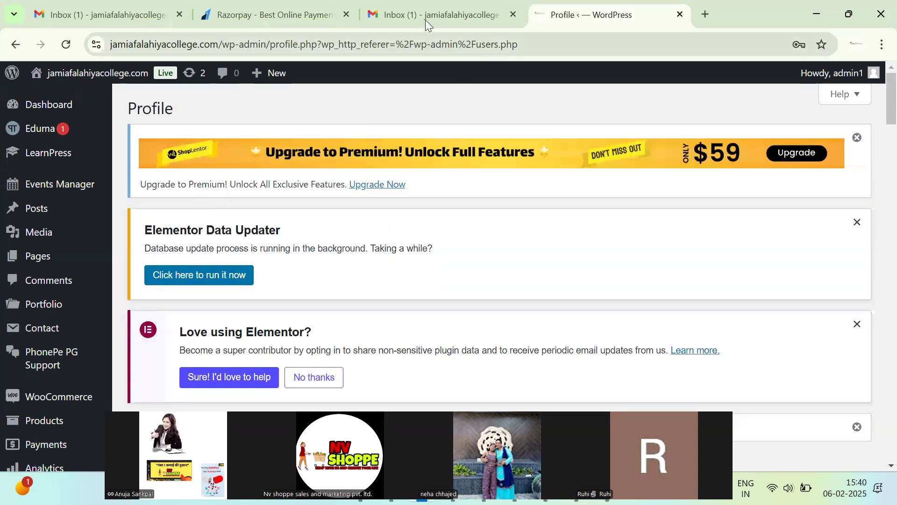
Select the site's domain name in the browser address bar.
mouse_move(52, 104)
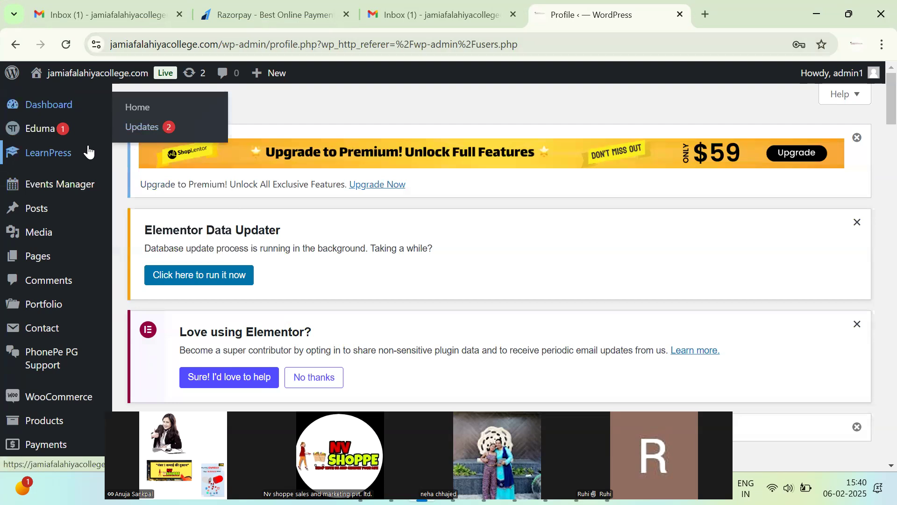
scroll(84, 234, "down", 6)
scroll(116, 213, "down", 5)
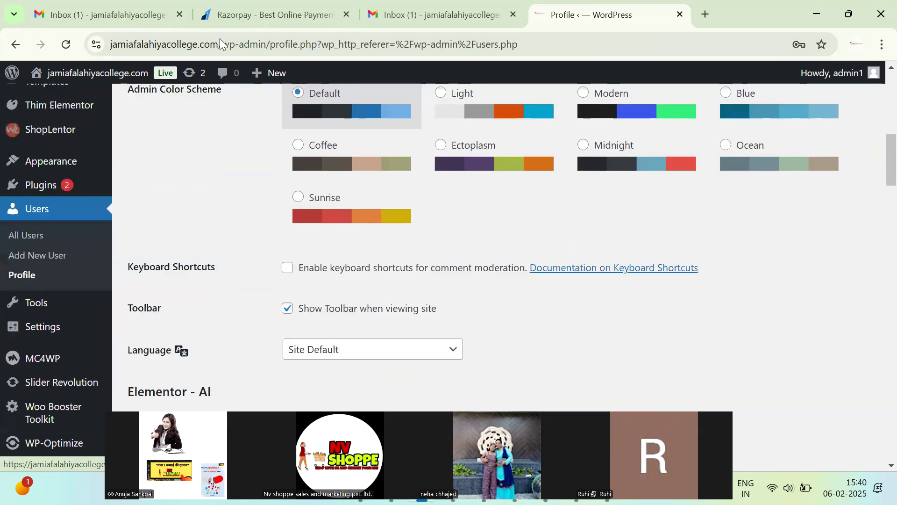
left_click_drag(219, 44, 110, 45)
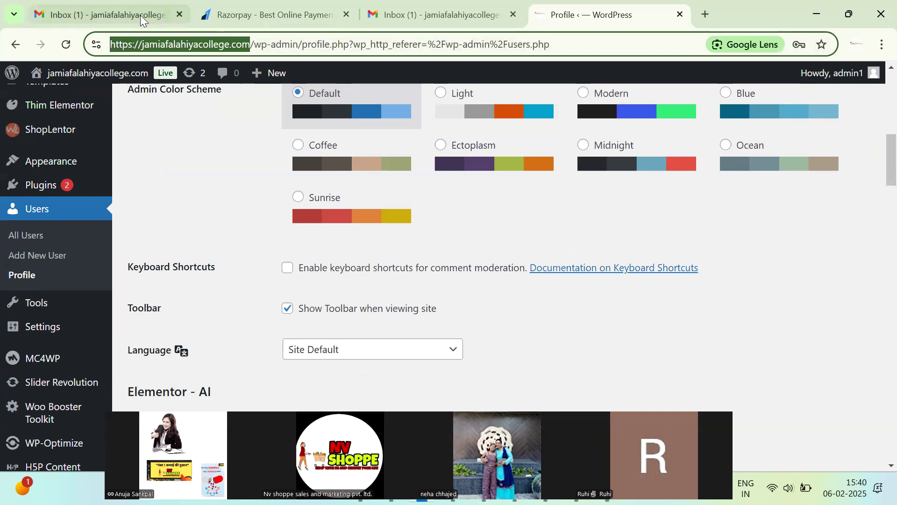
double_click(164, 45)
Copy the full domain and load the site from it in a new tab.
key("shift+Right")
key("shift+Right")
key("shift+Right")
key("shift+Right")
key("shift+Right")
key("ctrl+c")
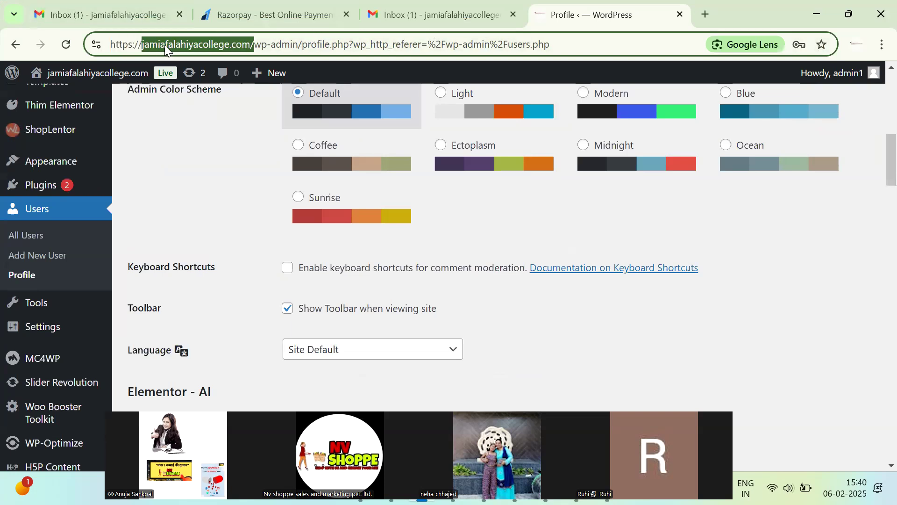
left_click(710, 13)
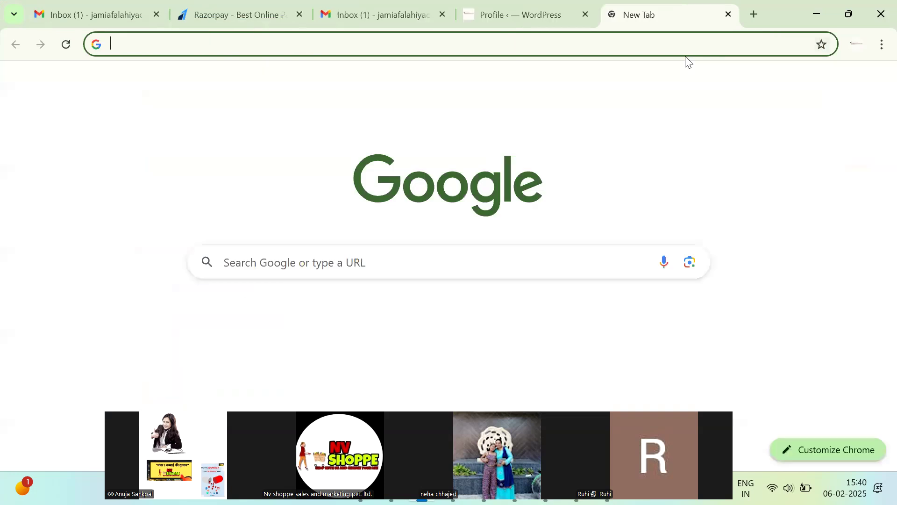
key("ctrl+v")
key("Return")
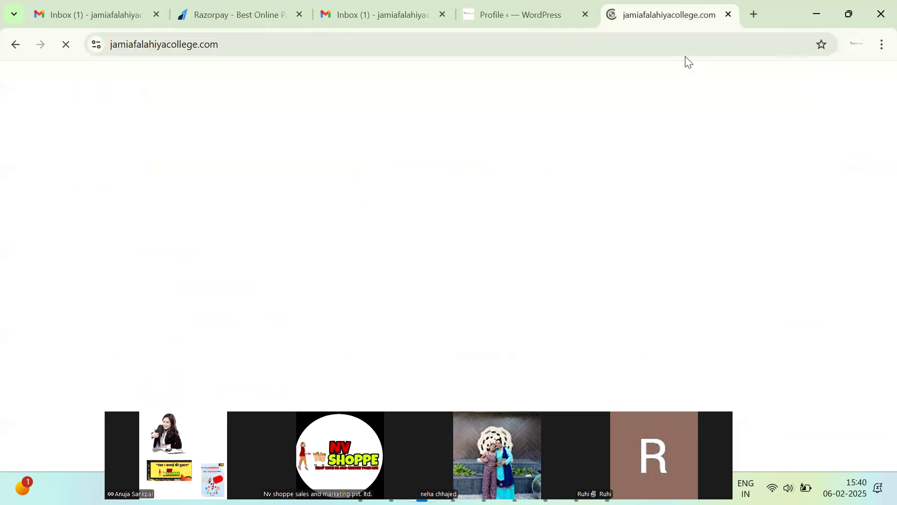
Search Google for jamiafalahiyacollege.com, rerunning the search without the trailing slash.
left_click(424, 51)
type("go")
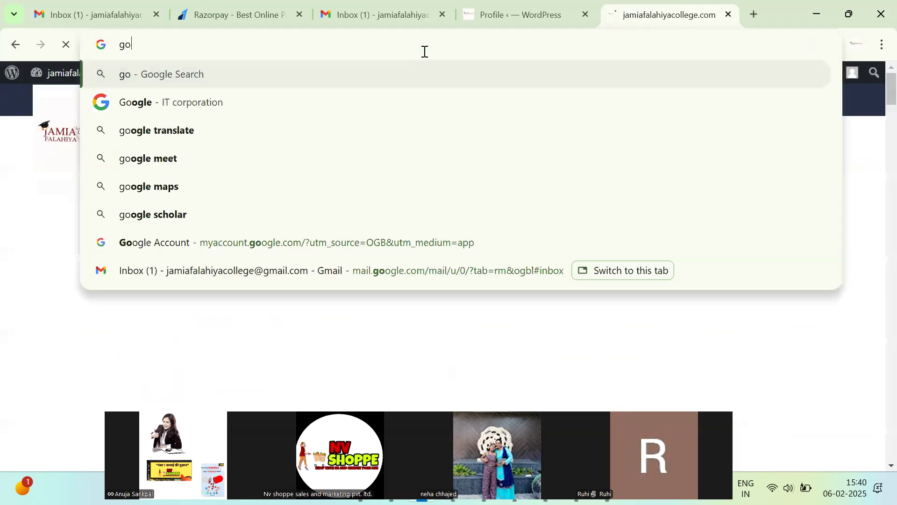
key("Down")
key("Return")
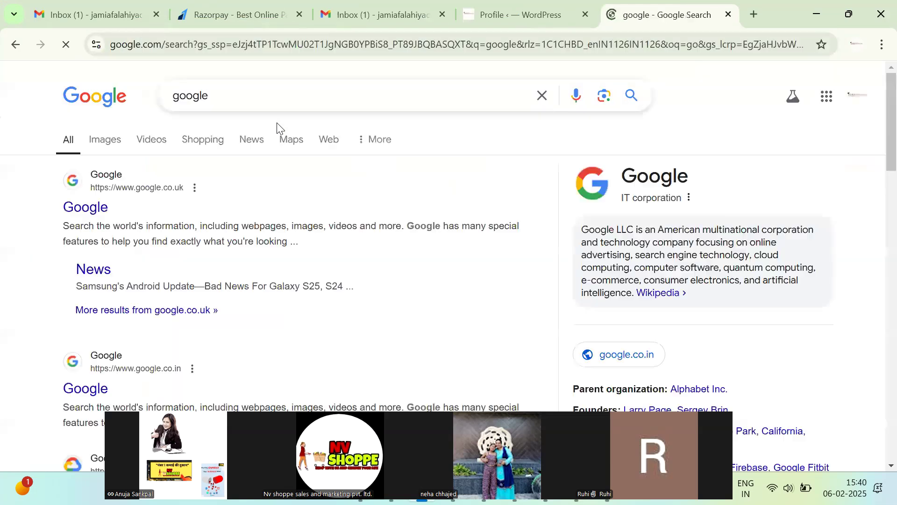
double_click(282, 92)
key("ctrl+v")
key("Return")
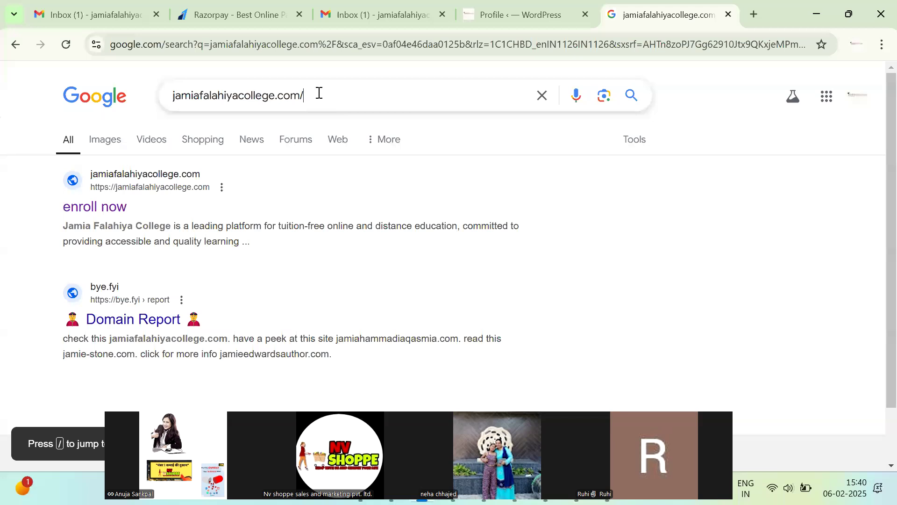
key("Return")
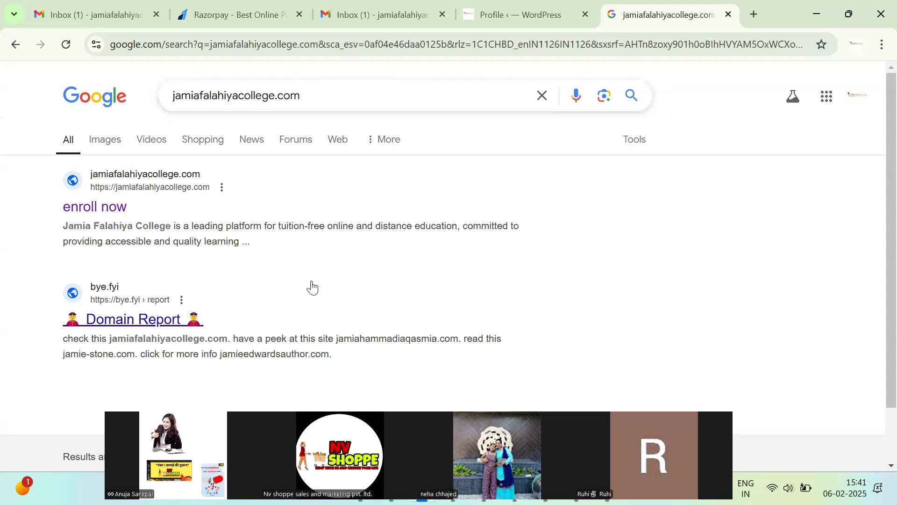
scroll(310, 287, "down", 2)
Return to WordPress and go to Plugins > Add New Plugin.
left_click(562, 3)
scroll(413, 259, "down", 4)
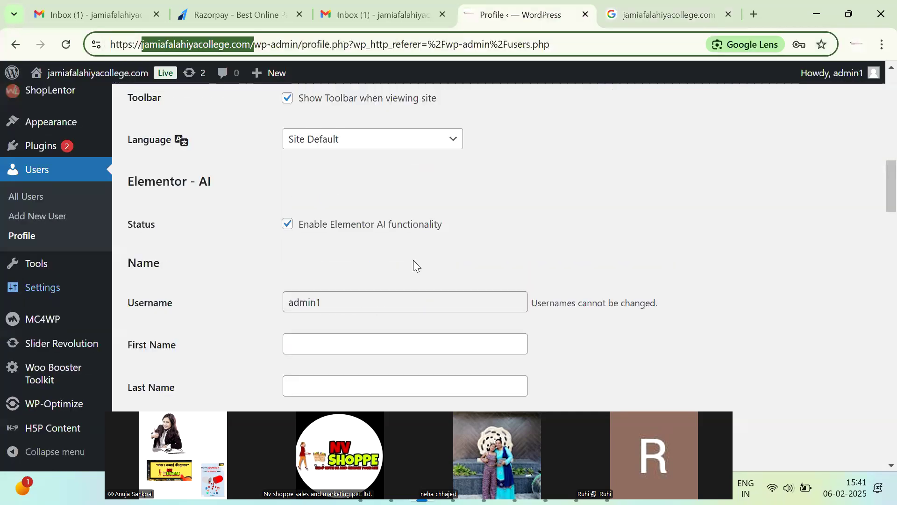
scroll(208, 223, "down", 4)
scroll(150, 224, "up", 10)
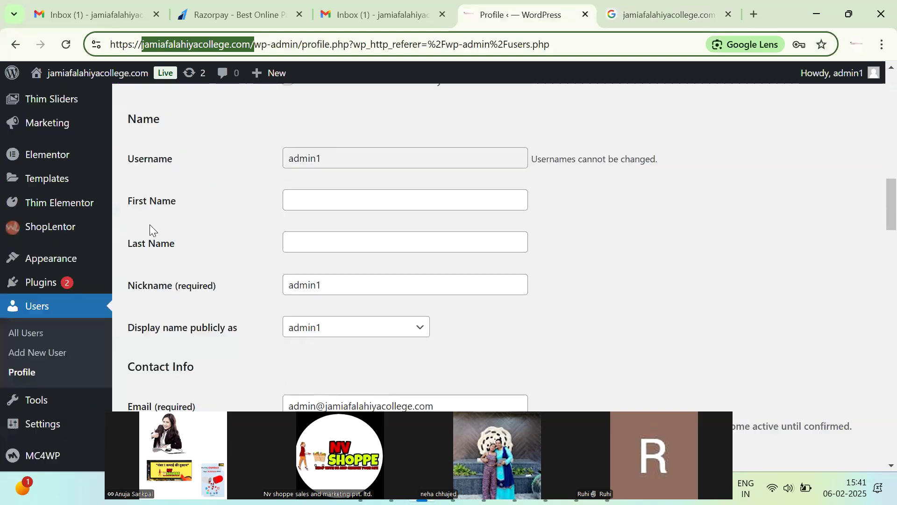
scroll(95, 181, "up", 5)
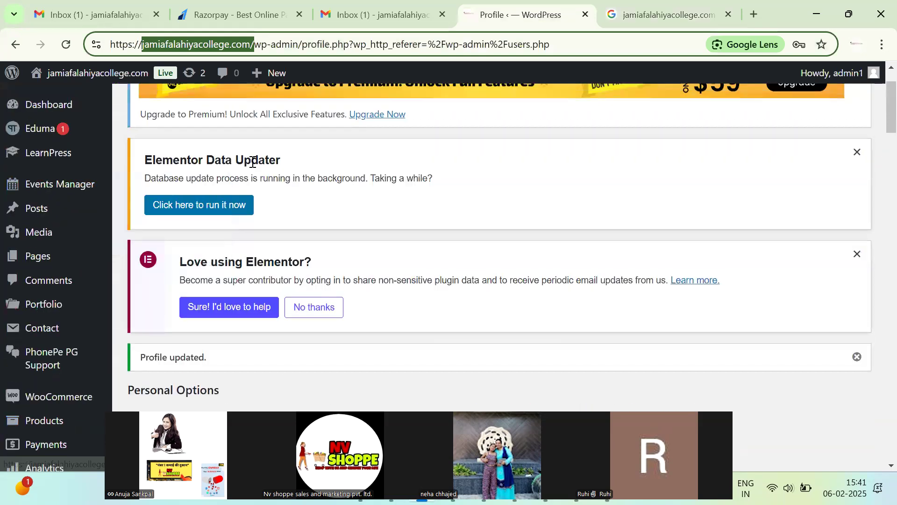
scroll(75, 325, "down", 10)
scroll(73, 304, "down", 3)
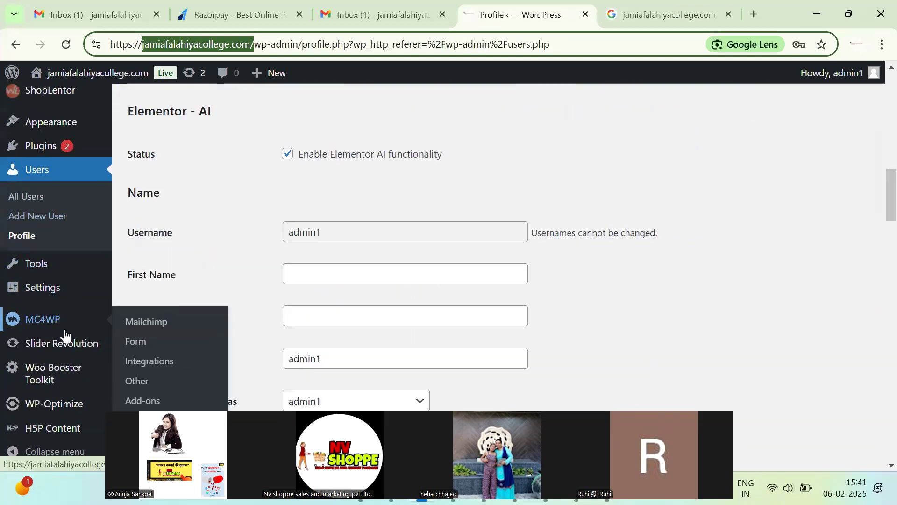
scroll(68, 280, "up", 2)
mouse_move(70, 220)
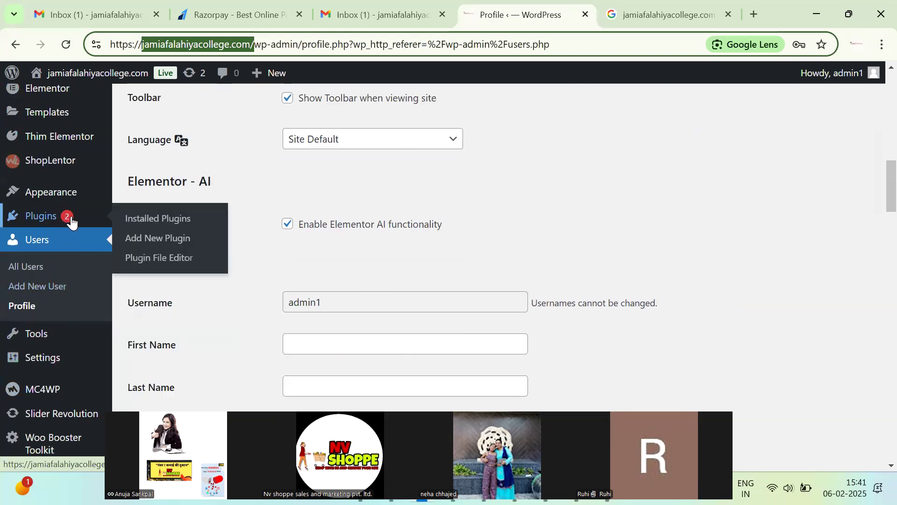
left_click(156, 236)
Search plugins for 'google sea' and install Site Kit by Google and Rank Math SEO.
left_click(664, 150)
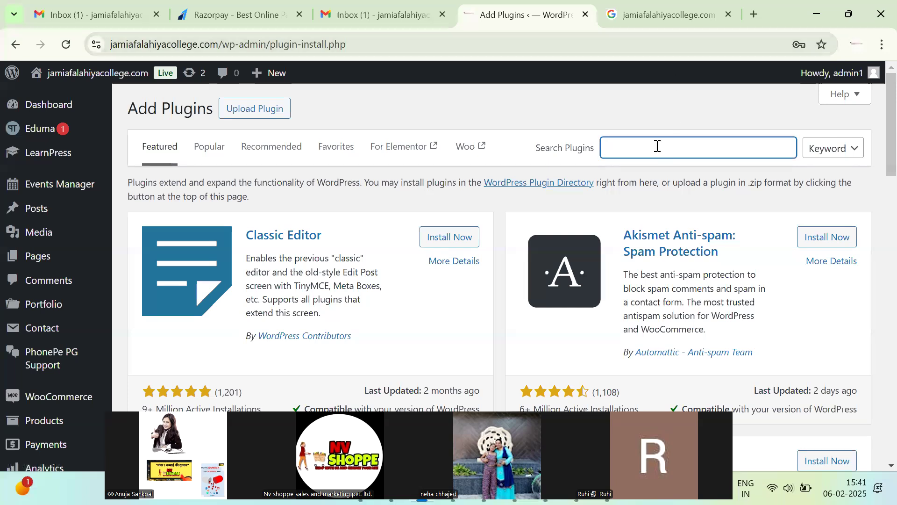
type("google search")
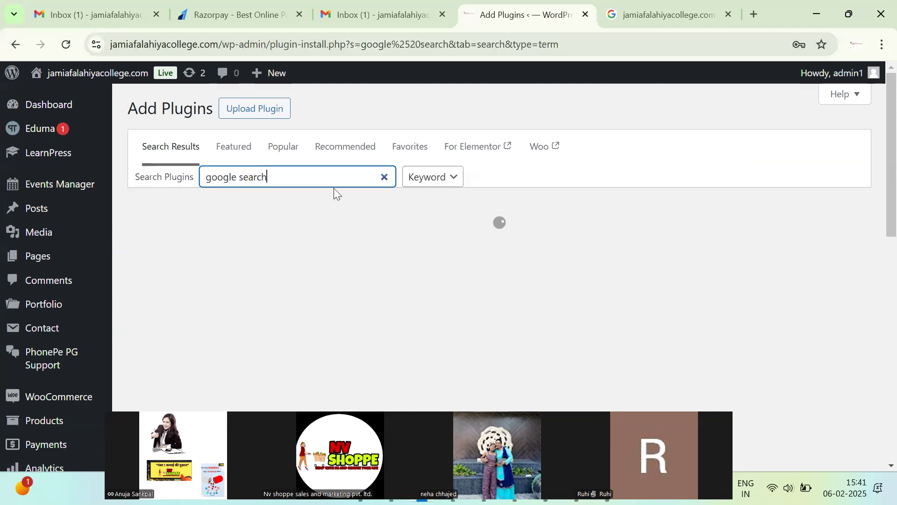
left_click_drag(242, 248, 394, 276)
left_click(451, 252)
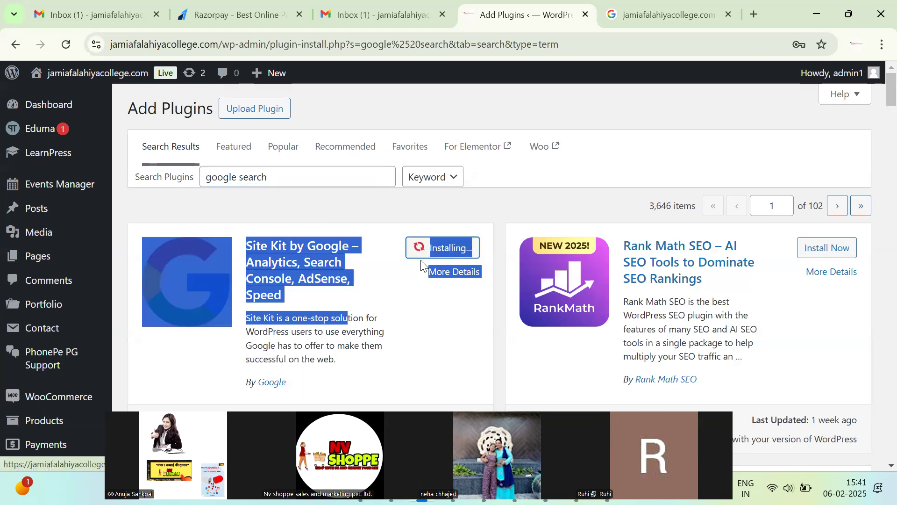
left_click(803, 248)
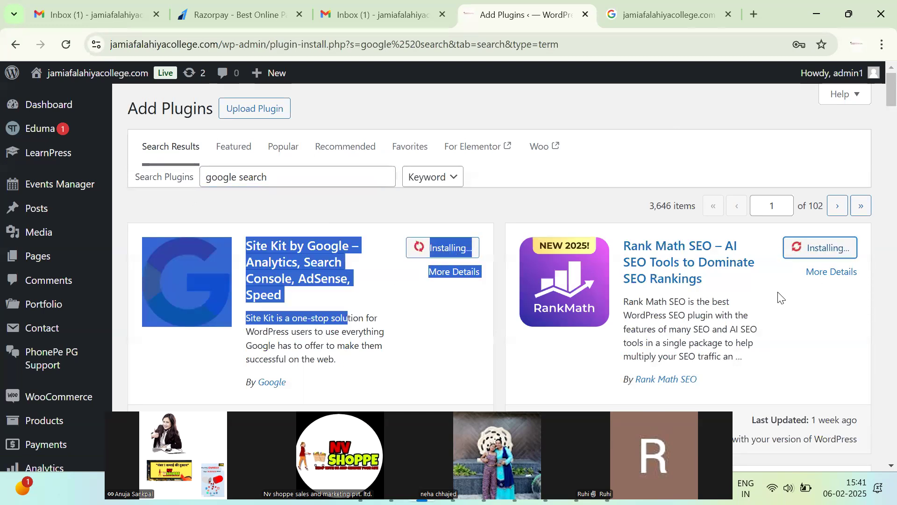
Review the Rank Math description, then activate Site Kit by Google.
triple_click(744, 329)
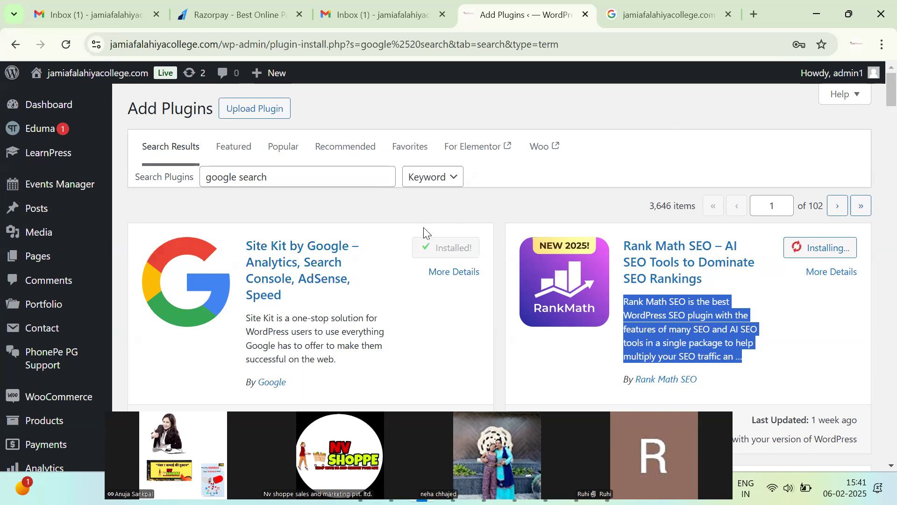
left_click(391, 287)
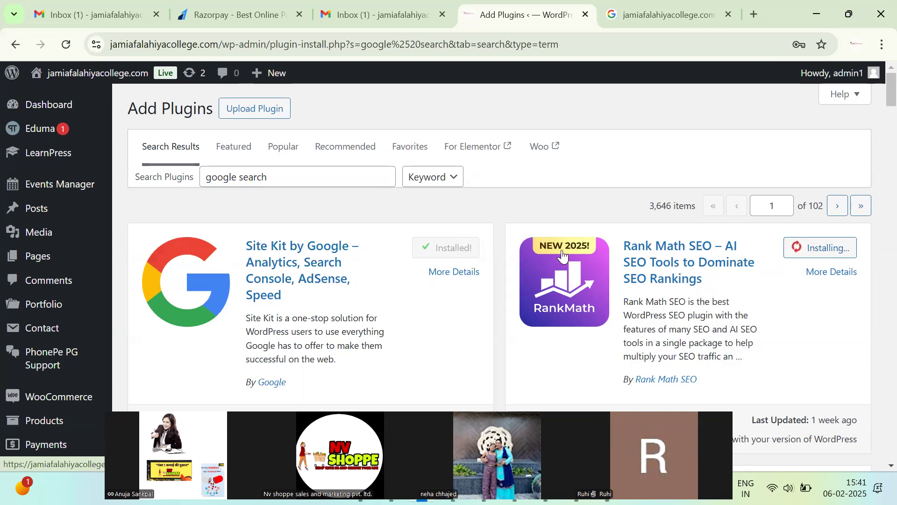
triple_click(709, 323)
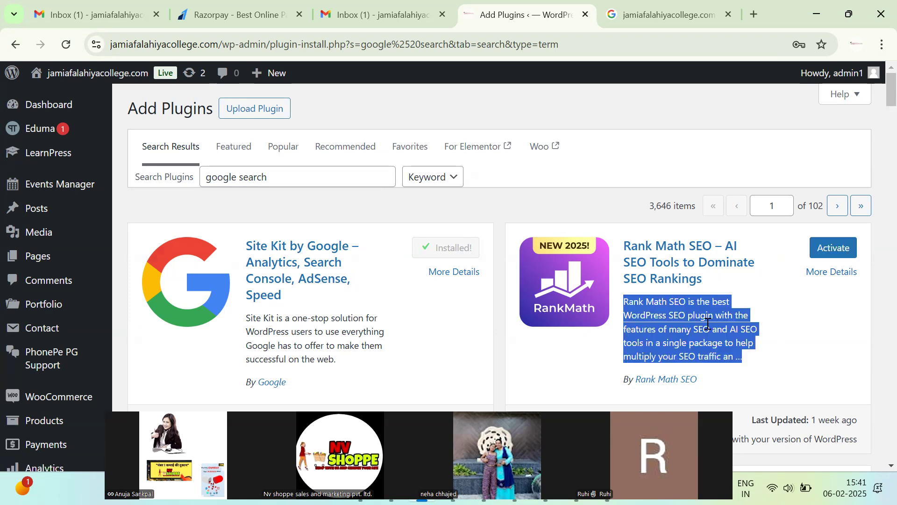
left_click(103, 75)
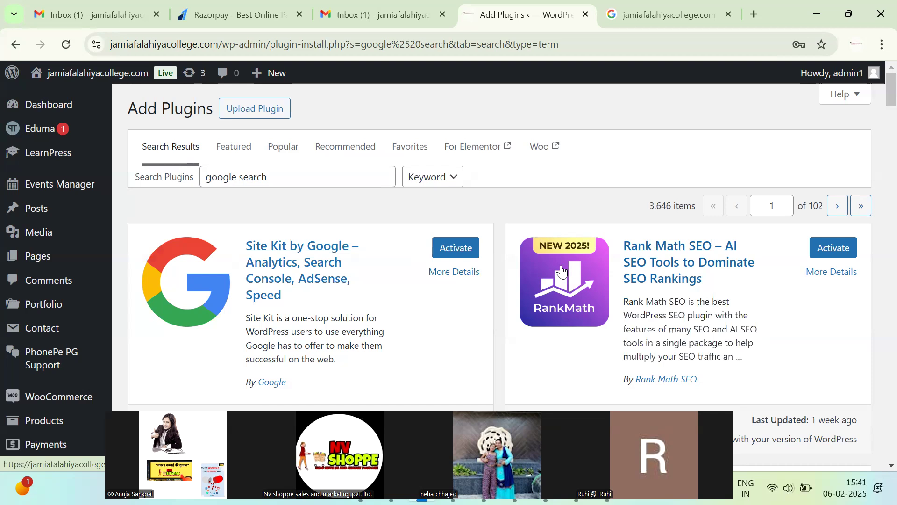
left_click(455, 247)
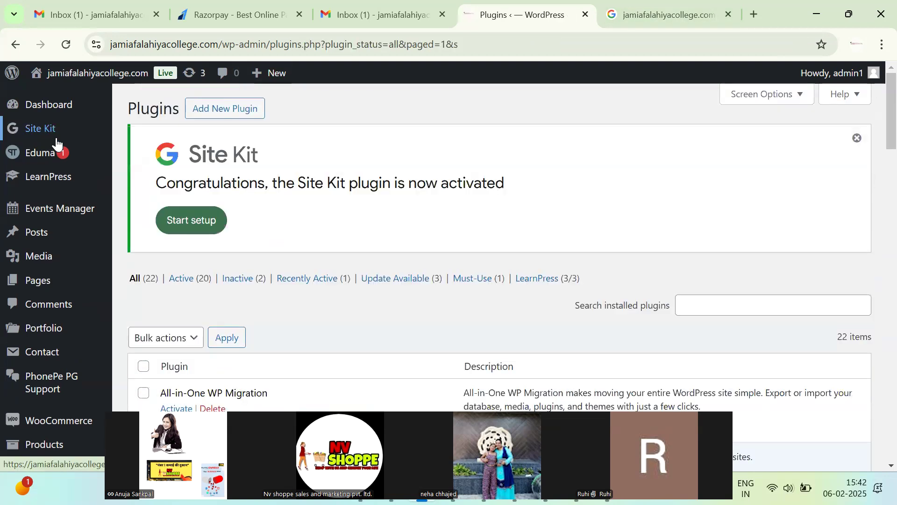
Open the Site Kit setup page, opt in to anonymous usage-data sharing and choose Sign in with Google.
mouse_move(56, 140)
left_click(140, 130)
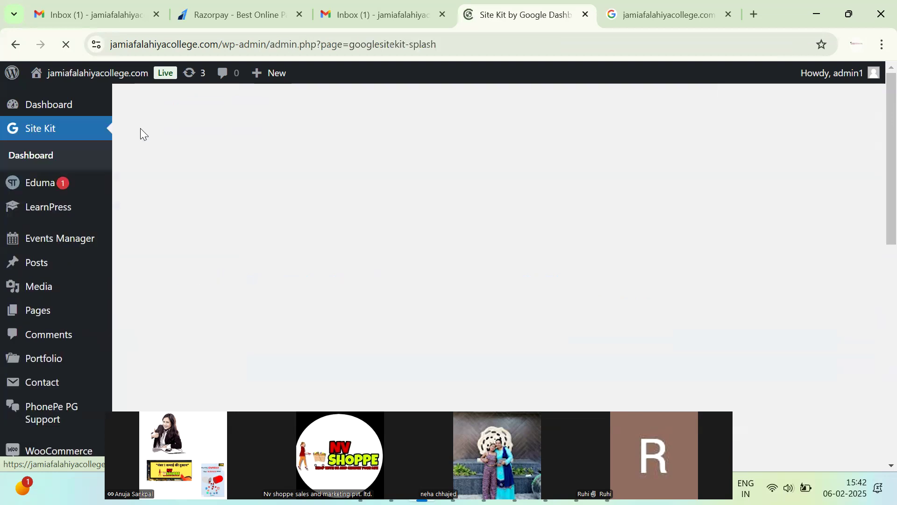
scroll(192, 240, "down", 3)
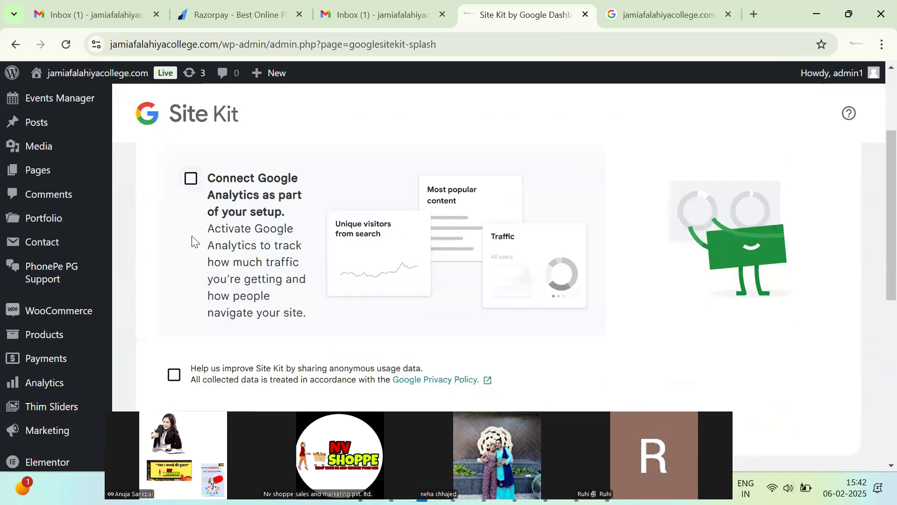
scroll(192, 240, "down", 3)
left_click(172, 235)
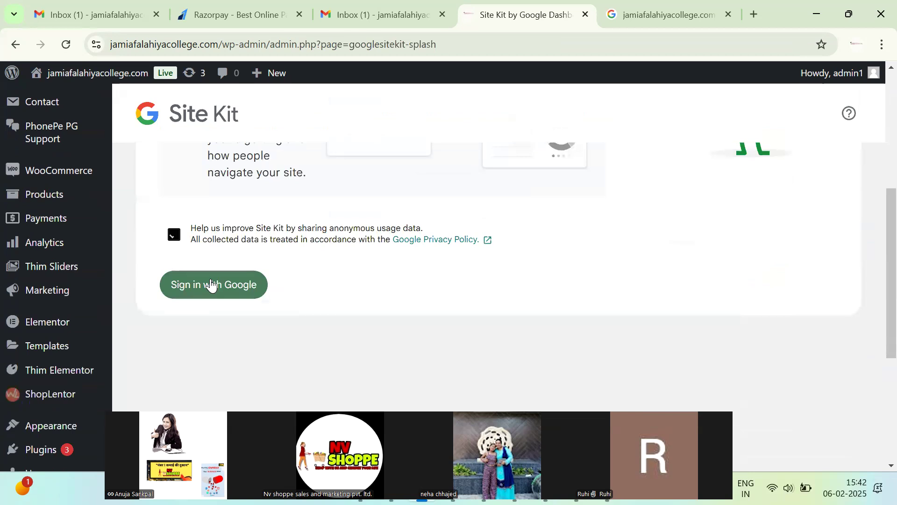
left_click(211, 285)
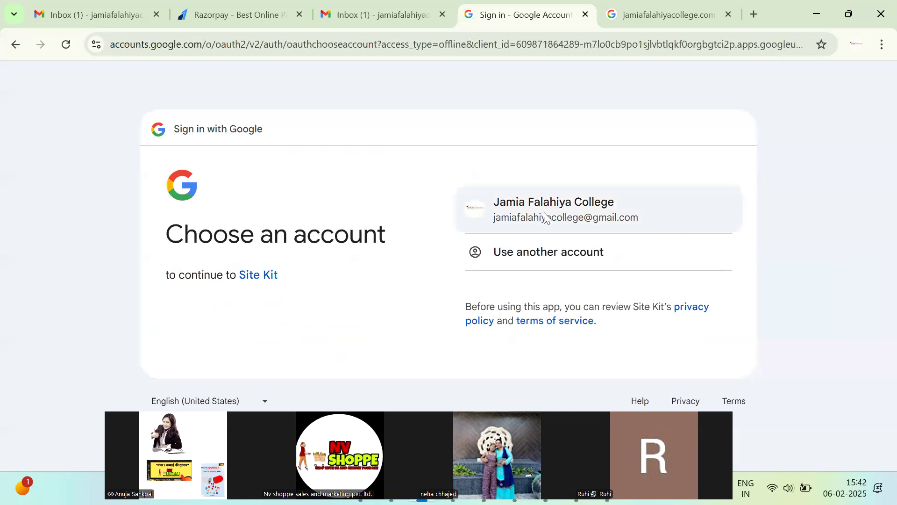
Sign in with the college Google account and grant Site Kit every requested permission via Select all.
left_click(546, 218)
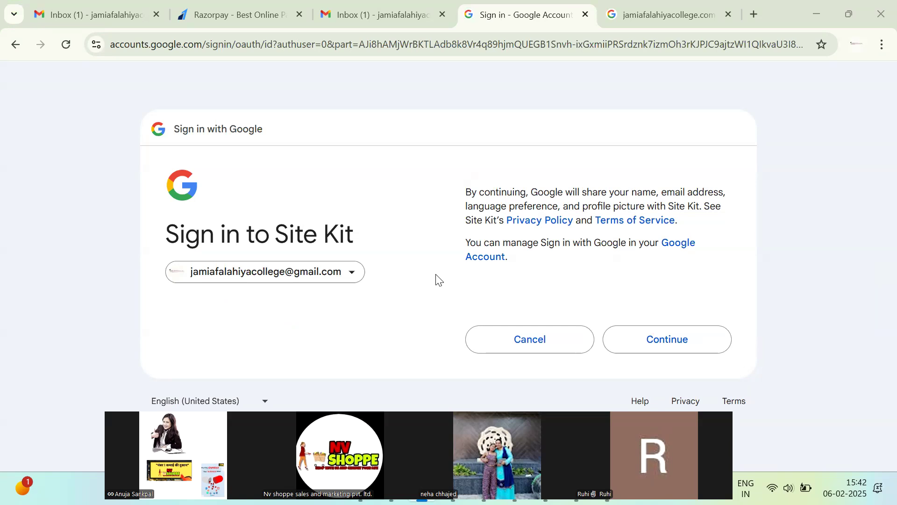
left_click(676, 341)
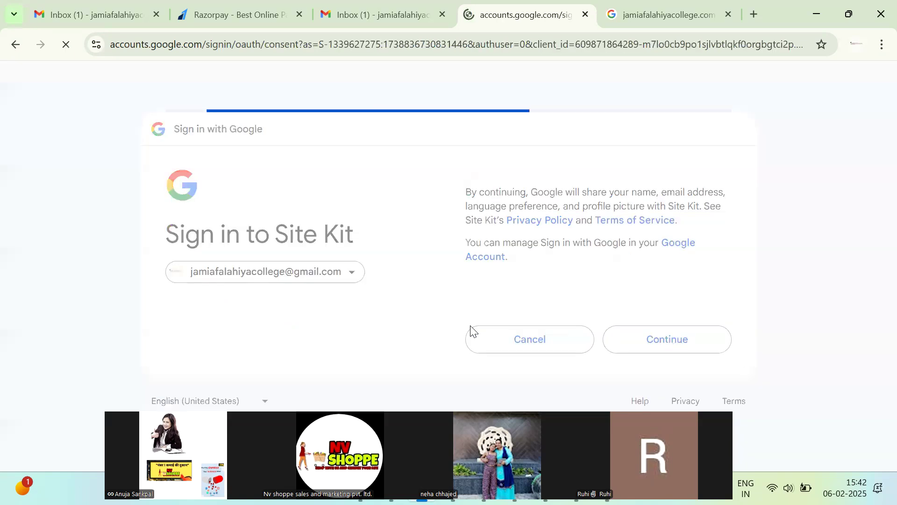
scroll(468, 340, "down", 3)
scroll(467, 339, "up", 3)
scroll(730, 237, "down", 1)
scroll(601, 223, "up", 1)
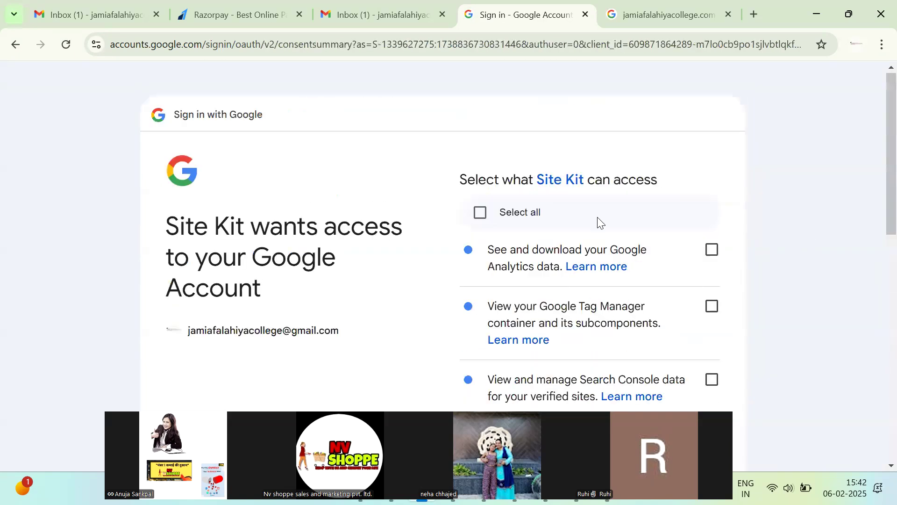
left_click(480, 213)
scroll(436, 343, "down", 10)
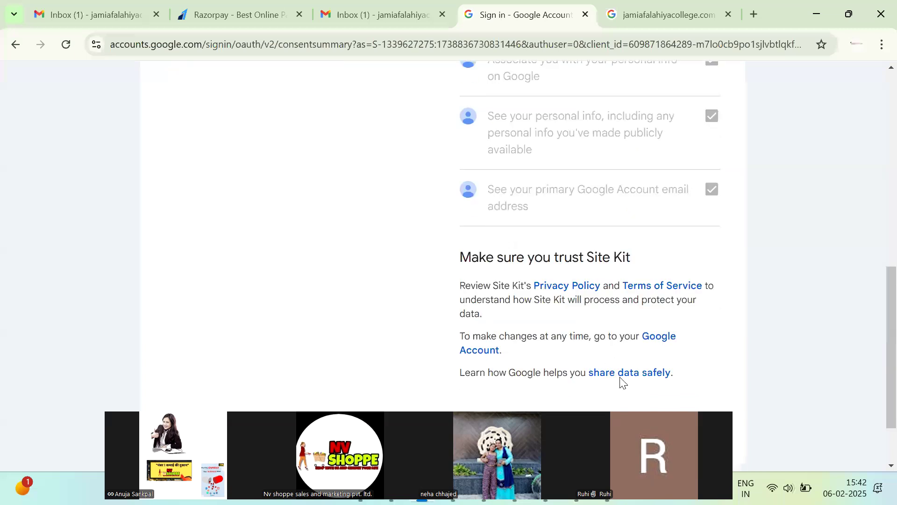
scroll(622, 382, "down", 2)
left_click(678, 363)
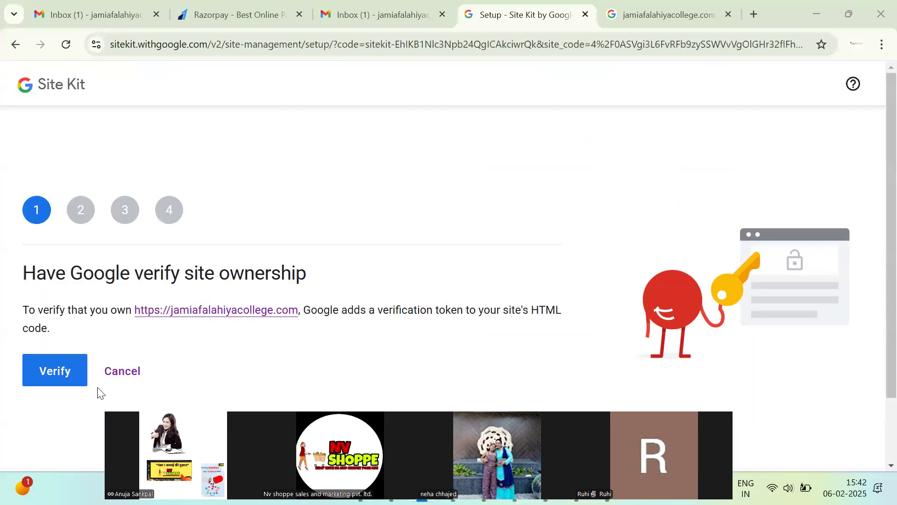
Verify site ownership, allow dashboard metrics and set up Search Console in Site Kit.
left_click(80, 380)
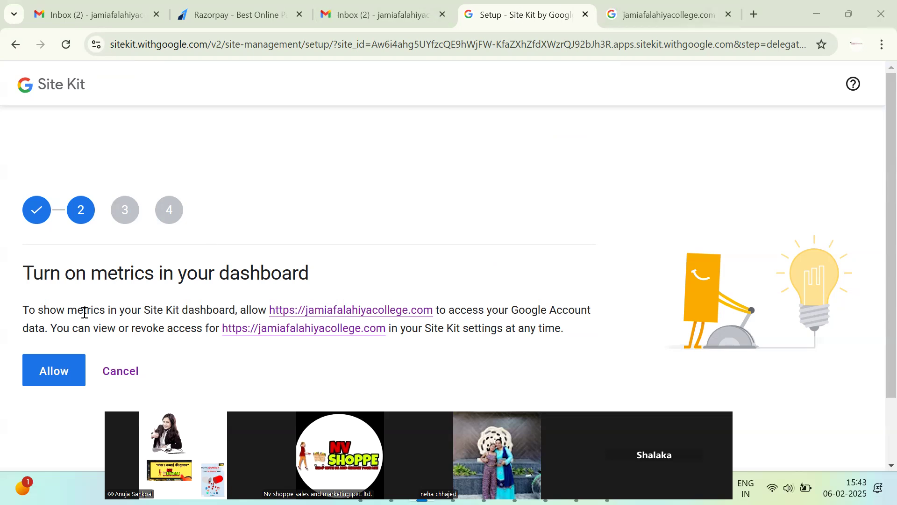
left_click(44, 367)
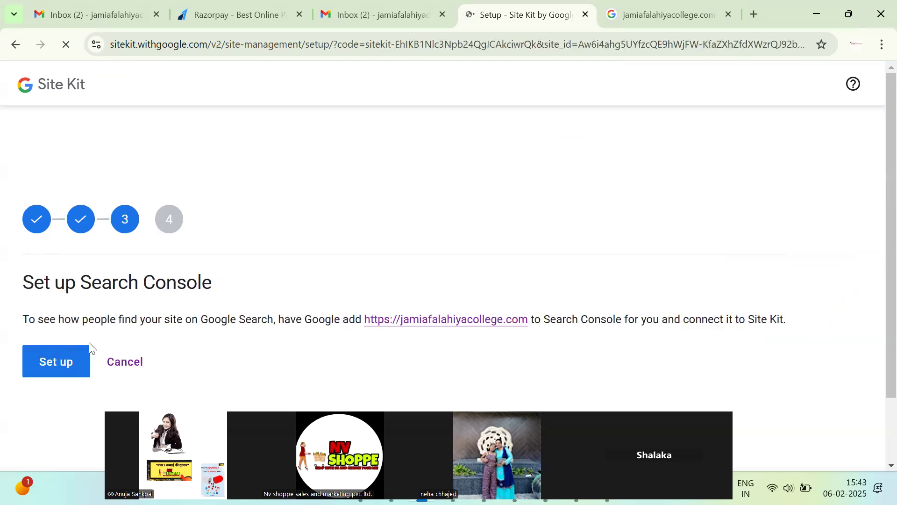
left_click(56, 374)
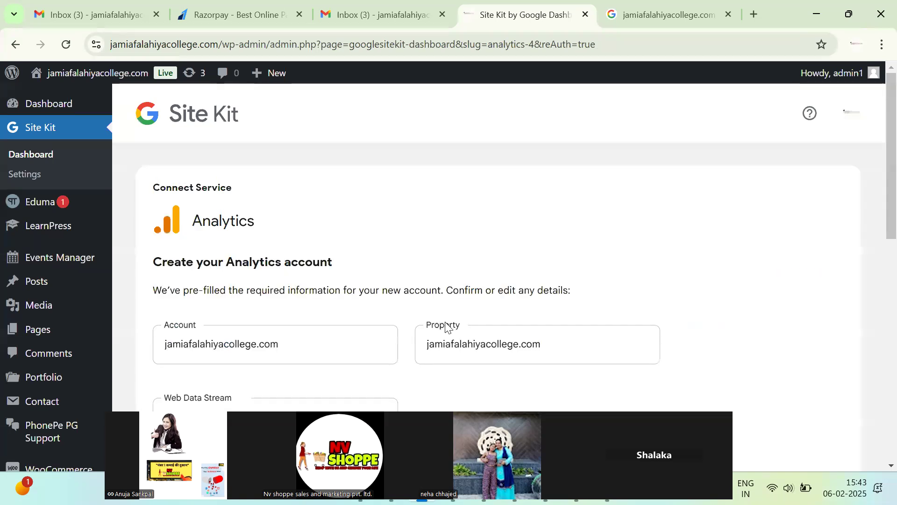
Create the Analytics account using the pre-filled details with India and India Time.
scroll(445, 322, "down", 3)
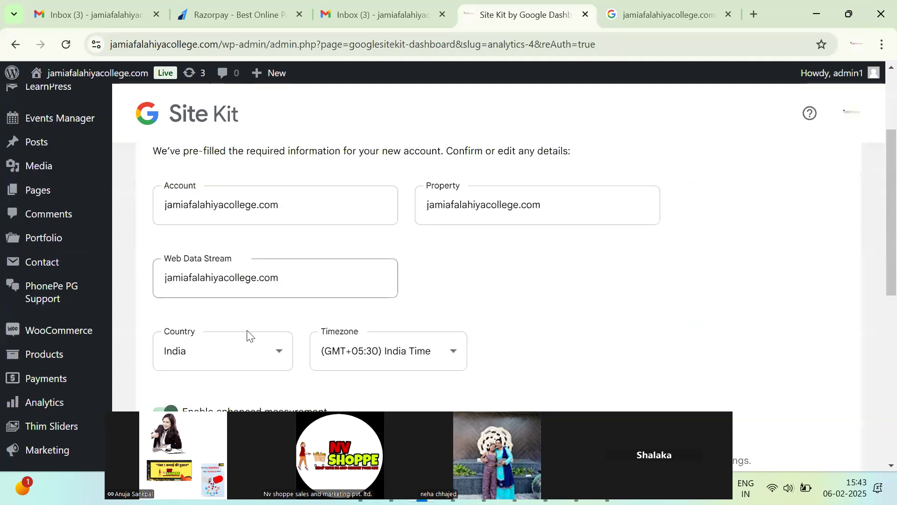
scroll(299, 323, "down", 4)
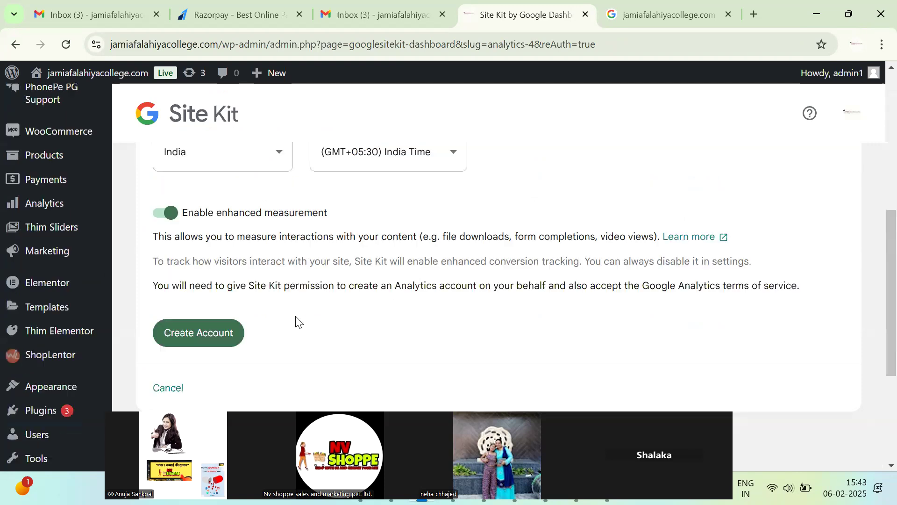
scroll(261, 321, "down", 2)
left_click(230, 252)
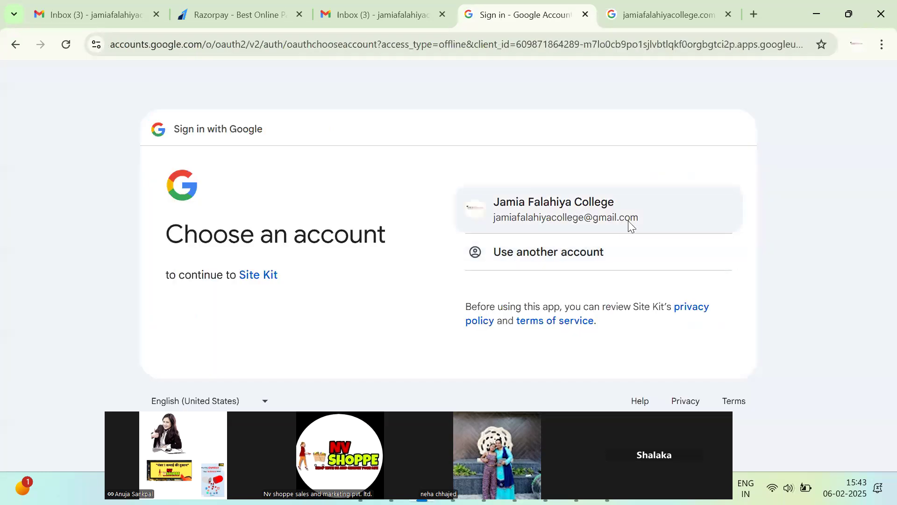
Sign in again with the college account and grant Site Kit additional Analytics access.
left_click(627, 221)
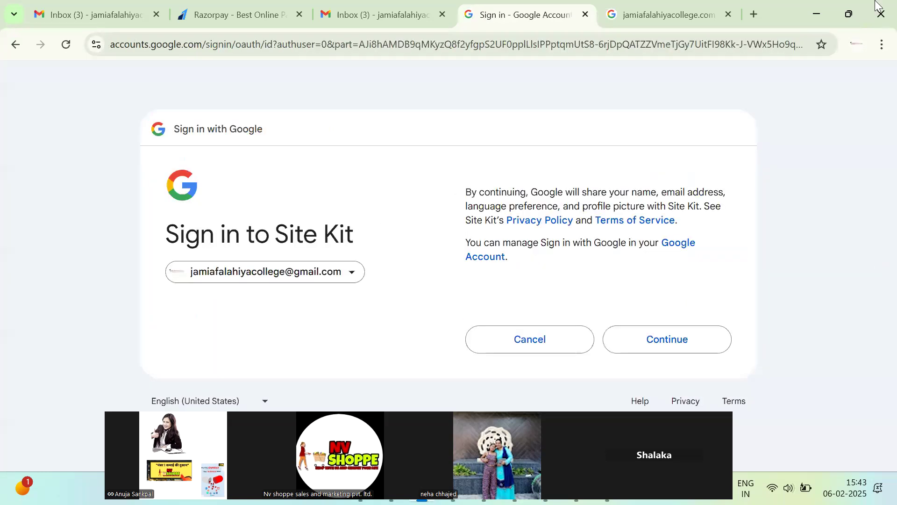
left_click(685, 352)
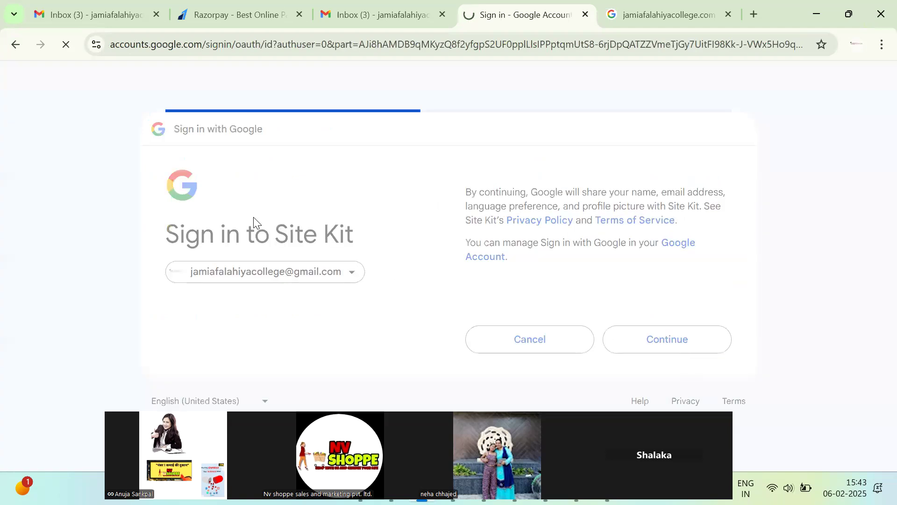
scroll(592, 350, "down", 4)
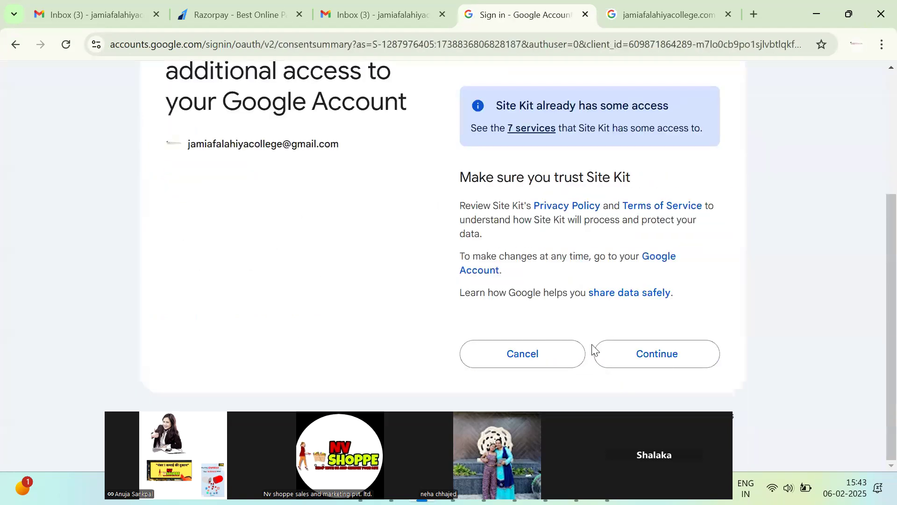
left_click(668, 357)
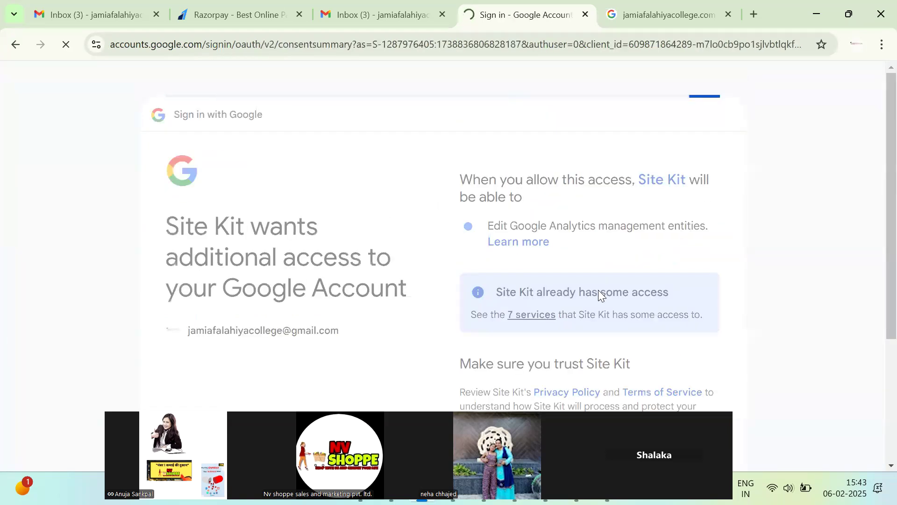
scroll(600, 293, "down", 4)
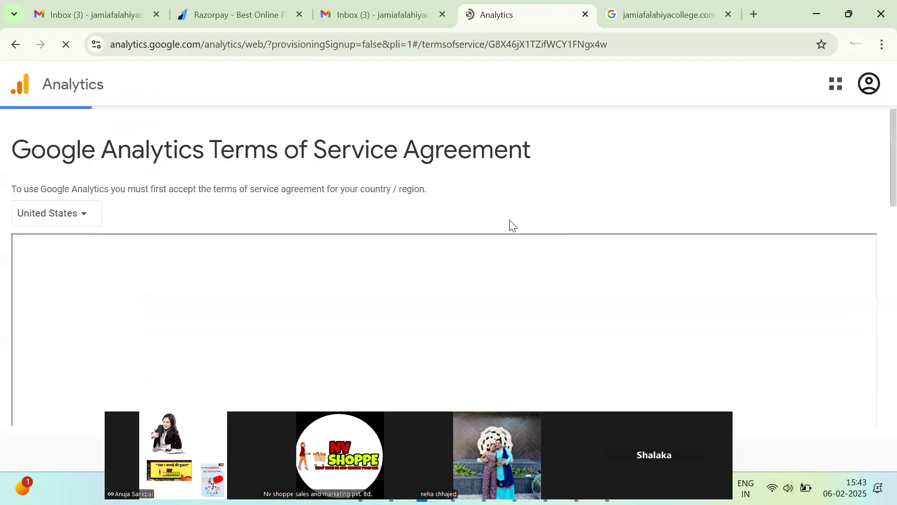
Accept the Data Processing Terms and the Measurement Controller-Controller Data Protection Terms.
scroll(352, 248, "down", 8)
scroll(430, 239, "up", 5)
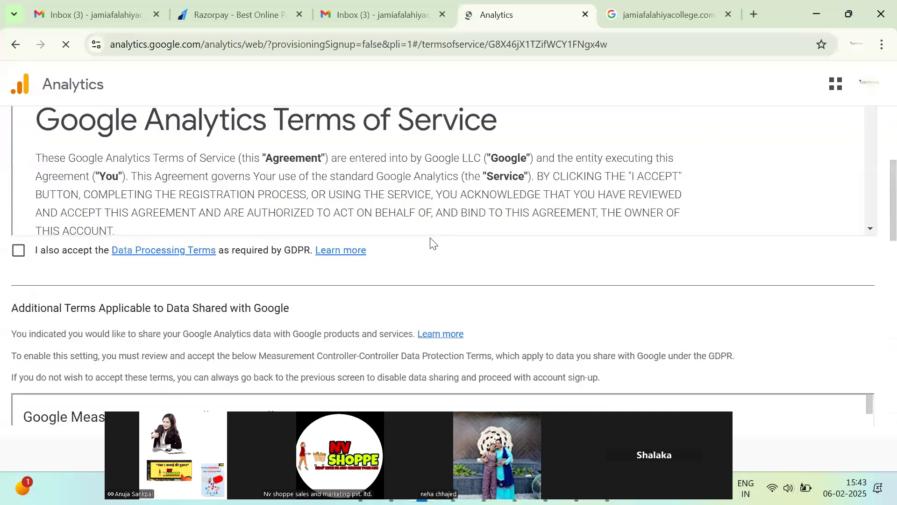
left_click(19, 252)
scroll(238, 368, "down", 10)
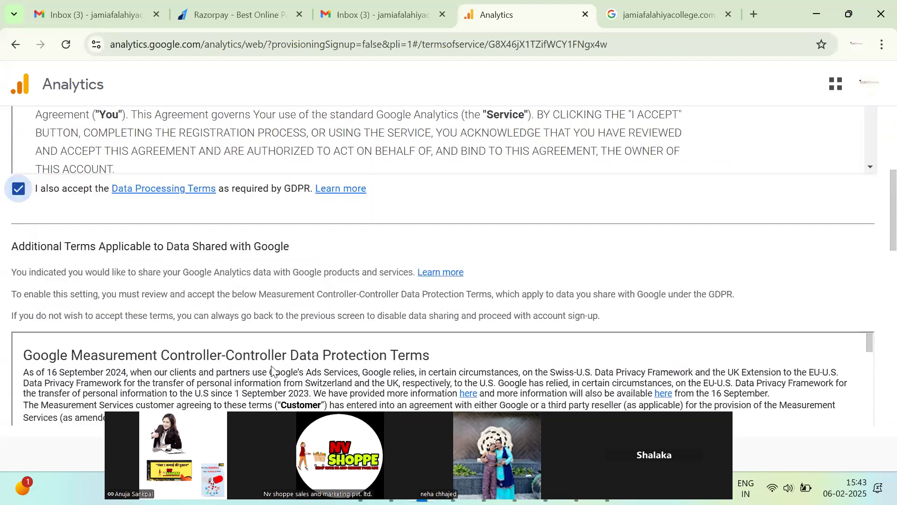
scroll(429, 313, "down", 15)
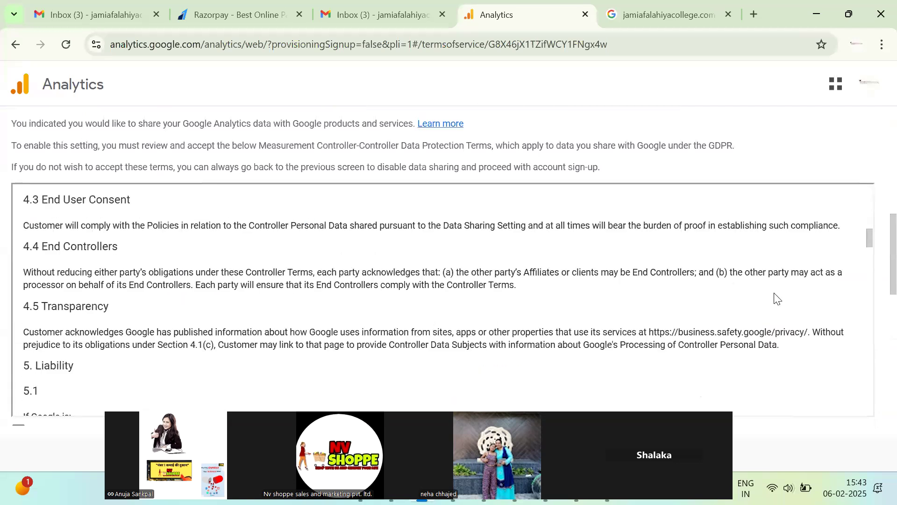
left_click_drag(869, 300, 870, 405)
scroll(584, 395, "down", 6)
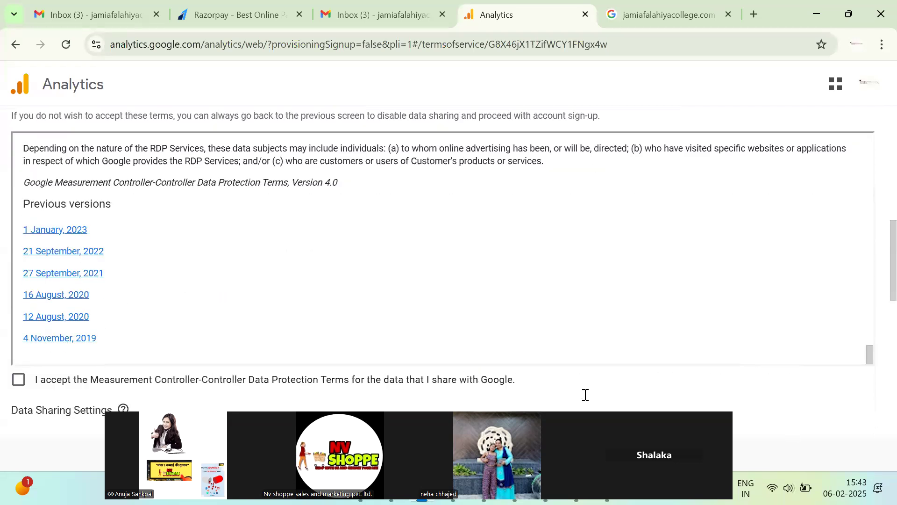
left_click(18, 151)
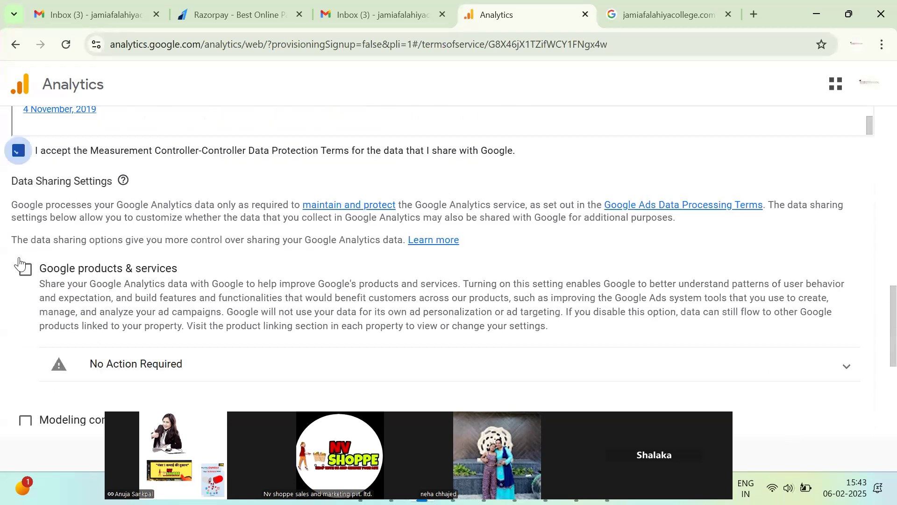
Turn on Google products sharing, modeling contributions, technical support and recommendations, then accept all terms.
left_click(25, 269)
scroll(88, 332, "down", 5)
scroll(182, 306, "down", 1)
left_click(124, 245)
left_click(26, 326)
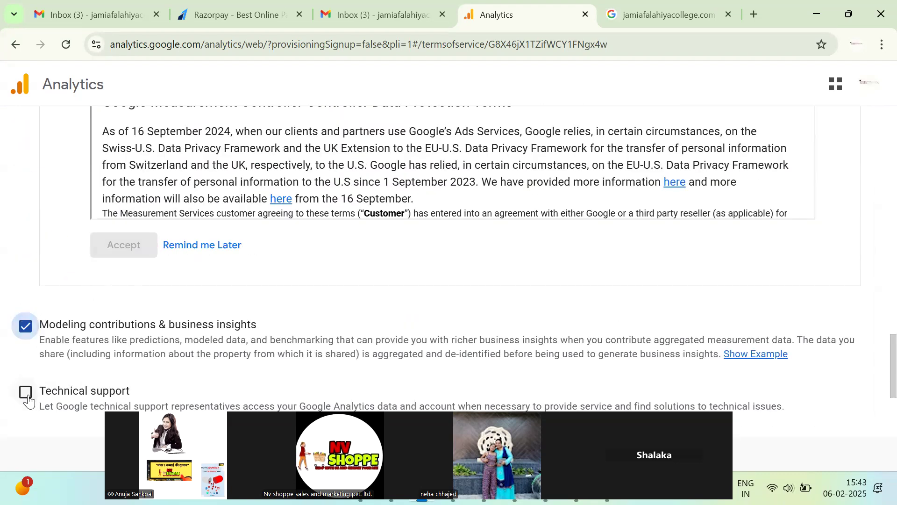
left_click(25, 392)
scroll(77, 304, "down", 3)
left_click(30, 323)
left_click(60, 408)
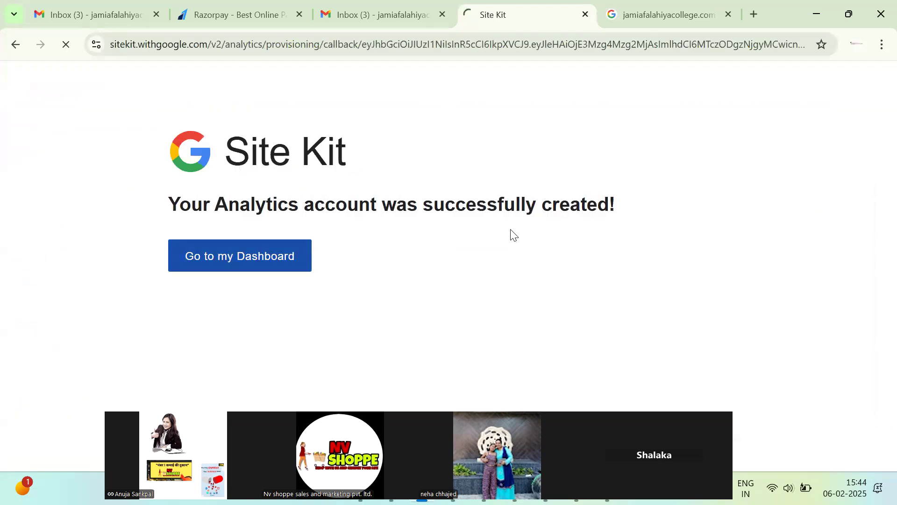
left_click(395, 18)
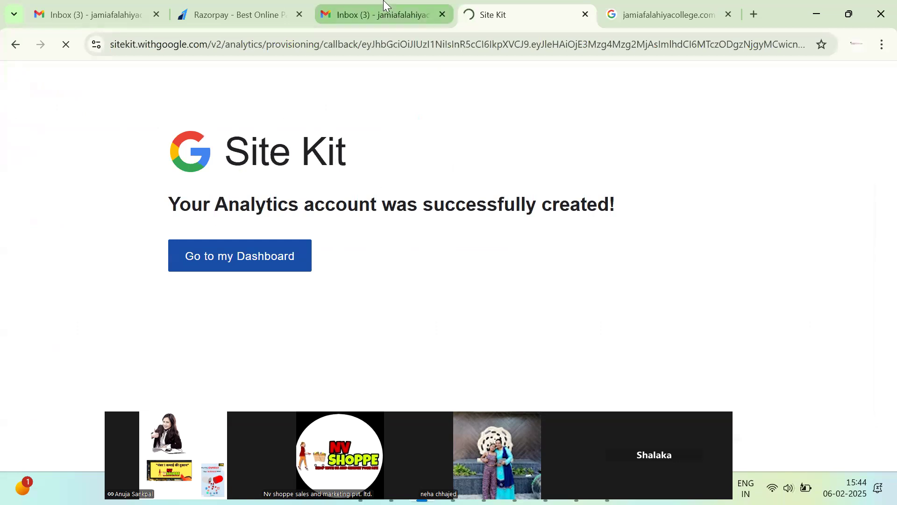
Read the Security alert, Search Console welcome and Razorpay settlement emails, then return to Site Kit.
left_click(391, 185)
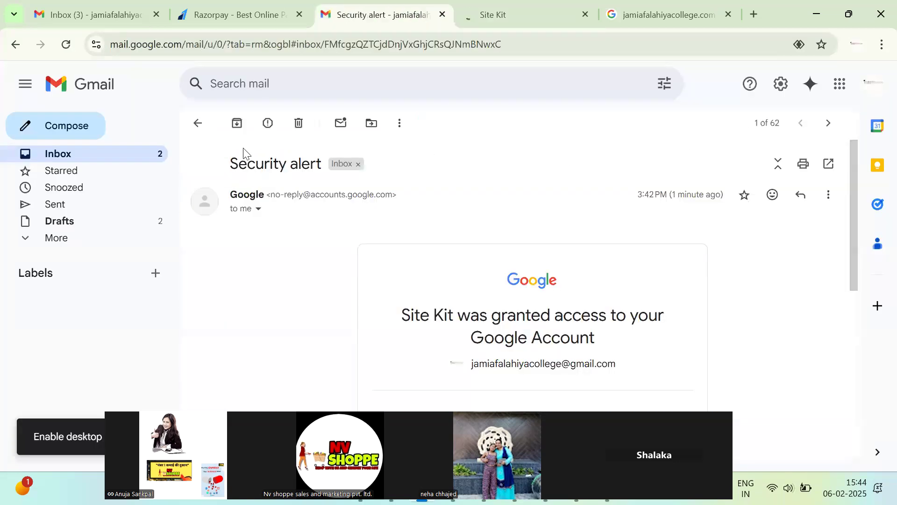
left_click(197, 124)
left_click(360, 204)
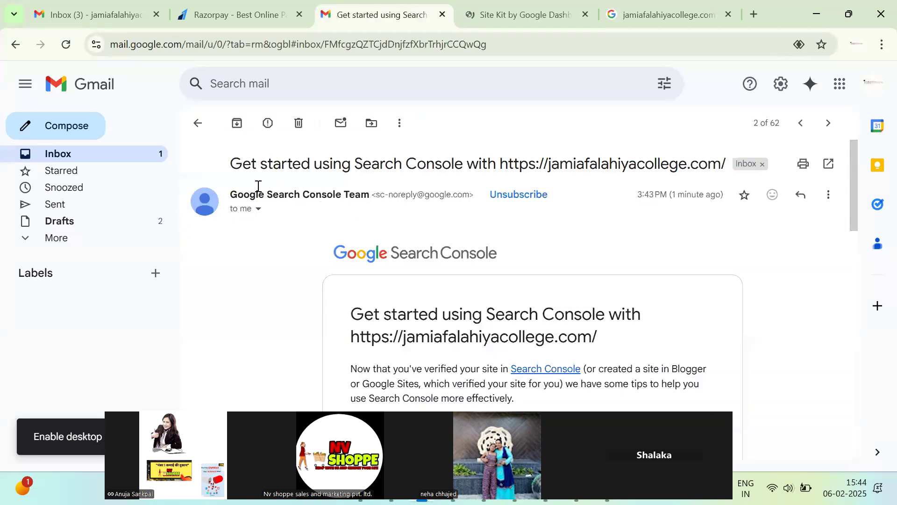
left_click(199, 124)
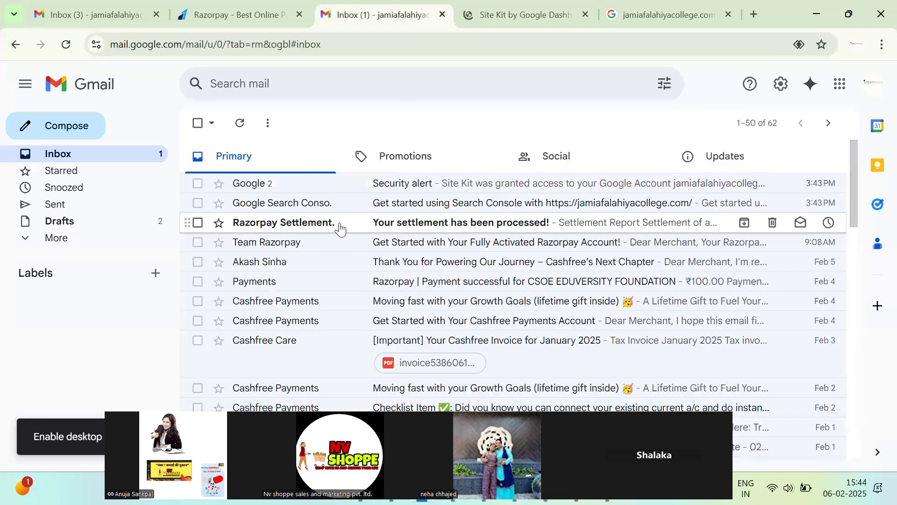
left_click(340, 228)
left_click(196, 123)
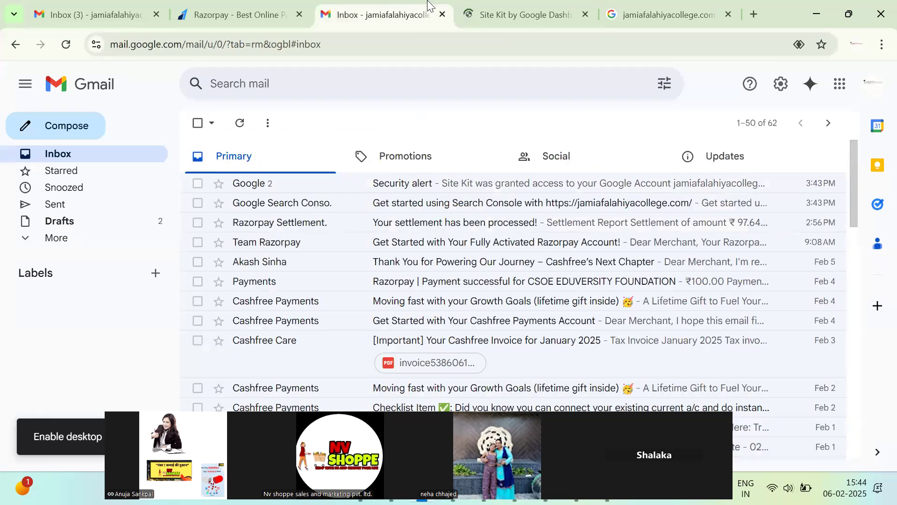
left_click(509, 6)
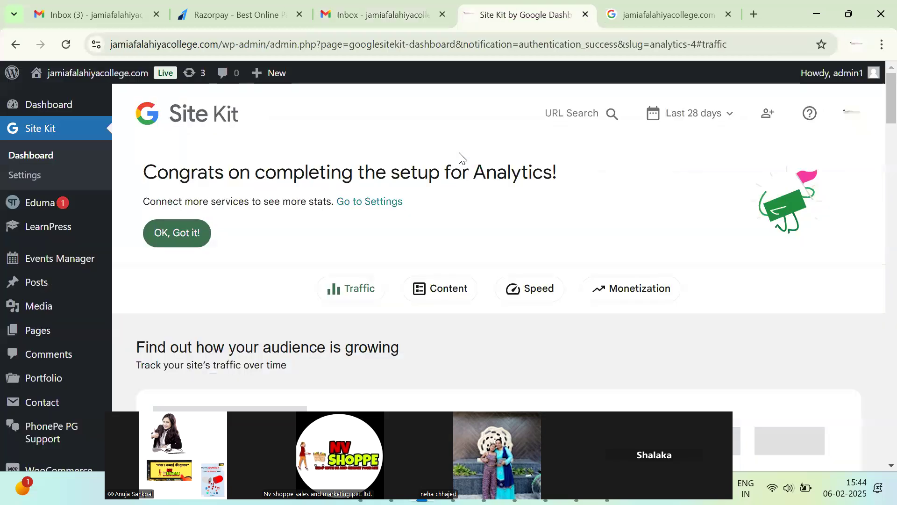
Reload Site Kit and review its Connected Services settings.
left_click(50, 157)
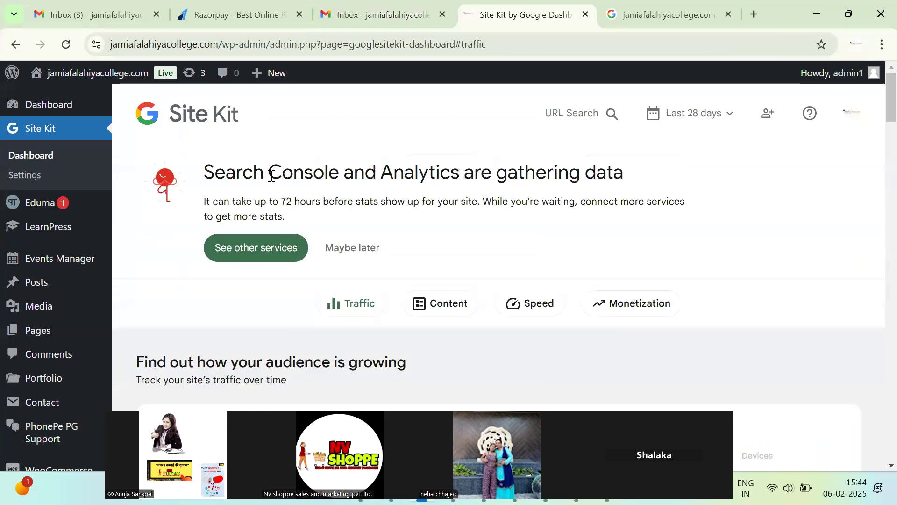
left_click(34, 177)
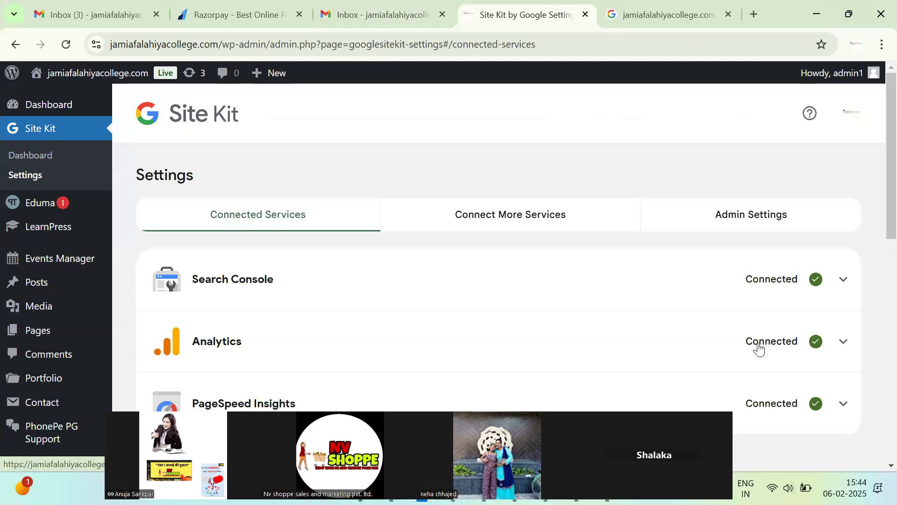
scroll(624, 355, "down", 3)
scroll(625, 358, "up", 3)
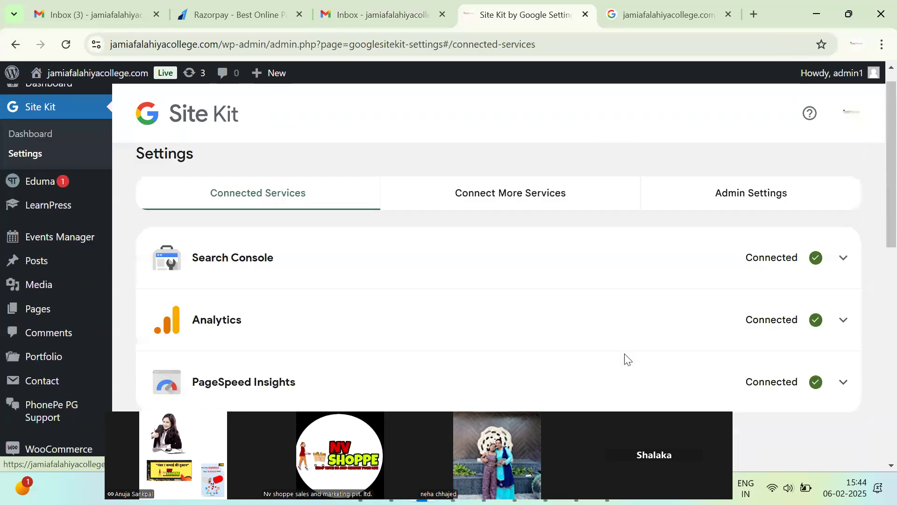
scroll(627, 359, "down", 1)
scroll(625, 360, "up", 1)
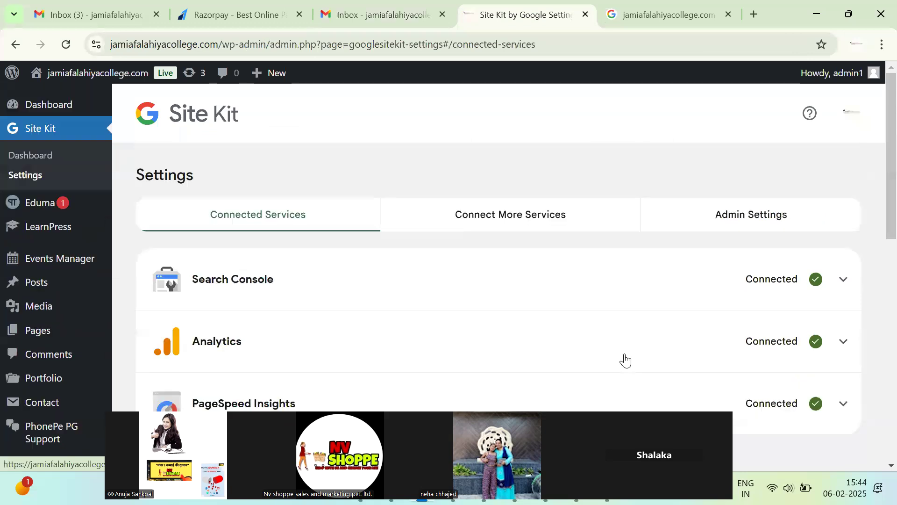
Check the Admin Settings, then browse the services available to connect: Ads, AdSense and Tag Manager.
left_click(525, 225)
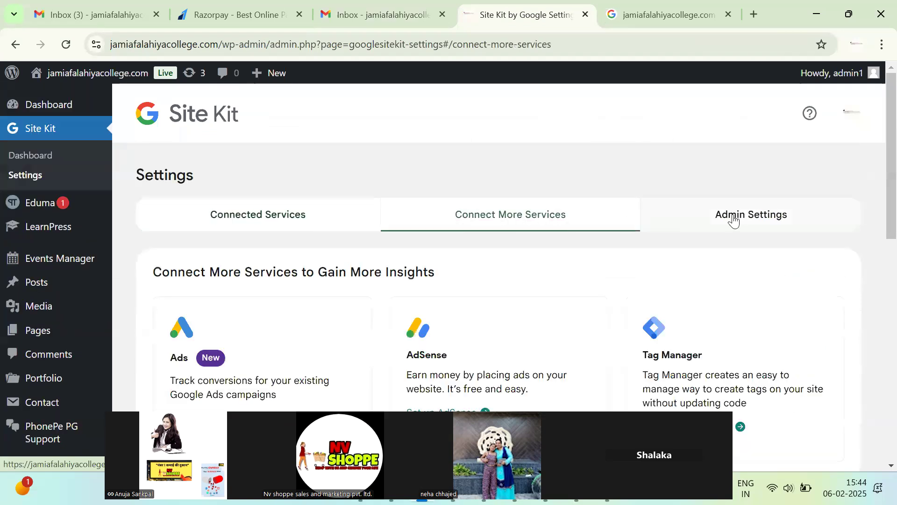
left_click(733, 221)
left_click(536, 219)
scroll(497, 348, "down", 5)
scroll(498, 346, "up", 5)
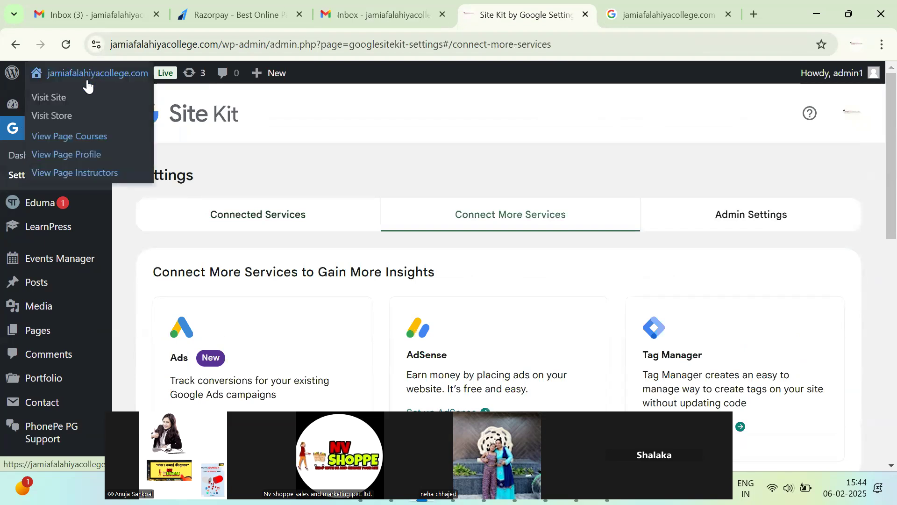
scroll(56, 327, "down", 4)
scroll(60, 322, "down", 5)
Activate Rank Math SEO from the Installed Plugins list.
mouse_move(66, 260)
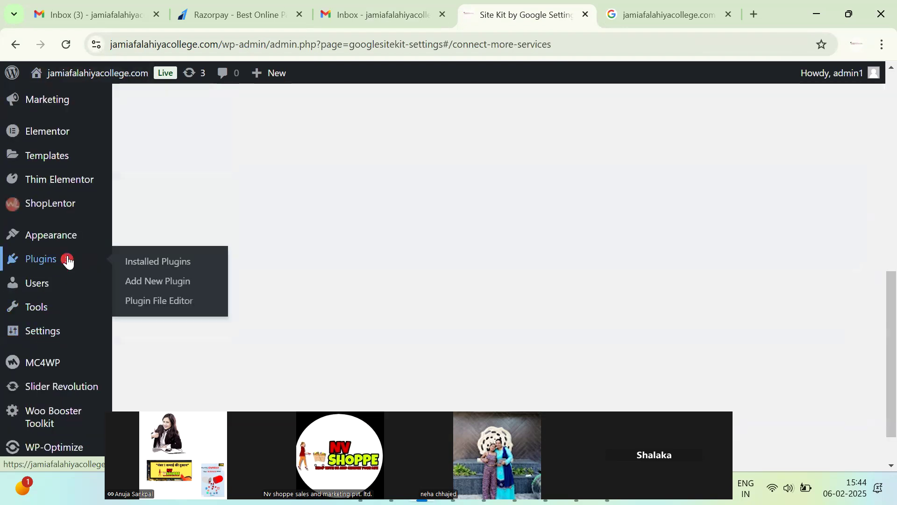
left_click(145, 263)
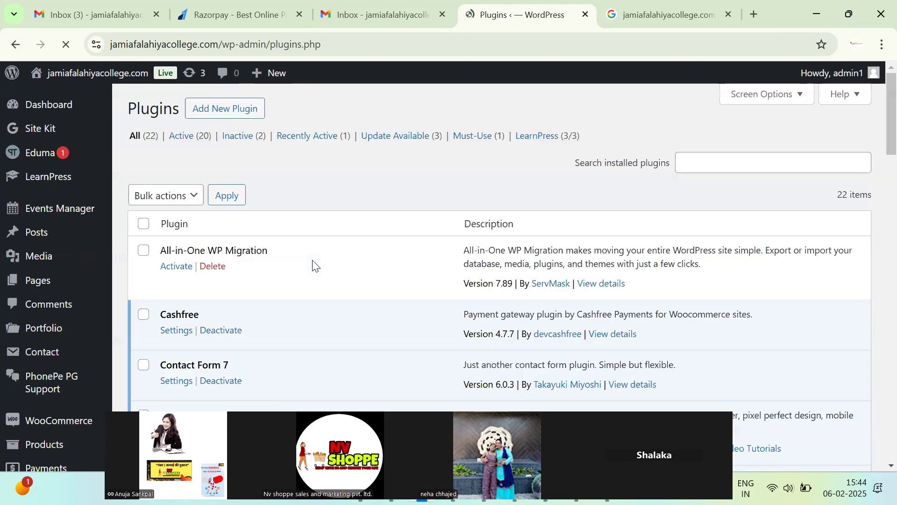
scroll(240, 346, "down", 7)
scroll(239, 346, "down", 10)
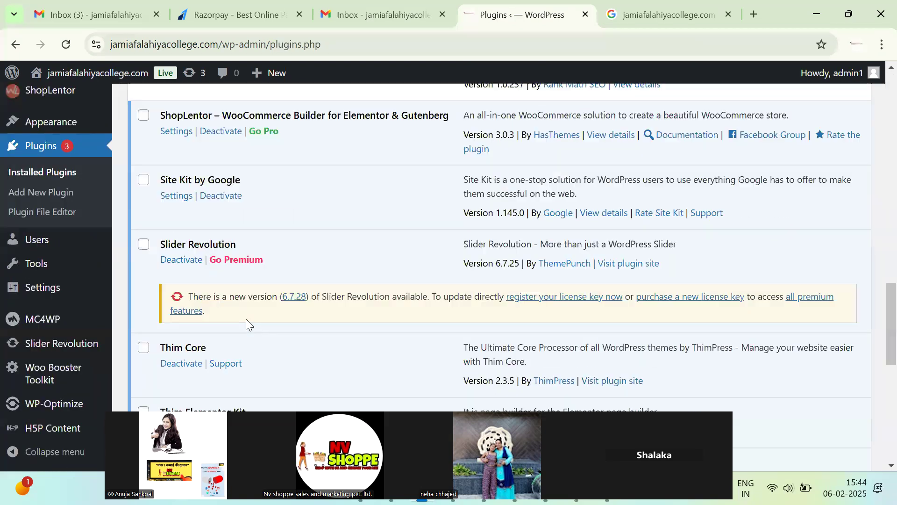
scroll(246, 316, "down", 4)
scroll(245, 319, "down", 5)
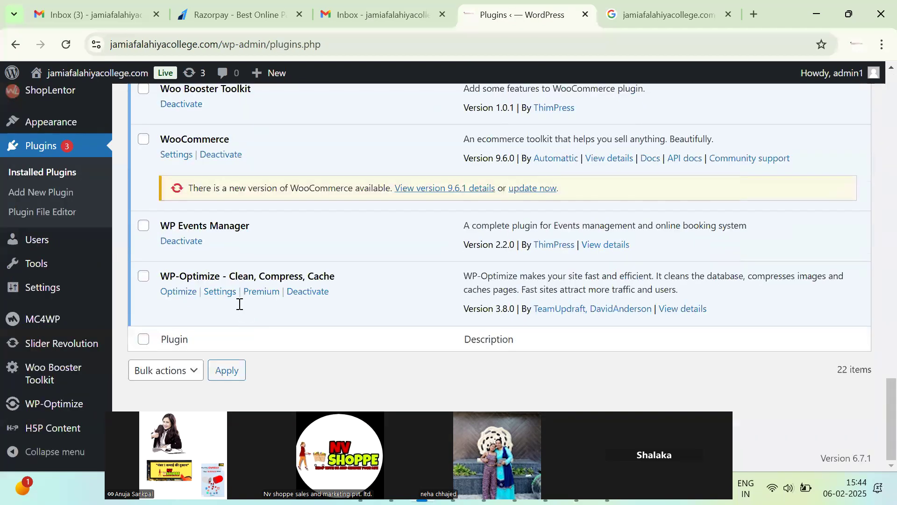
scroll(236, 310, "up", 15)
scroll(200, 330, "down", 2)
left_click(176, 363)
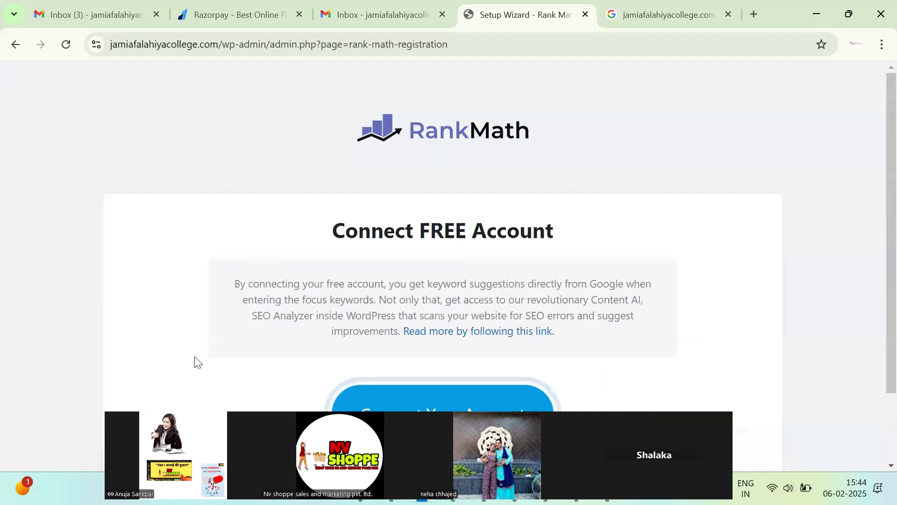
Sign in to Rank Math with the college's Google account and activate the Free Plan.
scroll(463, 369, "down", 2)
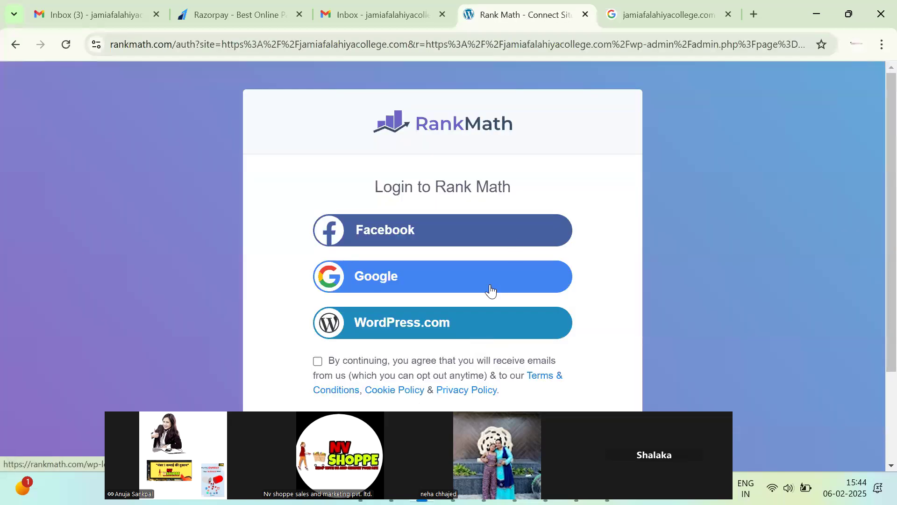
left_click(494, 279)
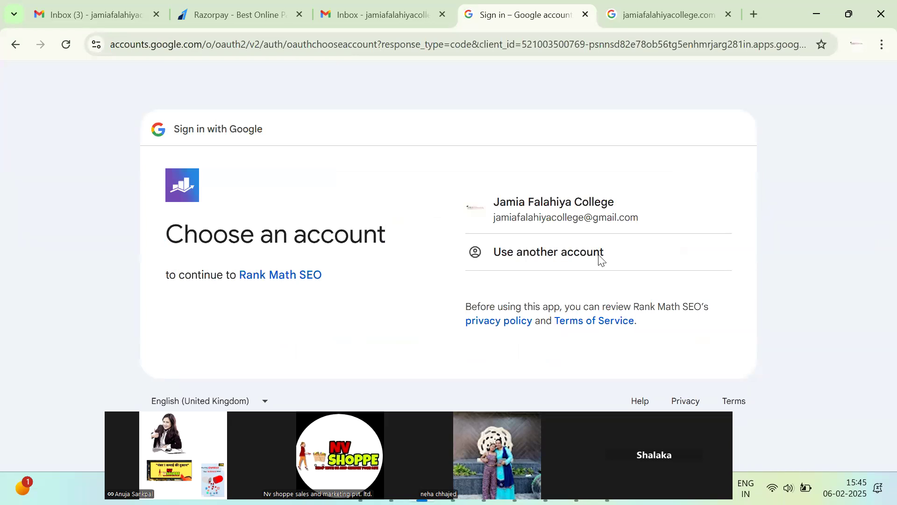
left_click(522, 287)
left_click(563, 199)
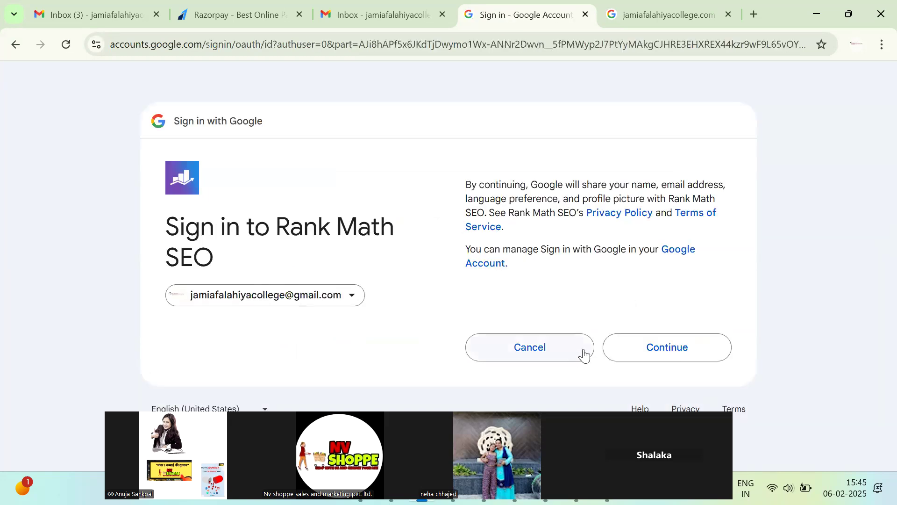
left_click(670, 355)
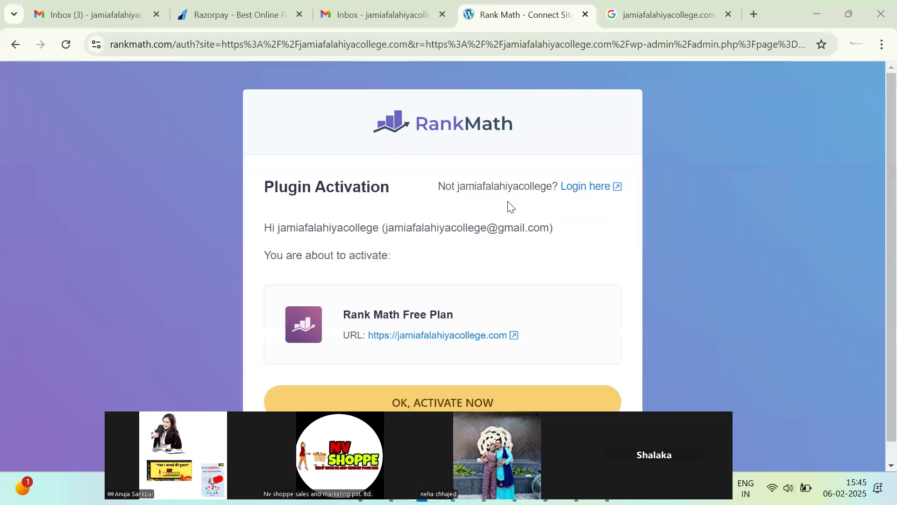
scroll(508, 379, "down", 1)
left_click(507, 380)
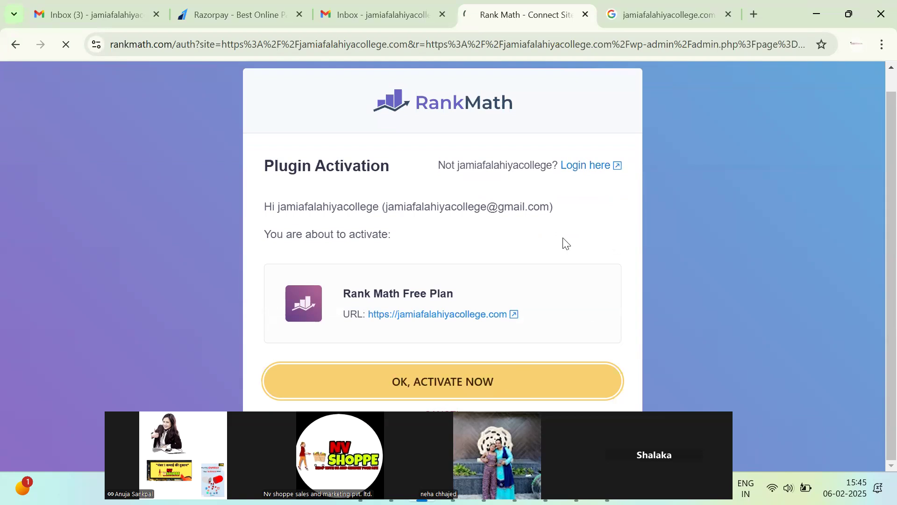
scroll(561, 248, "up", 1)
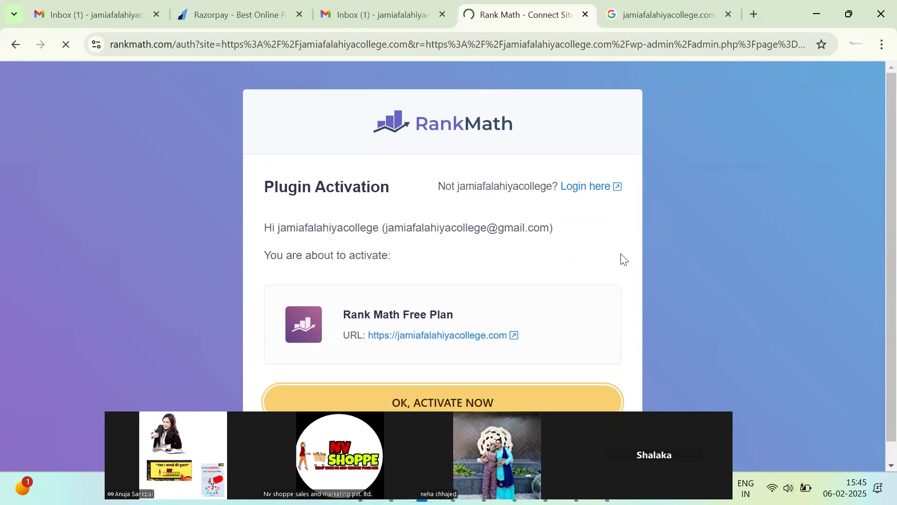
scroll(473, 313, "down", 5)
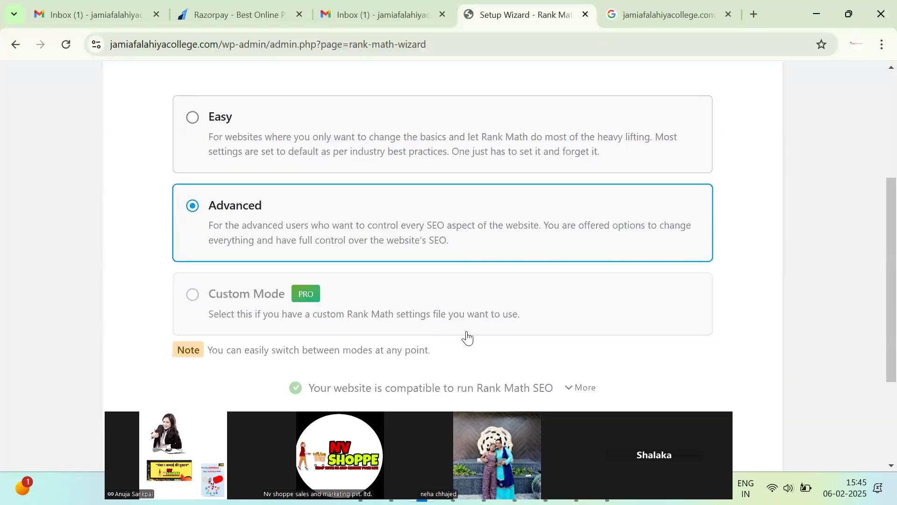
Start the setup wizard and mark the site as a Small Business Site, keeping Organization.
scroll(467, 337, "down", 3)
left_click(497, 318)
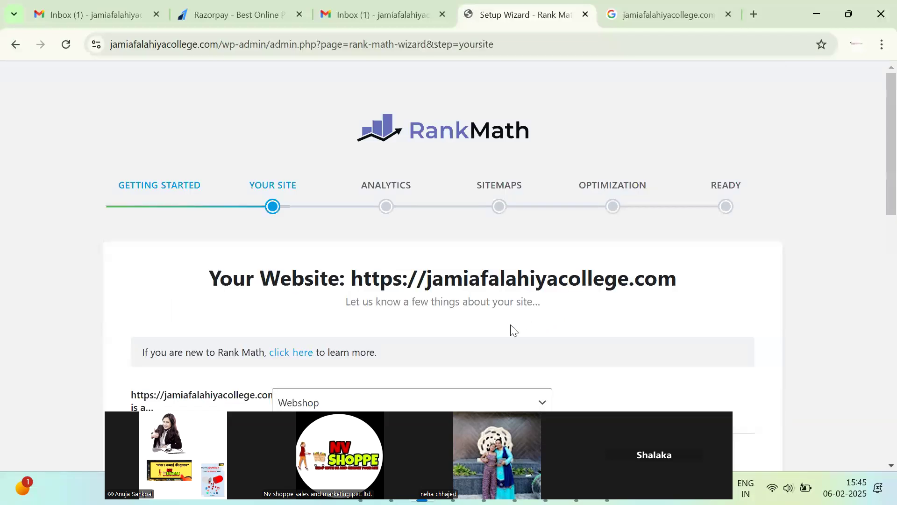
scroll(513, 330, "down", 5)
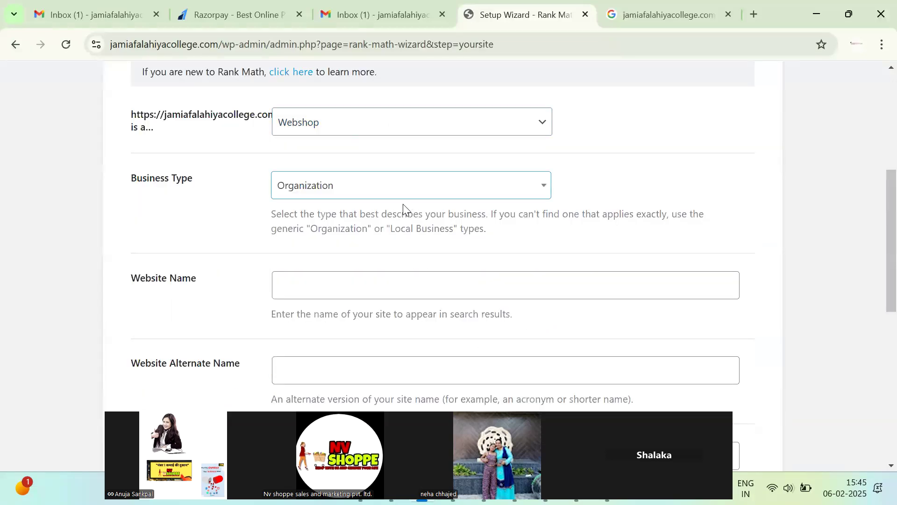
left_click(356, 118)
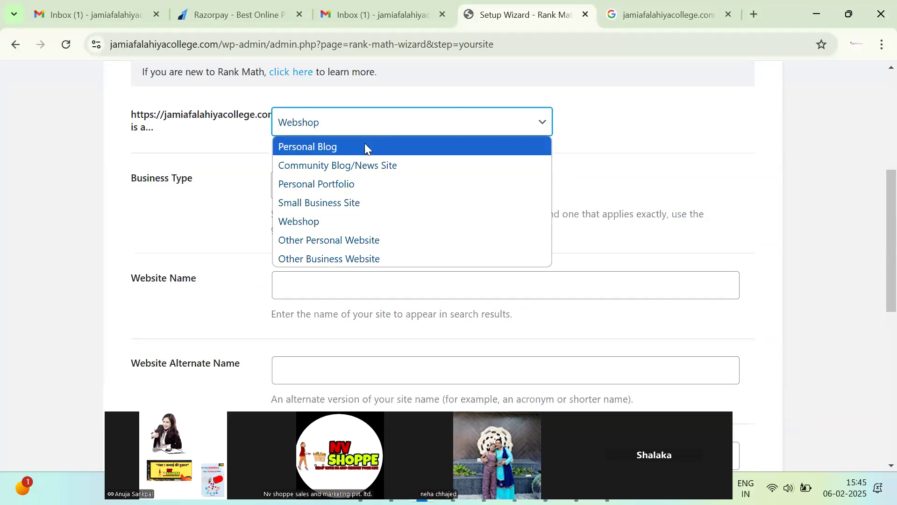
left_click(364, 202)
left_click(419, 191)
left_click(419, 189)
scroll(344, 195, "down", 3)
Enter 'Jamia Falahiya College' as the website name, adapted from the pasted domain.
left_click(359, 131)
double_click(167, 40)
key("ctrl+c")
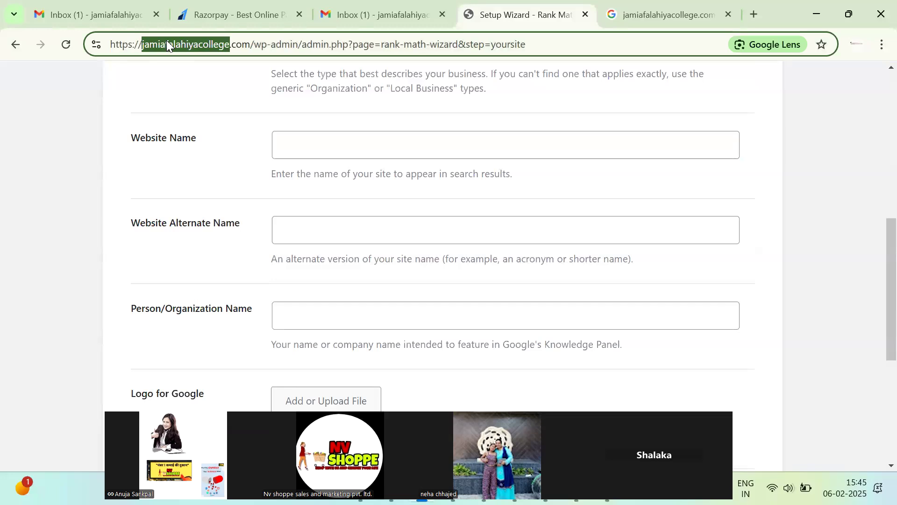
left_click(347, 147)
key("ctrl+v")
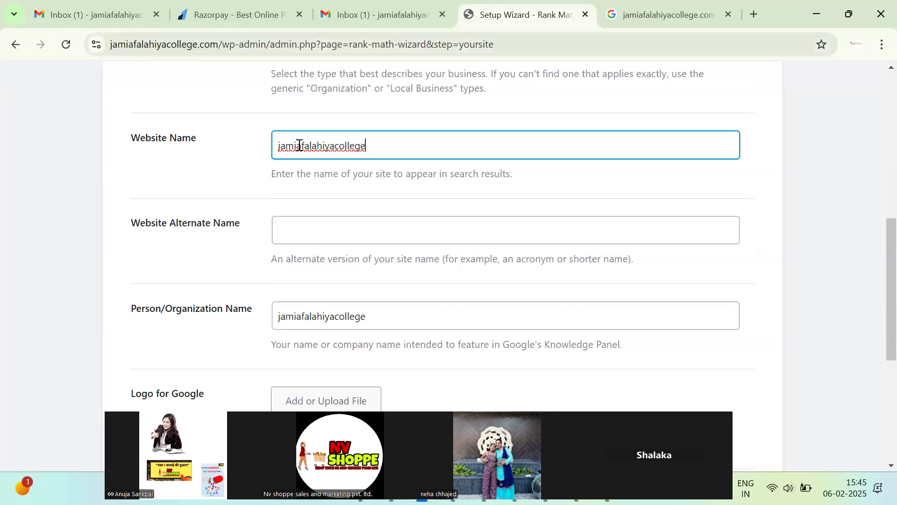
left_click(332, 149)
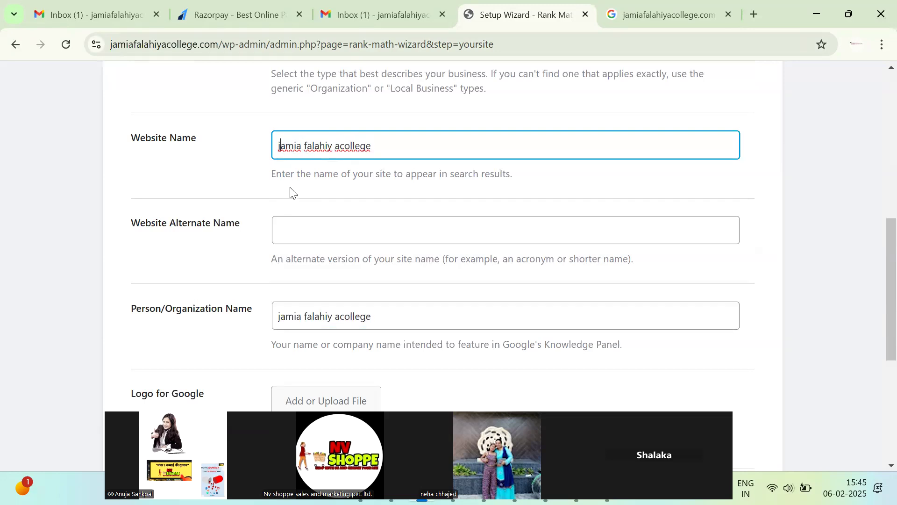
key("Home")
key("Delete")
type("J")
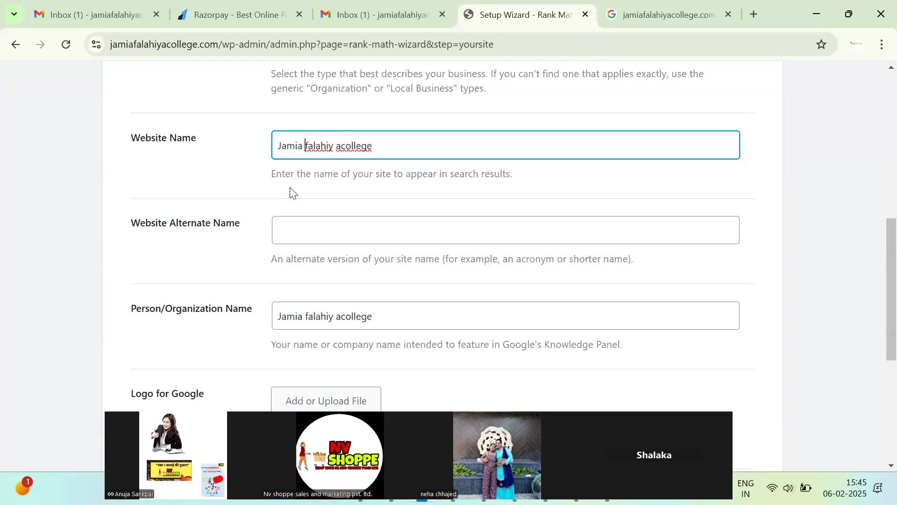
key("ctrl+Right")
key("Delete")
type("F")
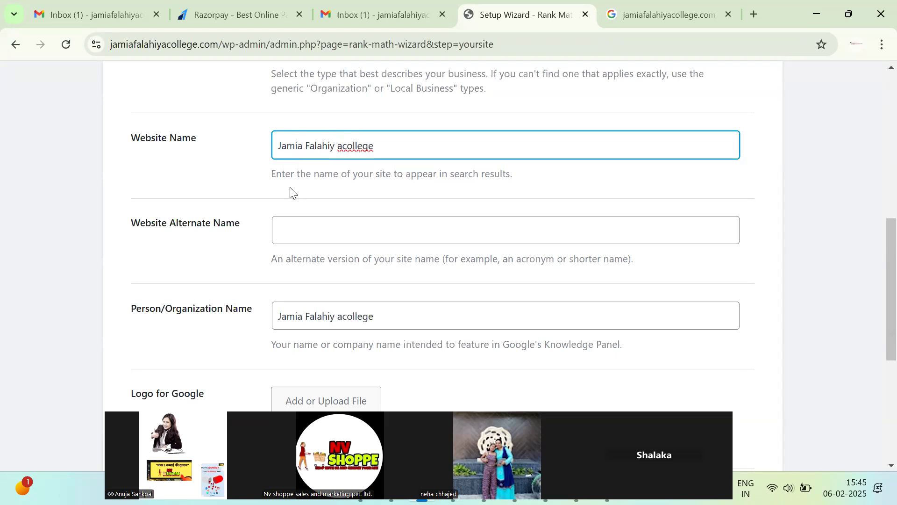
key("ctrl+Right")
key("BackSpace")
type("C")
triple_click(333, 161)
scroll(346, 243, "down", 5)
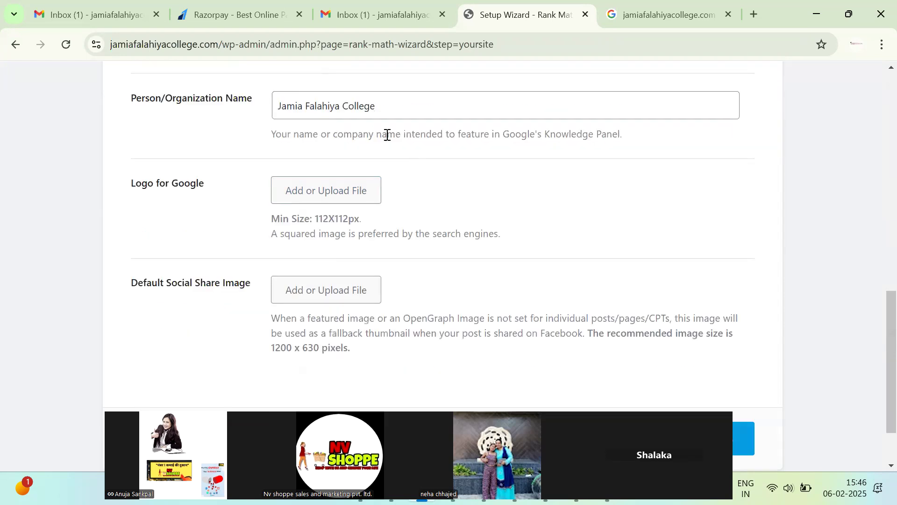
Set the college logo from the media library as the Logo for Google.
left_click(352, 177)
left_click(142, 132)
scroll(392, 281, "down", 10)
scroll(409, 284, "down", 10)
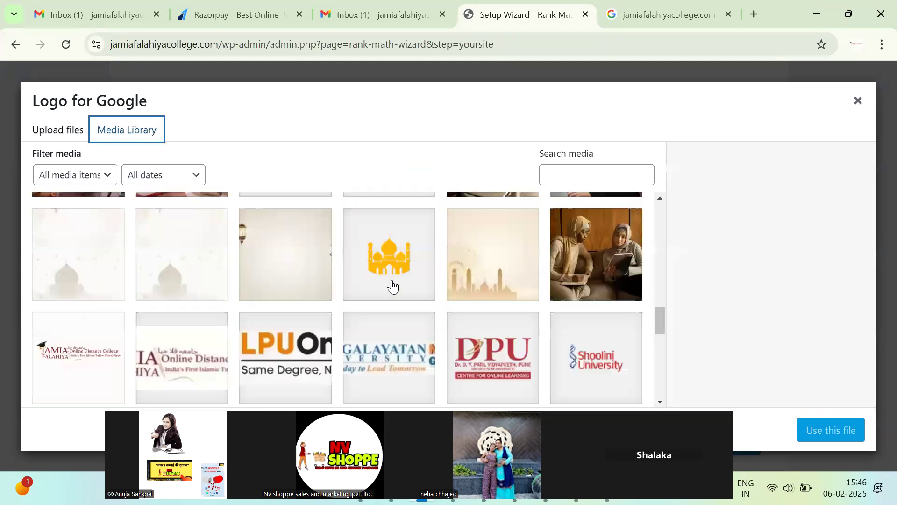
left_click(338, 386)
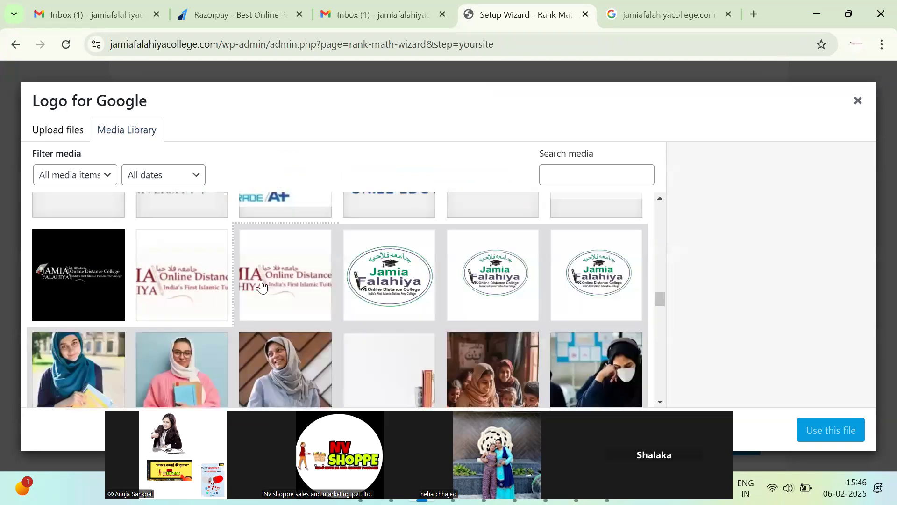
left_click(261, 284)
left_click(841, 431)
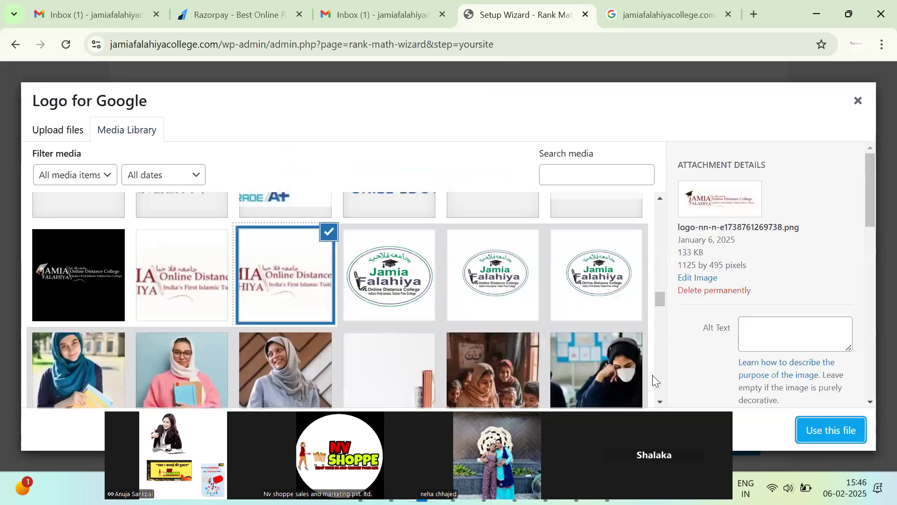
scroll(386, 342, "down", 5)
Set the full-size college logo as the Default Social Share Image and save the step.
left_click(354, 215)
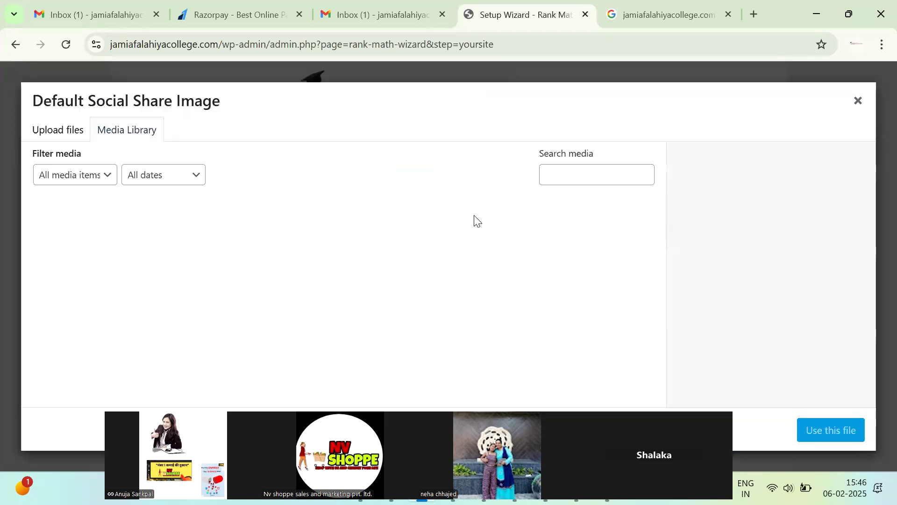
scroll(310, 310, "down", 20)
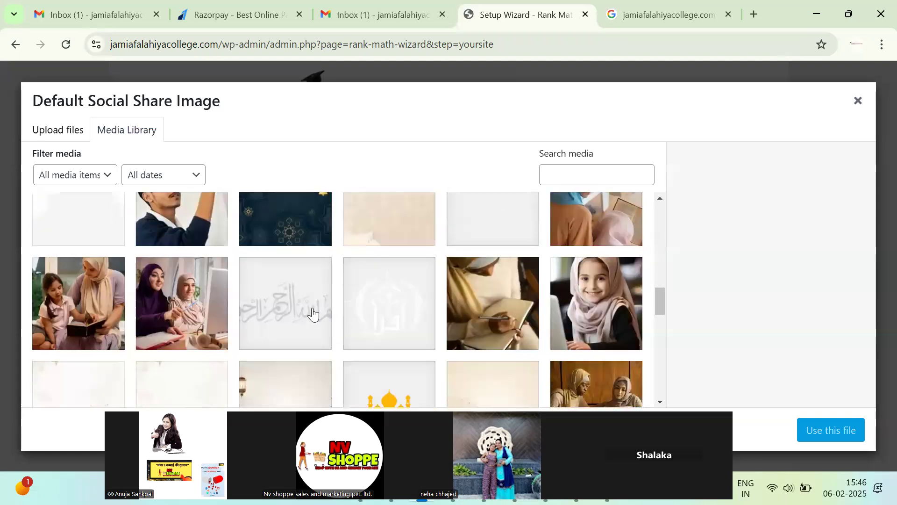
scroll(301, 317, "down", 10)
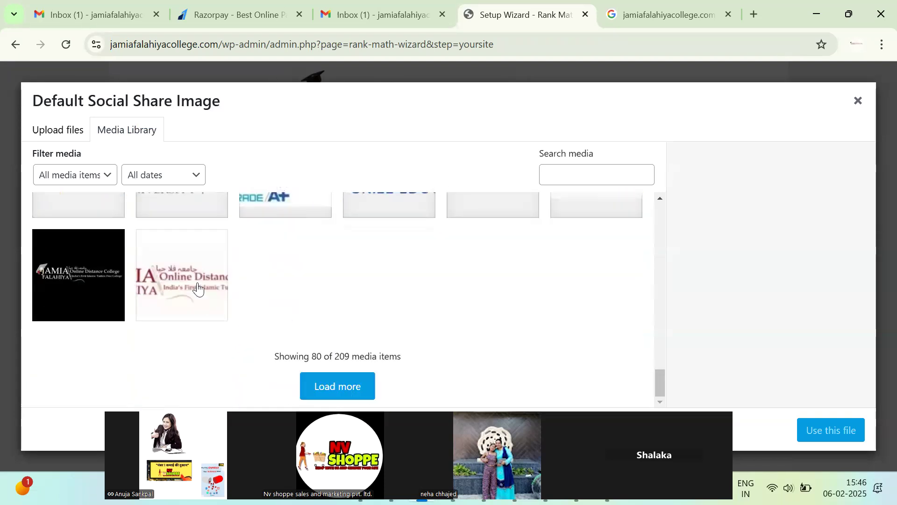
left_click(182, 276)
left_click(348, 394)
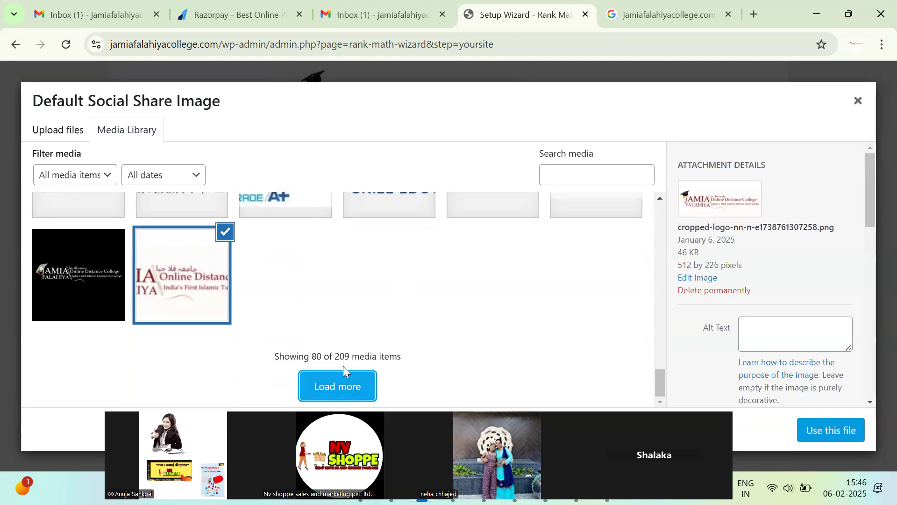
left_click(268, 292)
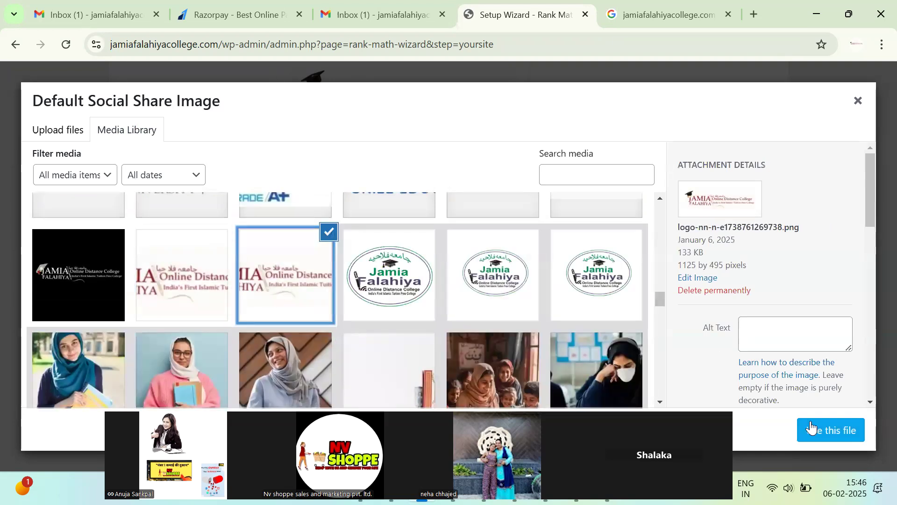
left_click(831, 429)
scroll(388, 307, "down", 2)
left_click(709, 372)
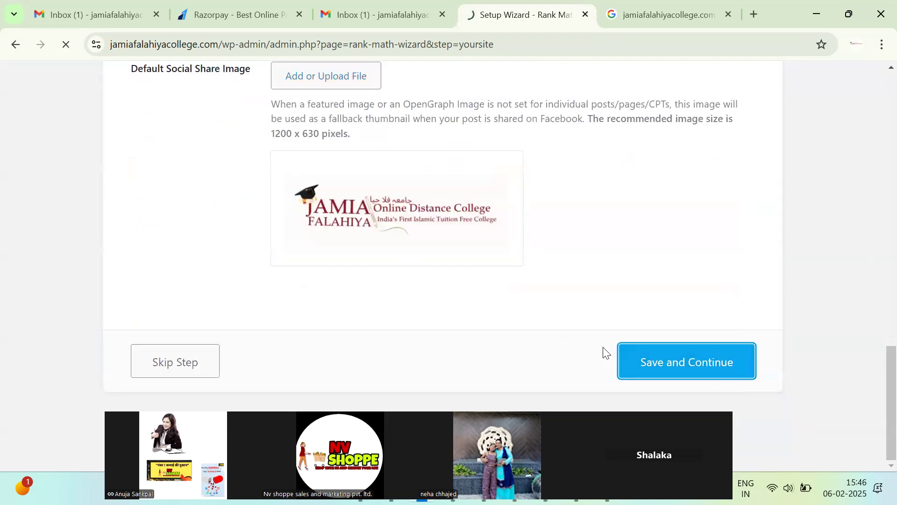
Sign in with Google and grant Rank Math all requested permissions.
scroll(458, 210, "down", 4)
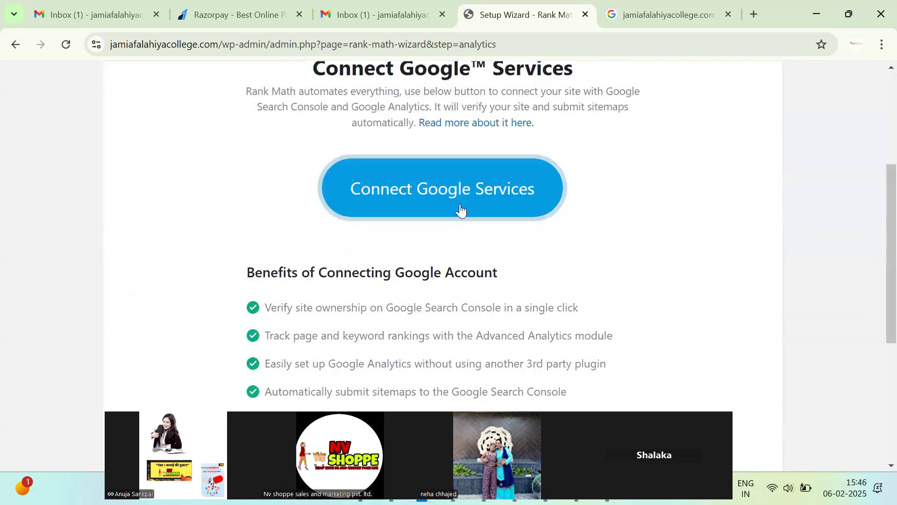
scroll(467, 309, "down", 5)
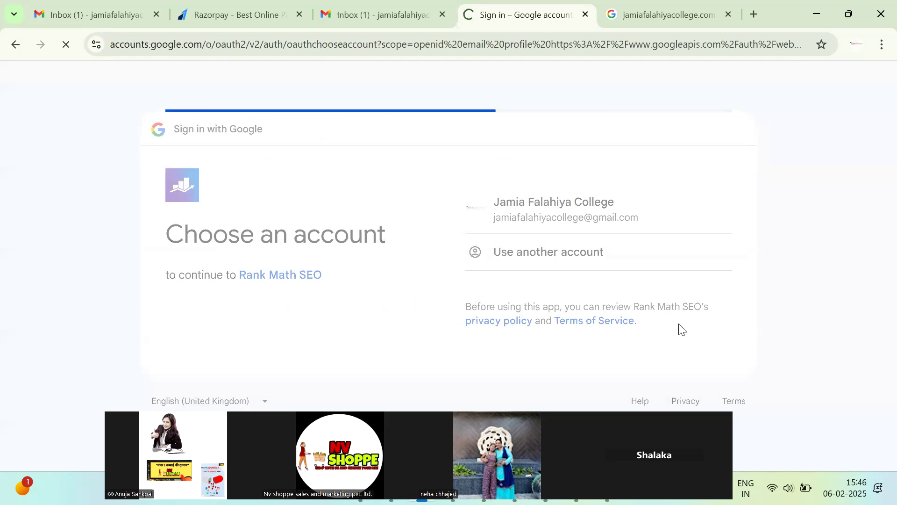
left_click(689, 354)
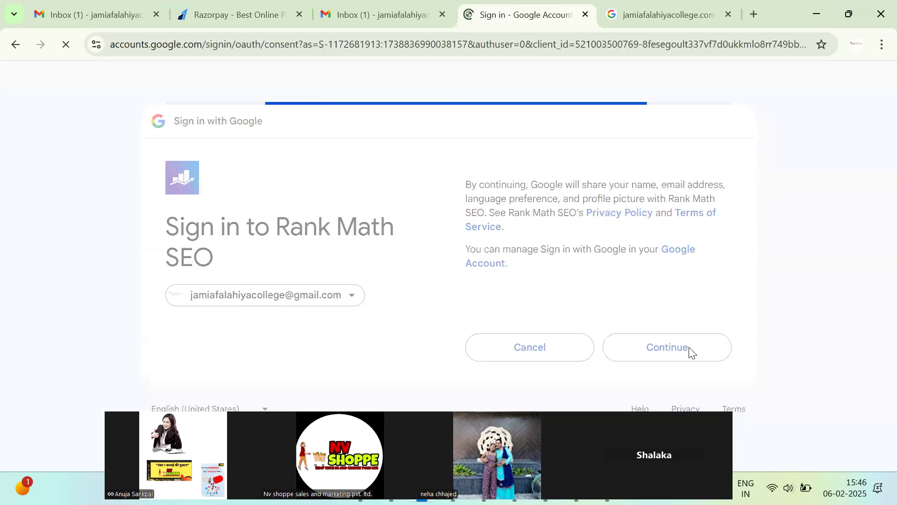
scroll(682, 355, "down", 3)
scroll(677, 356, "up", 3)
left_click(534, 215)
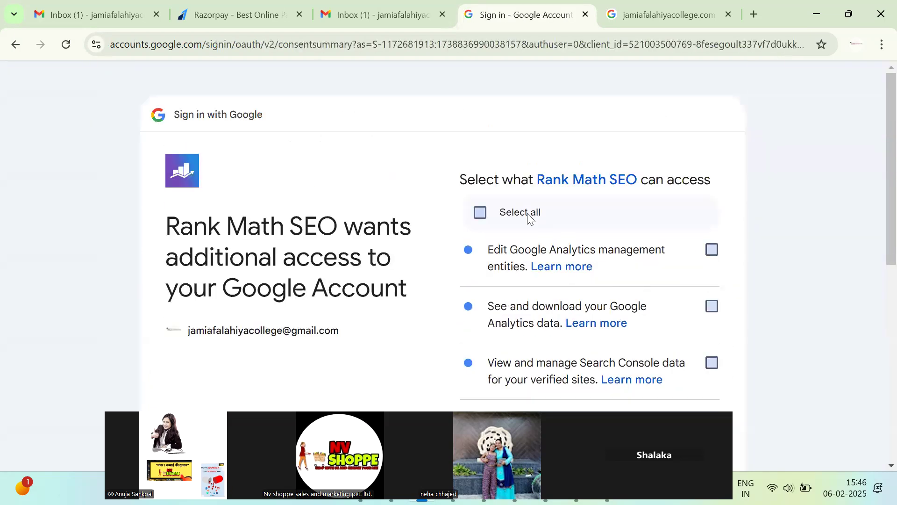
scroll(567, 377, "down", 6)
scroll(649, 385, "down", 3)
left_click(671, 359)
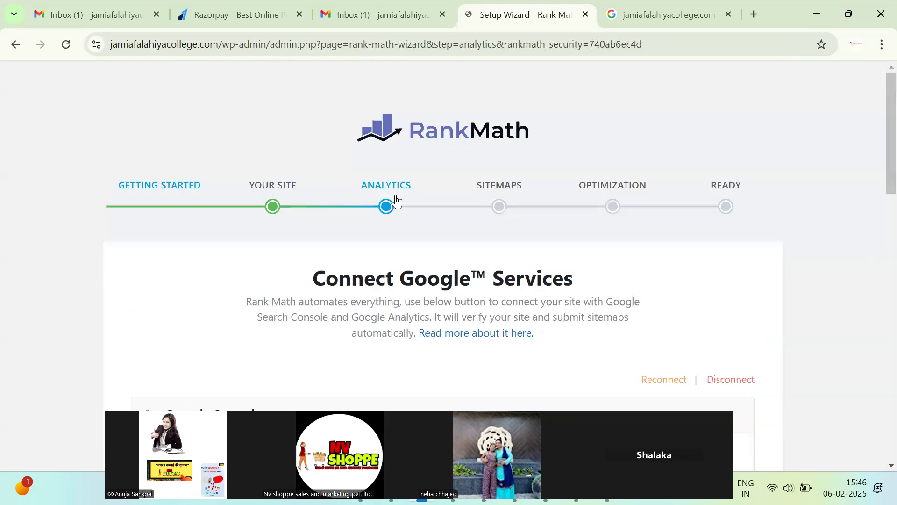
Save the Analytics step with its default settings.
scroll(457, 322, "down", 5)
scroll(517, 294, "down", 6)
scroll(301, 246, "up", 6)
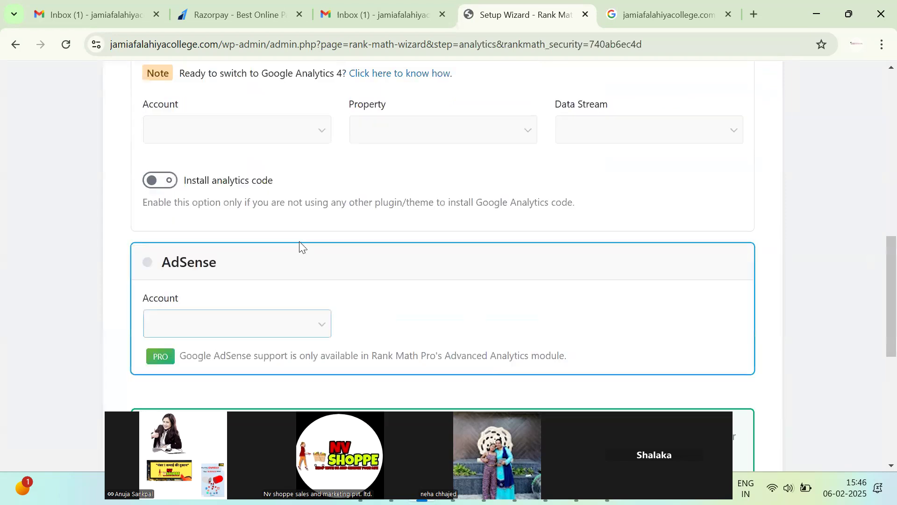
scroll(463, 278, "down", 10)
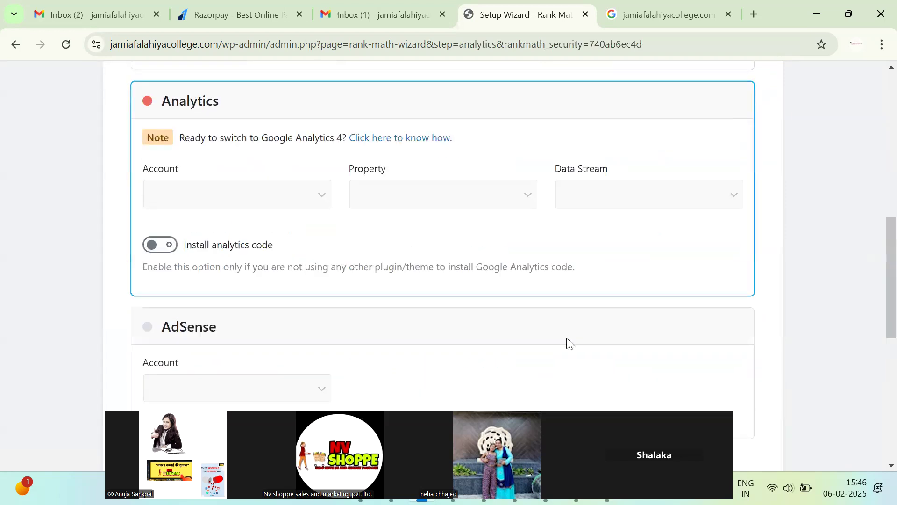
left_click(685, 363)
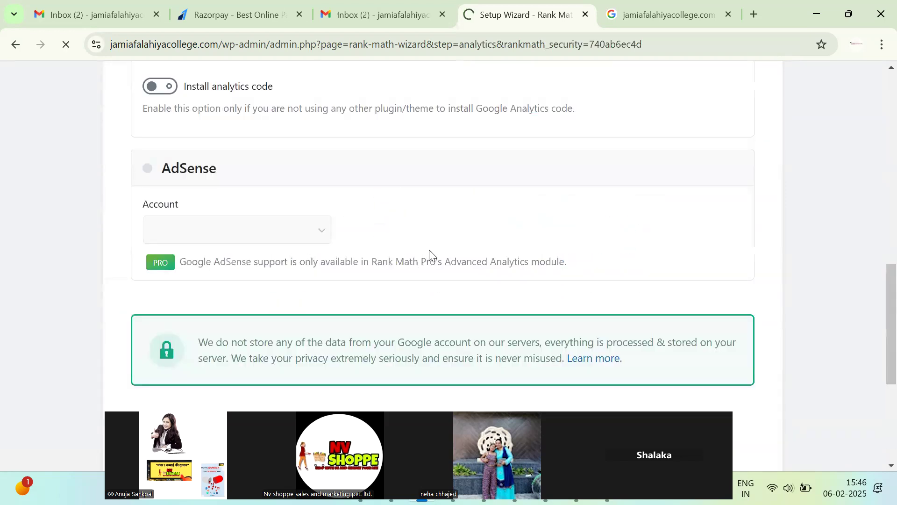
scroll(504, 275, "down", 10)
Accept the default Sitemaps and Optimization settings and proceed to the advanced options.
left_click(708, 369)
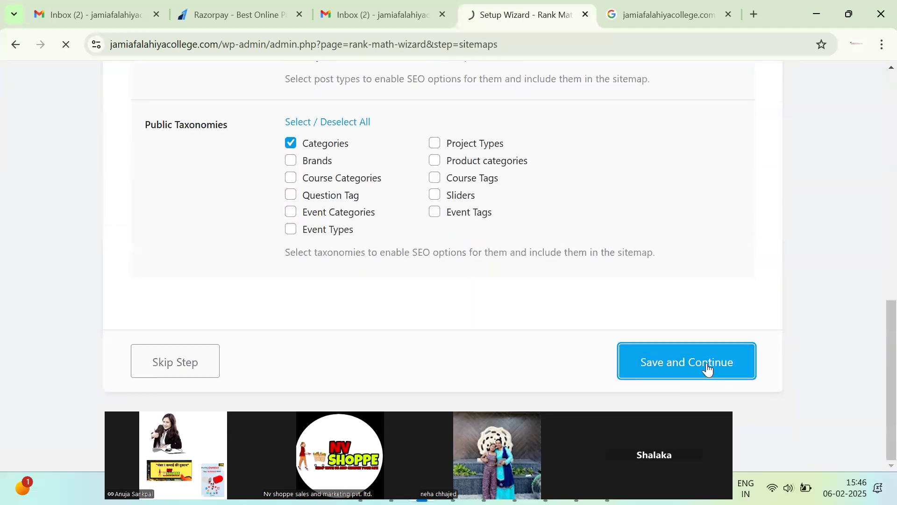
scroll(705, 366, "down", 10)
left_click(702, 374)
scroll(699, 379, "down", 5)
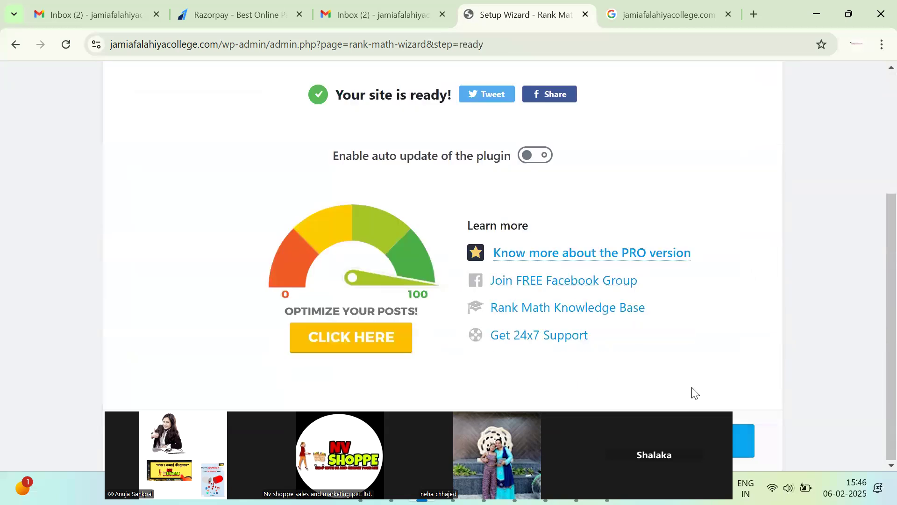
left_click(693, 392)
Save the Role Manager, 404 + Redirection and Schema Markup steps to finish the wizard.
scroll(662, 393, "down", 6)
scroll(662, 394, "down", 15)
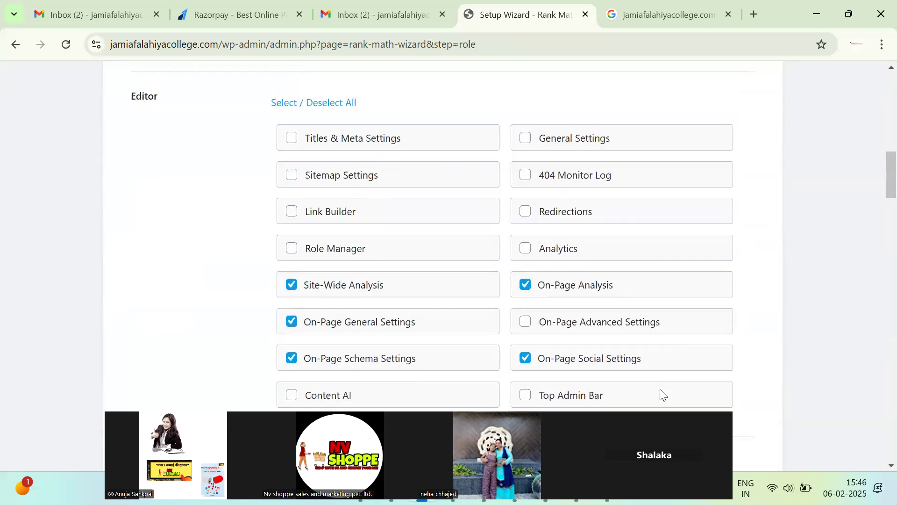
scroll(607, 341, "down", 15)
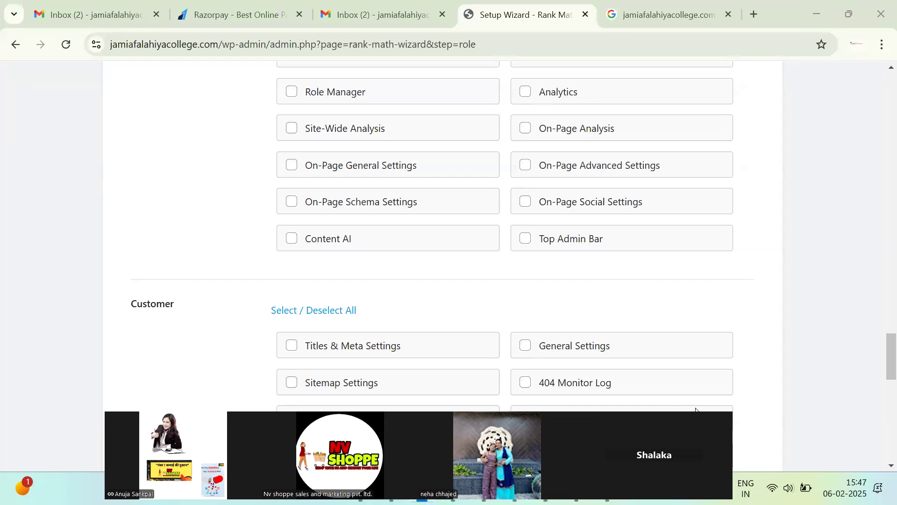
scroll(602, 226, "down", 15)
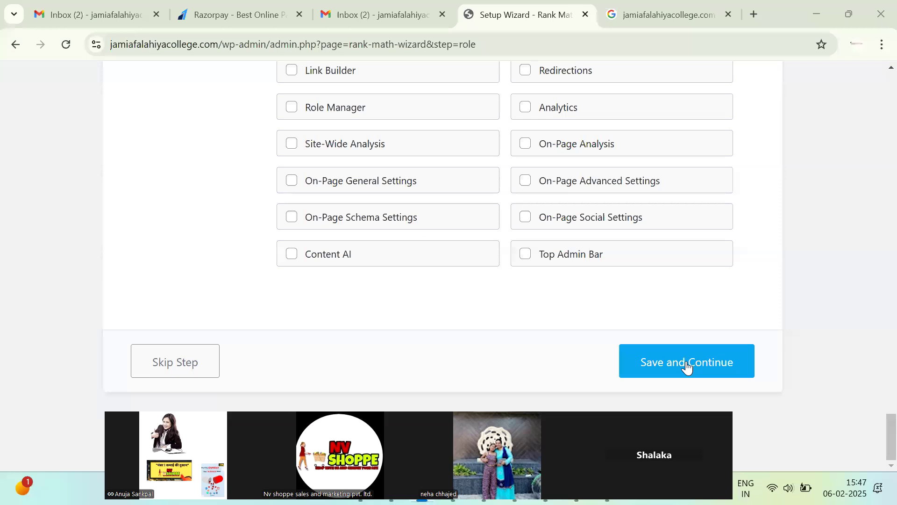
left_click(685, 366)
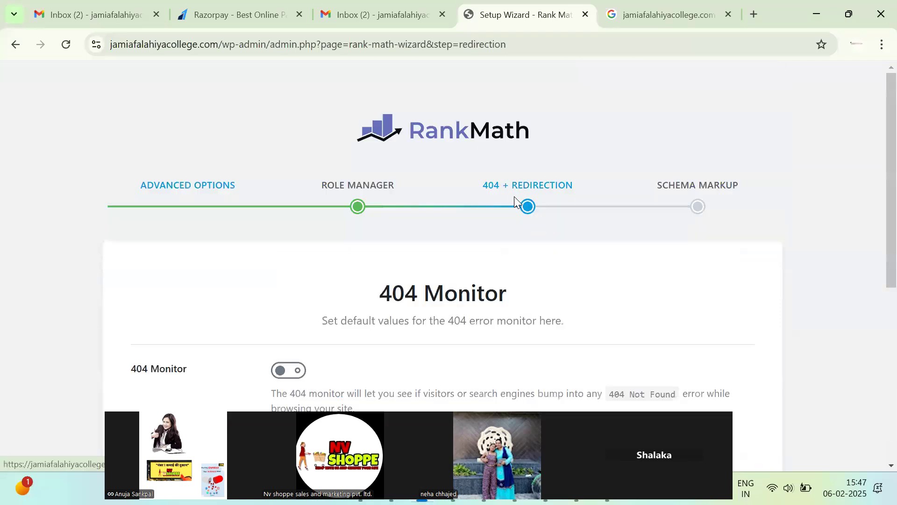
scroll(631, 280, "down", 8)
left_click(684, 363)
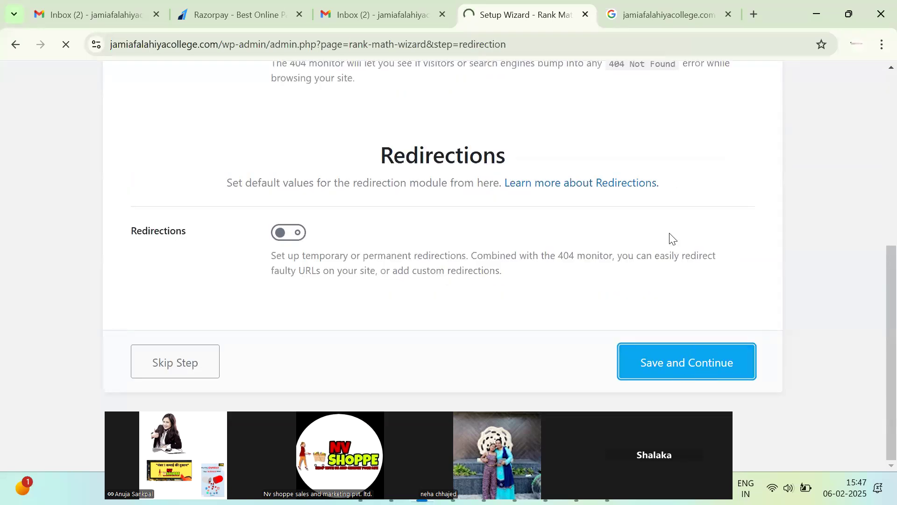
scroll(696, 374, "down", 15)
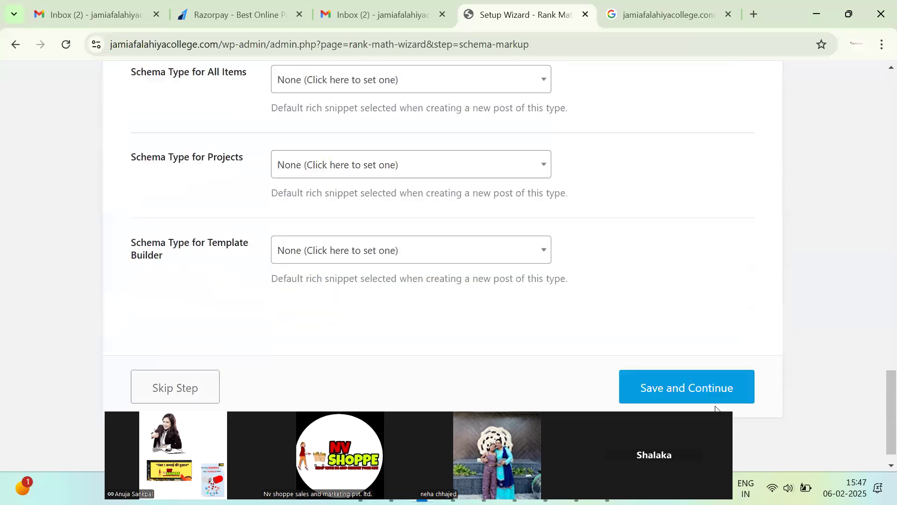
left_click(710, 354)
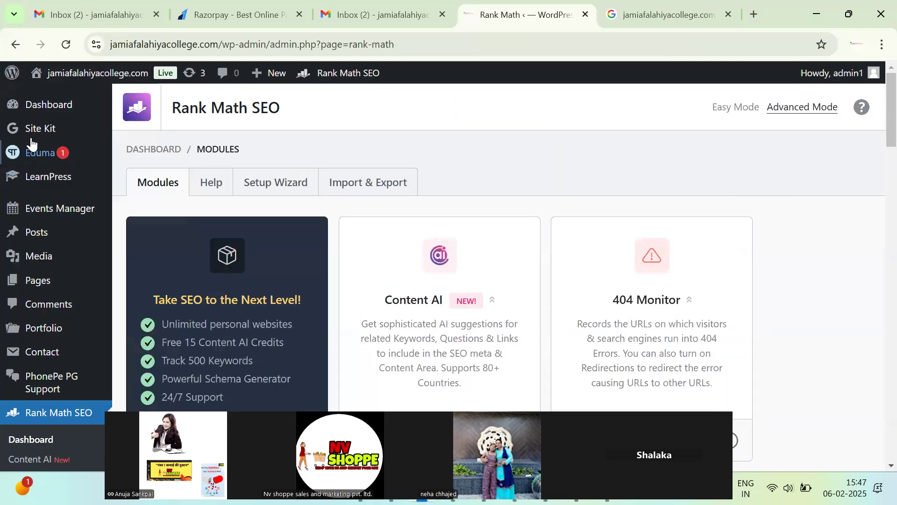
Open the college homepage by pasting its site address into the Google tab.
mouse_move(75, 73)
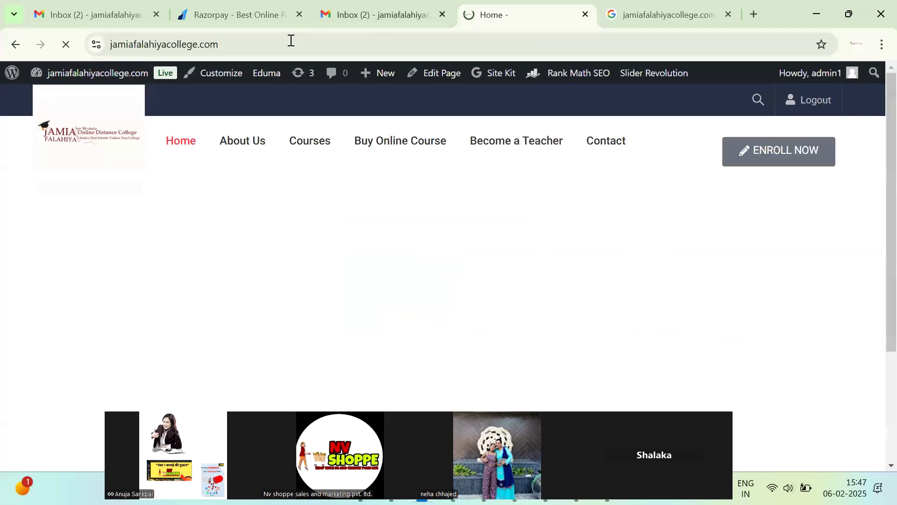
left_click(291, 41)
key("ctrl+c")
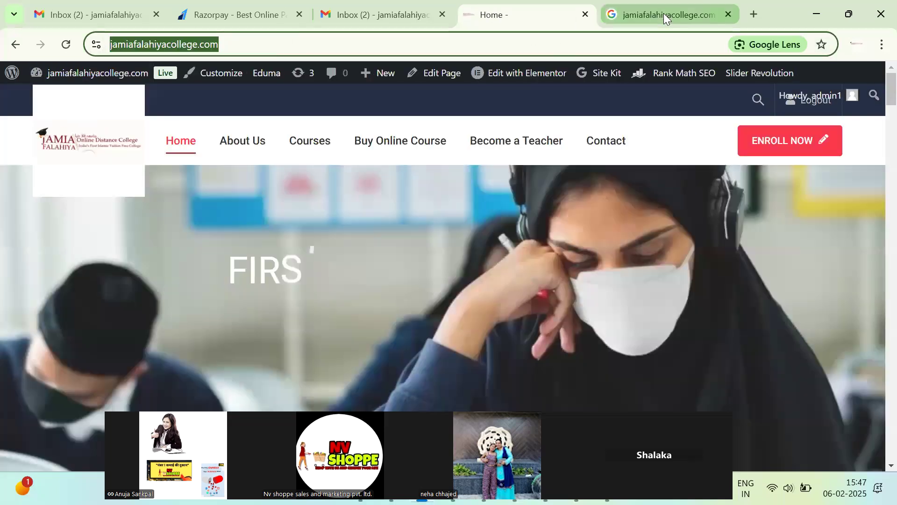
left_click(664, 13)
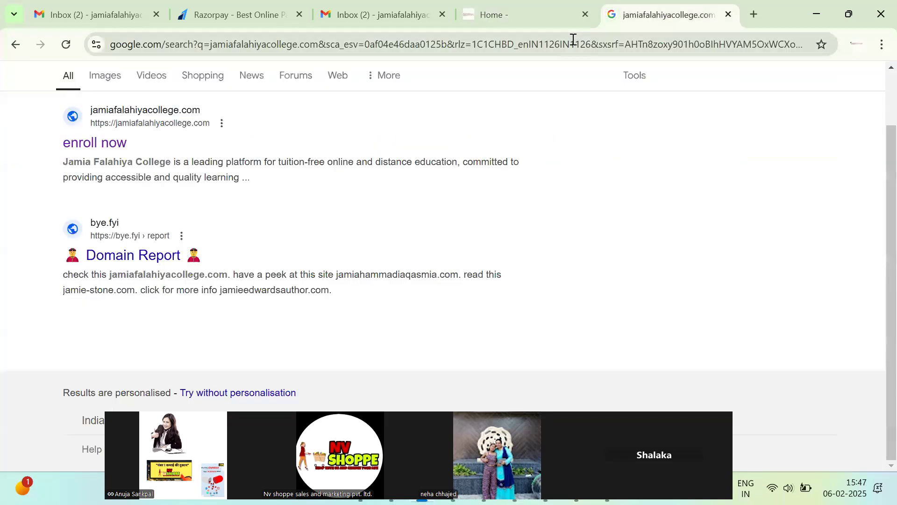
left_click(574, 41)
key("ctrl+v")
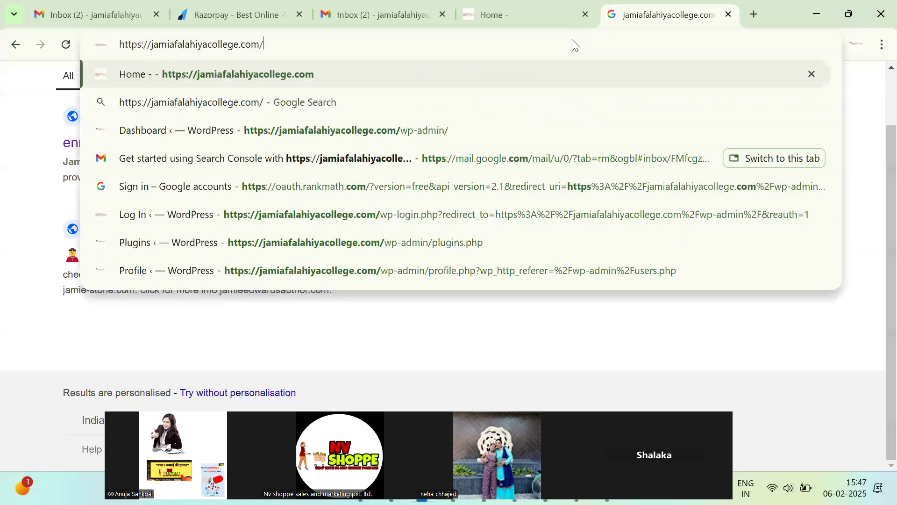
key("Return")
double_click(160, 45)
key("ctrl+c")
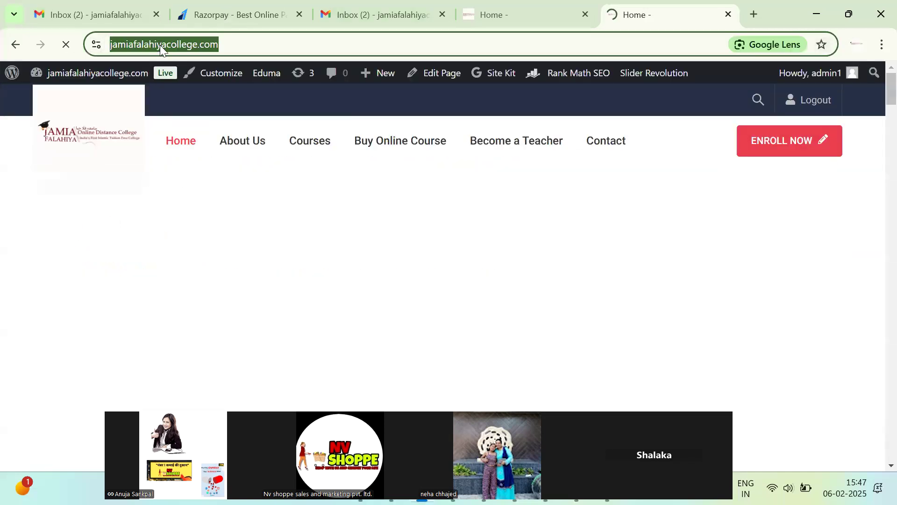
In a new tab, search Google for jamiafalahiyacollege.com.
key("ctrl+t")
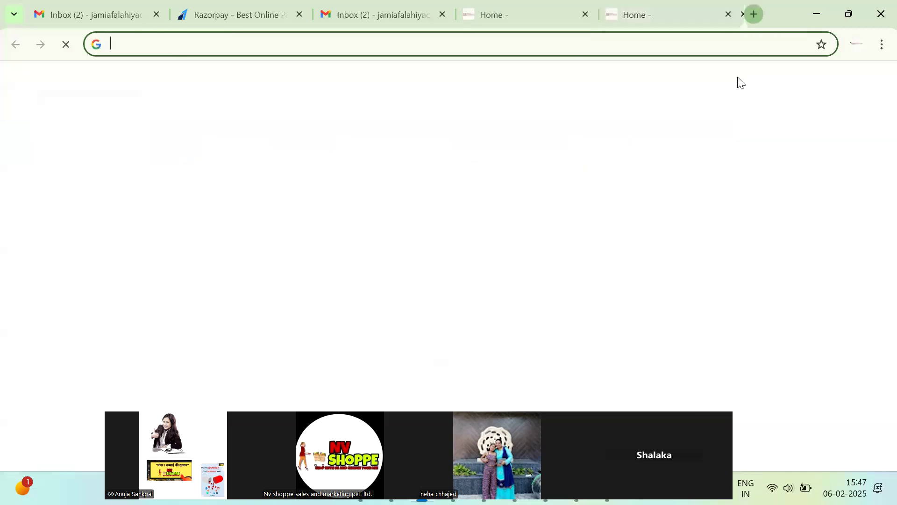
key("ctrl+v")
key("ctrl+a")
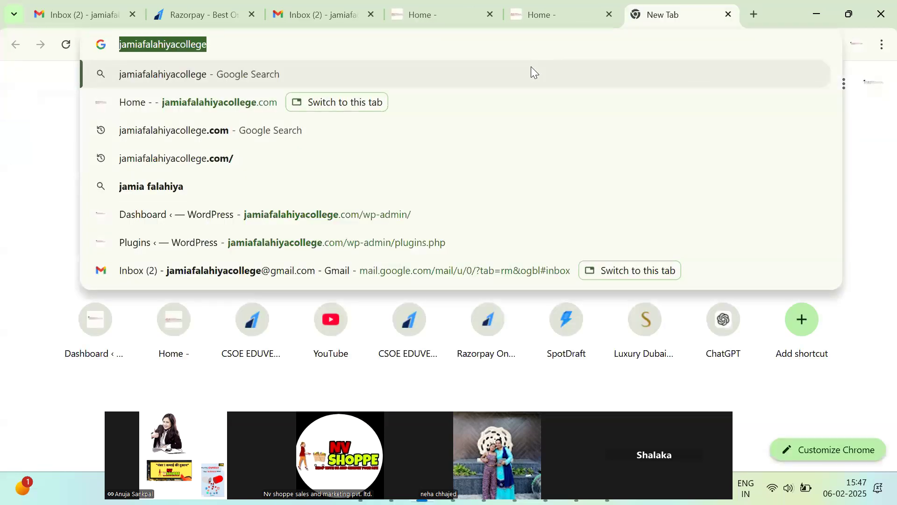
type("google")
left_click(531, 66)
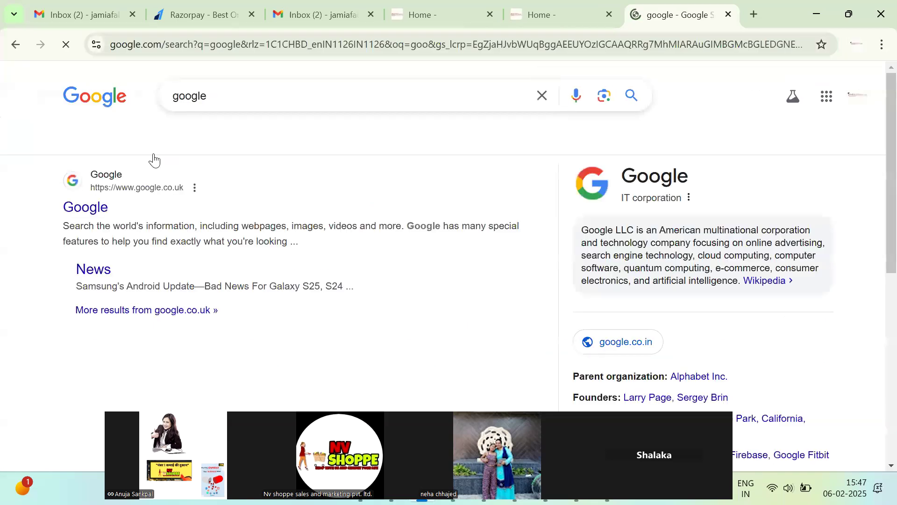
left_click(278, 103)
key("ctrl+a")
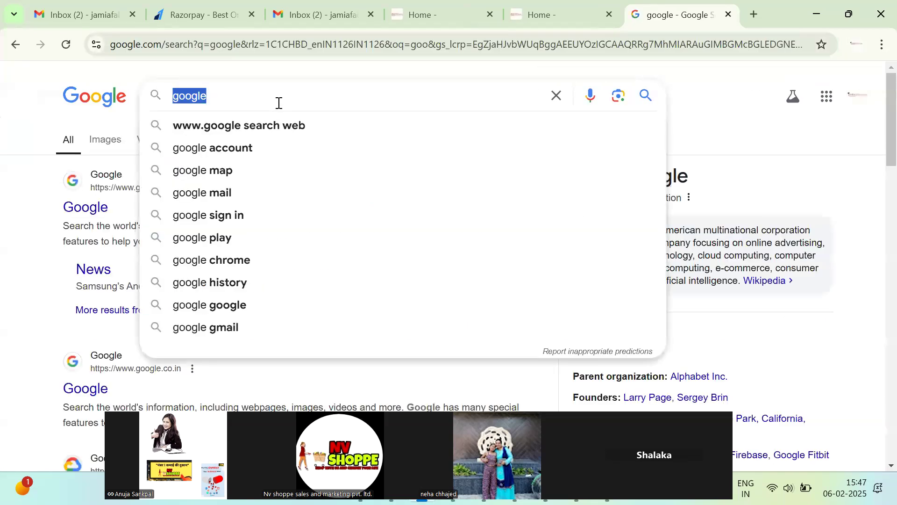
key("ctrl+v")
type(".c")
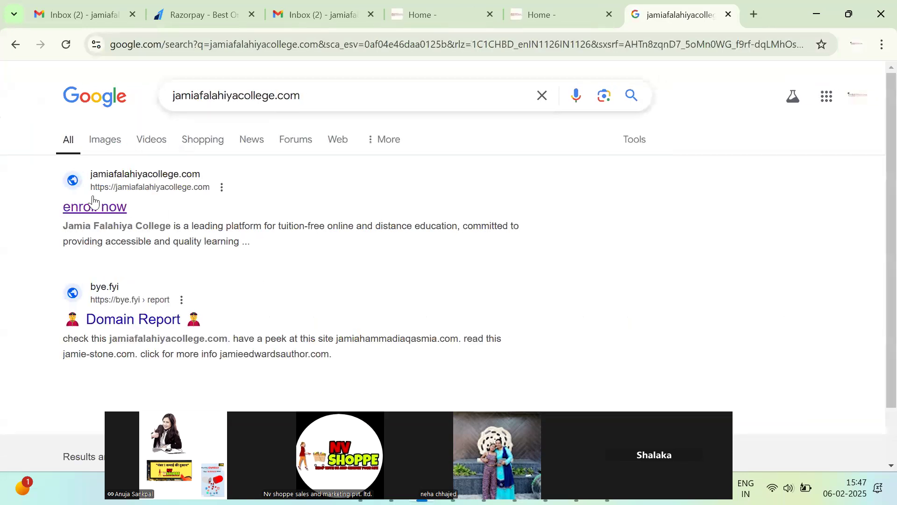
left_click_drag(33, 206, 128, 207)
Search Google for Collegedunia and then 'college sarathi', and return to the home tab.
left_click(267, 93)
key("ctrl+a")
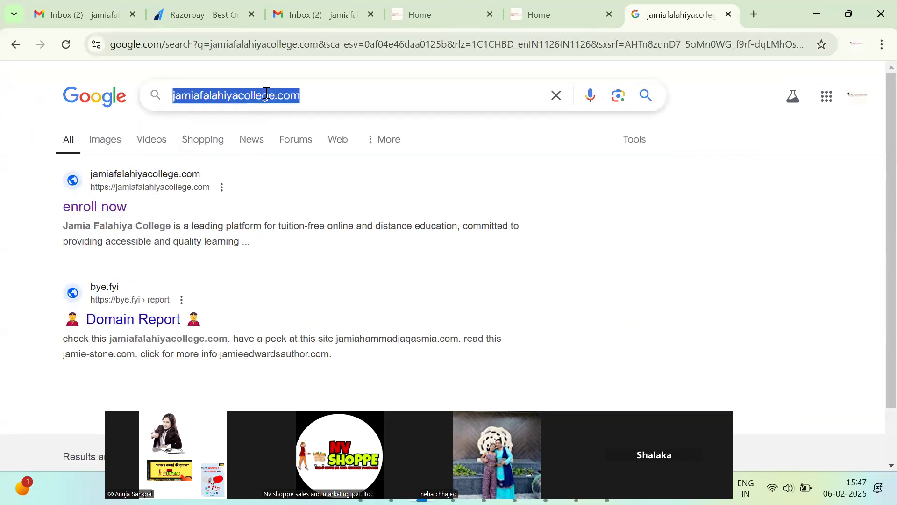
type("col")
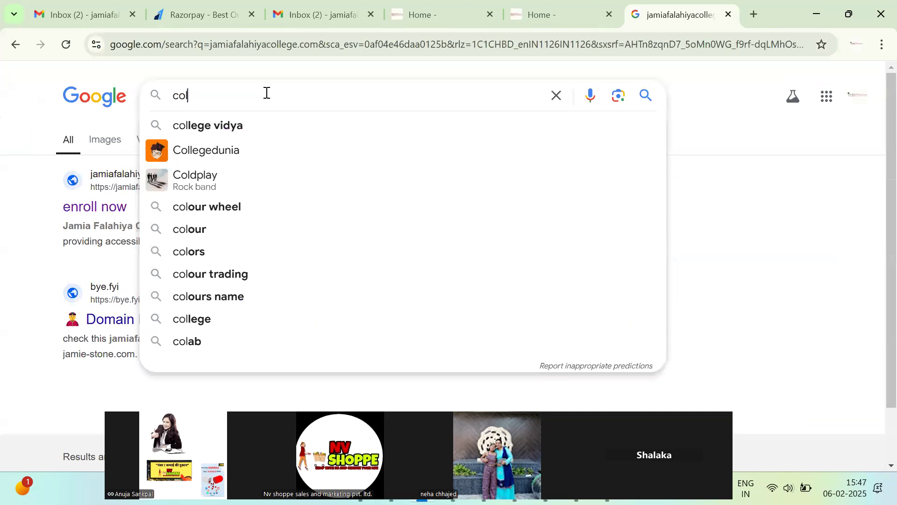
left_click(361, 150)
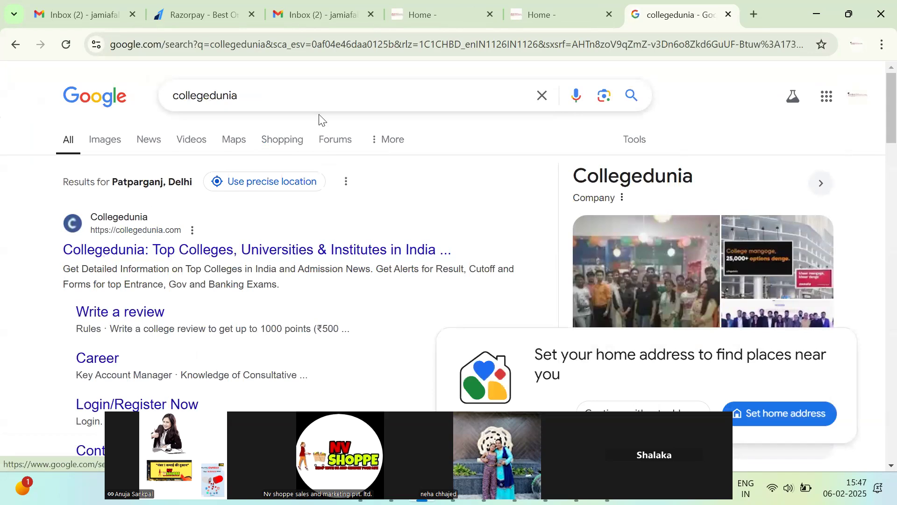
left_click(316, 97)
double_click(316, 98)
type("coll")
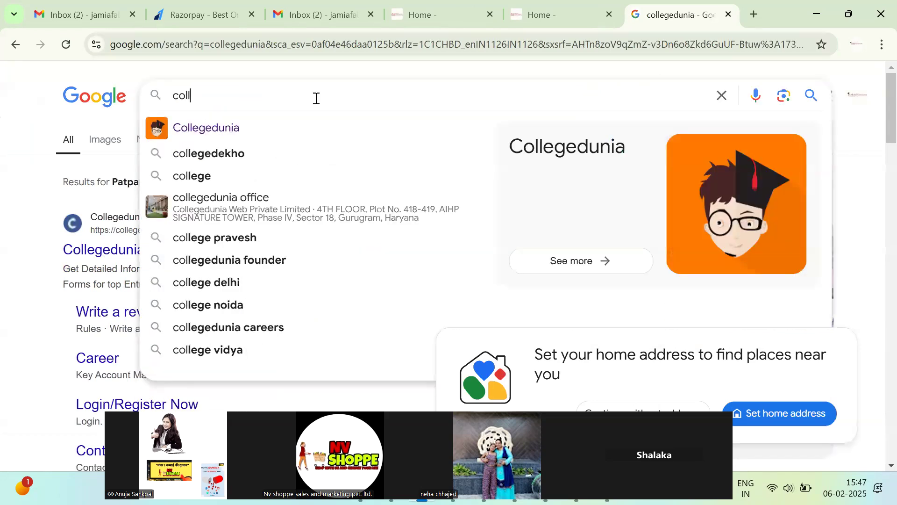
type("ege sarathi")
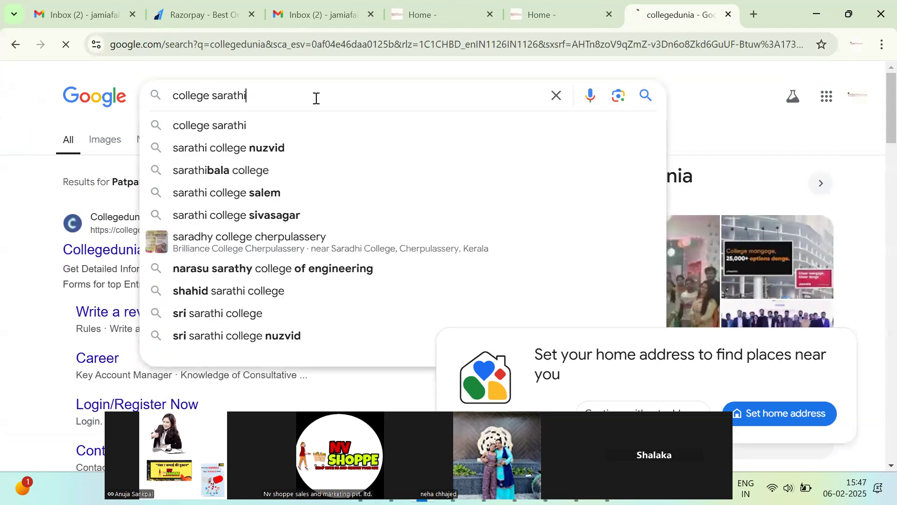
key("Return")
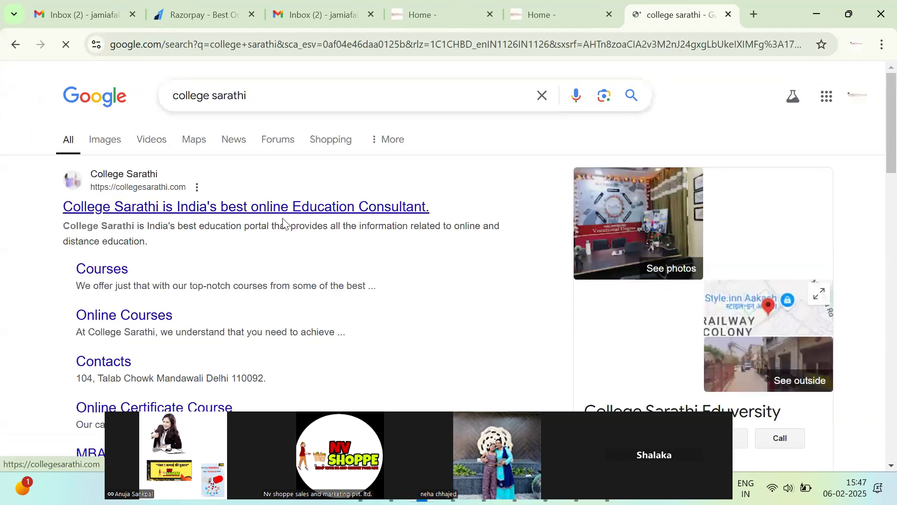
scroll(466, 227, "down", 7)
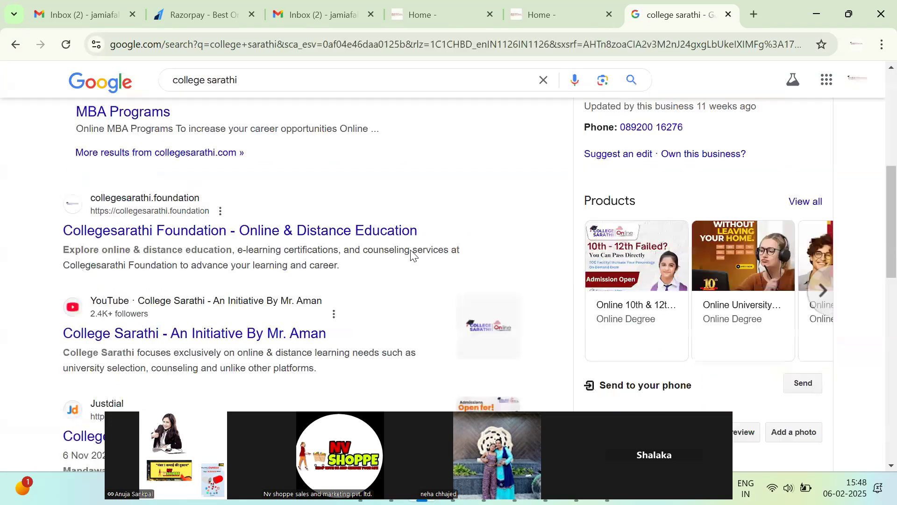
scroll(447, 198, "up", 7)
left_click(468, 11)
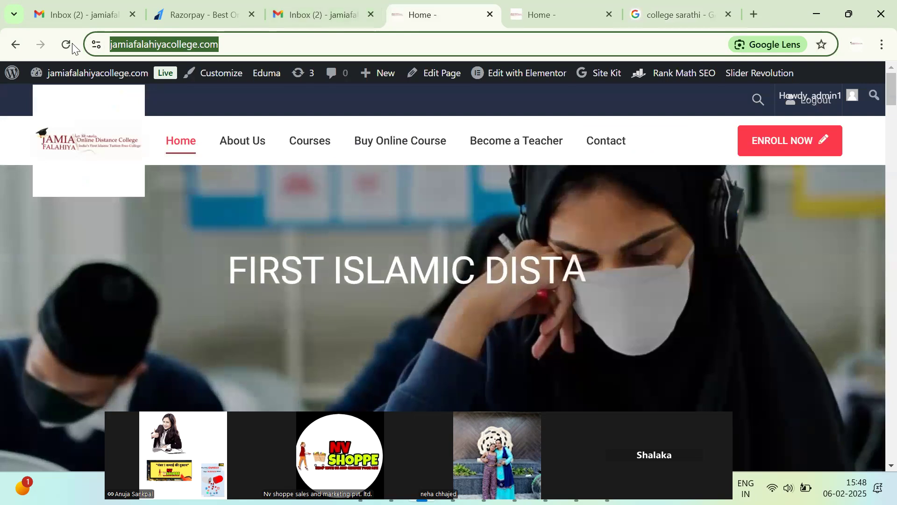
Reload the homepage and open Home in the Elementor editor in a new tab.
left_click(66, 44)
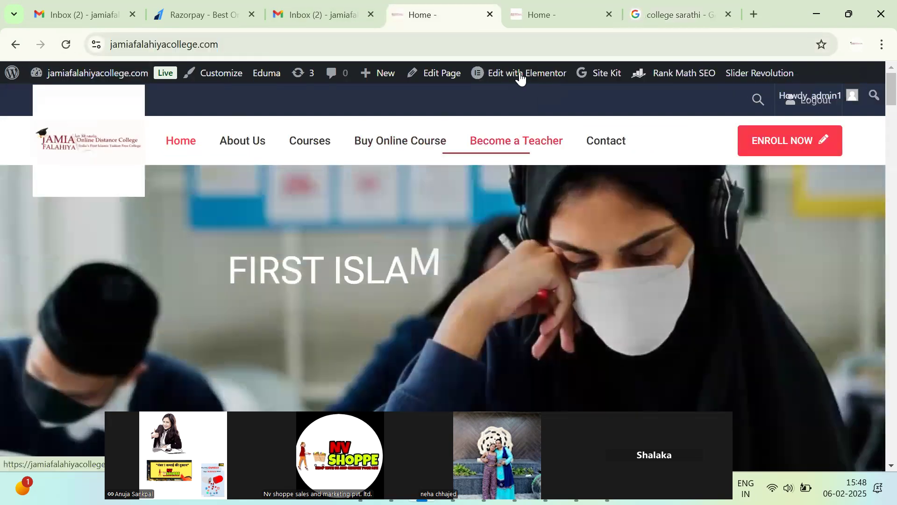
left_click(519, 73)
scroll(238, 196, "down", 10)
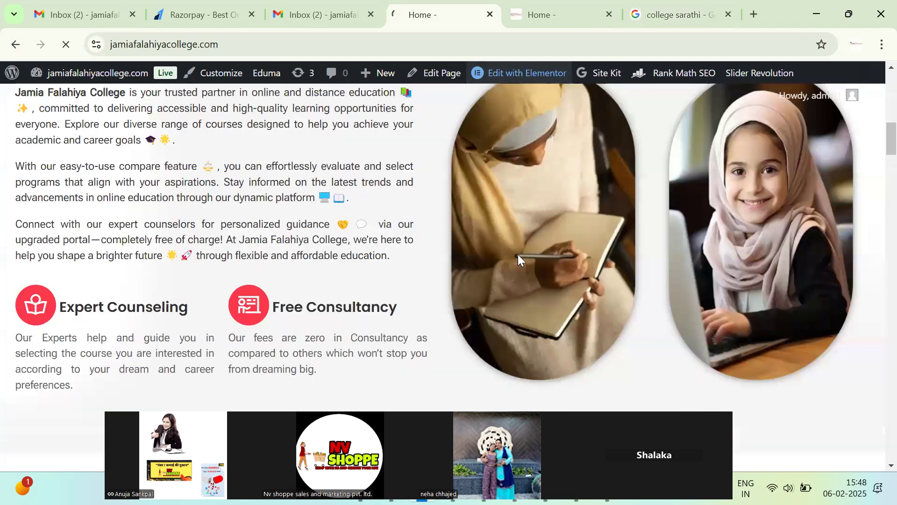
left_click(537, 15)
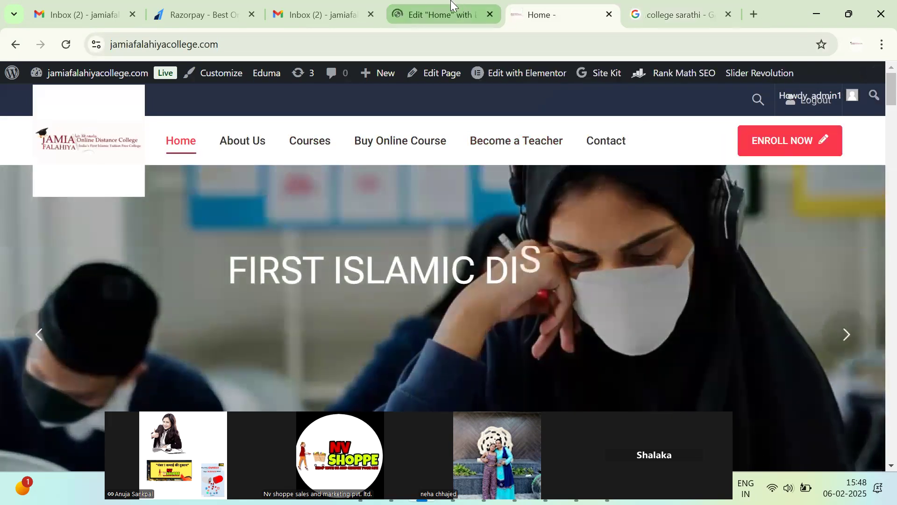
left_click(435, 14)
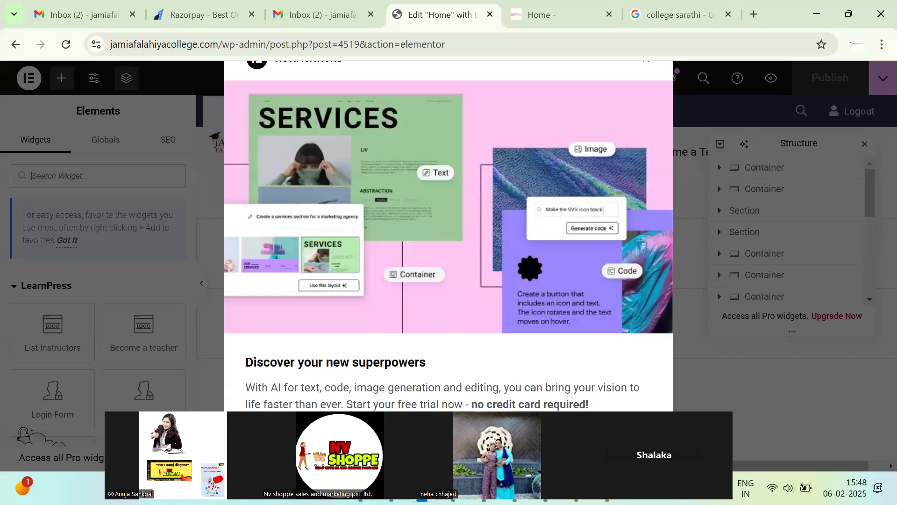
Clear away the notifications popup and Structure panel, then open the Home page's Rank Math snippet editor.
left_click(168, 278)
scroll(507, 306, "down", 1)
scroll(511, 304, "up", 1)
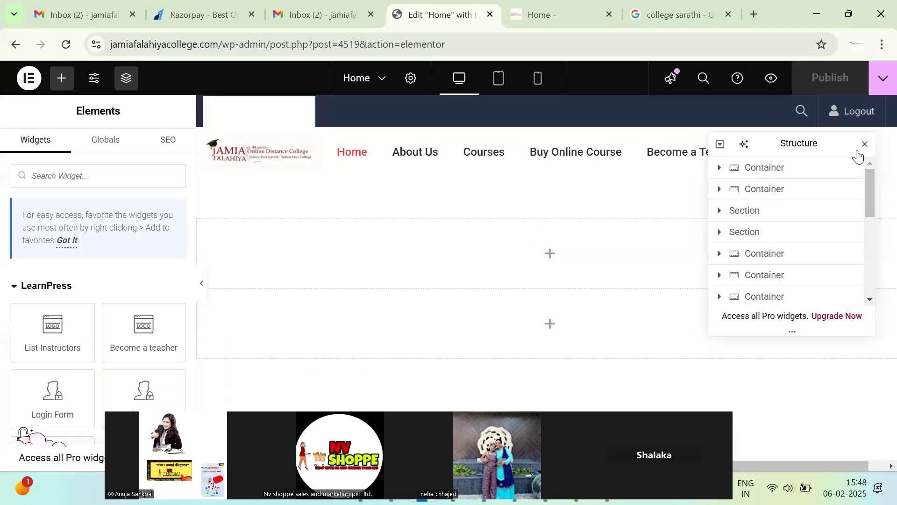
left_click(866, 145)
scroll(560, 300, "down", 10)
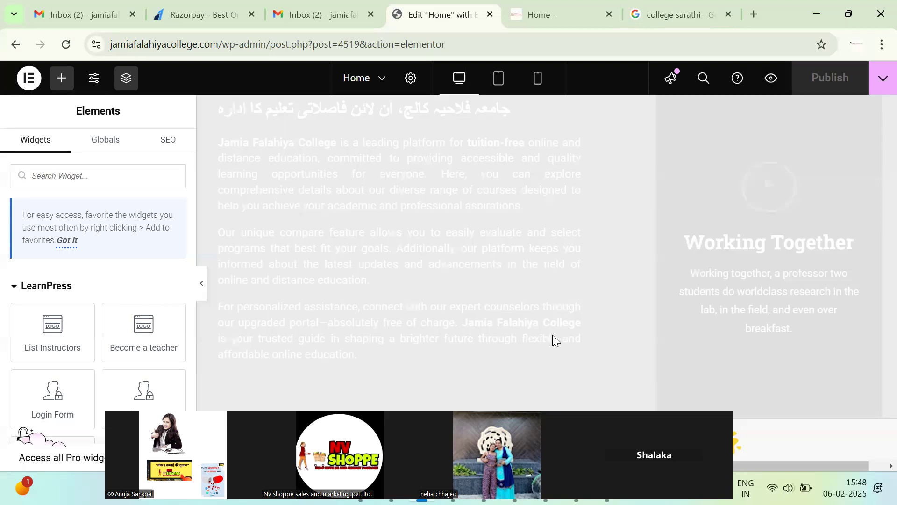
scroll(555, 327, "down", 5)
scroll(644, 268, "up", 4)
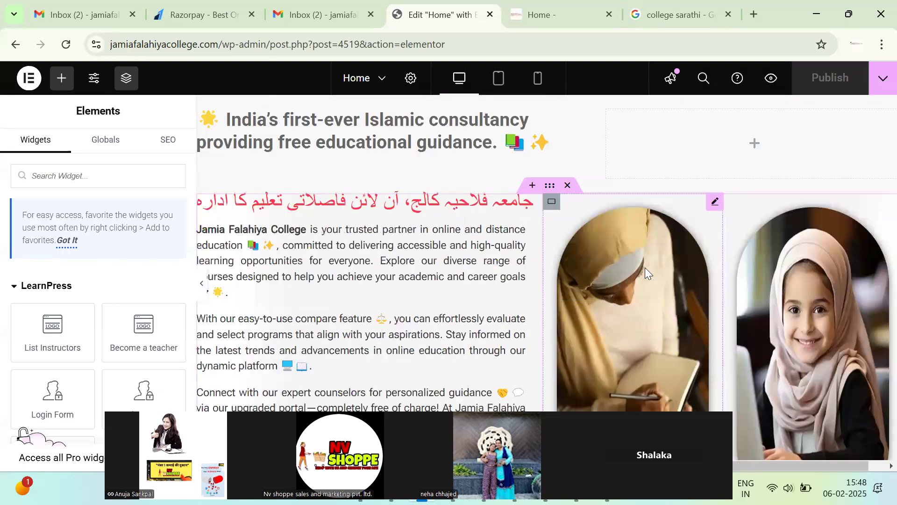
left_click(160, 142)
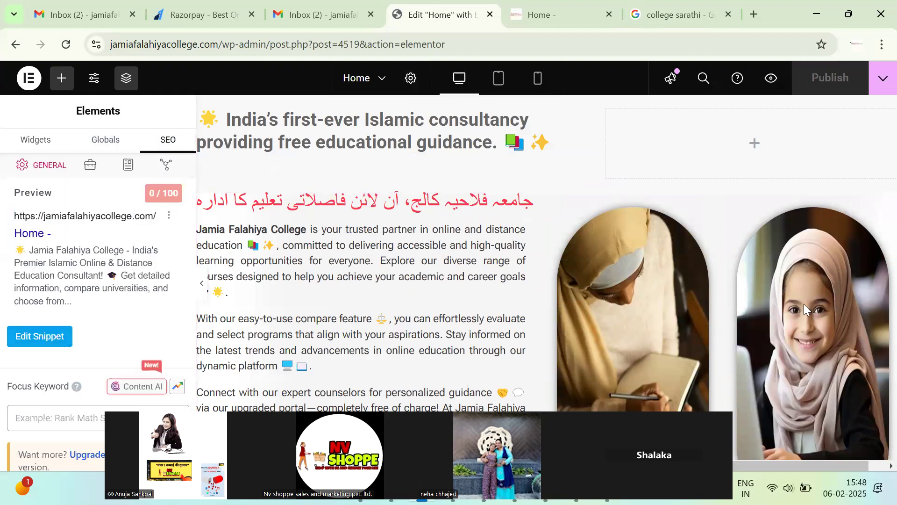
left_click(40, 337)
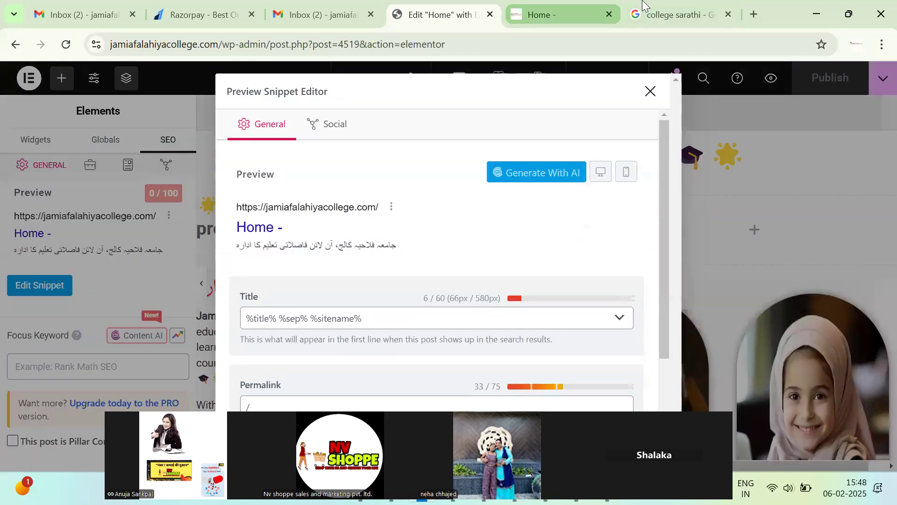
Check the 'Jamia Falahiya College' heading on the live home page, then return to the Elementor editor.
left_click(643, 4)
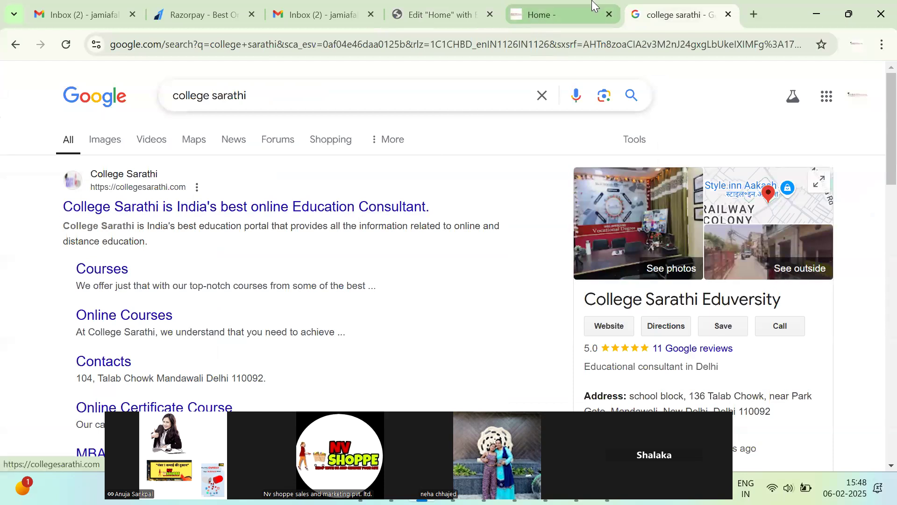
left_click(593, 5)
scroll(353, 266, "down", 6)
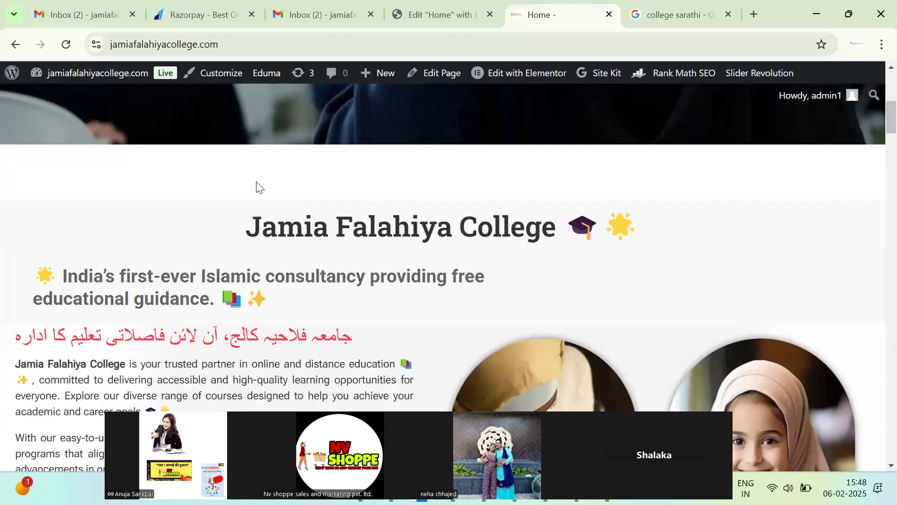
left_click_drag(240, 168, 558, 162)
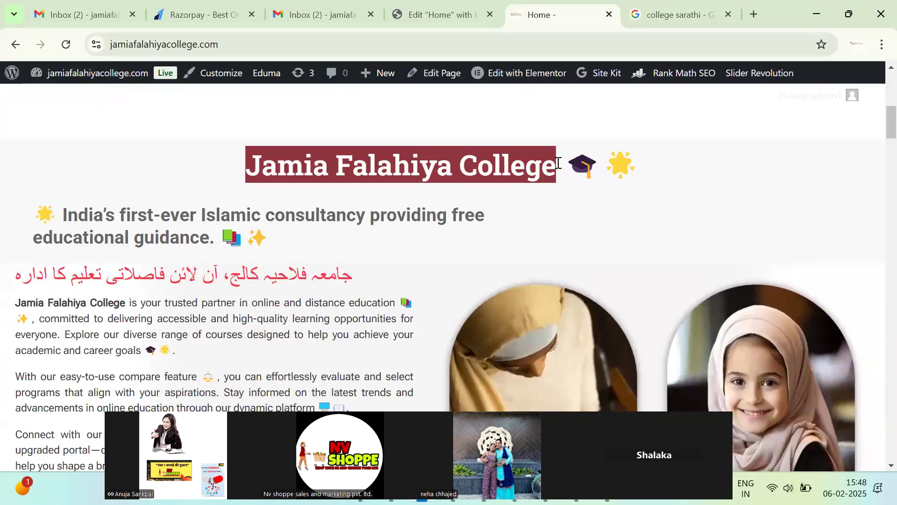
key("ctrl+f")
key("BackSpace")
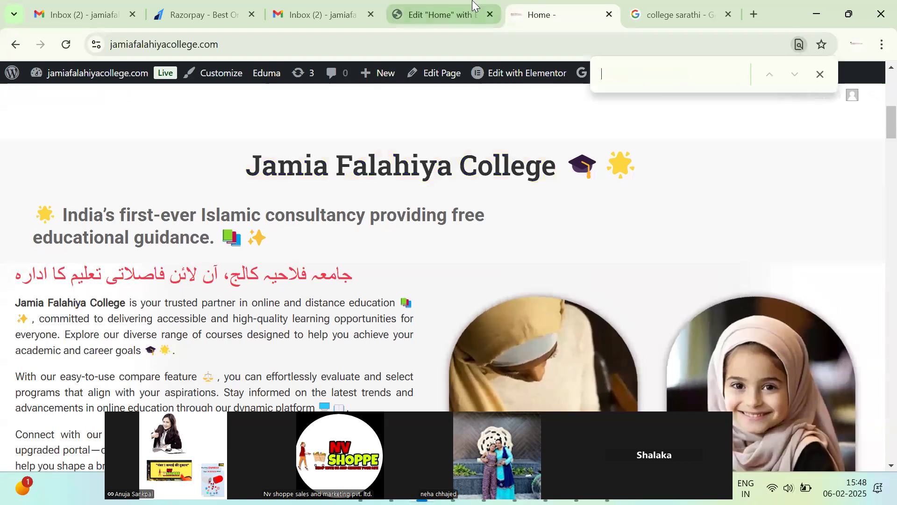
key("ctrl+shift+Tab")
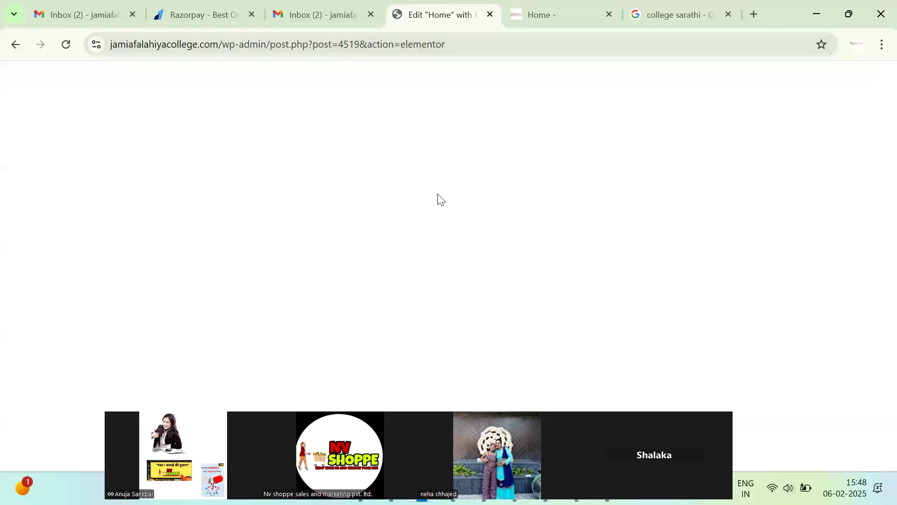
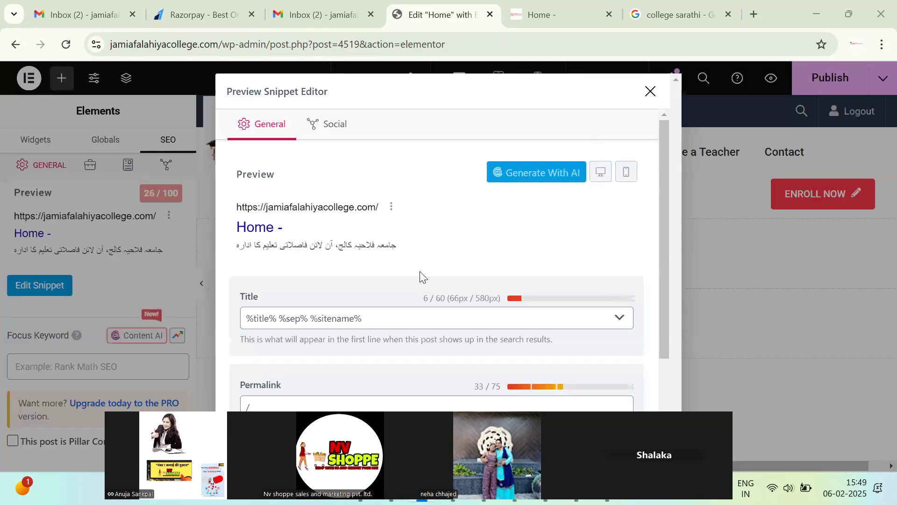
Replace the home page SEO title template with 'Jamia Falahiya College' followed by the site's tagline.
triple_click(411, 316)
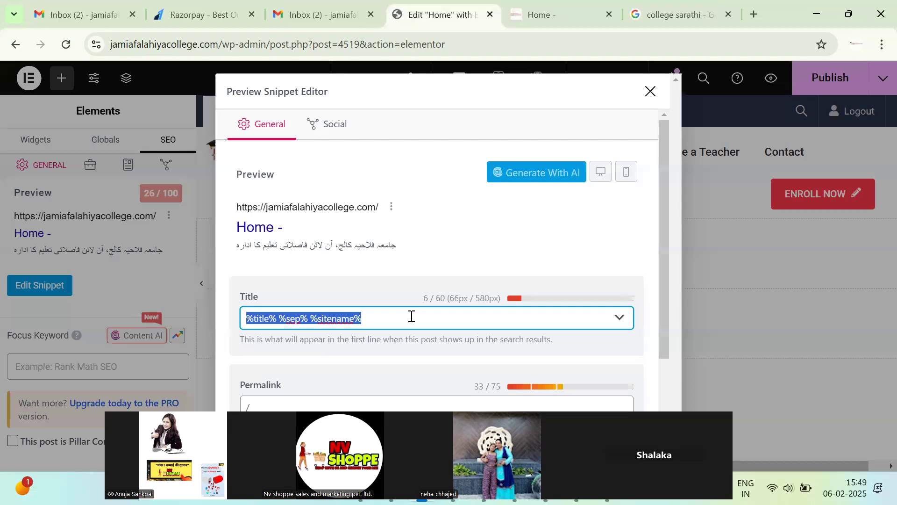
type("Jamia Falahiya College")
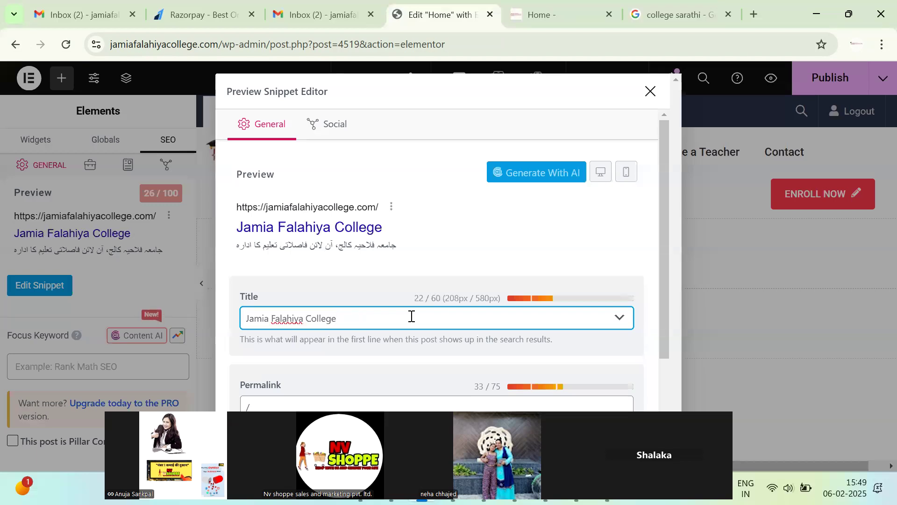
left_click(654, 15)
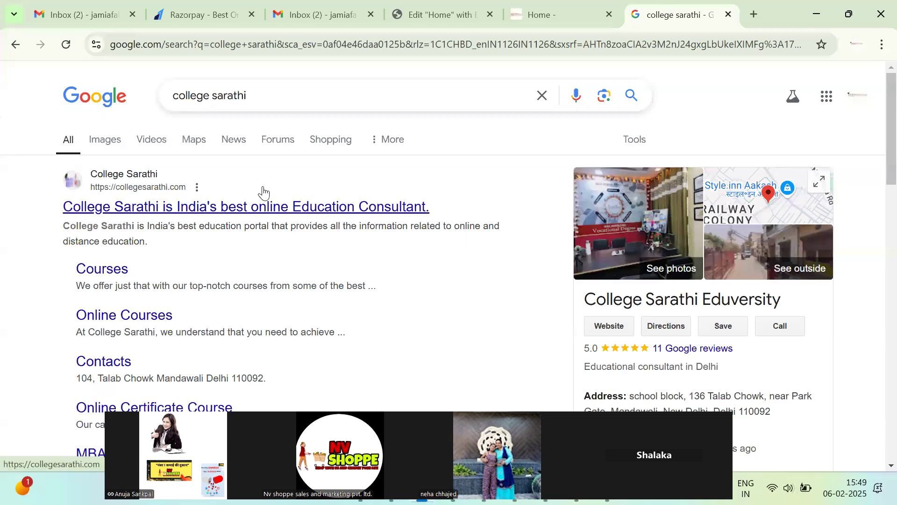
left_click(476, 5)
left_click(542, 15)
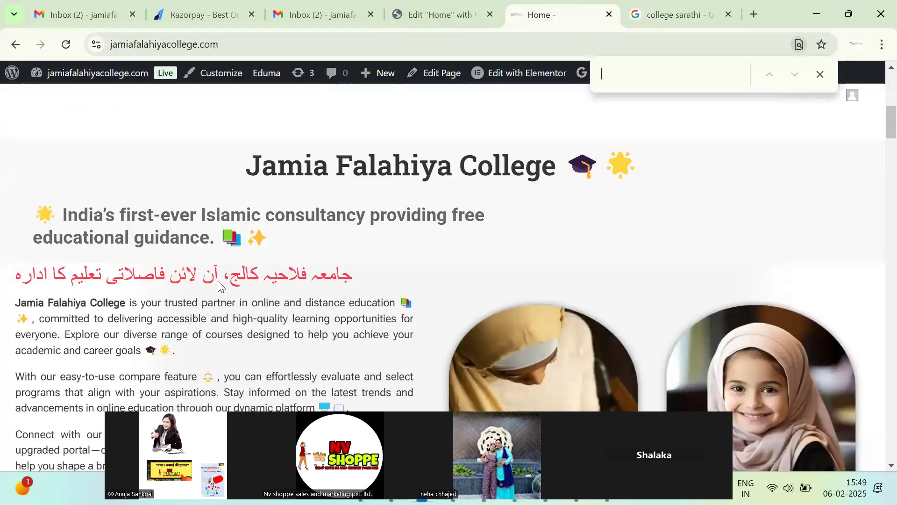
scroll(208, 286, "down", 1)
left_click_drag(60, 145, 215, 169)
key("ctrl+c")
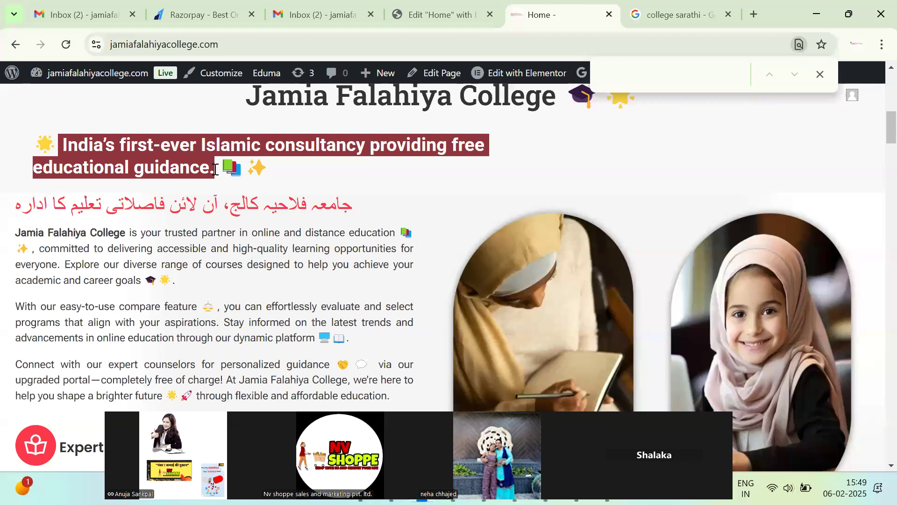
left_click(435, 14)
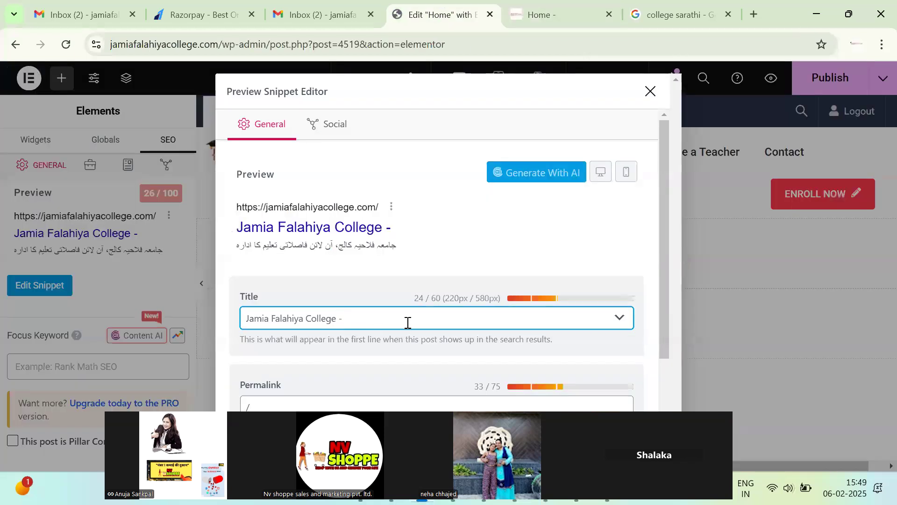
key("ctrl+v")
Copy 'Jamia Falahiya College' from the title, then select the live home page's intro paragraph.
double_click(532, 313)
key("ctrl+a")
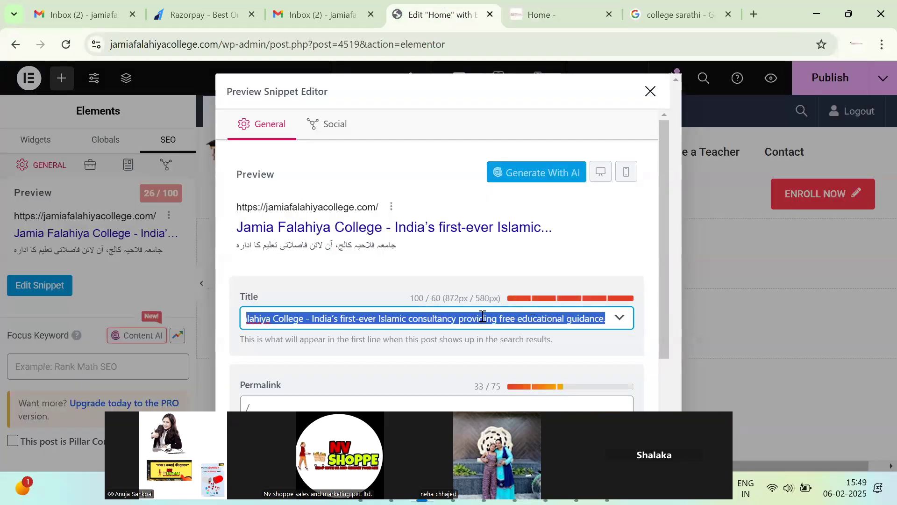
left_click(353, 319)
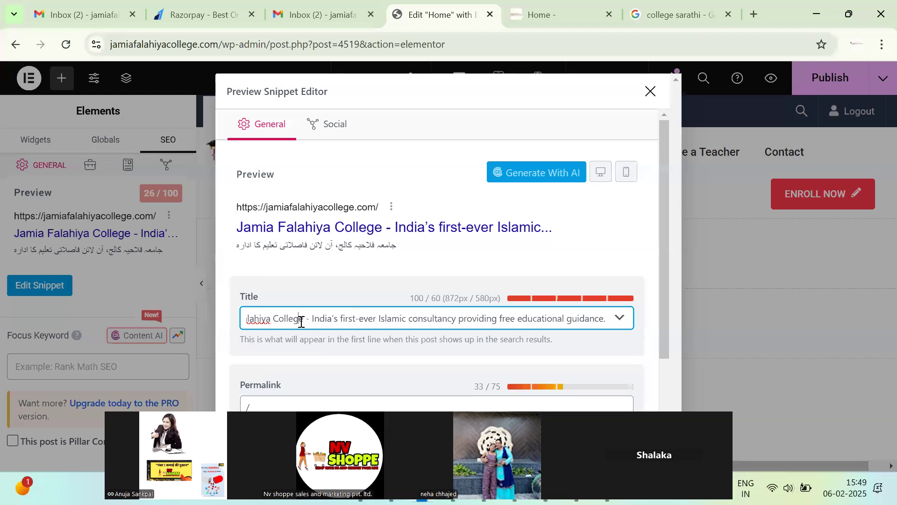
left_click_drag(296, 319, 212, 313)
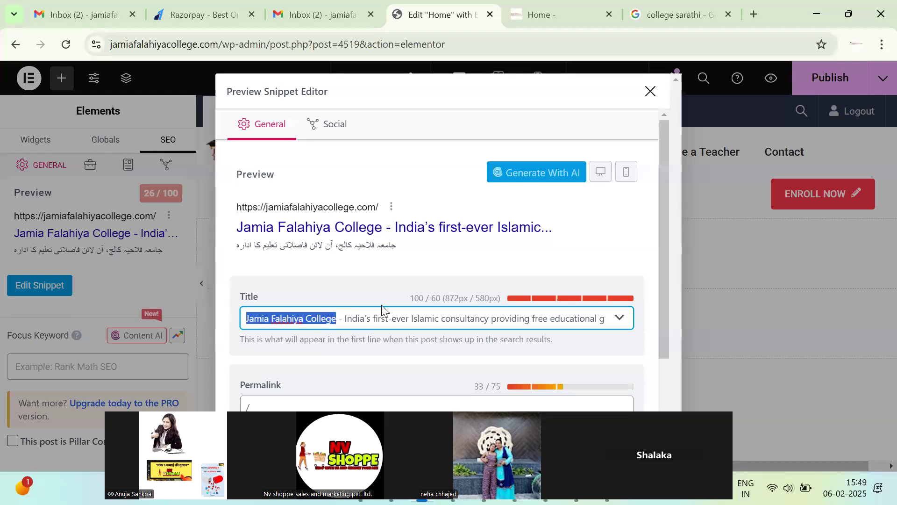
left_click(563, 341)
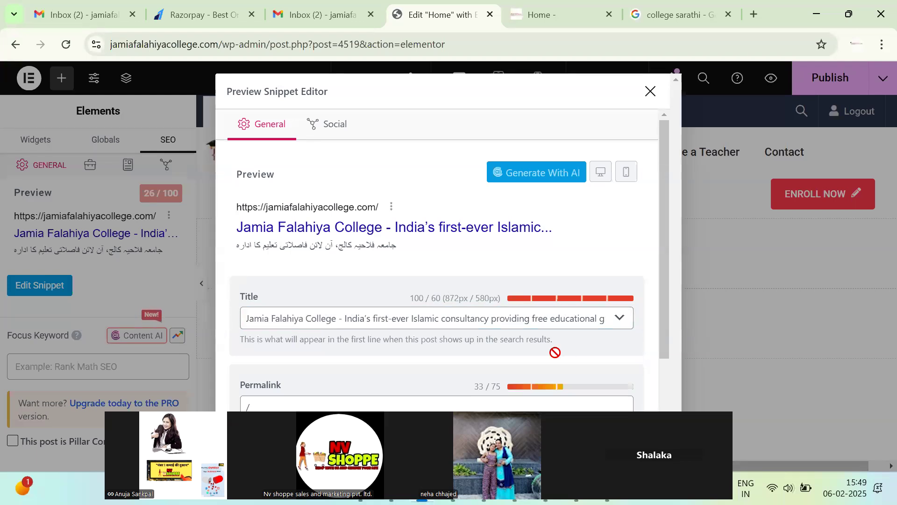
scroll(467, 331, "down", 3)
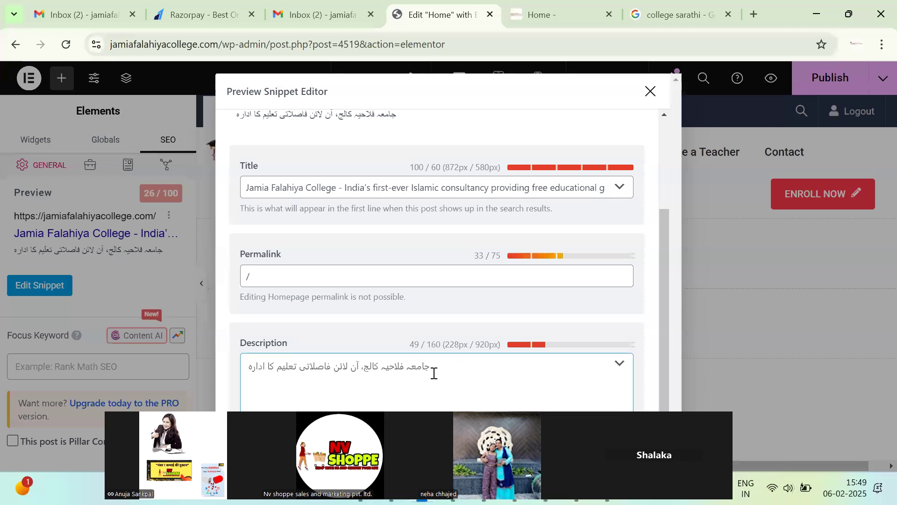
key("ctrl+Tab")
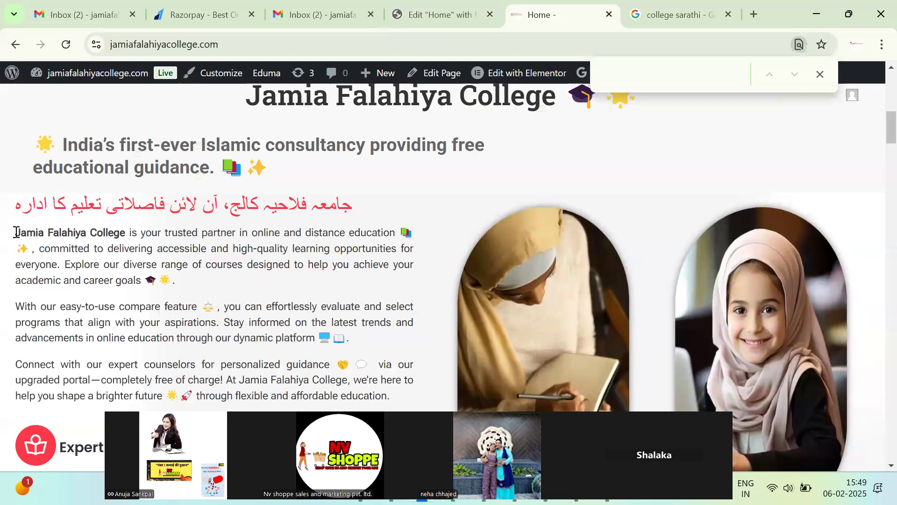
left_click_drag(16, 232, 144, 282)
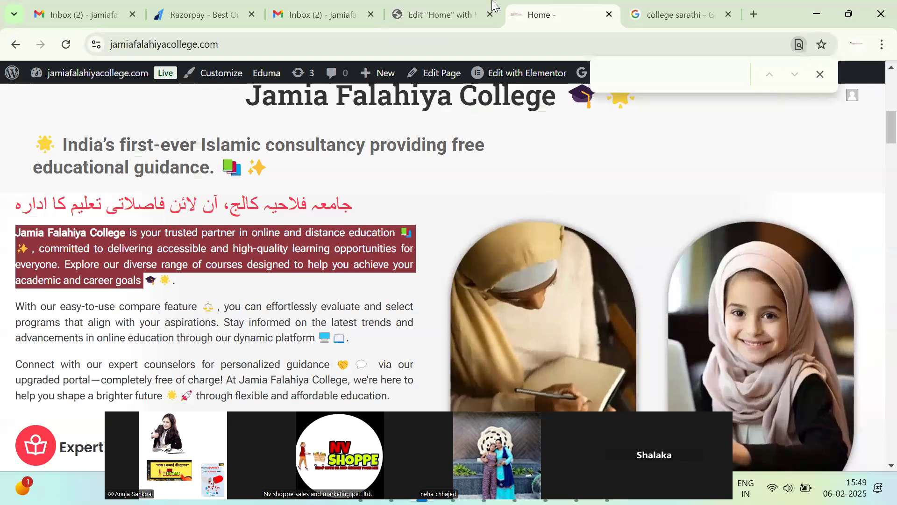
Open chatgpt.com in the browser.
left_click(478, 10)
left_click(687, 11)
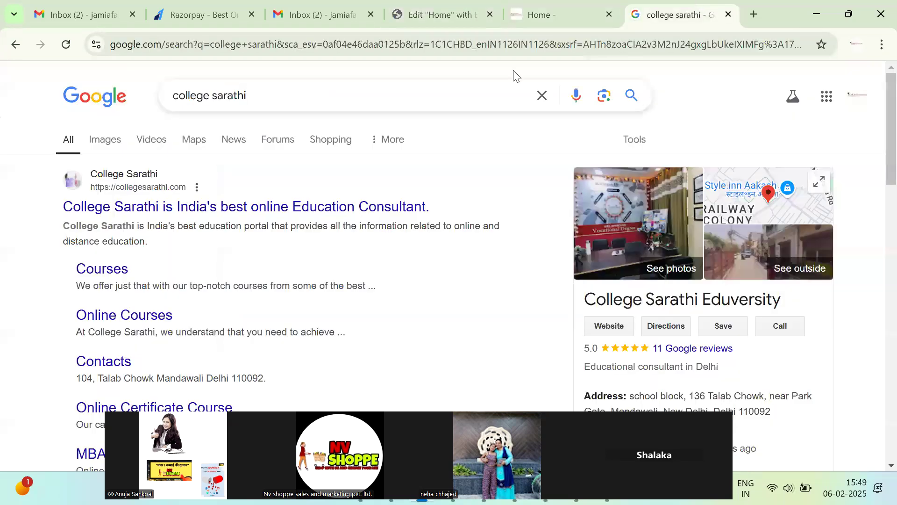
left_click(501, 47)
type("ch")
key("Return")
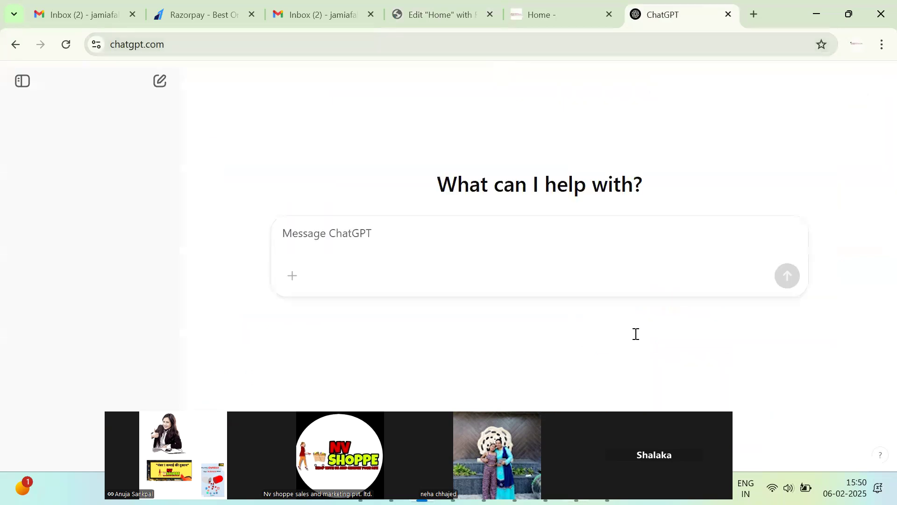
Paste the intro paragraph with 'rewrite this without emoji' into Notepad, fix the typo, and send it to ChatGPT.
key("alt+Tab")
type("Jamia Falahiya College is your trusted partner in online and distance education 📚✨, committed to delivering accessible and high-quality learning opportunities for everyone. Explore our diverse range of courses designed to help you achieve your academic and career goals")
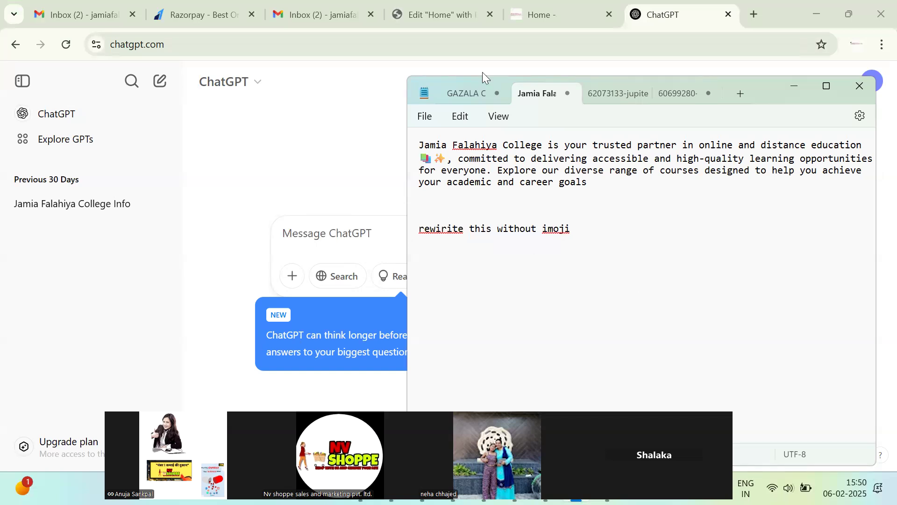
right_click(441, 229)
left_click(429, 229)
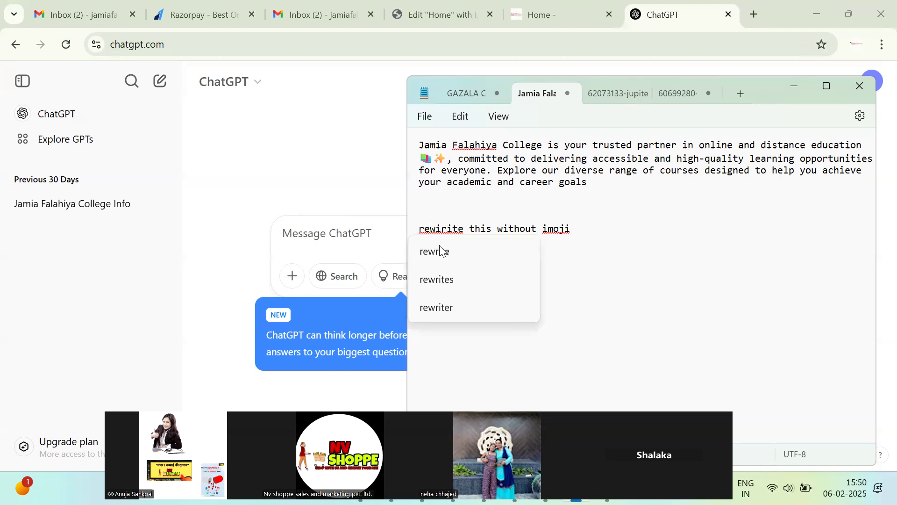
key("Return")
key("ctrl+a")
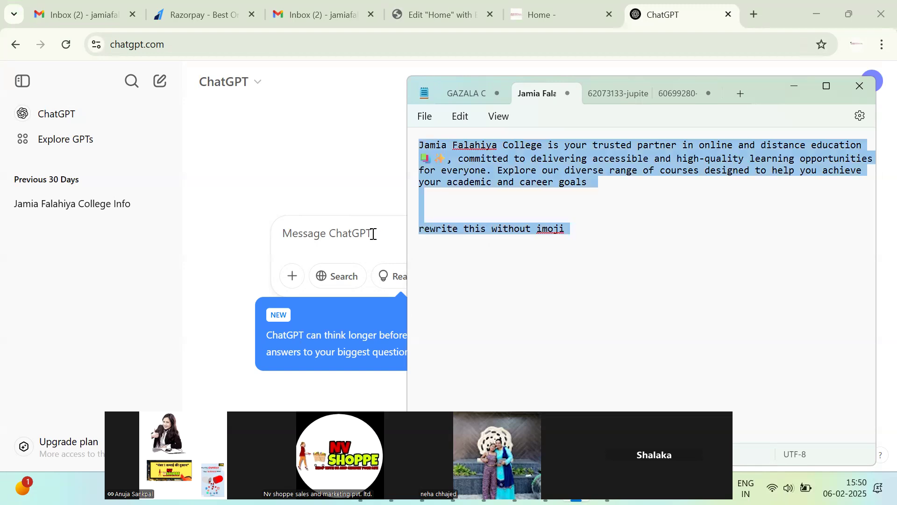
left_click(372, 233)
type("Jamia Falahiya College is your trusted partner in online and distance education 📚 ✨, committed to delivering accessible and high-quality learning opportunities for everyone. Explore our diverse range of courses designed to help you achieve your academic and career goals    rewrite this without imoji")
key("Return")
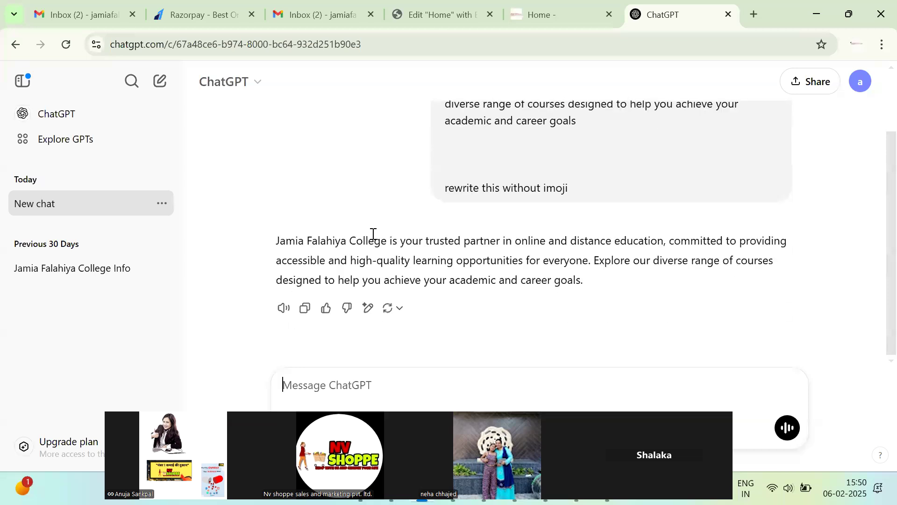
Paste ChatGPT's emoji-free paragraph over the Urdu meta description, copy the college name, and close the snippet editor.
left_click(305, 308)
left_click(439, 13)
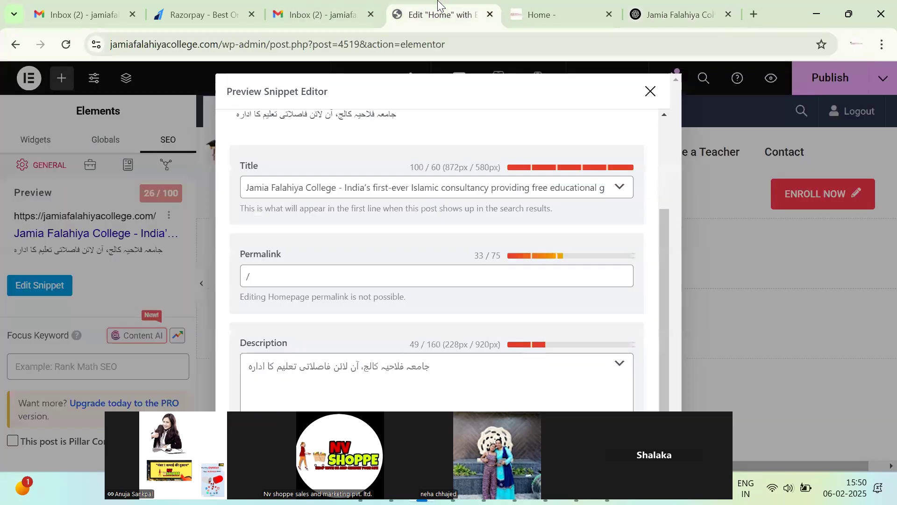
left_click(380, 367)
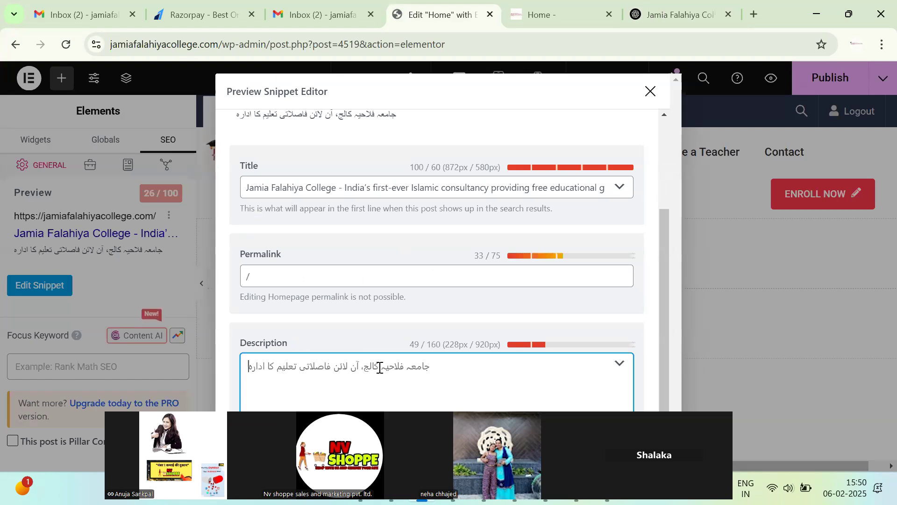
key("ctrl+a")
key("ctrl+v")
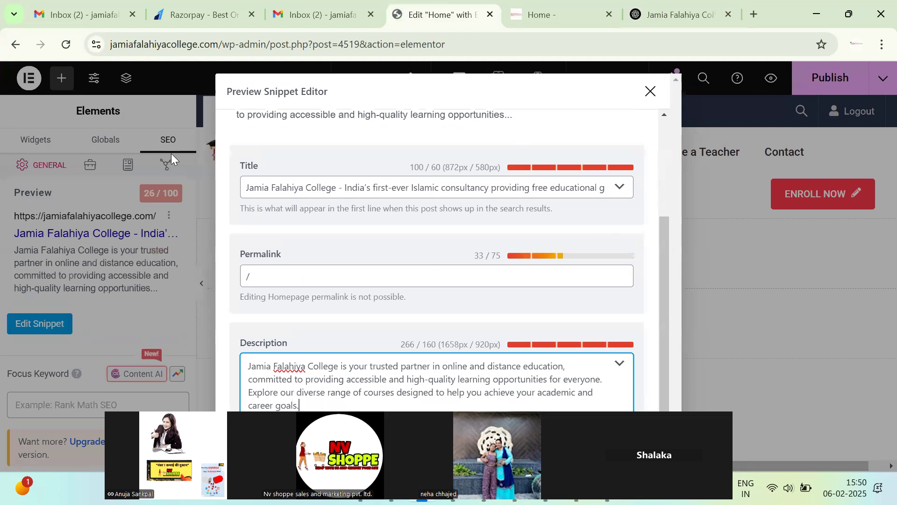
scroll(311, 343, "up", 3)
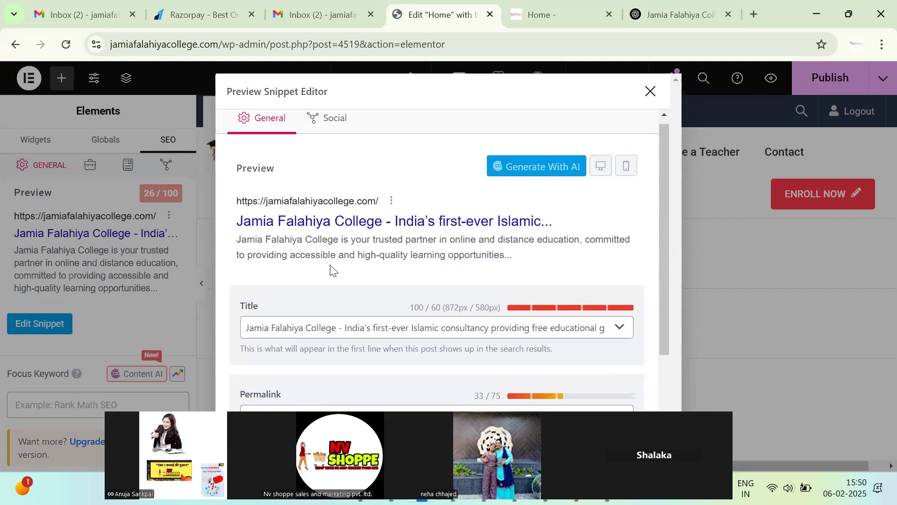
left_click_drag(338, 327, 230, 327)
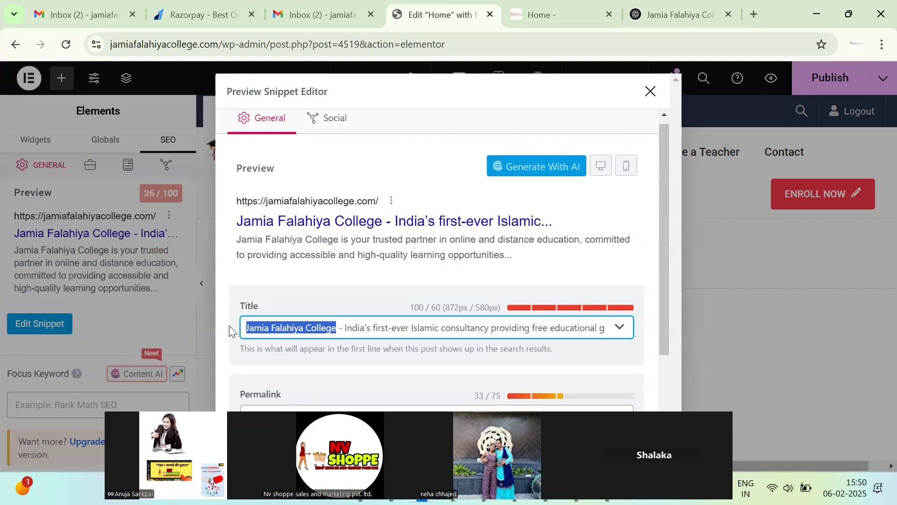
left_click(645, 99)
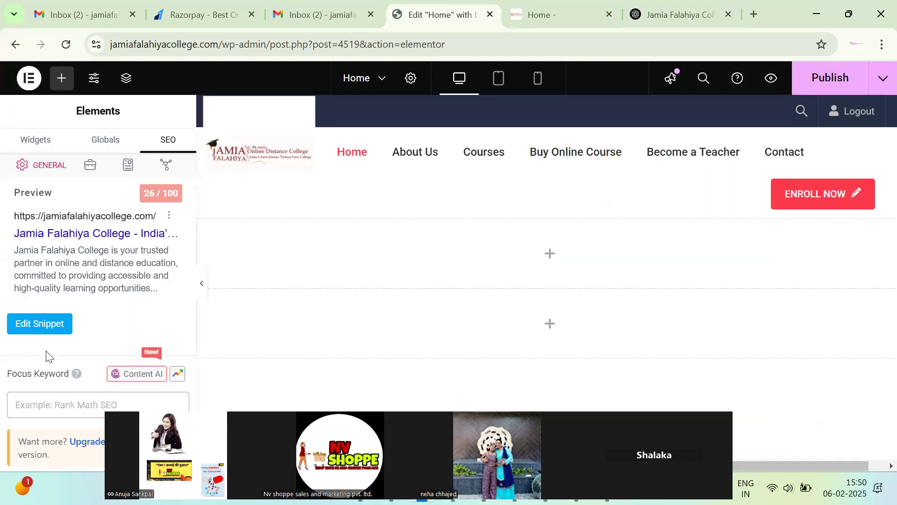
Enter 'Jamia Falahiya College' as the Home page focus keyword and check its 91/100 score.
scroll(115, 333, "down", 3)
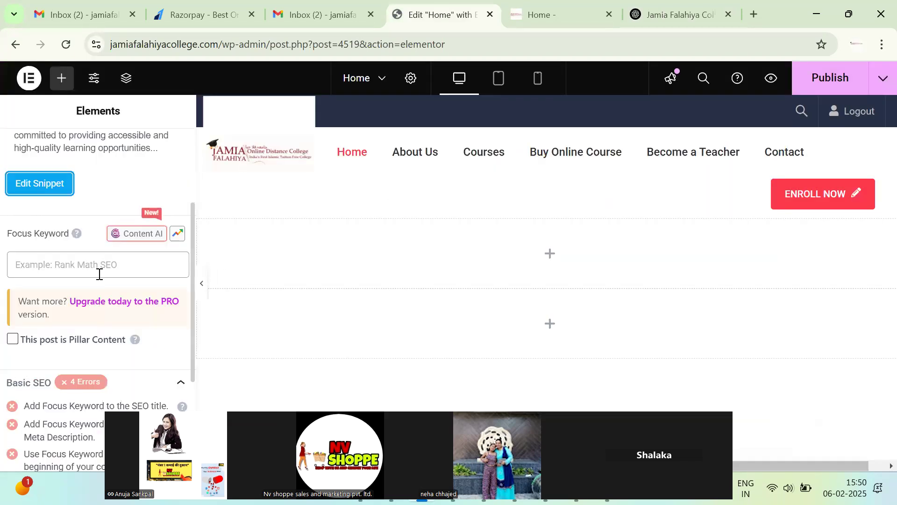
scroll(105, 277, "up", 2)
scroll(107, 280, "up", 2)
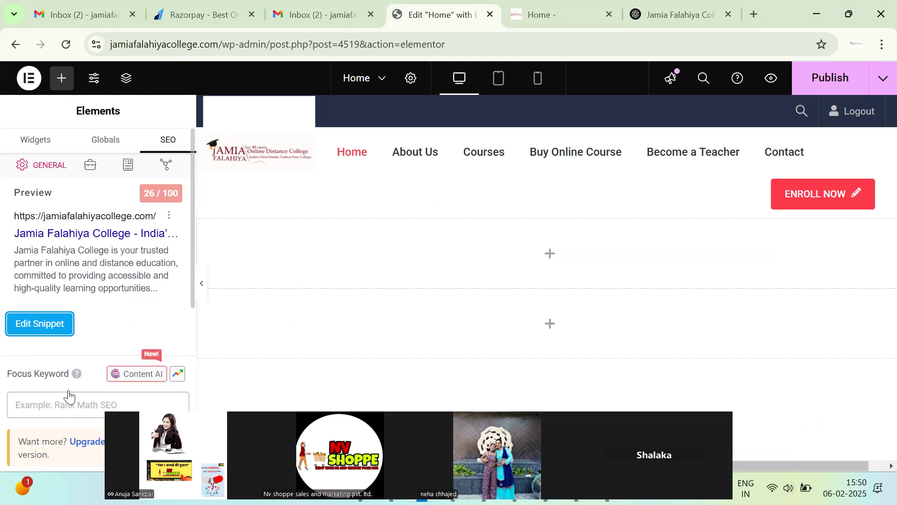
left_click(85, 407)
key("ctrl+v")
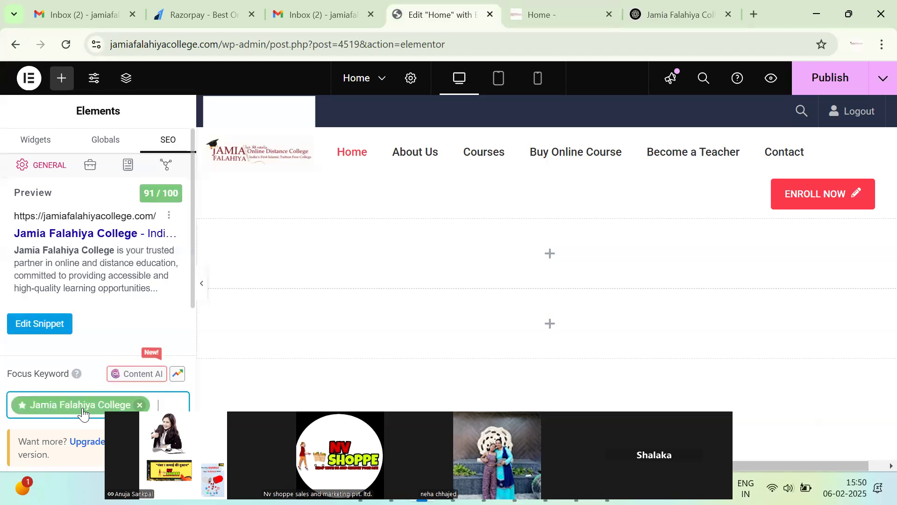
scroll(93, 402, "down", 6)
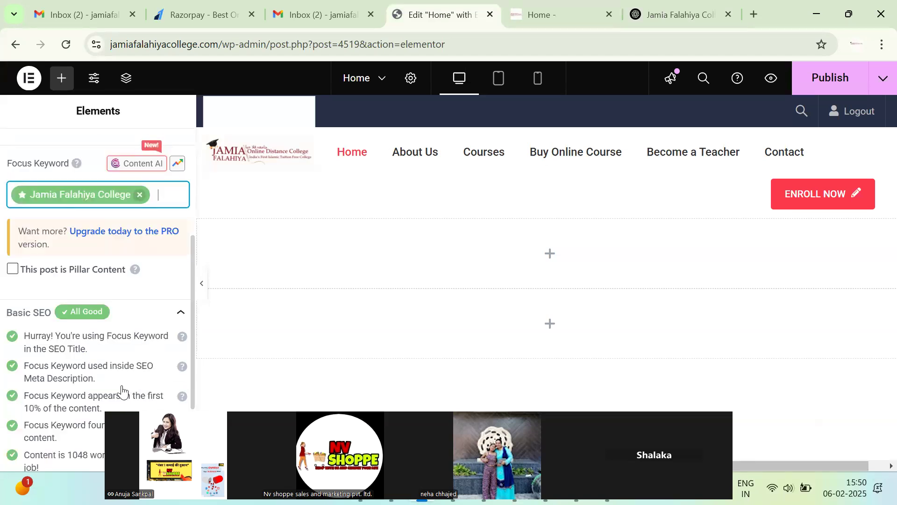
scroll(121, 364, "up", 6)
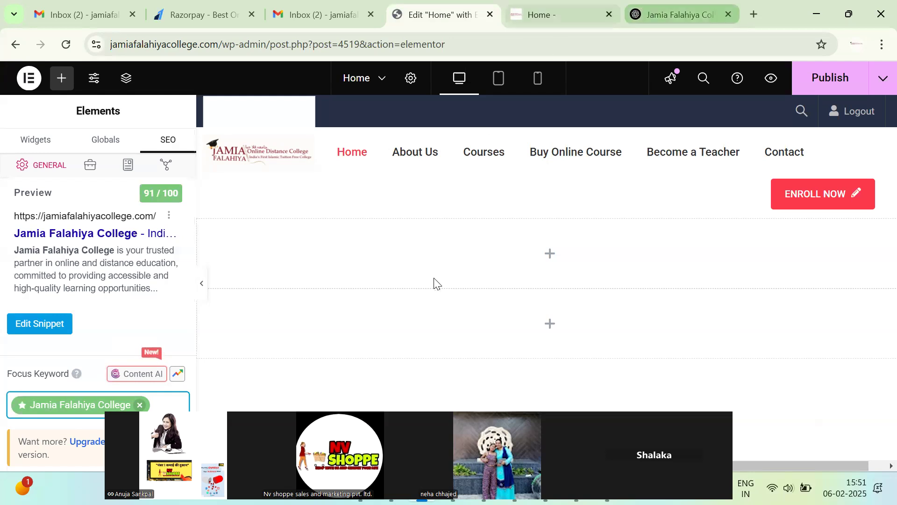
scroll(466, 280, "down", 5)
scroll(468, 281, "down", 10)
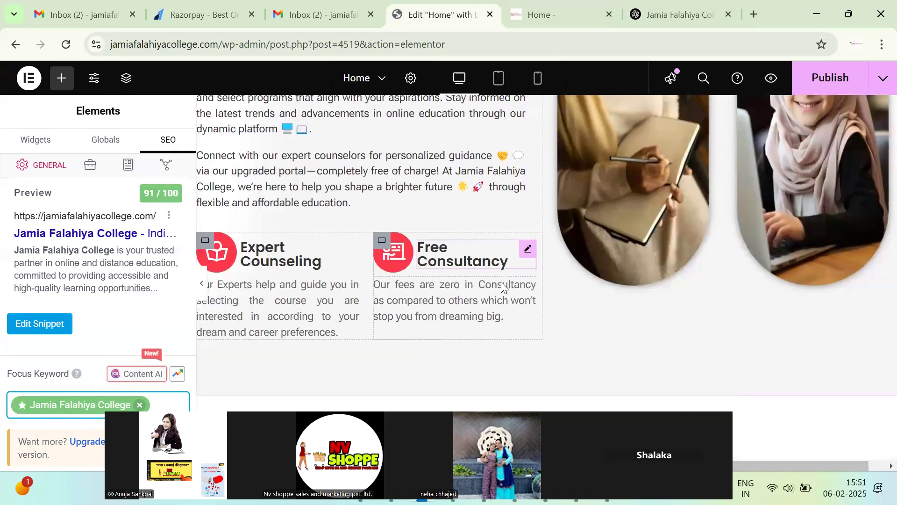
scroll(522, 279, "down", 10)
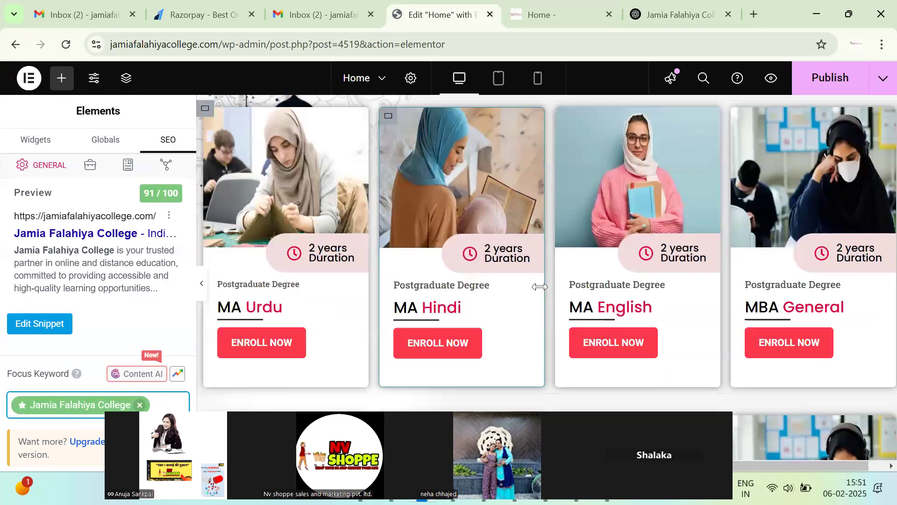
Publish the Home page, expand the Additional SEO checks, then load the live site homepage.
left_click(823, 83)
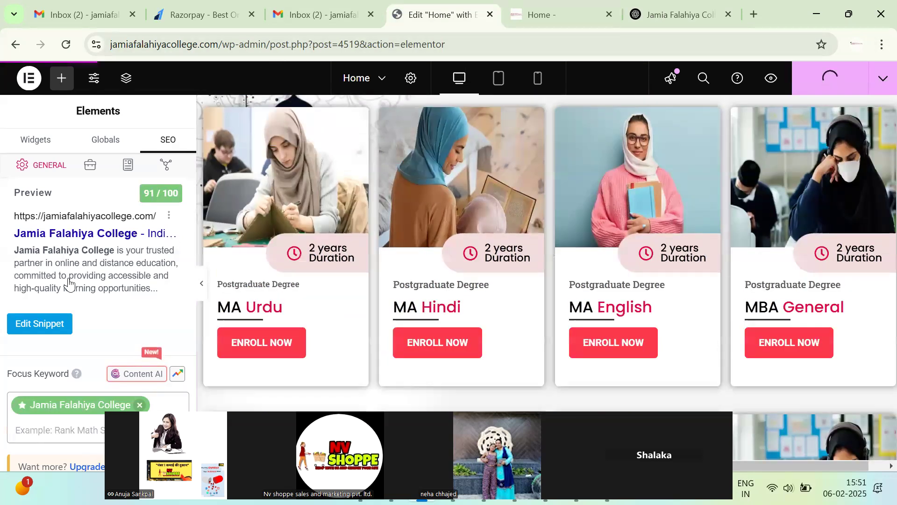
scroll(15, 383, "down", 5)
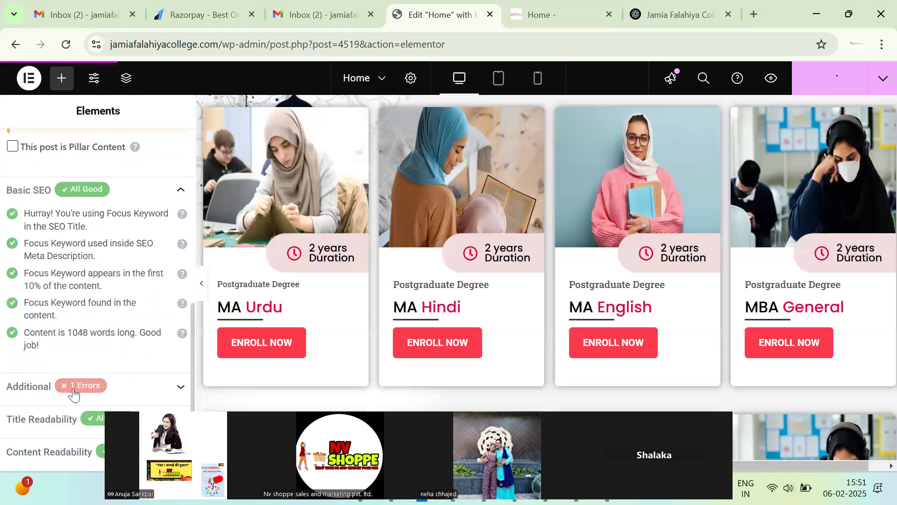
left_click(116, 384)
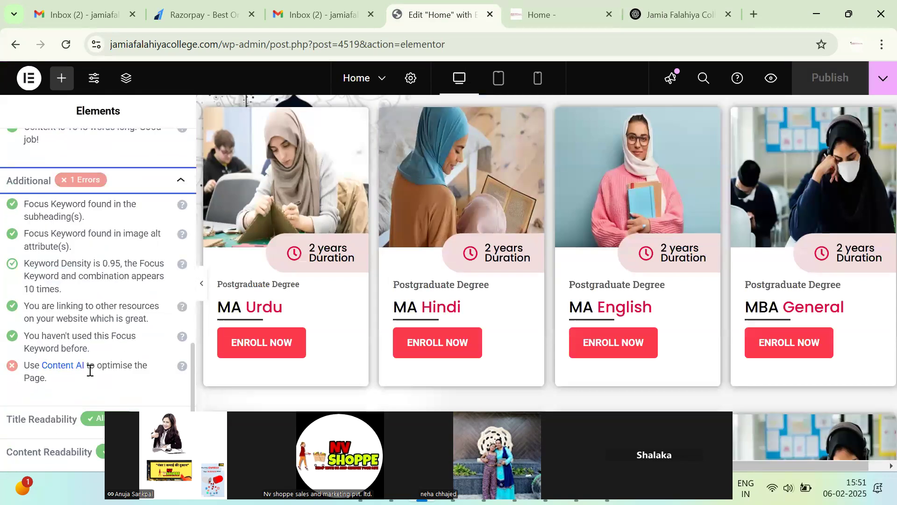
left_click_drag(220, 44, 876, 9)
key("BackSpace")
key("Return")
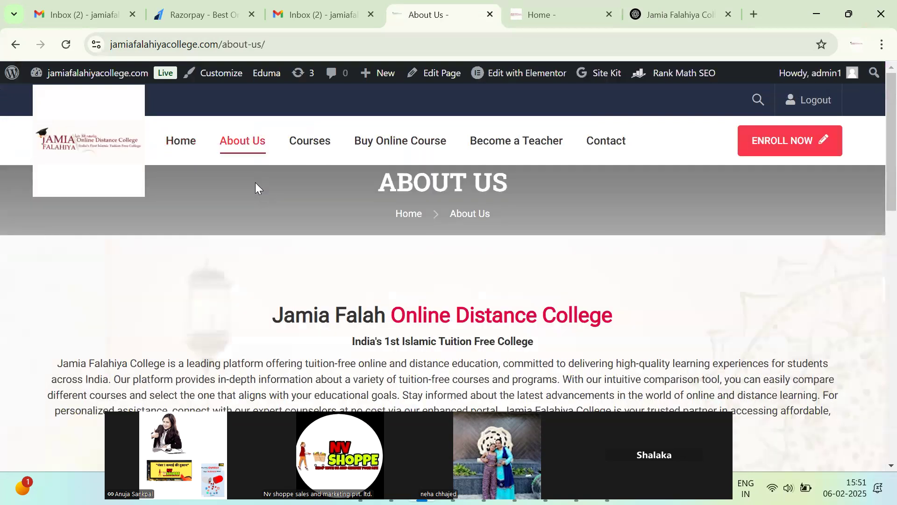
Open the About Us page with Edit with Elementor and switch to its editor tab.
scroll(256, 186, "down", 6)
scroll(342, 173, "down", 5)
scroll(341, 184, "up", 15)
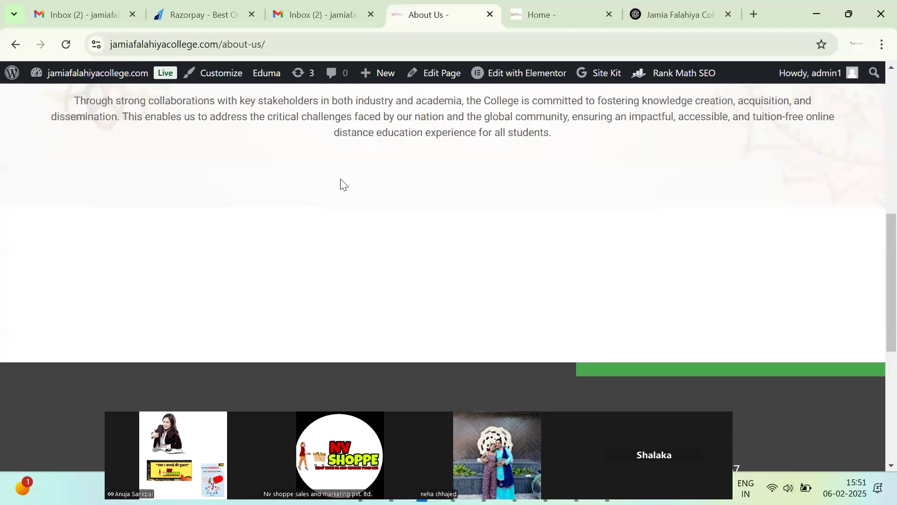
left_click(519, 73)
key("ctrl+Tab")
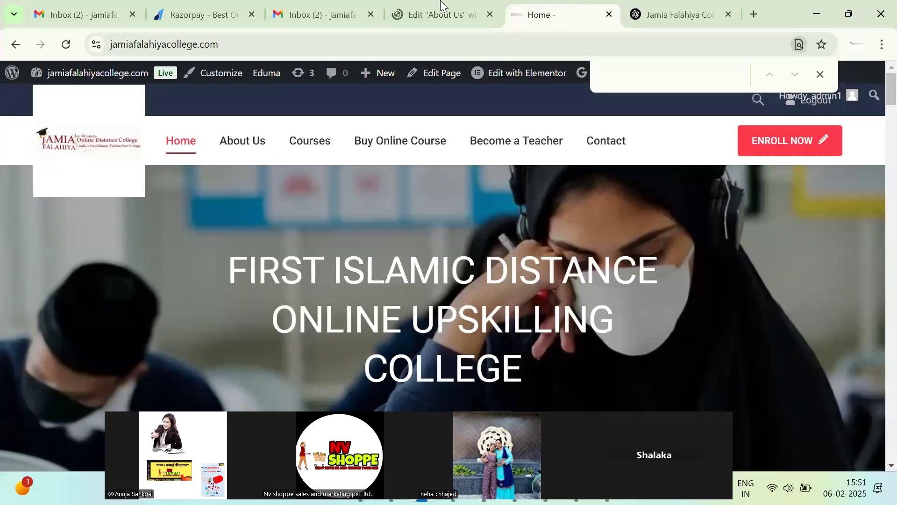
left_click(444, 2)
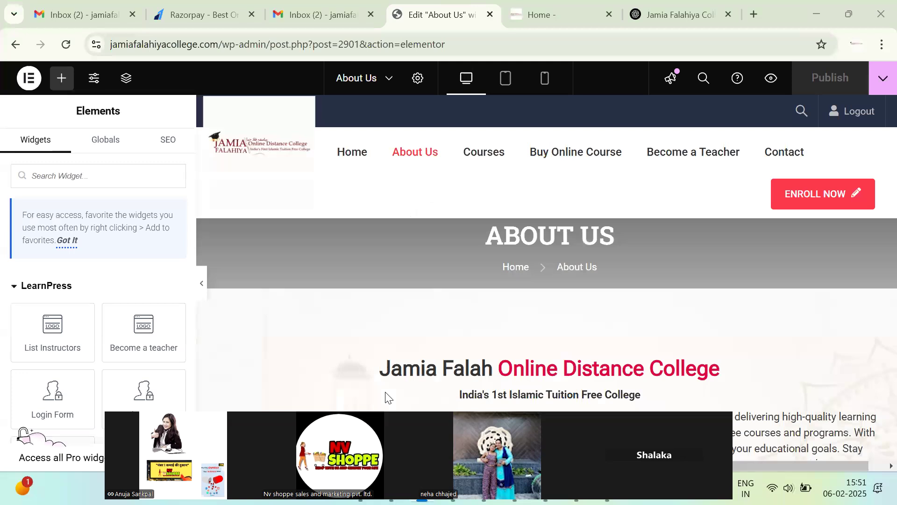
Select the Jamia Falah heading's title, then open the page's Rank Math SEO panel showing 23/100.
scroll(515, 264, "down", 5)
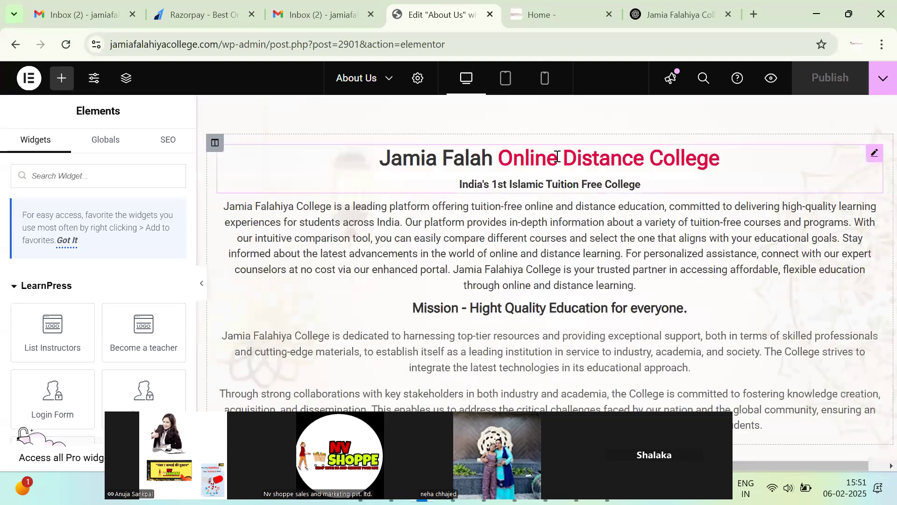
left_click(557, 157)
left_click(94, 244)
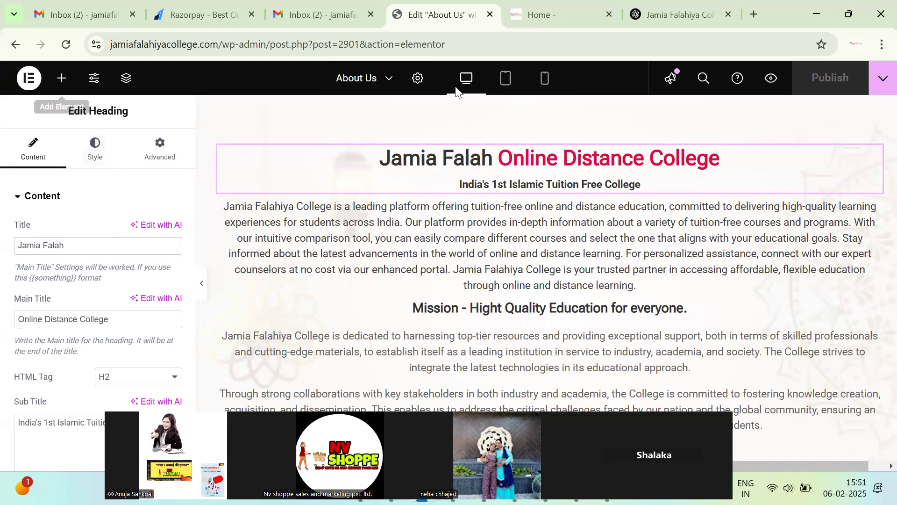
scroll(510, 183, "up", 5)
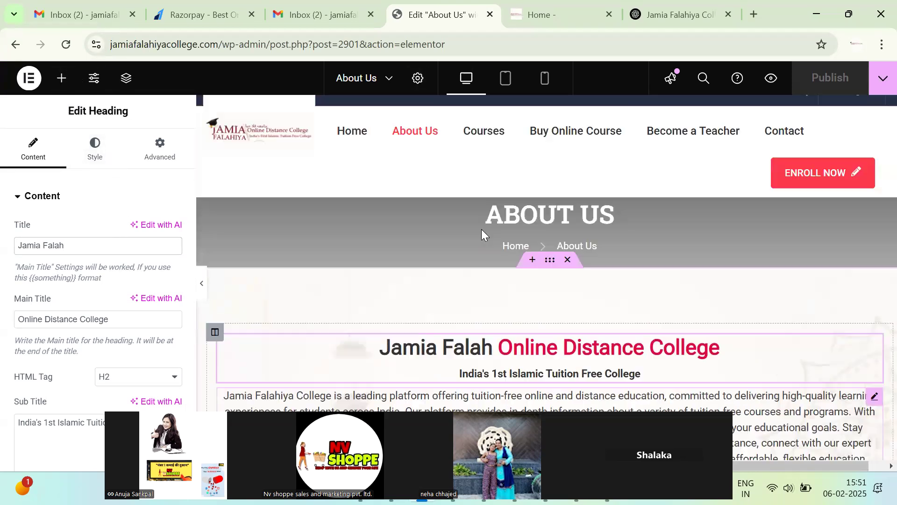
left_click(61, 78)
left_click(163, 141)
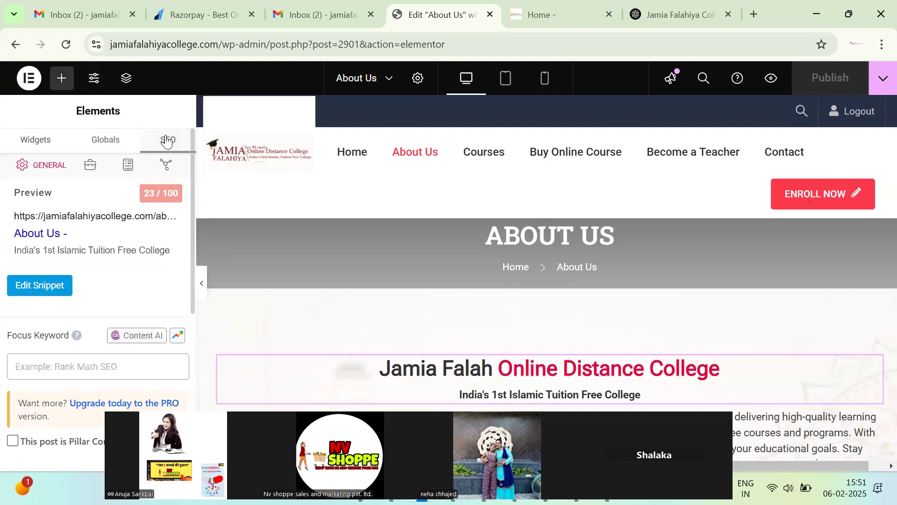
Replace the About Us title template with 'About Us' in the snippet editor.
left_click(49, 284)
triple_click(351, 314)
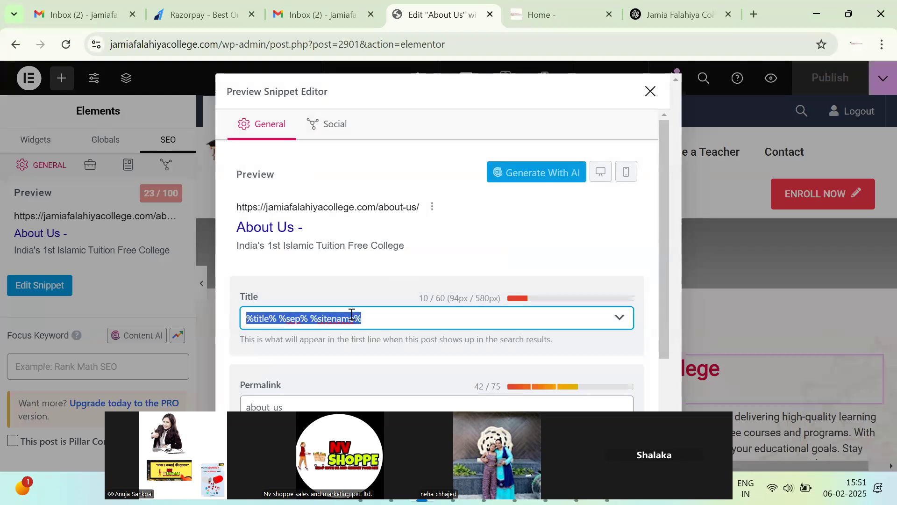
left_click_drag(415, 314, 216, 315)
type("A")
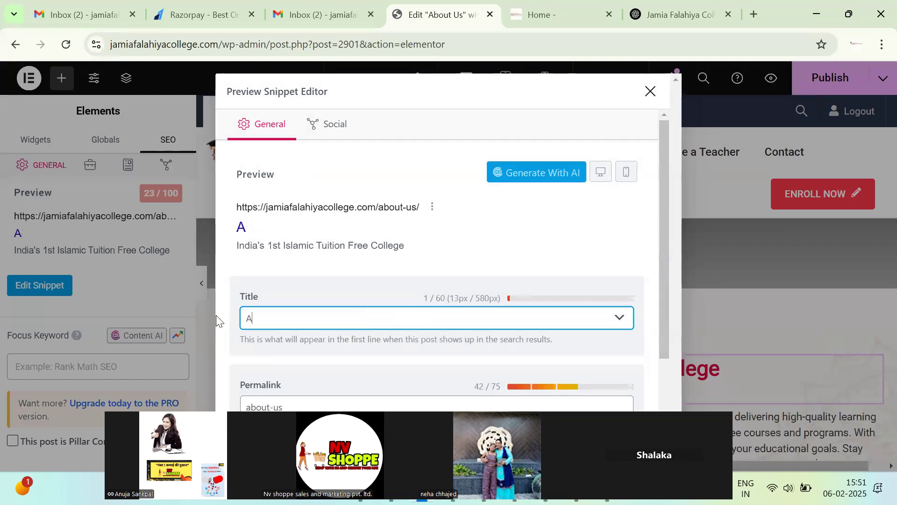
type("bout Us")
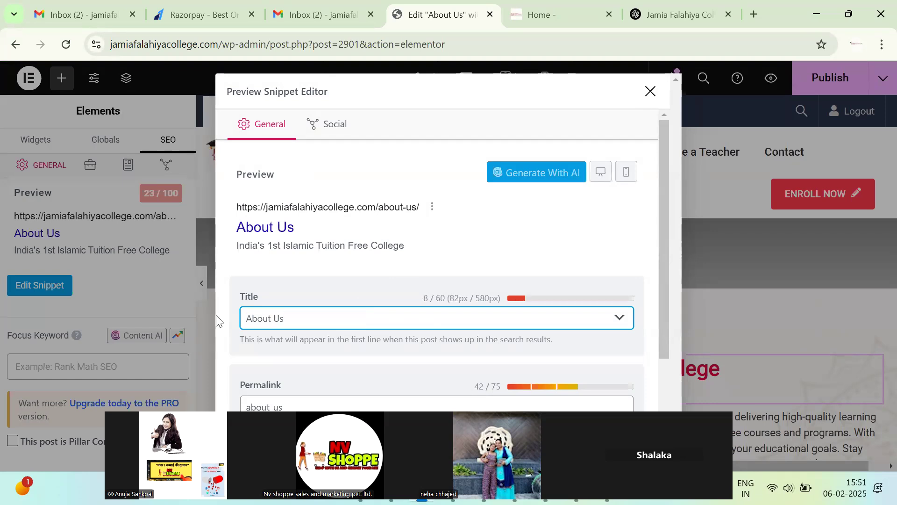
scroll(231, 302, "down", 3)
left_click(419, 367)
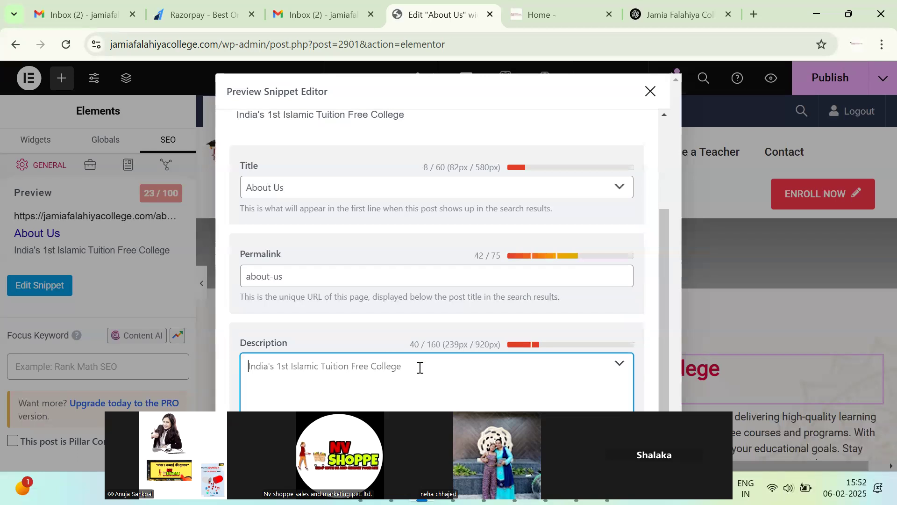
Select the opening paragraph on the live About Us page and return to ChatGPT.
left_click(561, 14)
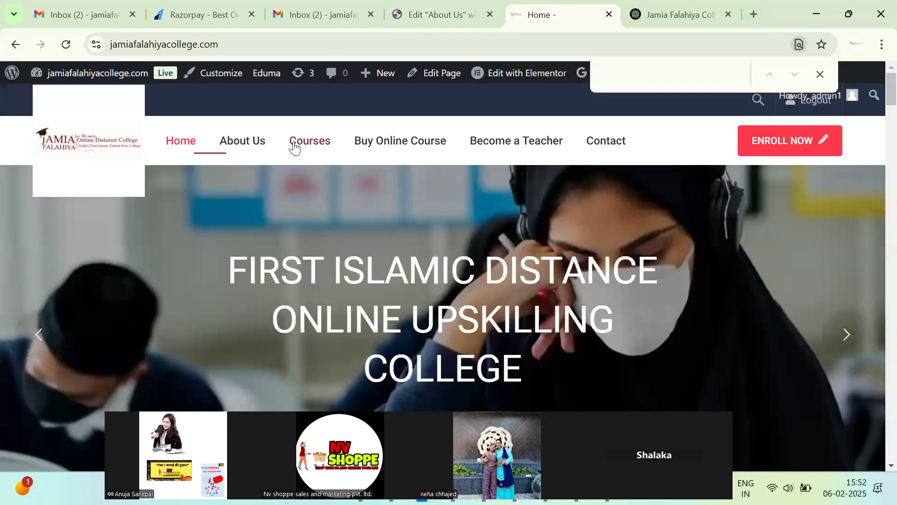
left_click(243, 140)
scroll(271, 257, "down", 1)
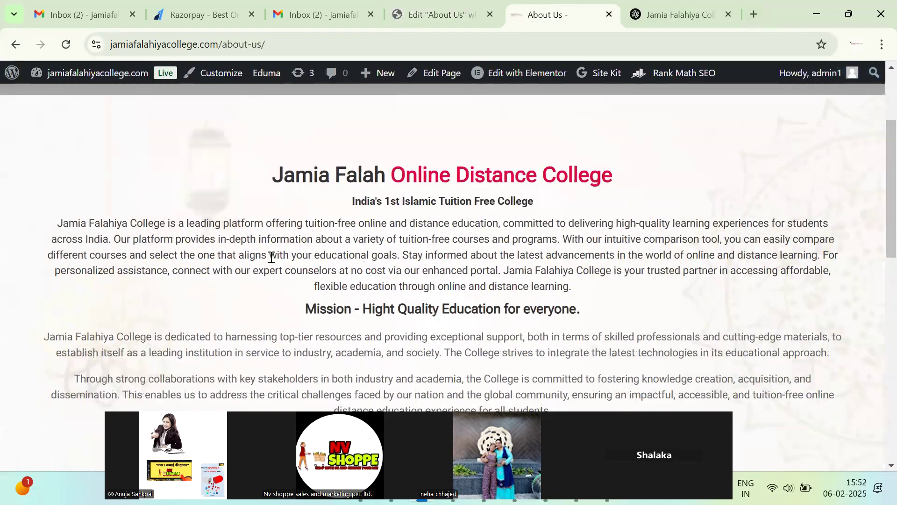
triple_click(338, 299)
key("ctrl+c")
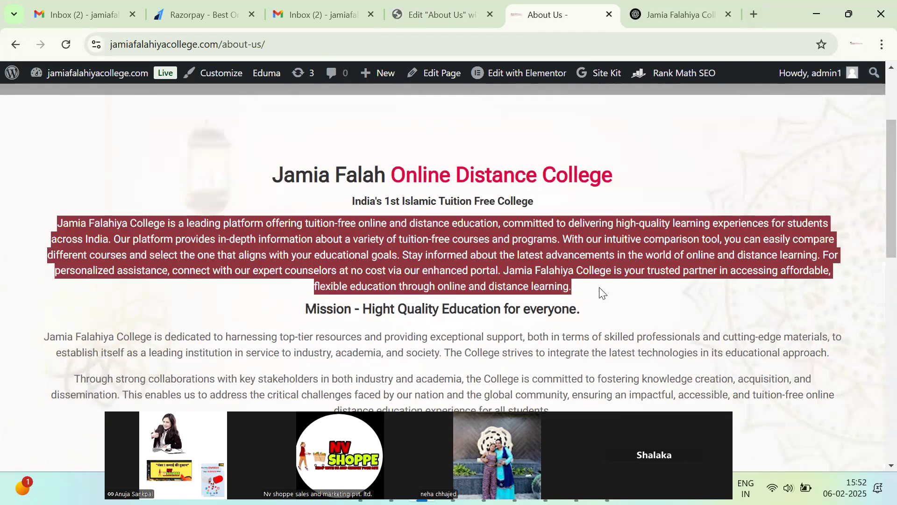
left_click(698, 21)
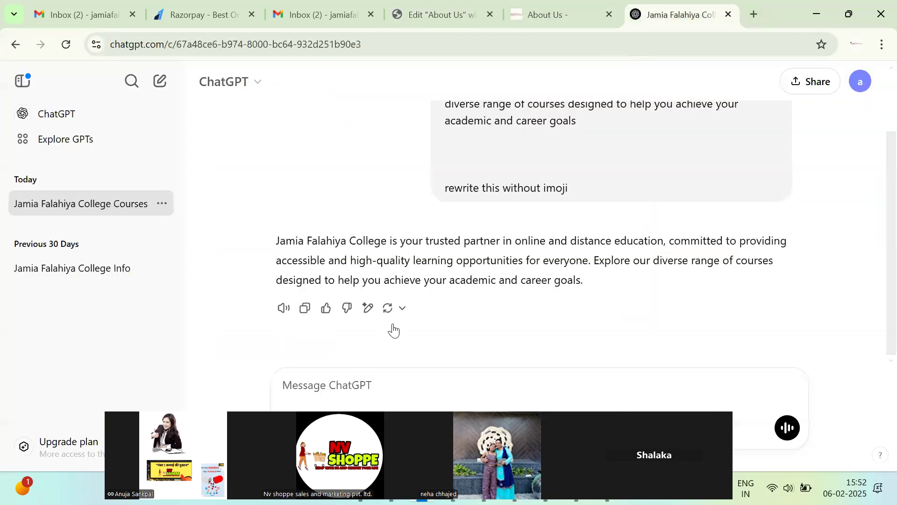
Paste the About Us paragraph over the old paragraph in Notepad.
key("alt+Tab")
left_click(627, 282)
left_click_drag(619, 194, 376, 113)
key("ctrl+v")
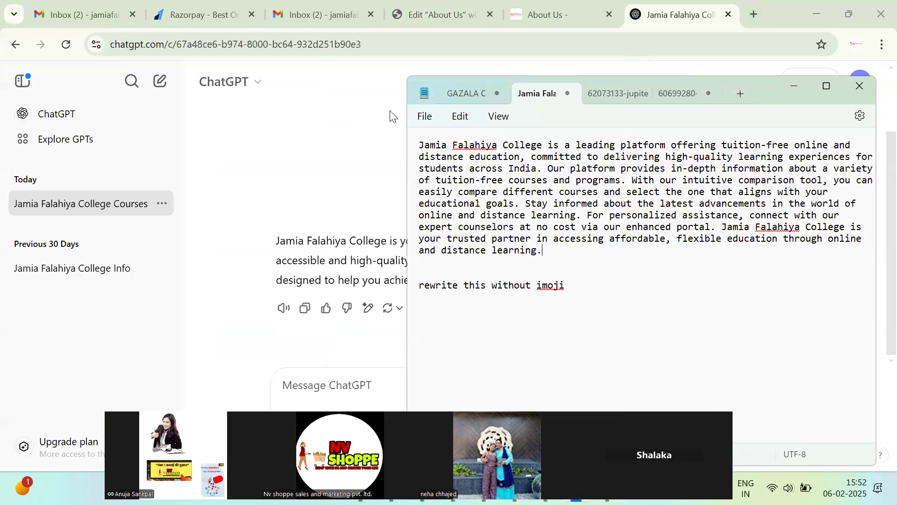
Send 'rewrite' to ChatGPT and copy its new 'trusted leader' description.
left_click(334, 382)
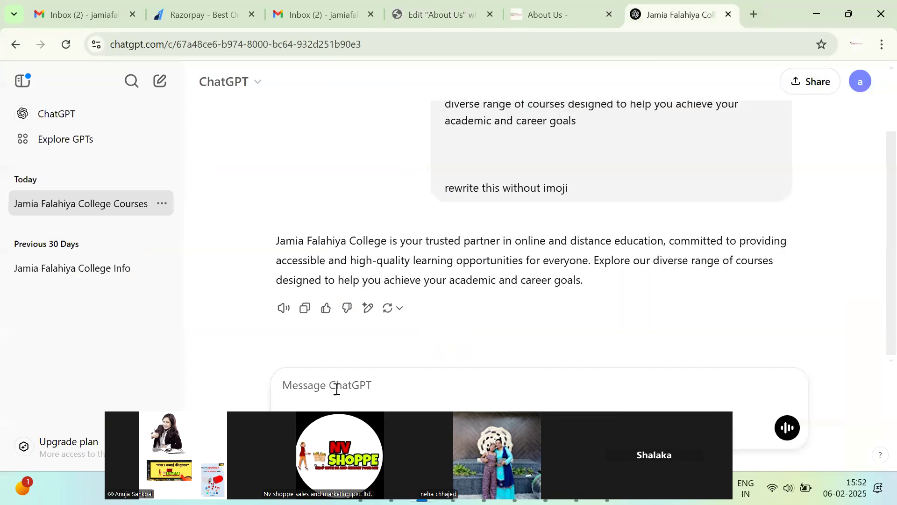
type("rew")
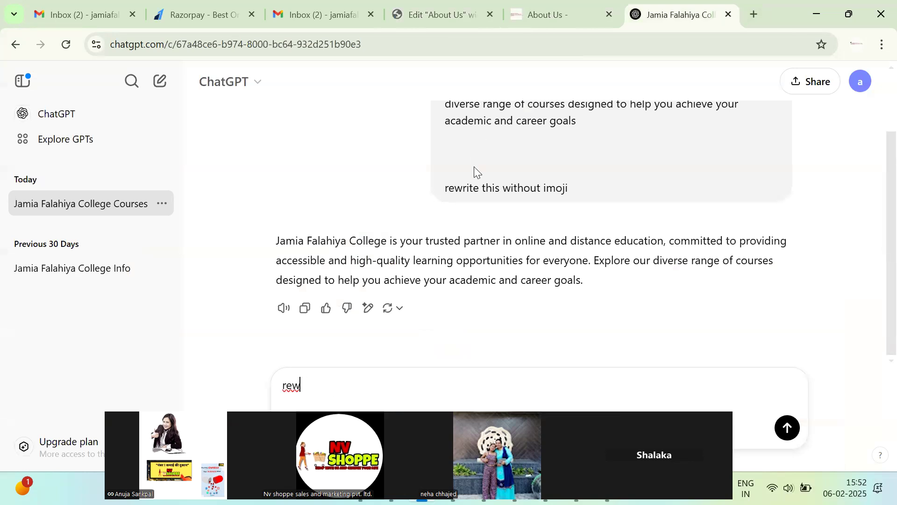
double_click(459, 186)
left_click(346, 371)
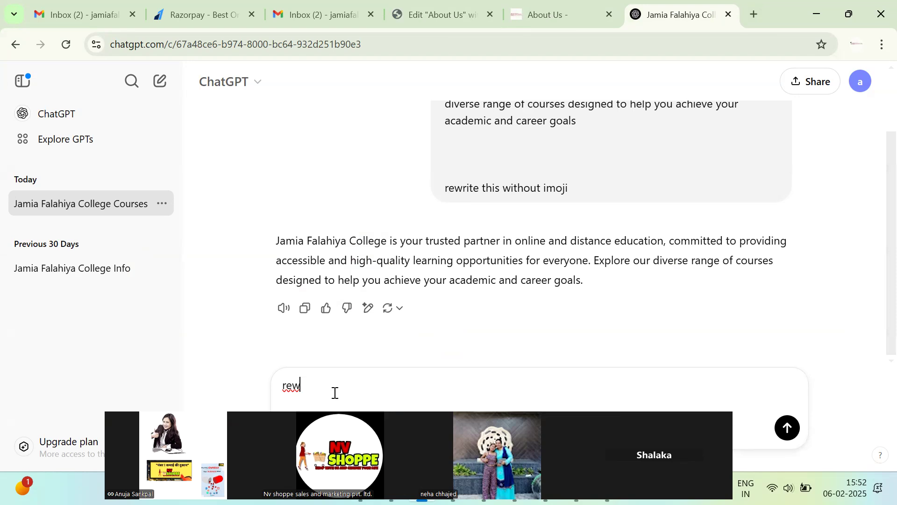
double_click(292, 386)
type("rewrite")
key("Return")
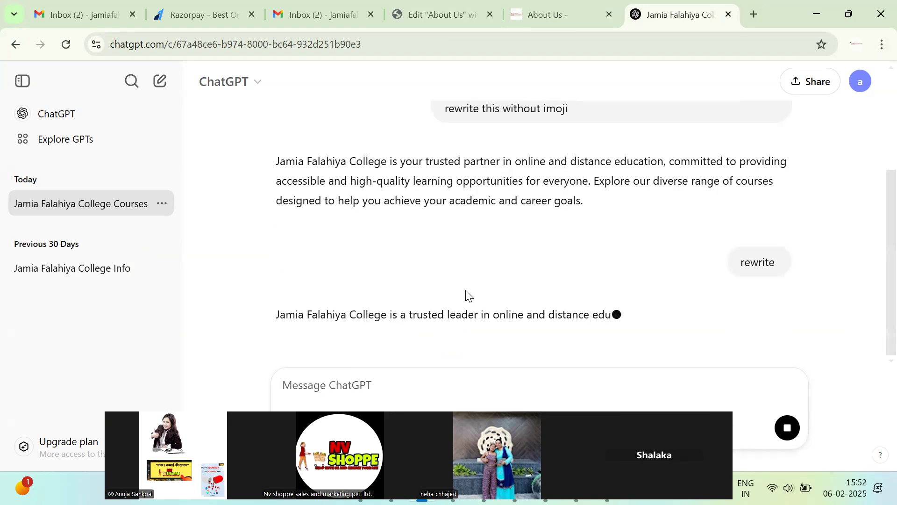
left_click(302, 309)
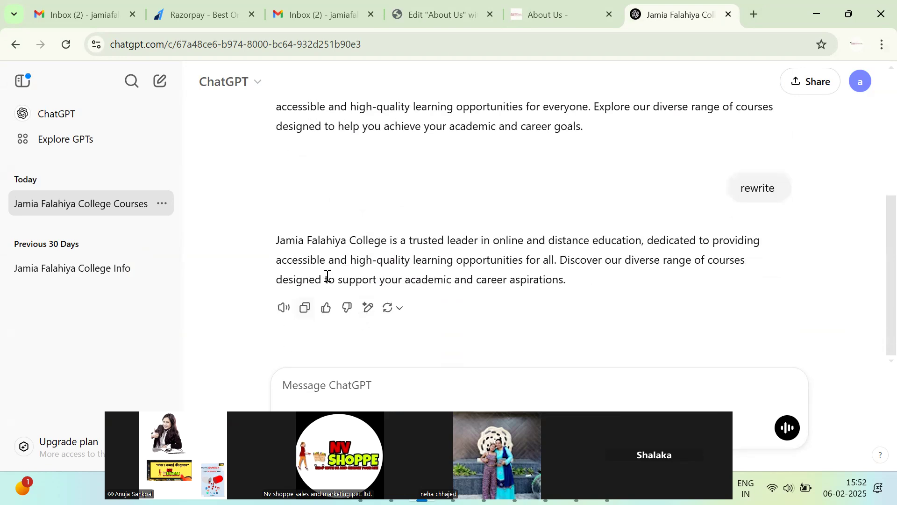
left_click(465, 5)
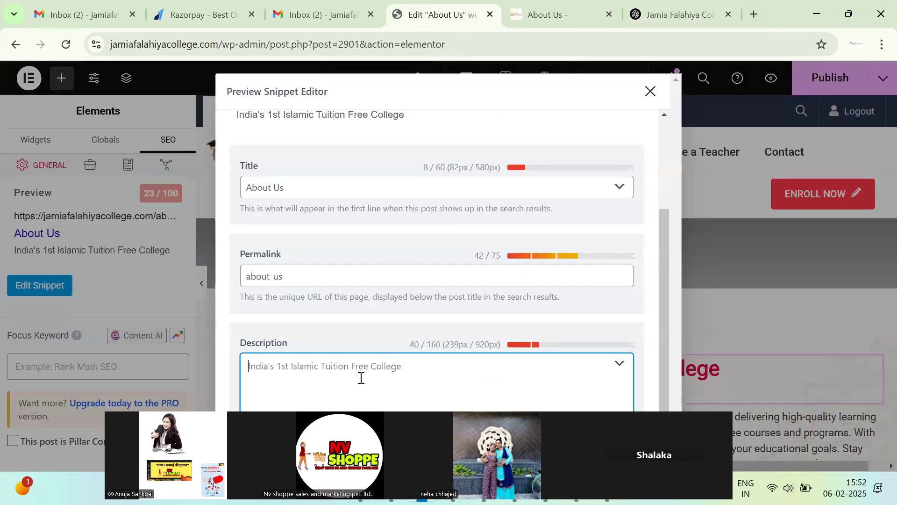
Paste the rewritten text as the About Us meta description and close the snippet editor.
key("ctrl+v")
scroll(513, 262, "up", 3)
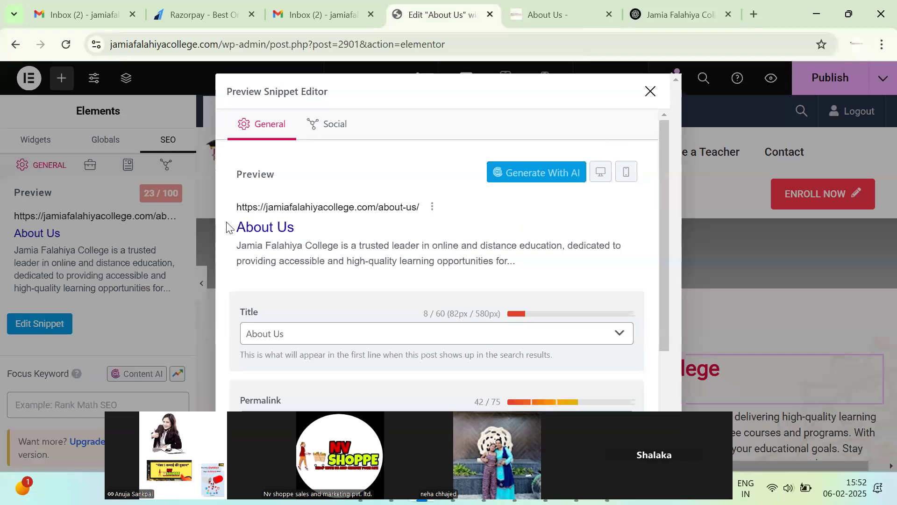
triple_click(305, 325)
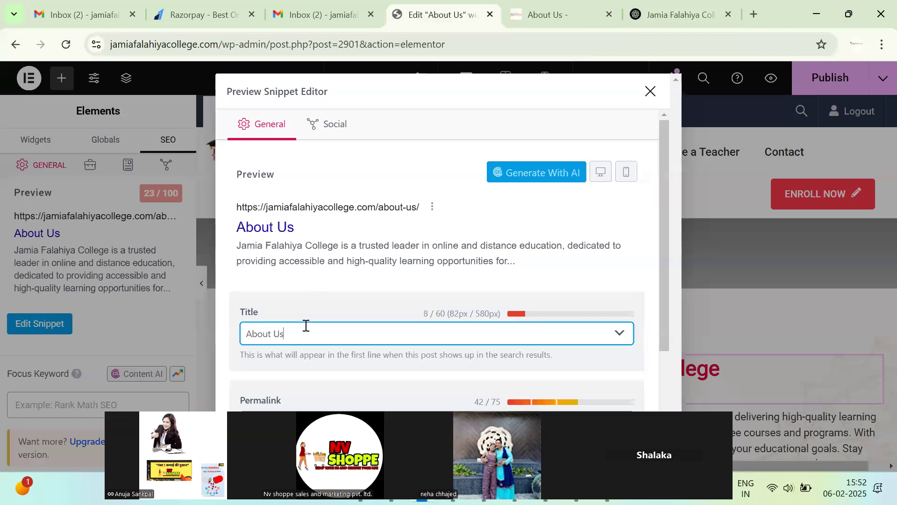
left_click(646, 95)
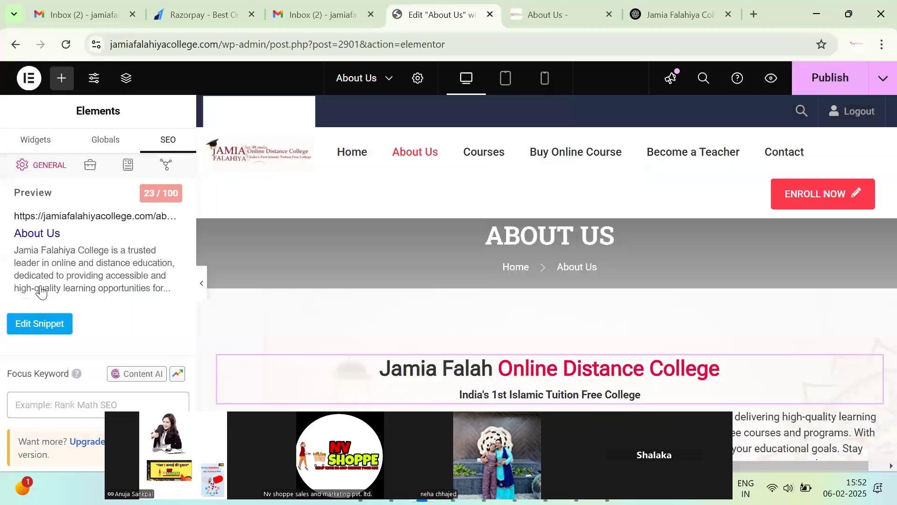
Add 'About Us' and 'Jamia Falahiya College' as focus keywords, reaching a 76/100 score.
scroll(90, 295, "down", 4)
left_click(80, 194)
key("ctrl+v")
key("Return")
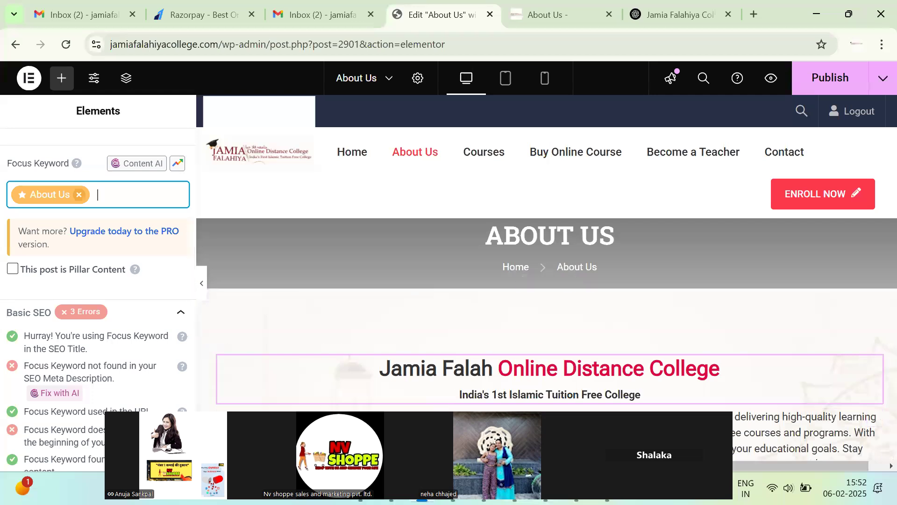
key("alt+Tab")
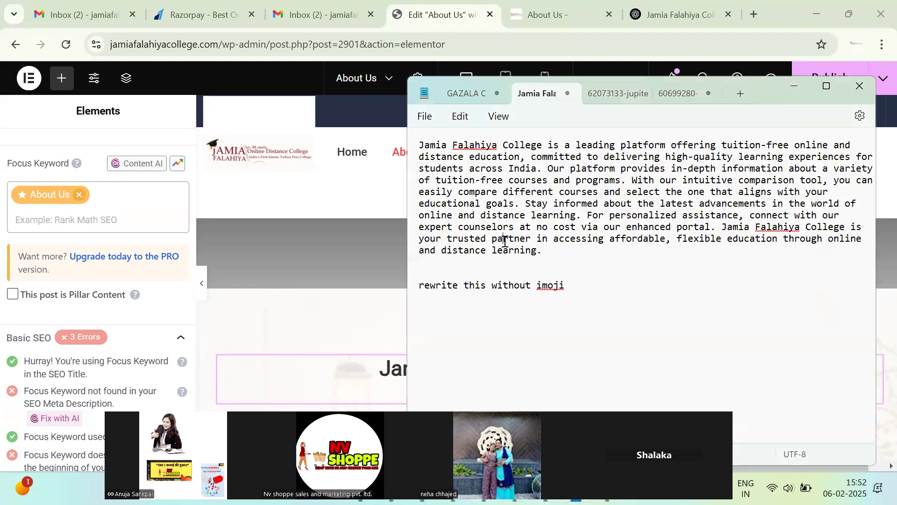
left_click_drag(545, 144, 413, 149)
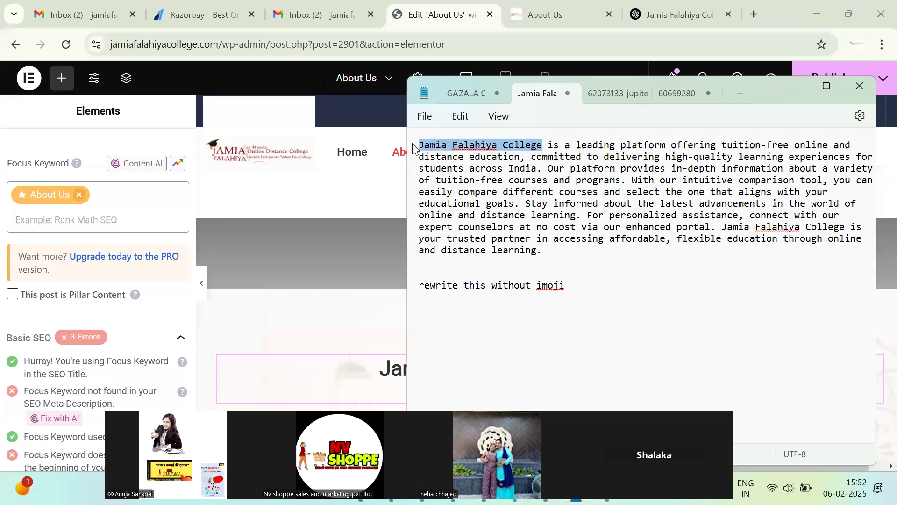
left_click(139, 202)
key("ctrl+v")
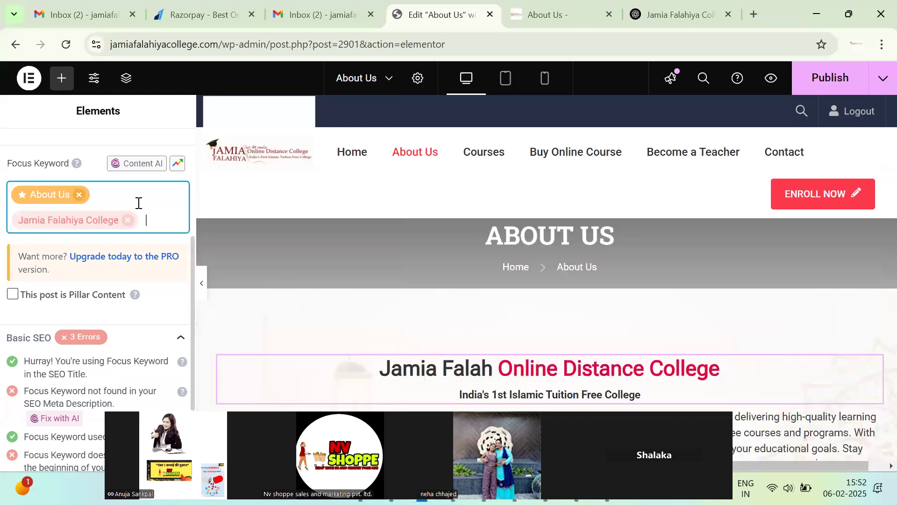
scroll(155, 226, "up", 5)
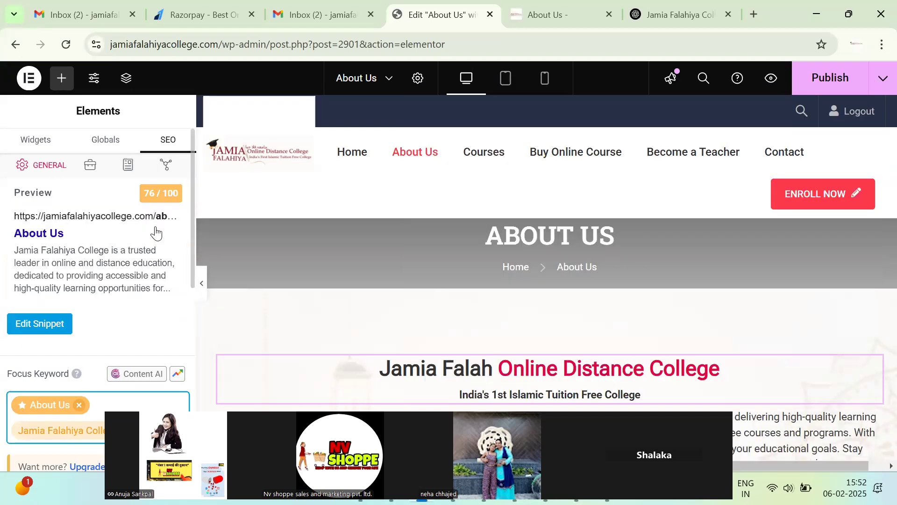
Publish the About Us page and recheck its SEO title and permalink in the snippet editor.
left_click(836, 78)
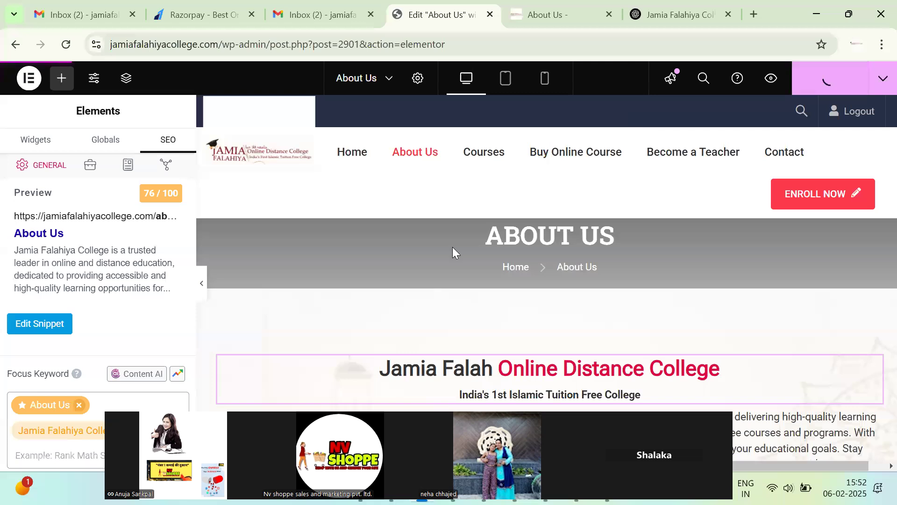
scroll(494, 324, "down", 5)
scroll(494, 325, "down", 4)
scroll(520, 200, "up", 9)
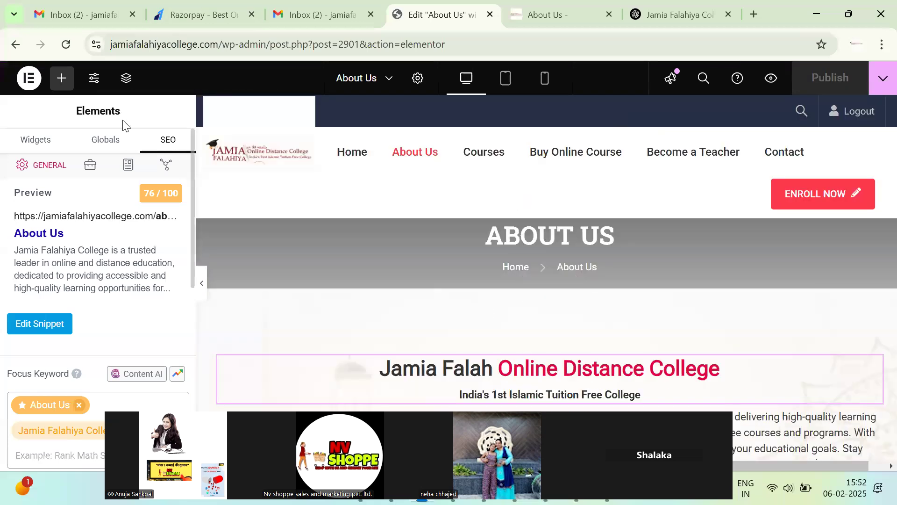
left_click(44, 327)
left_click_drag(348, 332, 236, 335)
scroll(257, 331, "down", 3)
left_click_drag(317, 283, 242, 275)
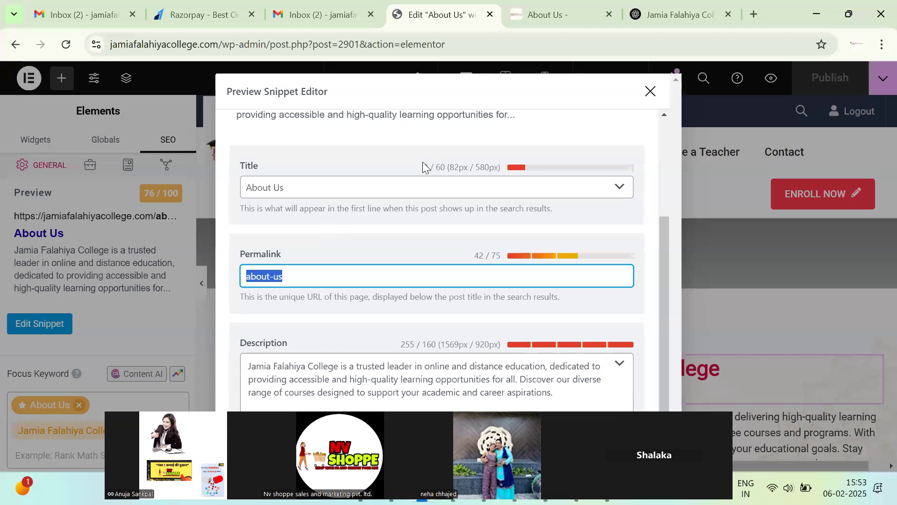
scroll(423, 167, "up", 3)
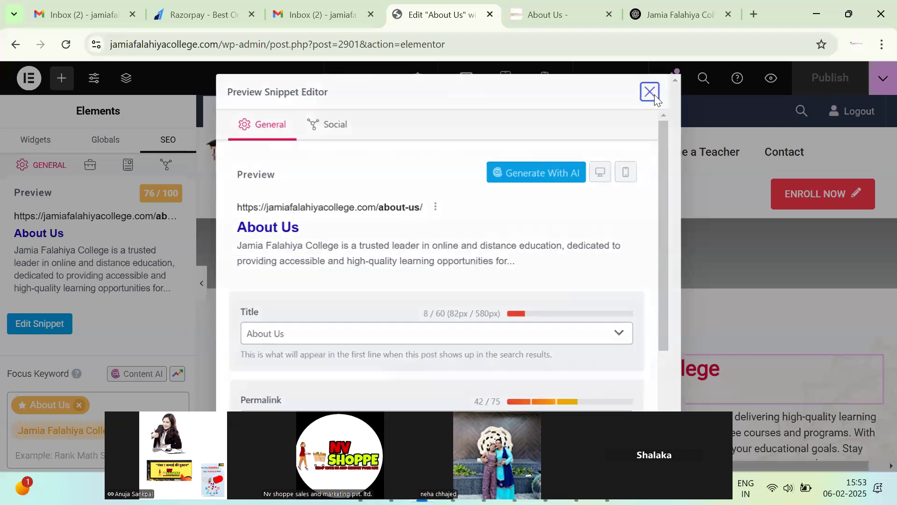
left_click(650, 92)
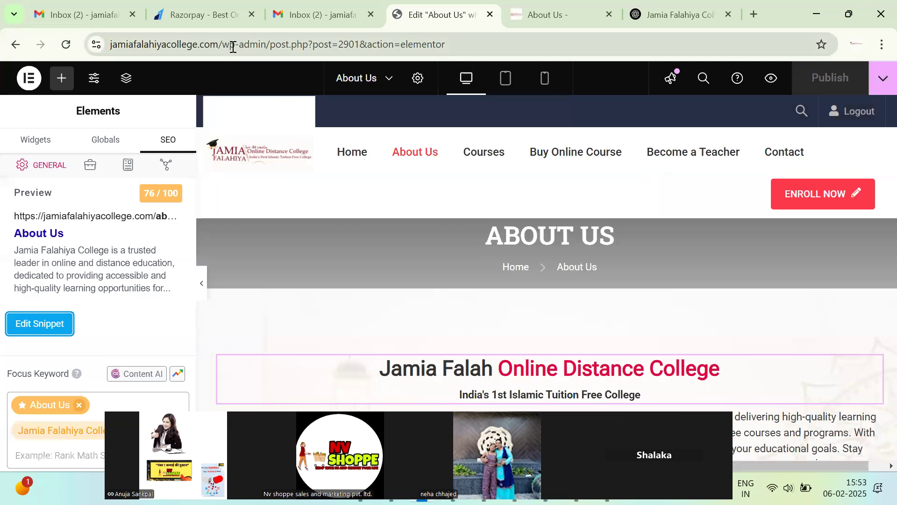
Load the site homepage, open the live About Us page, and choose Edit with Elementor.
left_click_drag(222, 43, 877, 6)
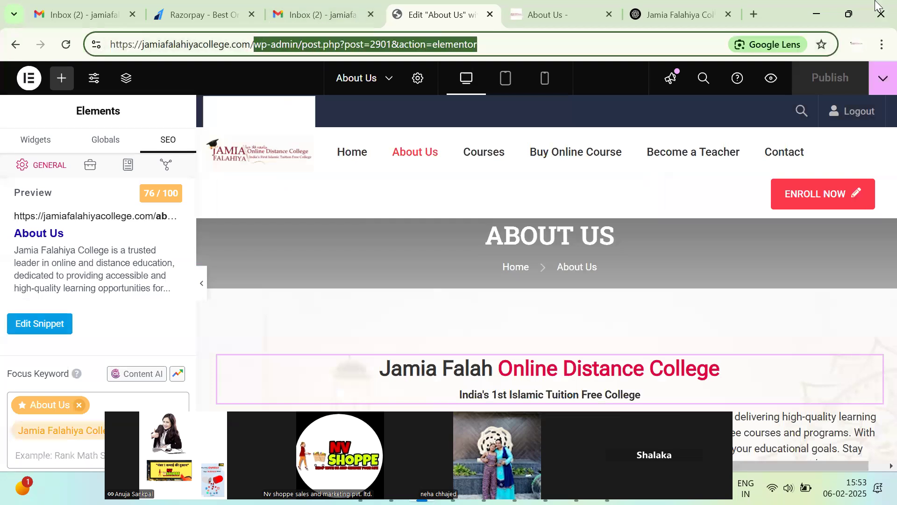
key("BackSpace")
key("Return")
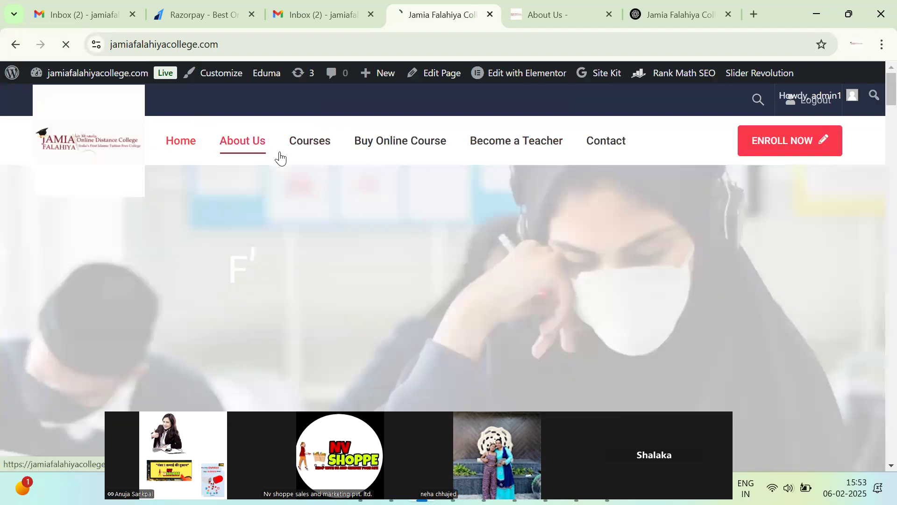
left_click(276, 156)
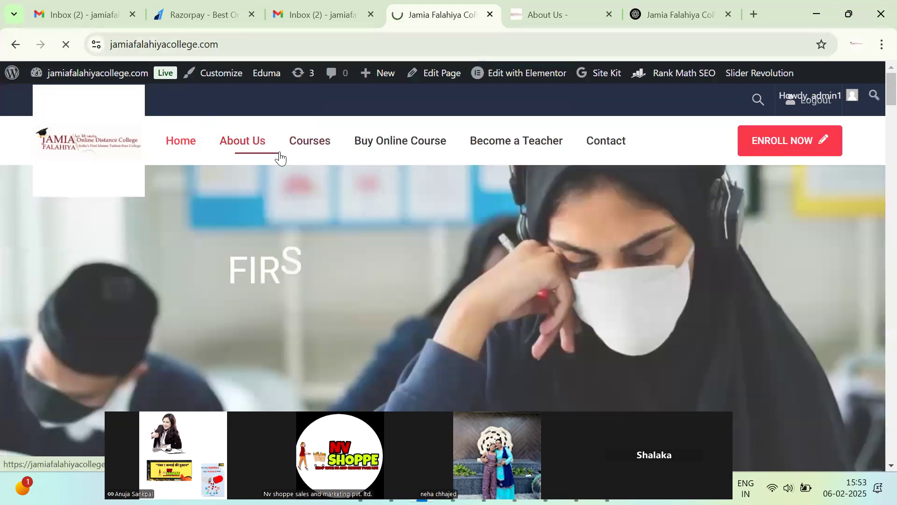
mouse_move(520, 82)
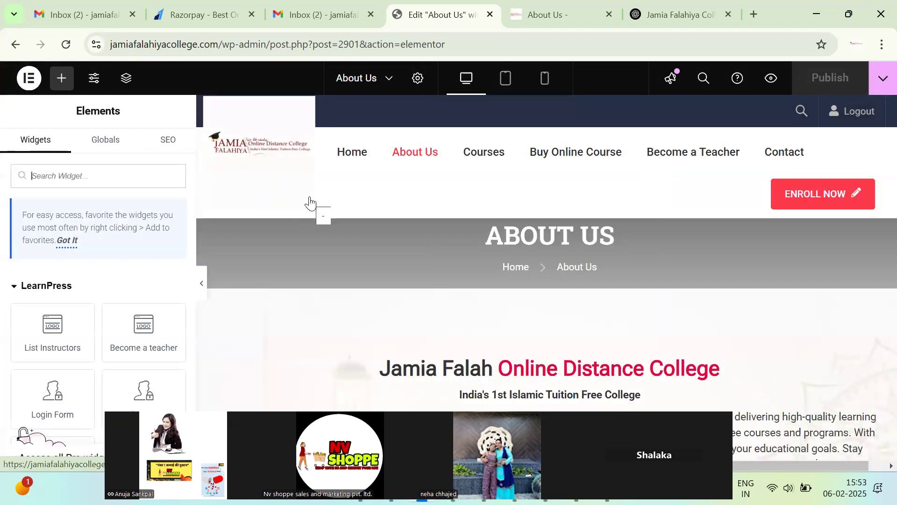
Preview the About Us page's Facebook and Twitter share cards in the snippet editor's Social tab.
left_click(168, 142)
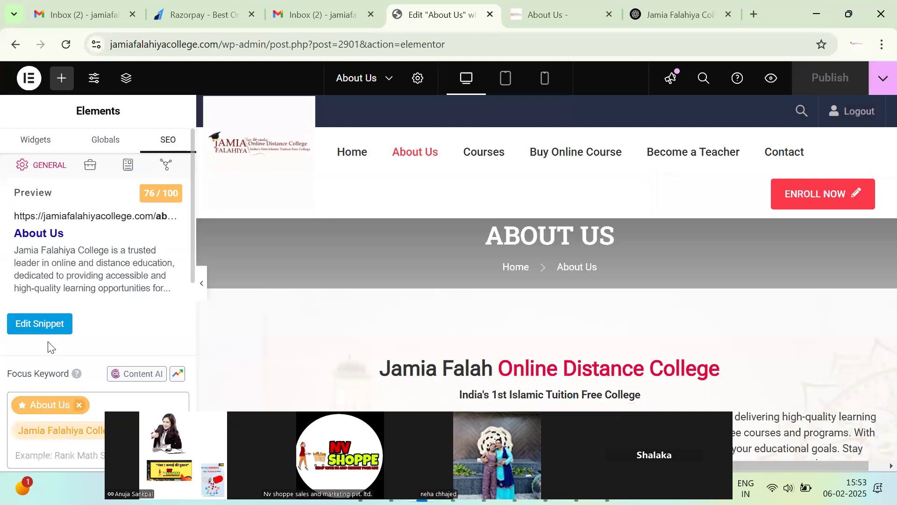
left_click(58, 320)
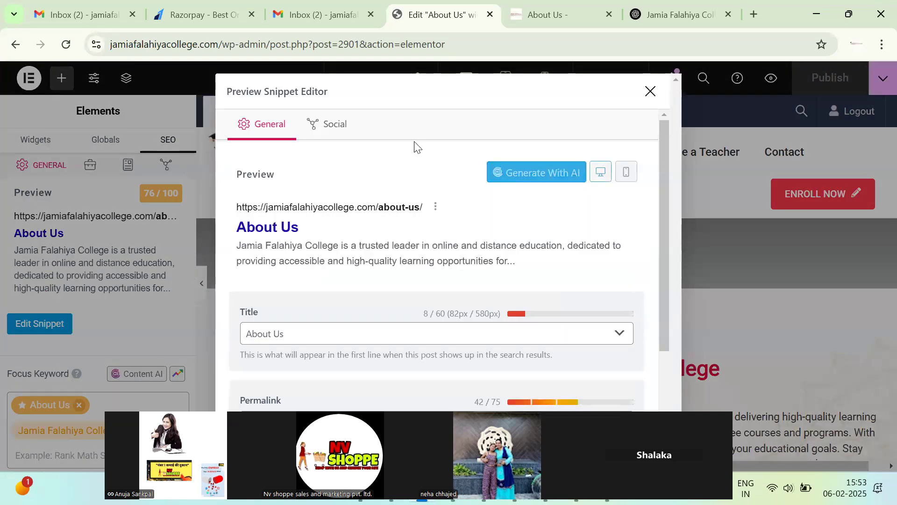
left_click(334, 124)
scroll(420, 291, "down", 5)
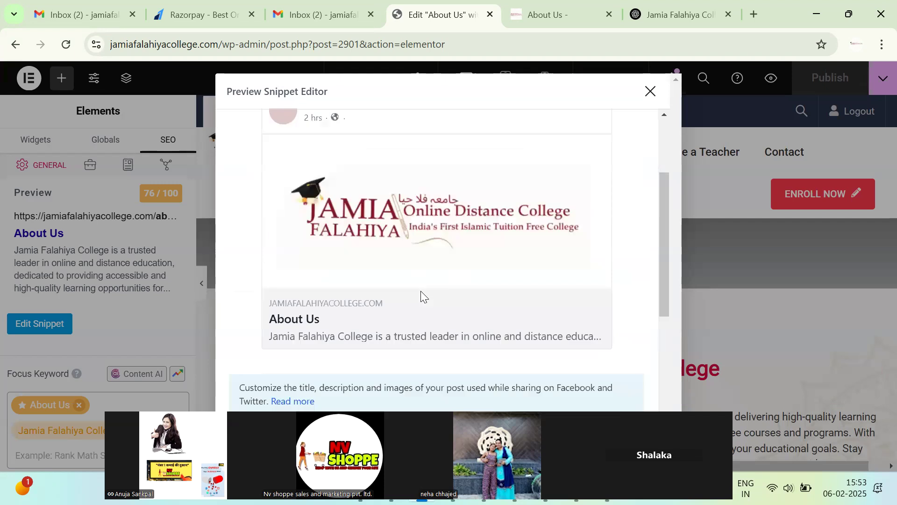
scroll(396, 250, "down", 5)
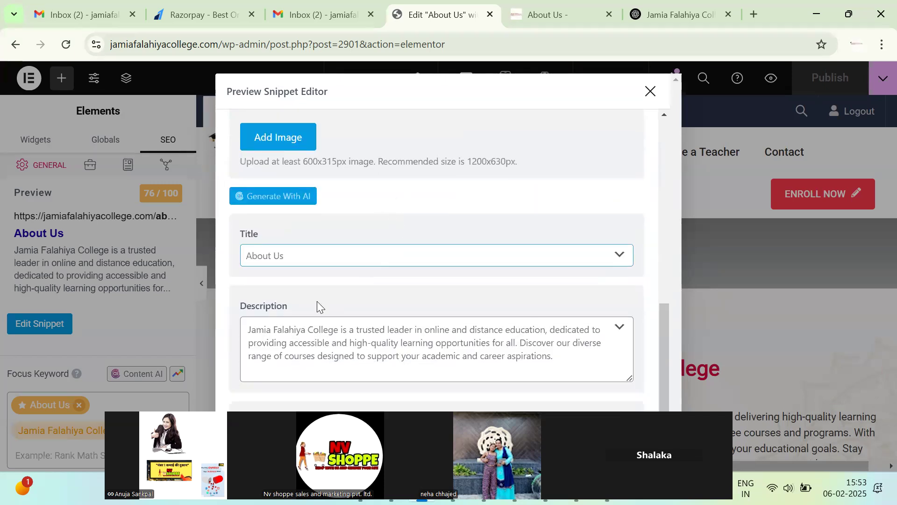
scroll(421, 294, "up", 9)
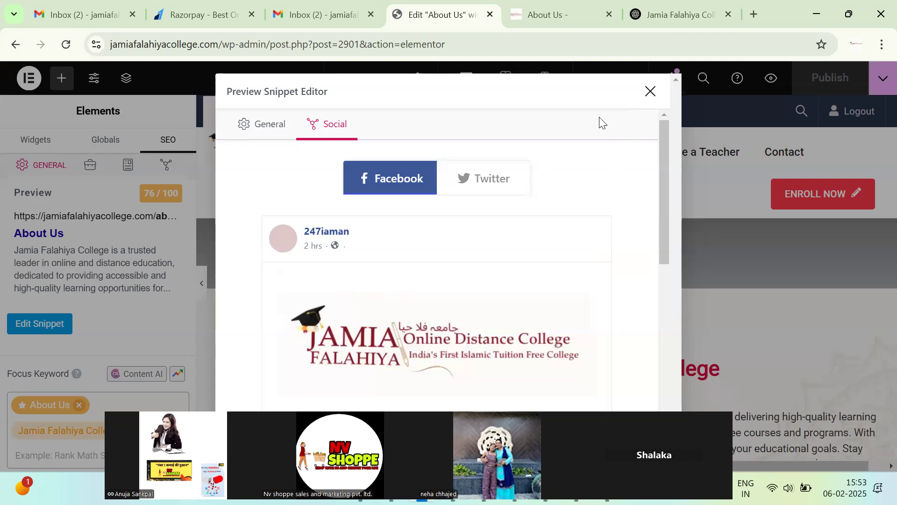
left_click(494, 191)
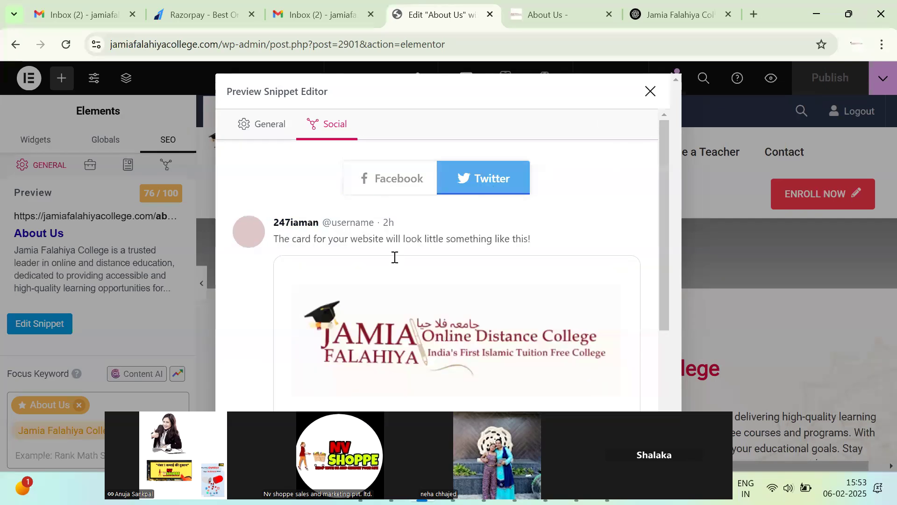
left_click(650, 91)
left_click(226, 44)
left_click_drag(478, 43, 875, 6)
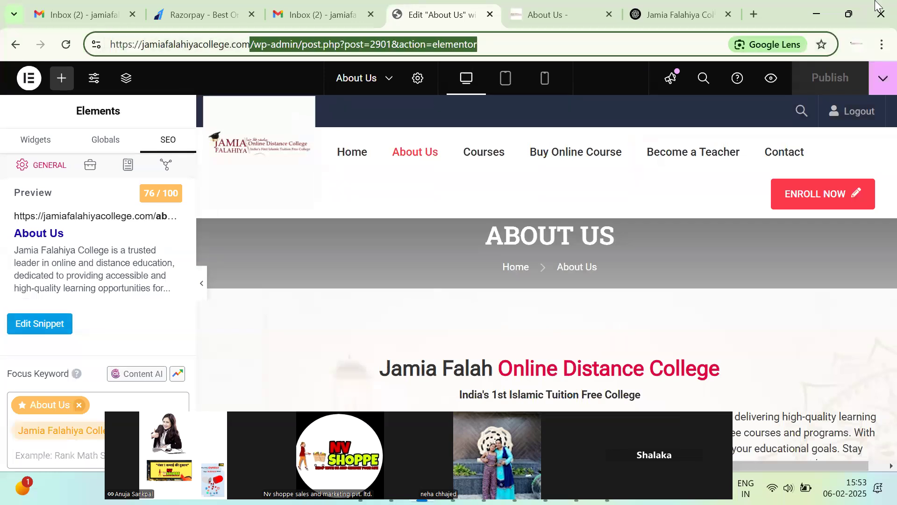
Load the college site's homepage and browse its Buy Online Course Shop page.
key("BackSpace")
key("Return")
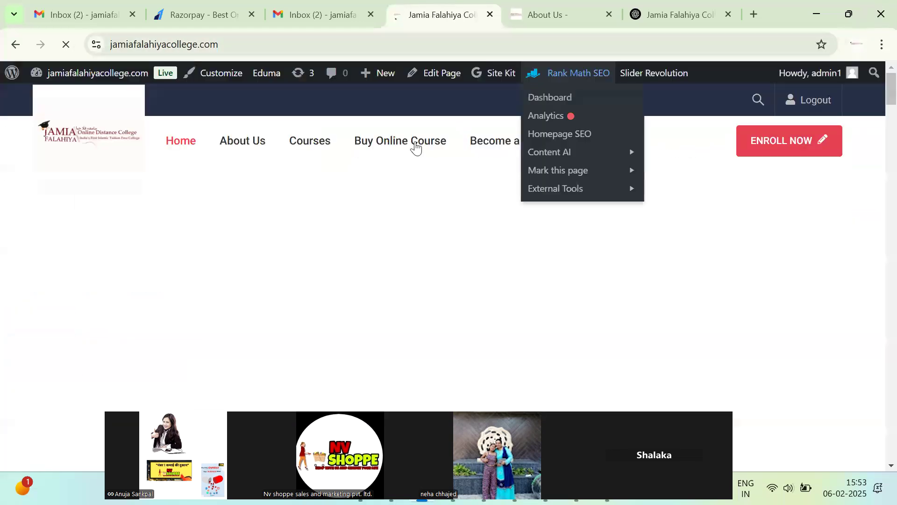
left_click(416, 147)
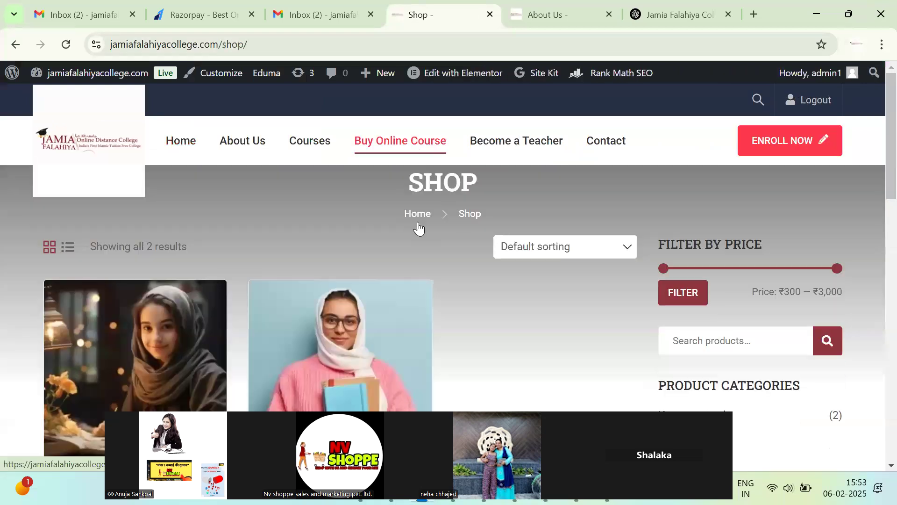
scroll(423, 208, "down", 6)
scroll(423, 208, "up", 6)
scroll(422, 212, "down", 8)
scroll(492, 205, "up", 8)
Search Google for 'online courses' in a new browser tab.
left_click(682, 14)
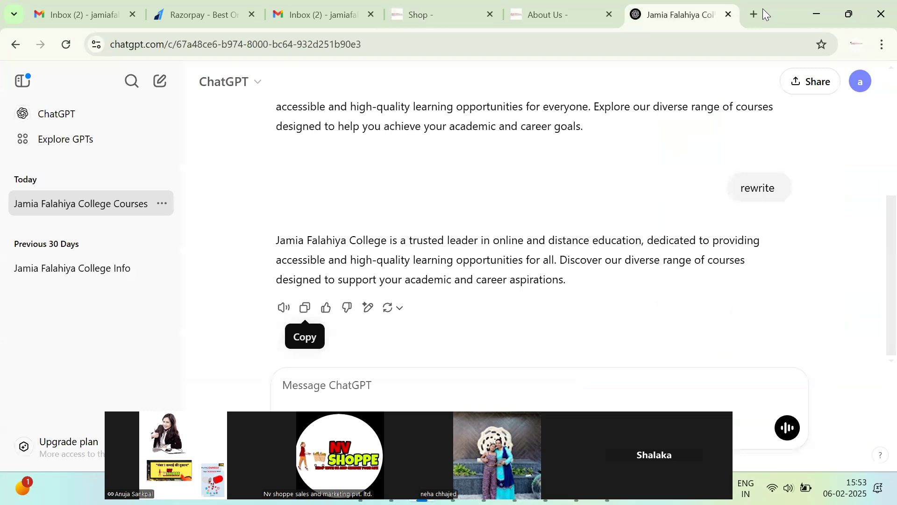
left_click(754, 13)
type("online courses")
key("Return")
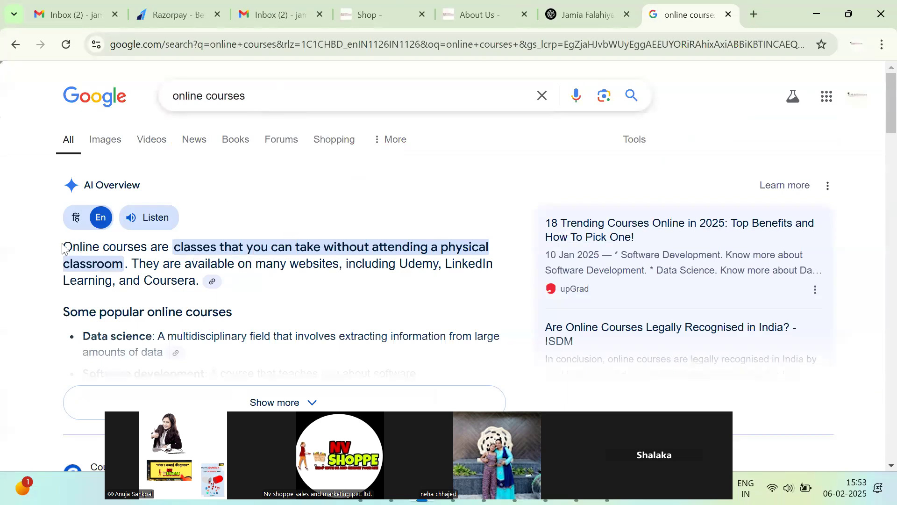
Return to the college site's Shop page and scroll through it.
left_click_drag(64, 246, 148, 244)
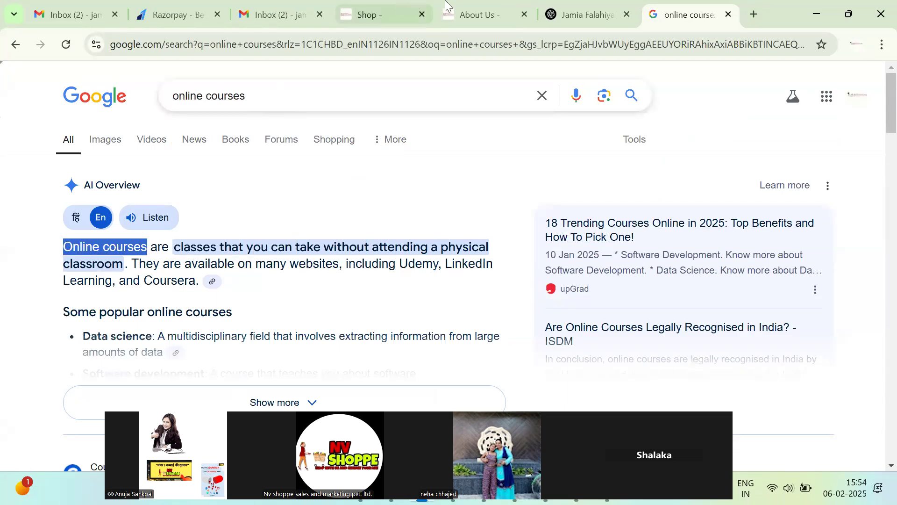
left_click(460, 4)
left_click(371, 7)
mouse_move(460, 69)
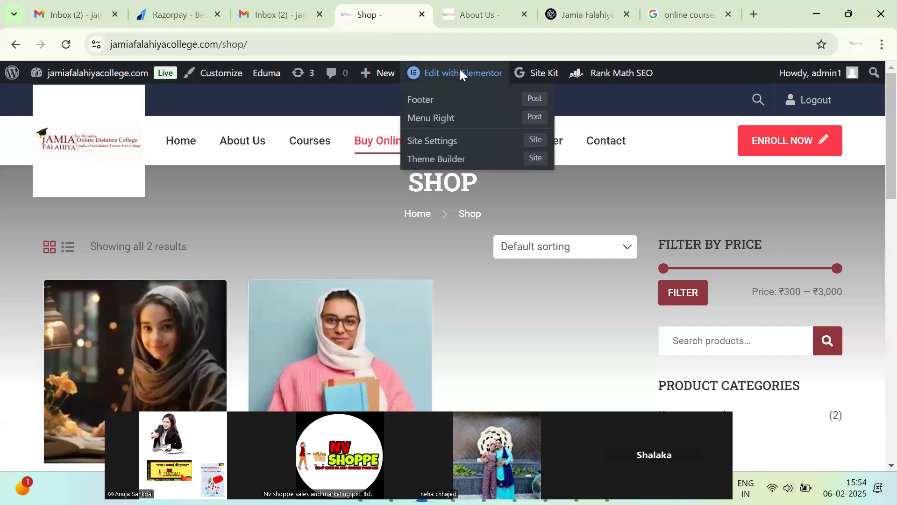
scroll(424, 270, "down", 10)
scroll(425, 271, "up", 5)
scroll(427, 271, "up", 5)
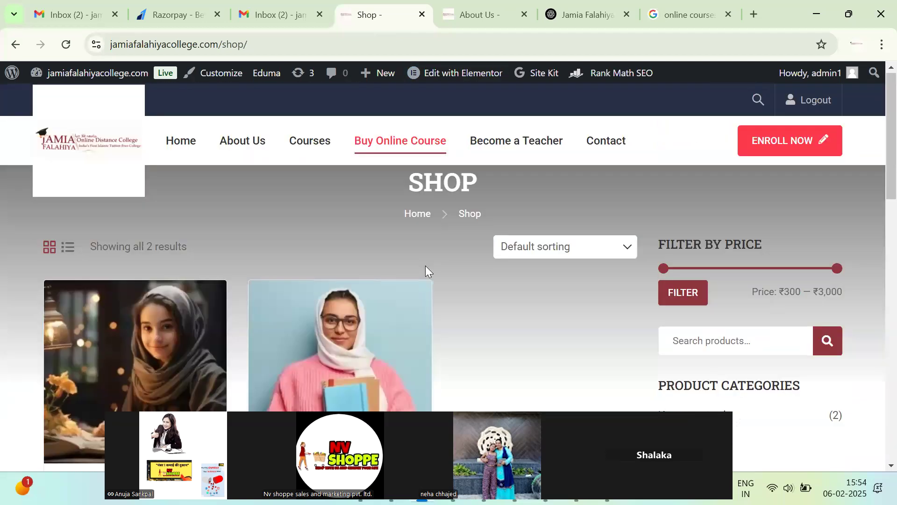
scroll(183, 193, "down", 10)
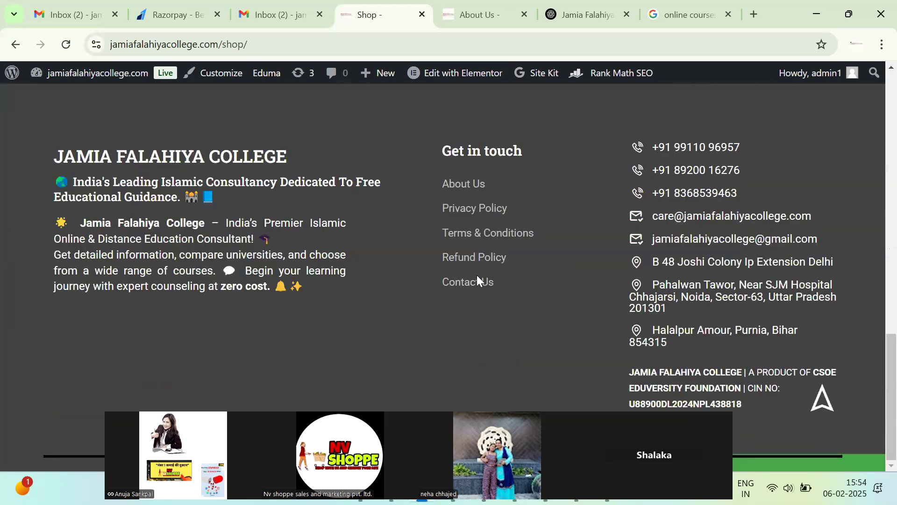
scroll(477, 278, "up", 10)
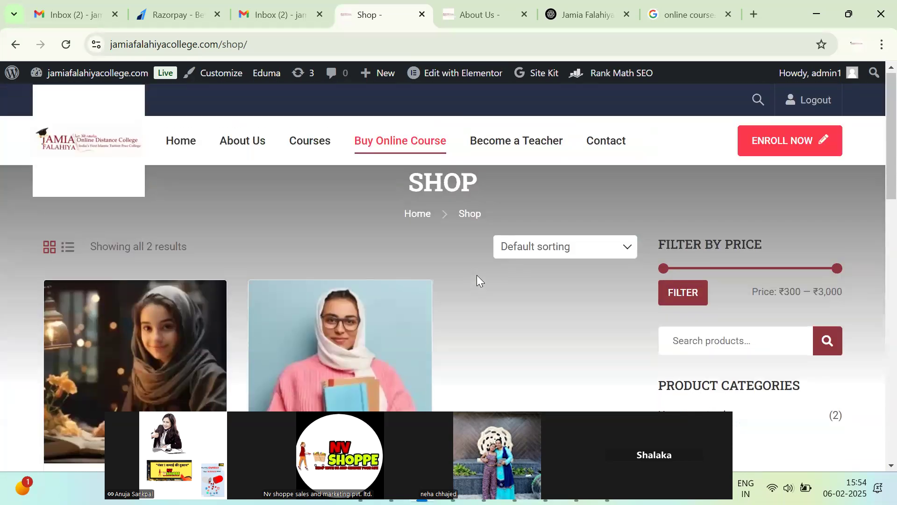
Open the Become a Teacher page from the site menu.
left_click(537, 146)
scroll(435, 295, "down", 3)
scroll(435, 294, "up", 3)
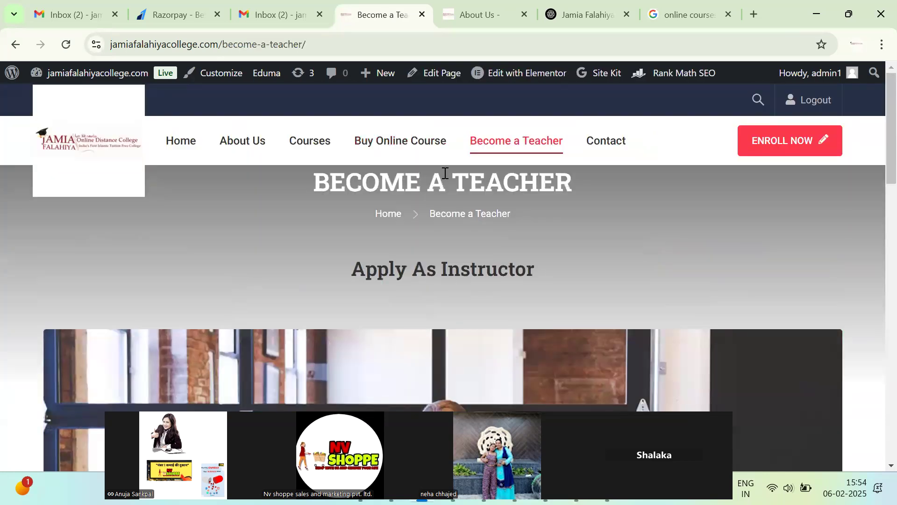
Open the Become a Teacher page in the Elementor editor.
triple_click(349, 182)
key("ctrl+f")
key("ctrl+c")
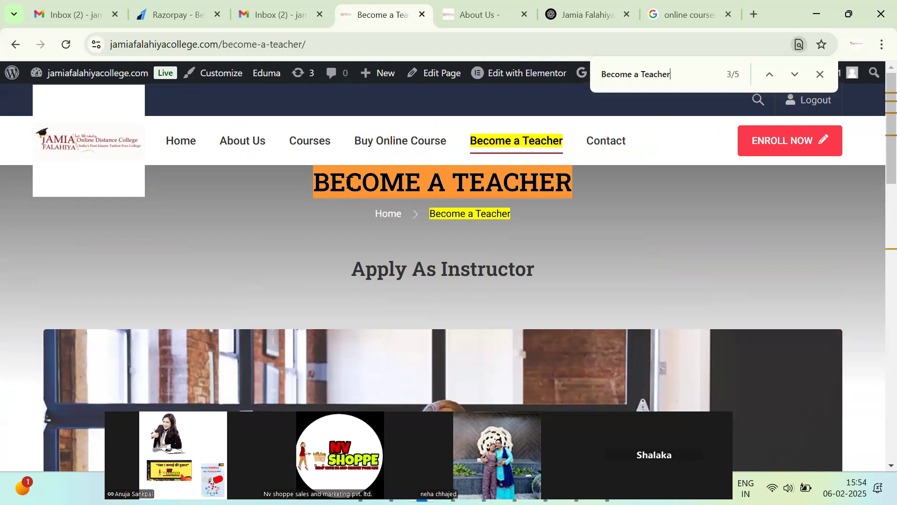
key("BackSpace")
left_click(524, 81)
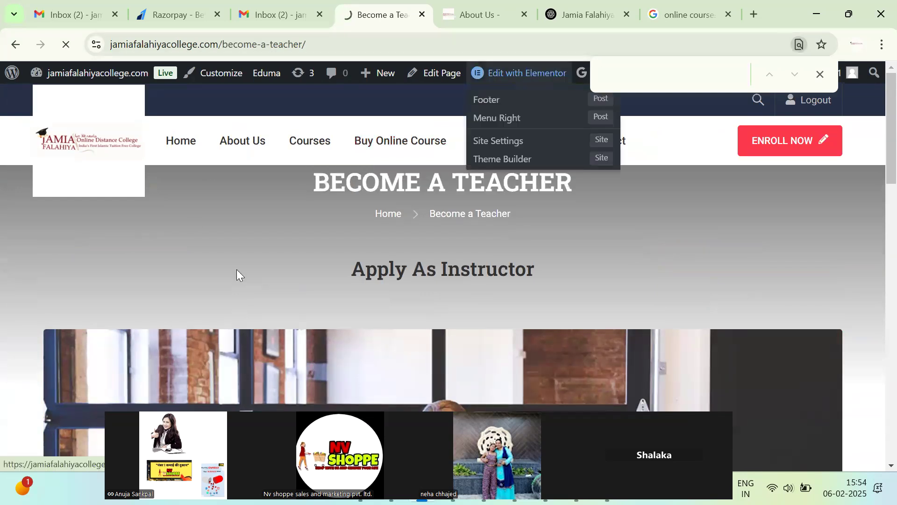
scroll(250, 285, "down", 5)
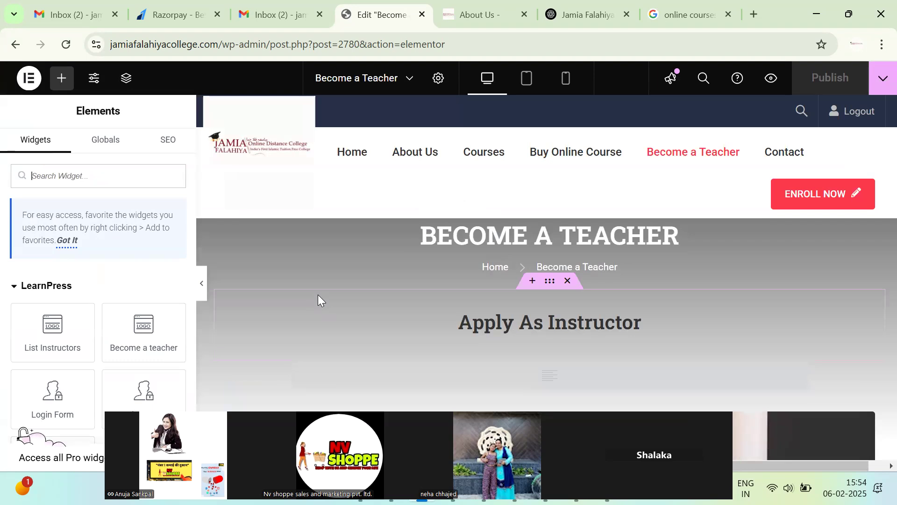
Set the page's Rank Math SEO title to 'Become a Teacher'.
left_click(163, 147)
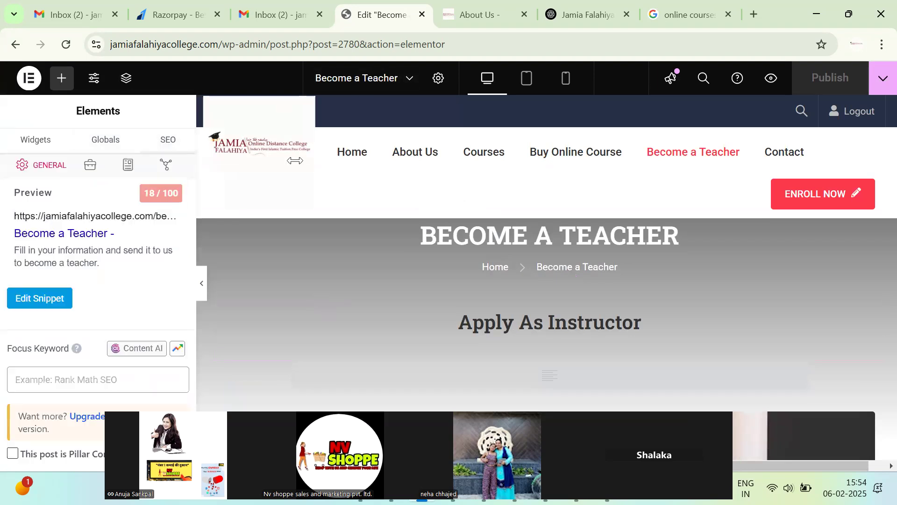
left_click(63, 298)
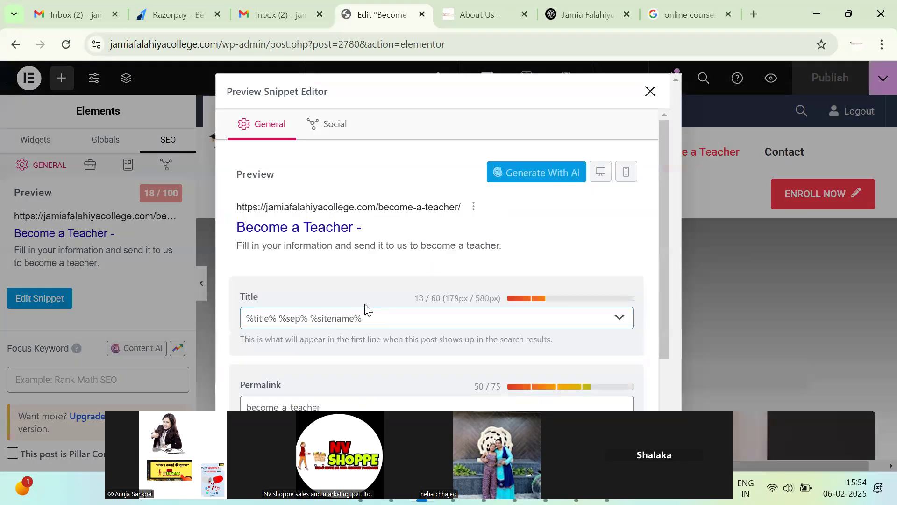
triple_click(361, 320)
key("ctrl+v")
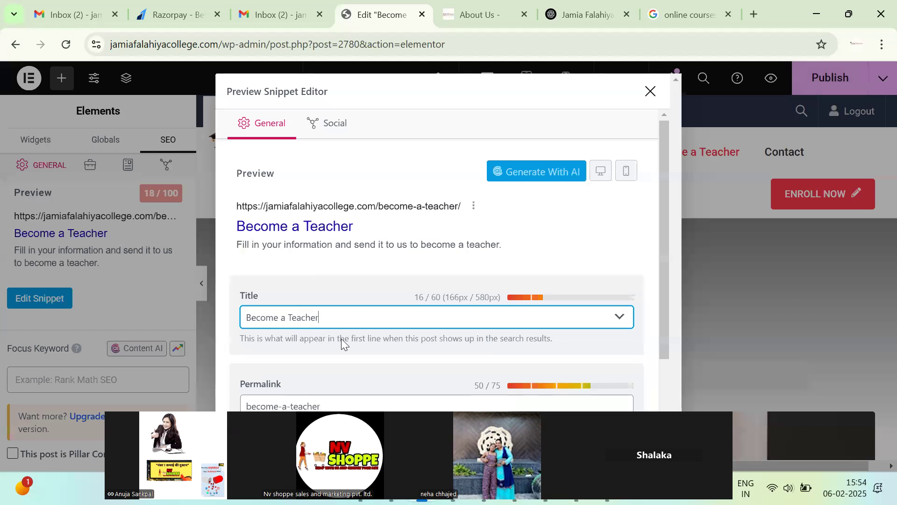
scroll(394, 364, "down", 3)
left_click(400, 356)
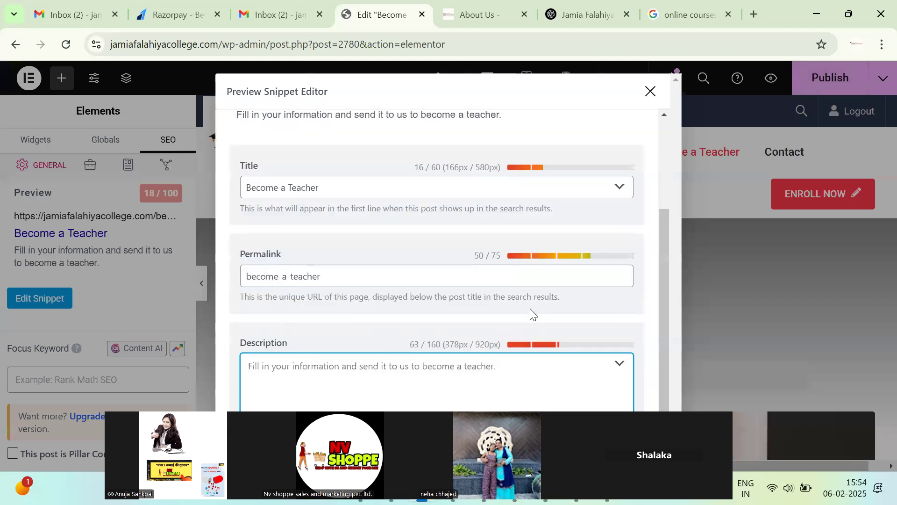
scroll(377, 310, "up", 3)
scroll(367, 341, "down", 3)
scroll(536, 248, "up", 3)
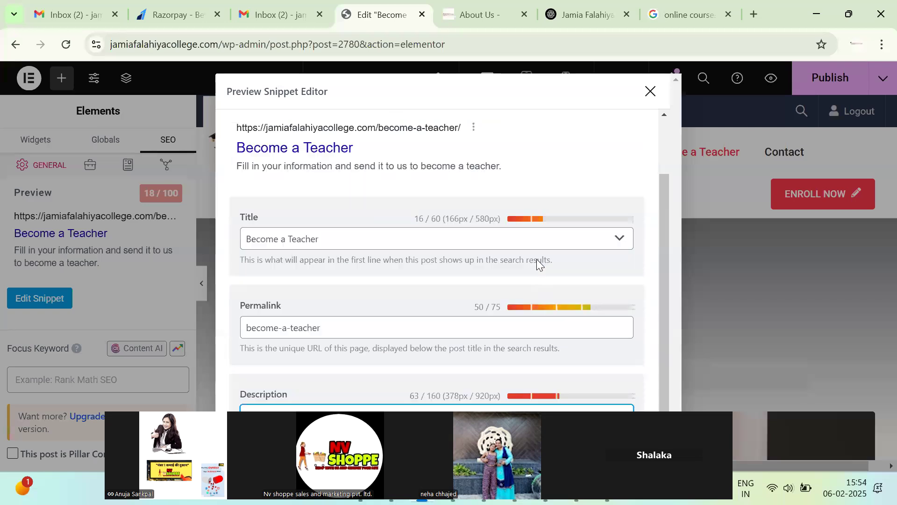
left_click(653, 92)
Add 'Become a Teacher' as the focus keyword and publish the page.
left_click(75, 381)
key("ctrl+v")
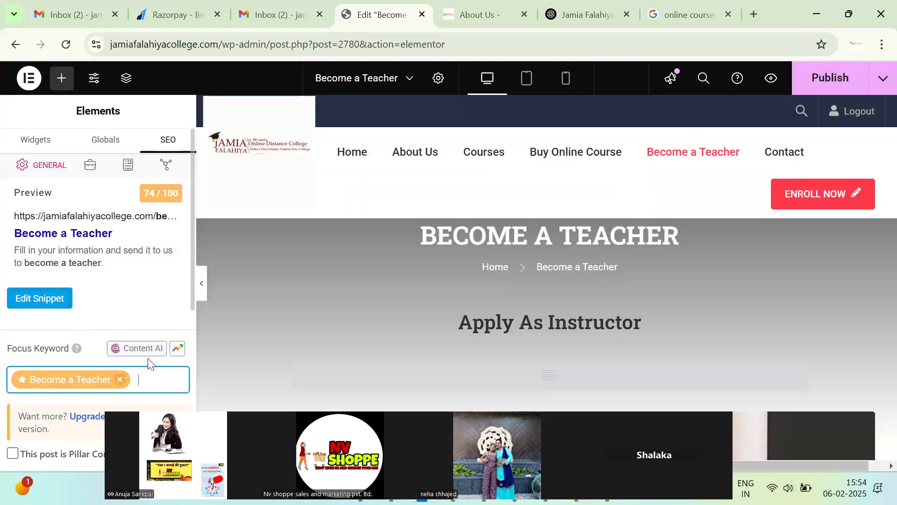
left_click(827, 78)
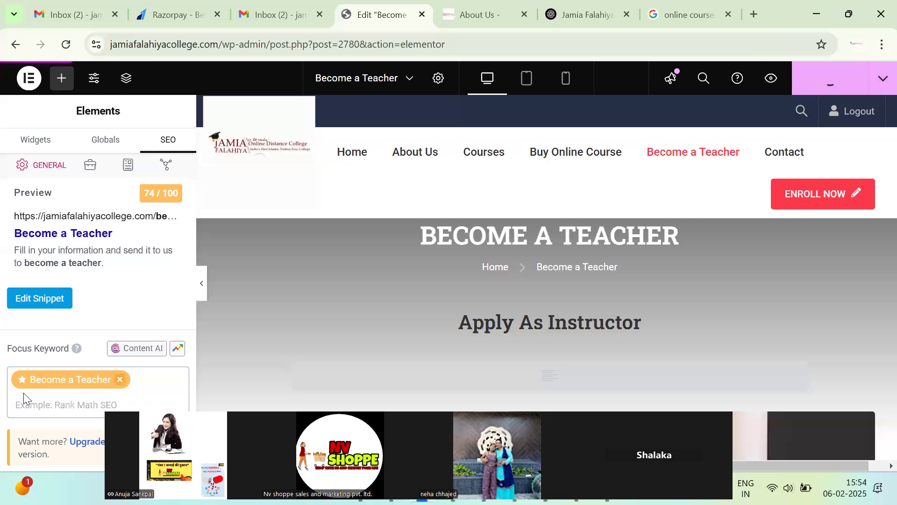
scroll(380, 400, "down", 5)
scroll(354, 326, "up", 5)
left_click_drag(228, 39, 474, 38)
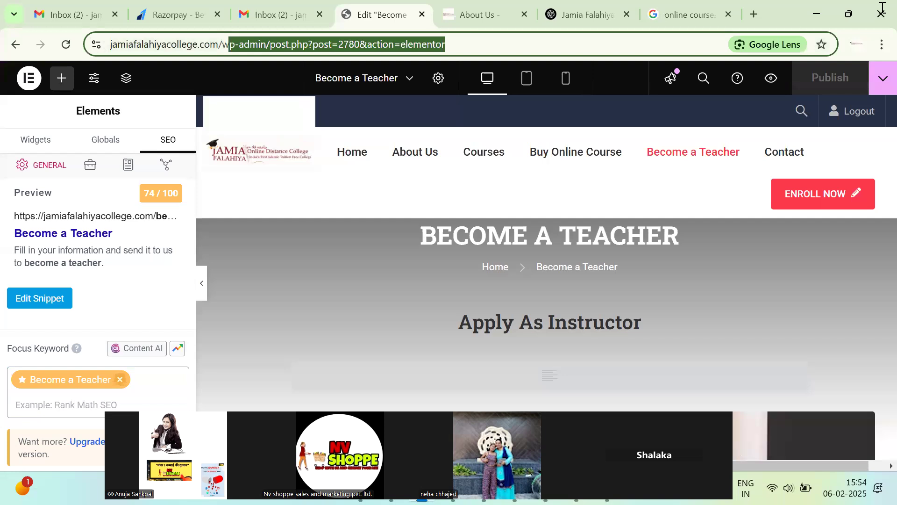
Go to the Contact page and open it in the Elementor editor.
key("BackSpace")
key("Return")
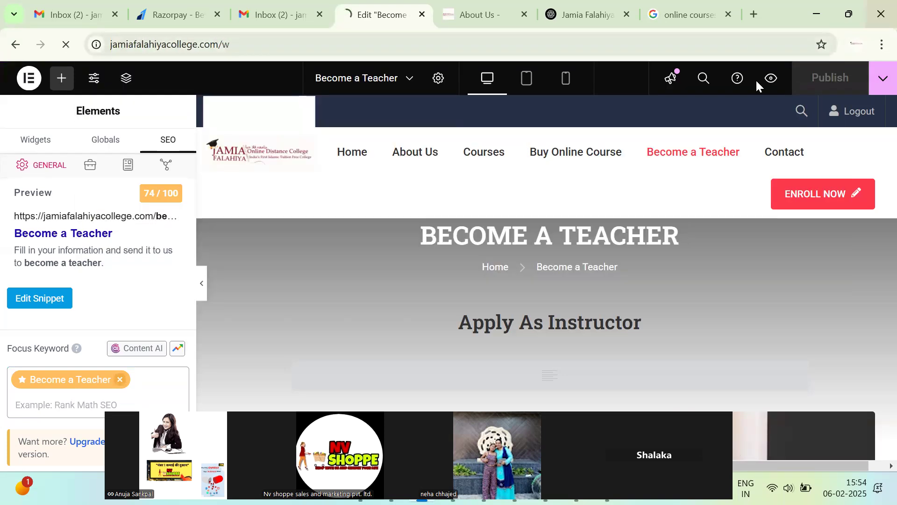
left_click(604, 148)
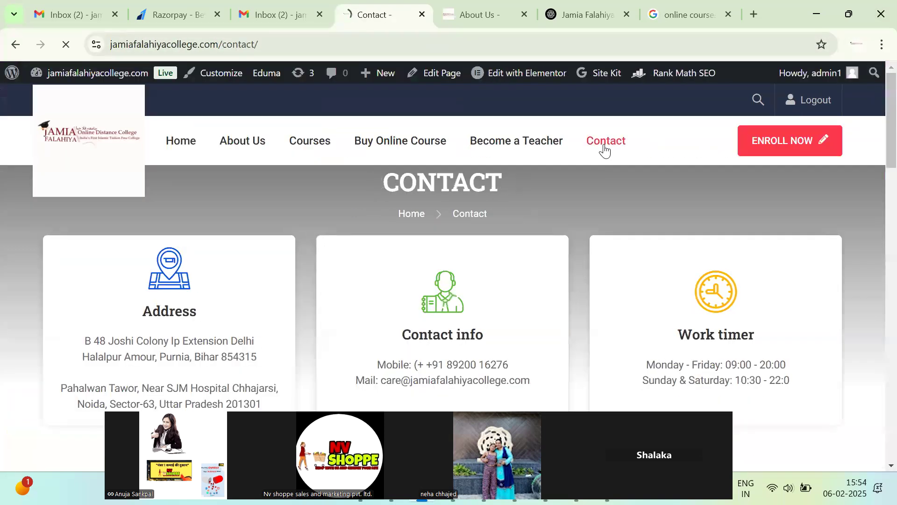
scroll(385, 304, "down", 12)
scroll(406, 123, "up", 15)
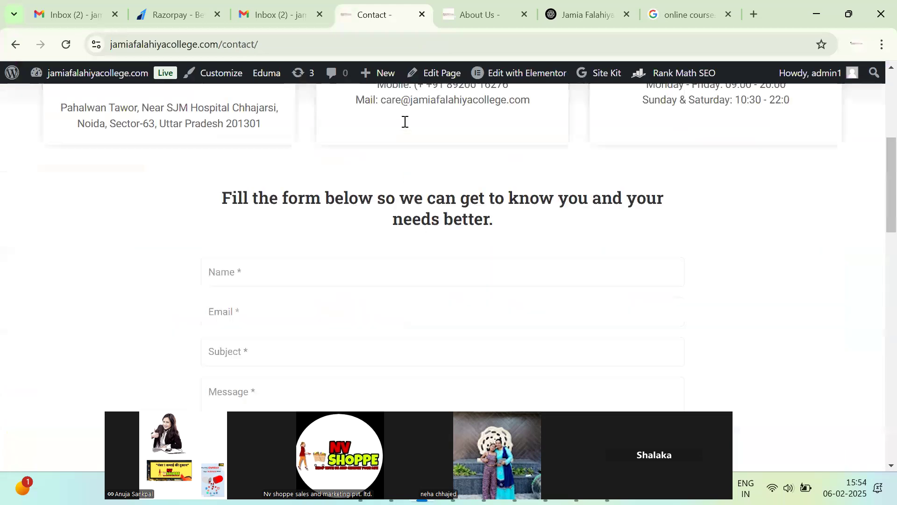
left_click(505, 74)
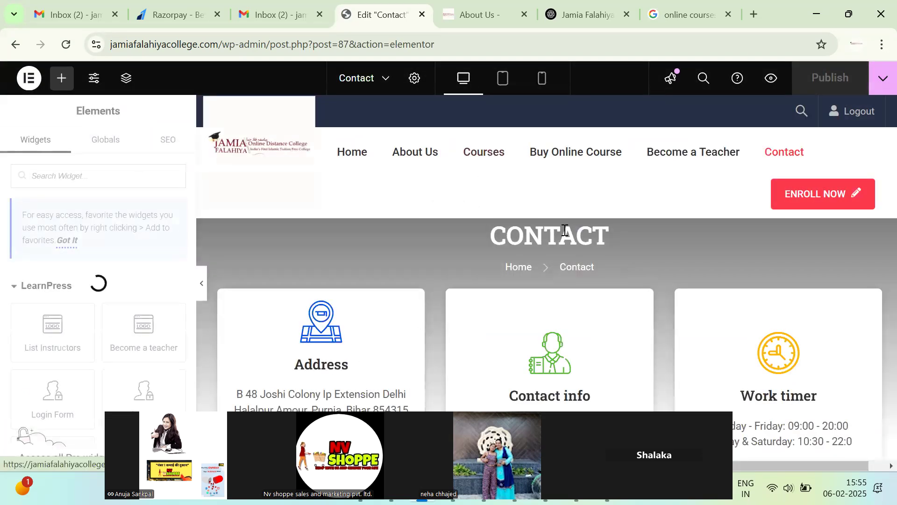
double_click(564, 229)
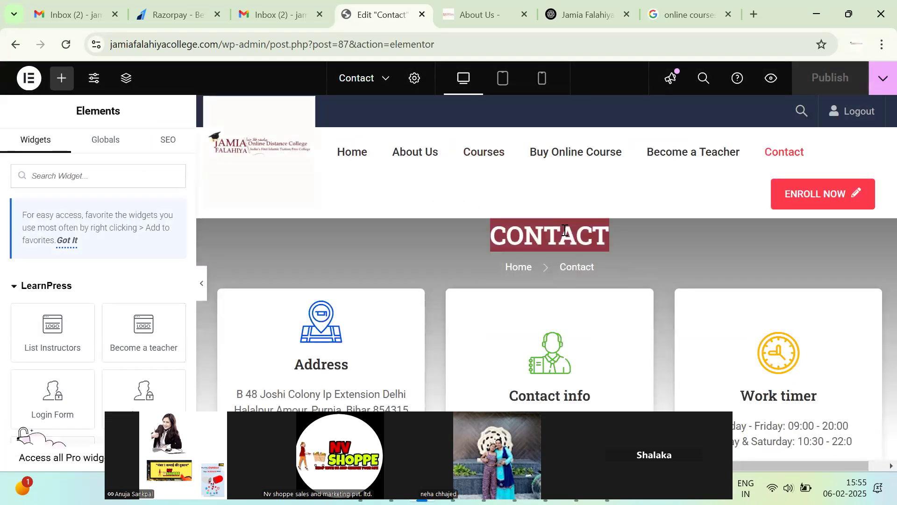
key("ctrl+f")
key("Caps_Lock")
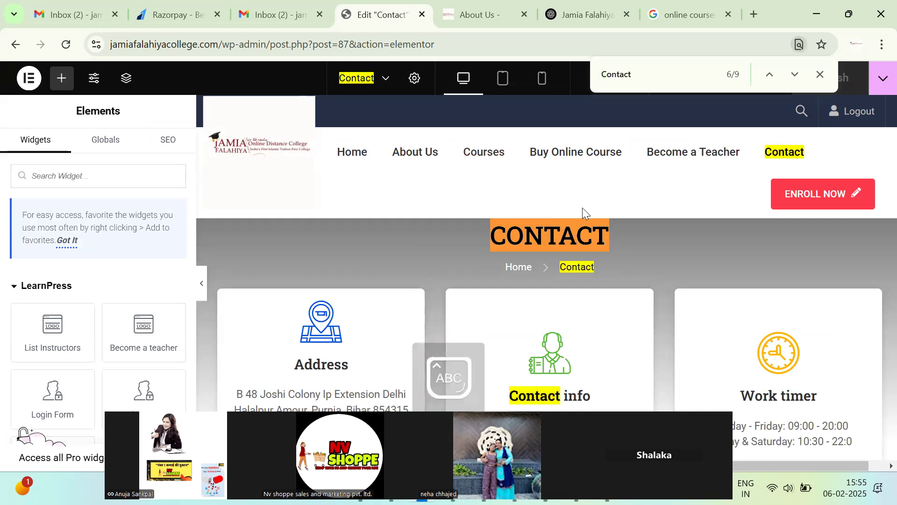
left_click(644, 71)
key("ctrl+c")
Set the Contact page's Rank Math SEO title to 'Contact'.
left_click(161, 139)
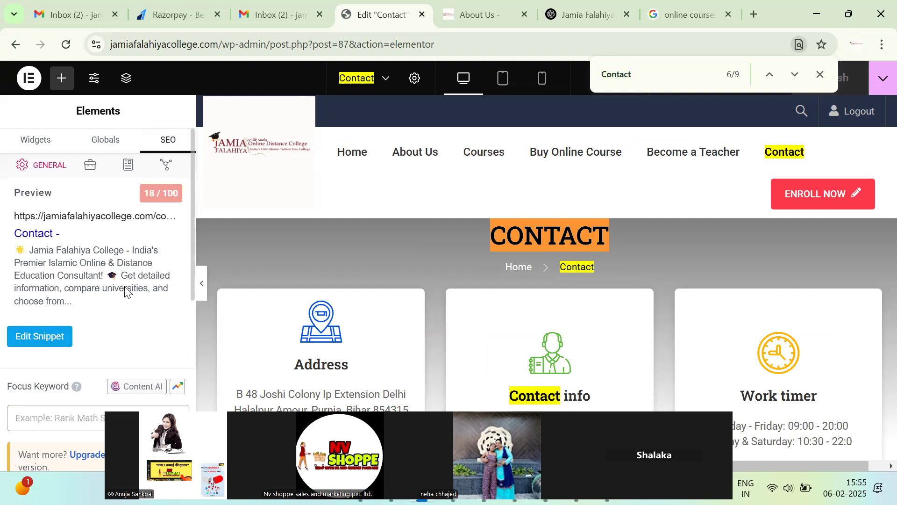
left_click(126, 292)
left_click(327, 332)
key("ctrl+a")
key("ctrl+v")
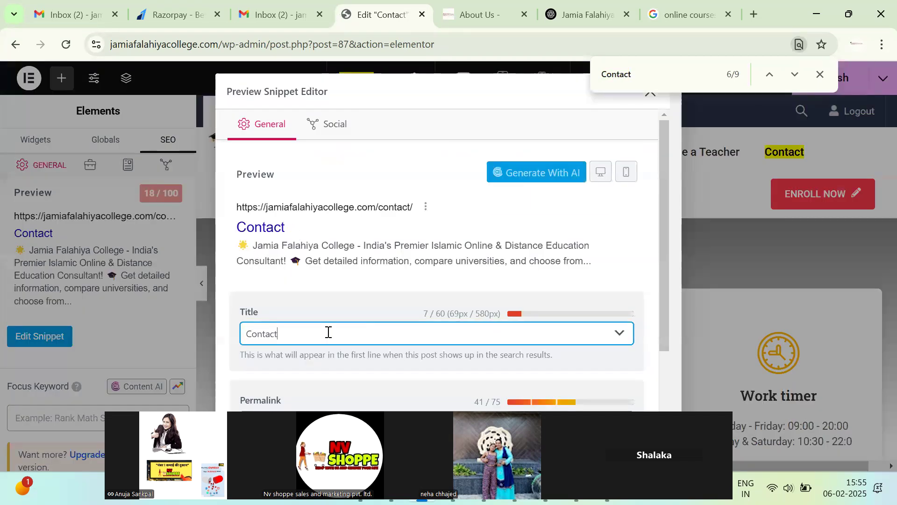
scroll(322, 327, "down", 3)
left_click(386, 373)
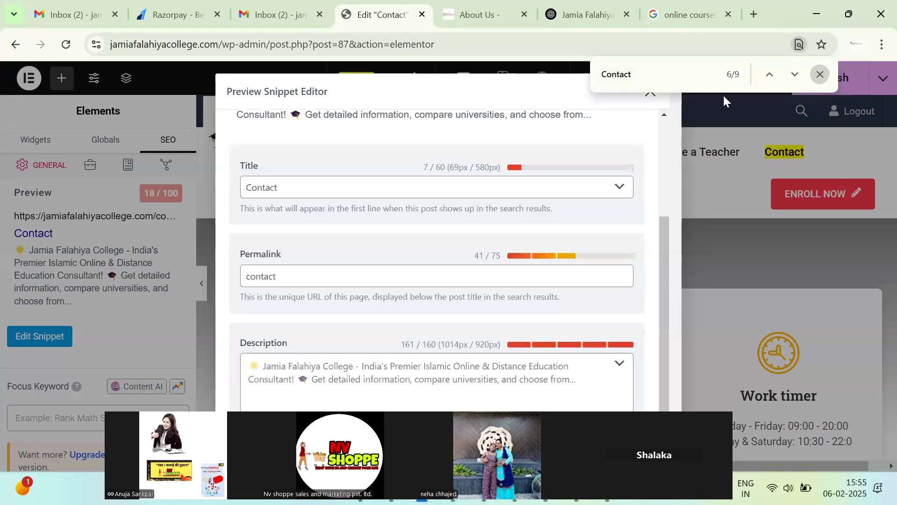
left_click(819, 75)
left_click(650, 93)
Add 'Contact' as the focus keyword and publish the update.
left_click(87, 406)
type("Contact")
key("Return")
scroll(128, 382, "down", 6)
scroll(139, 306, "down", 2)
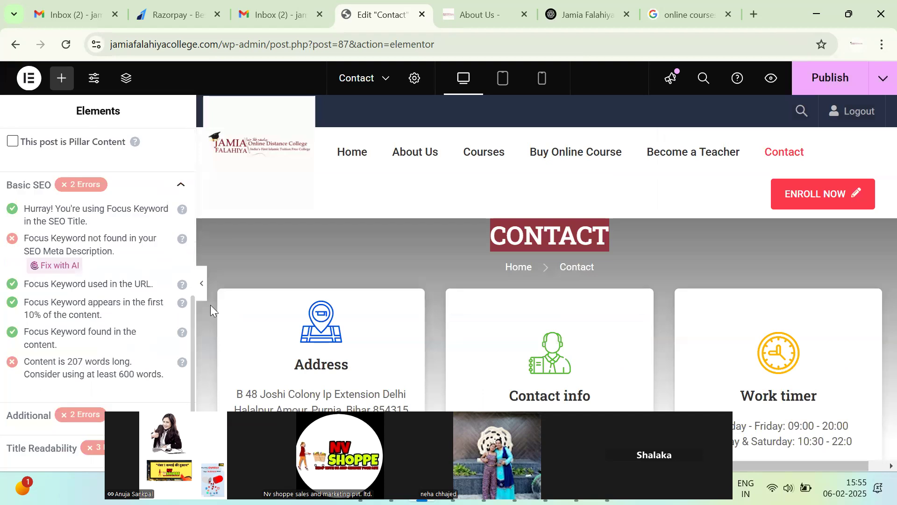
scroll(210, 304, "down", 1)
left_click(825, 86)
scroll(121, 305, "up", 1)
scroll(73, 327, "up", 7)
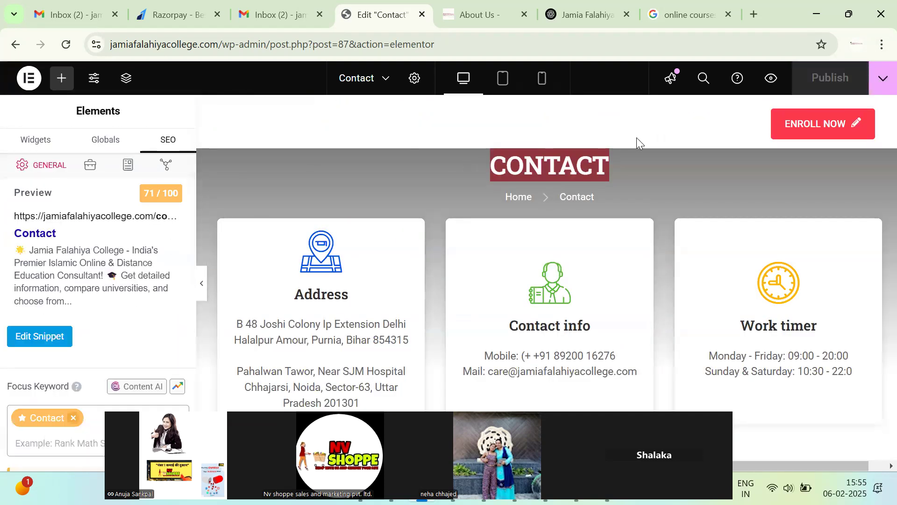
scroll(448, 183, "up", 2)
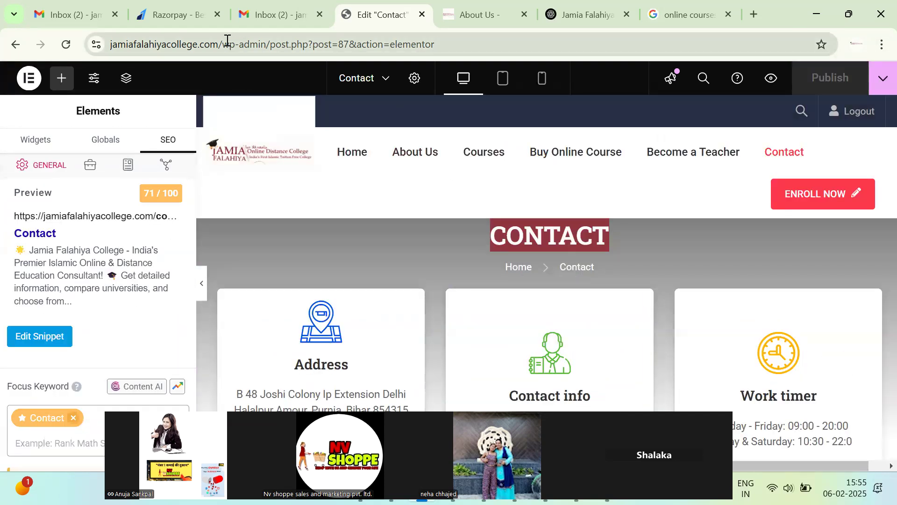
Return to the college site's homepage and select its web address.
left_click_drag(228, 42, 546, 42)
key("BackSpace")
key("Return")
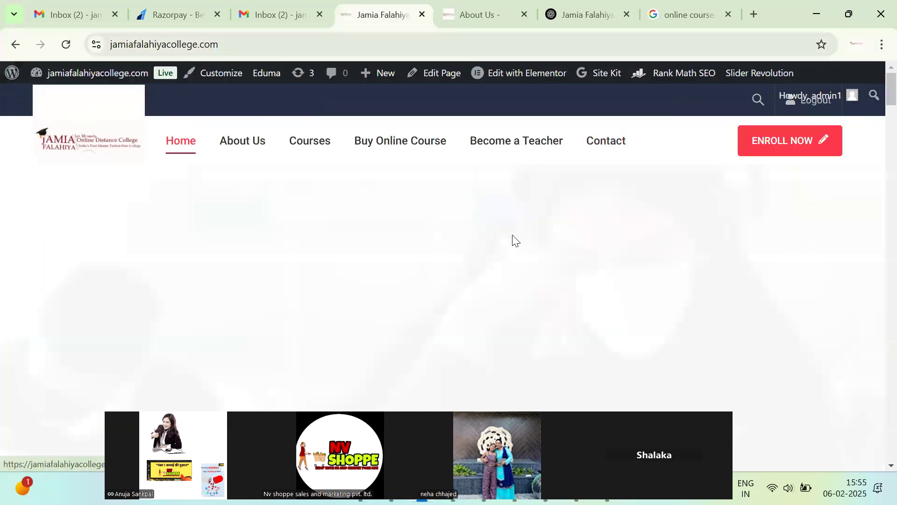
scroll(336, 220, "down", 10)
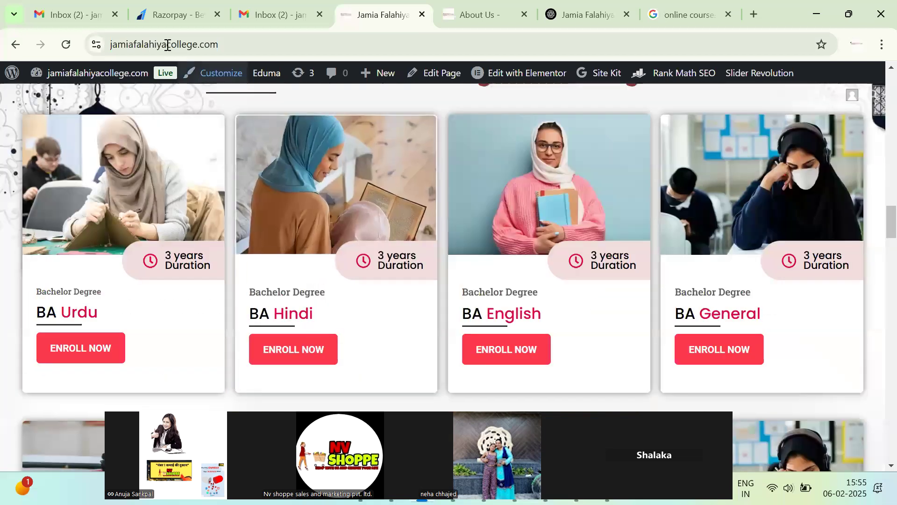
double_click(166, 44)
key("shift+End")
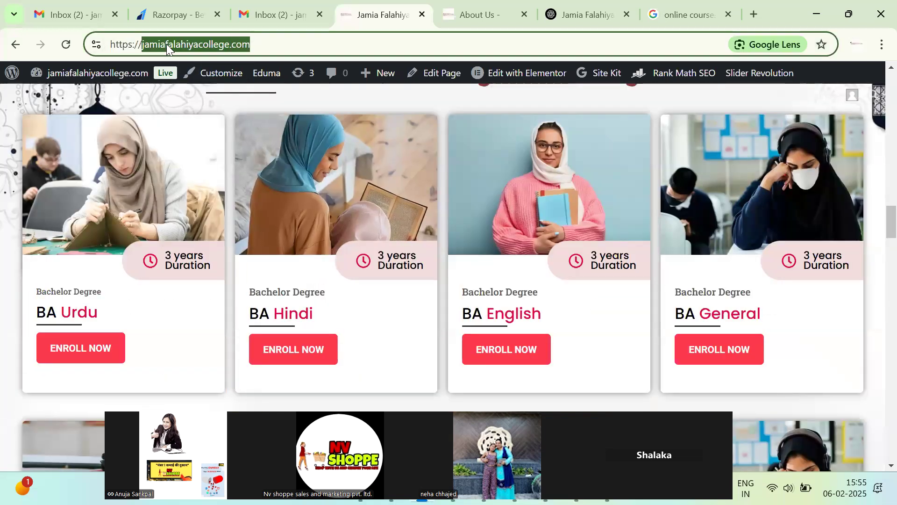
Replace the Google query with a Collegedunia search, then return to the About Us page.
left_click(564, 7)
left_click(641, 13)
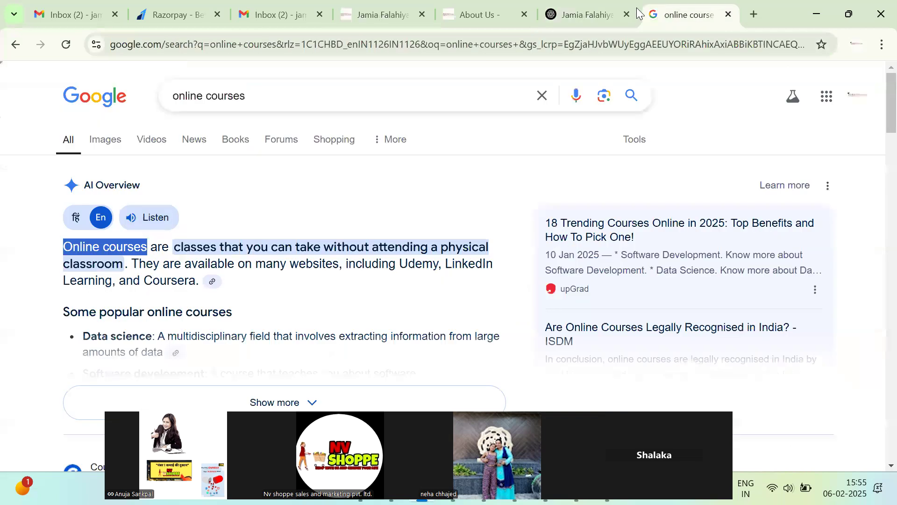
triple_click(238, 97)
type("COL")
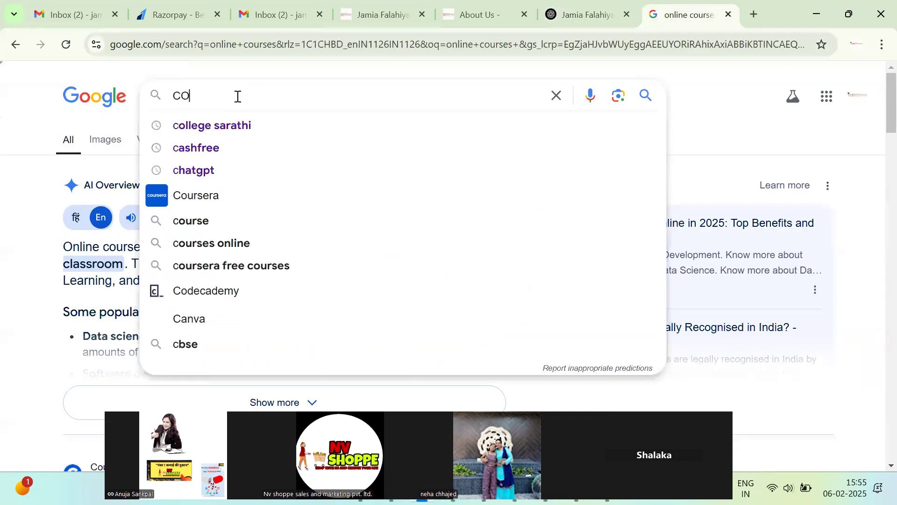
type("LEGE ")
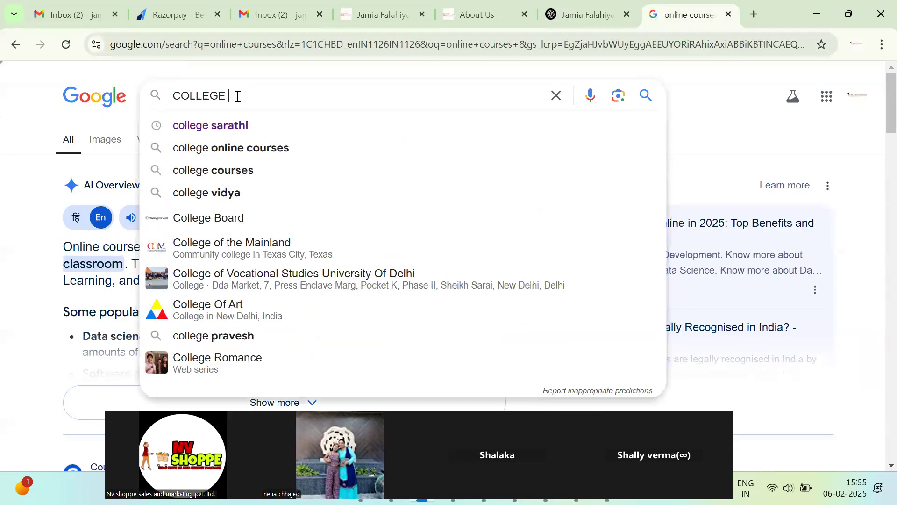
type("DU")
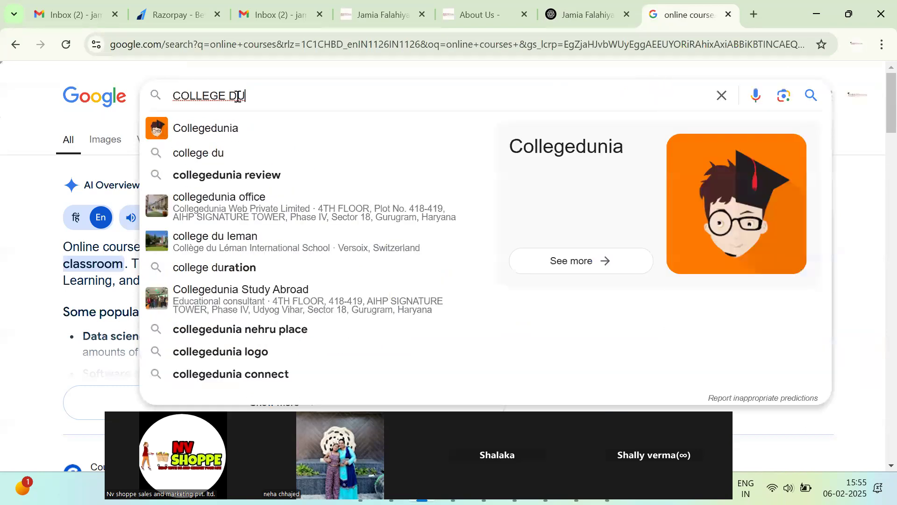
left_click(225, 133)
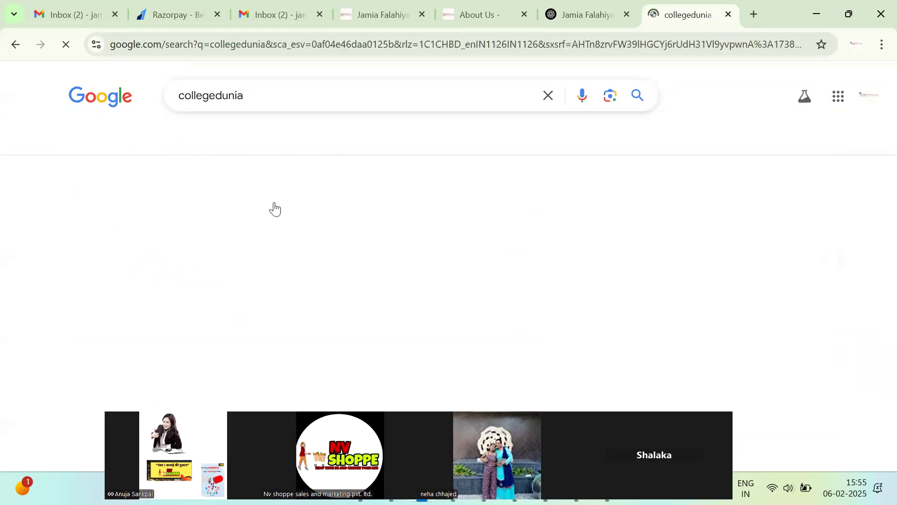
scroll(280, 229, "down", 3)
left_click(506, 4)
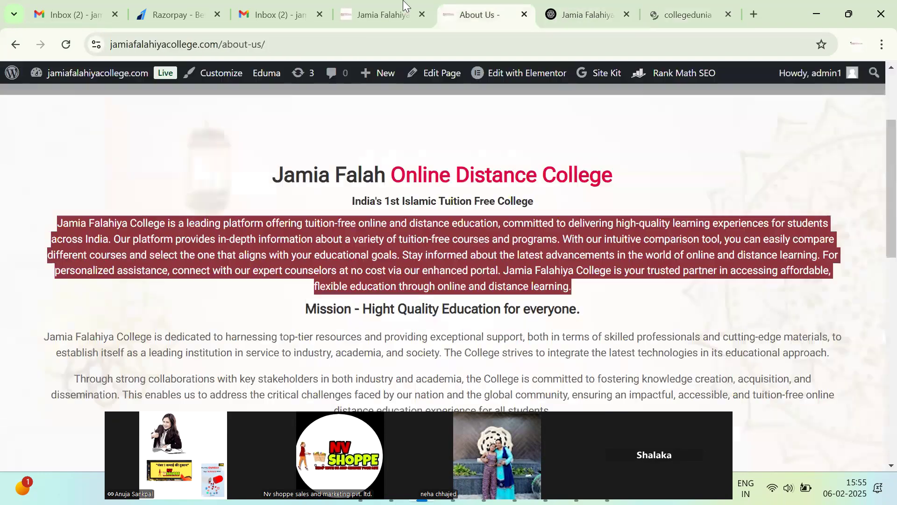
Delete the Google security alert email in Gmail and read Rank Math's welcome email.
left_click(404, 5)
left_click(300, 6)
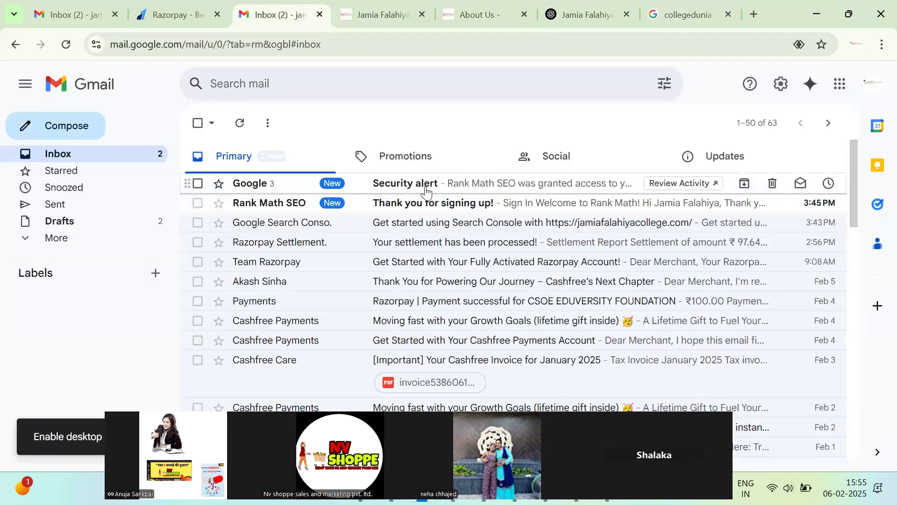
left_click(425, 188)
left_click(298, 124)
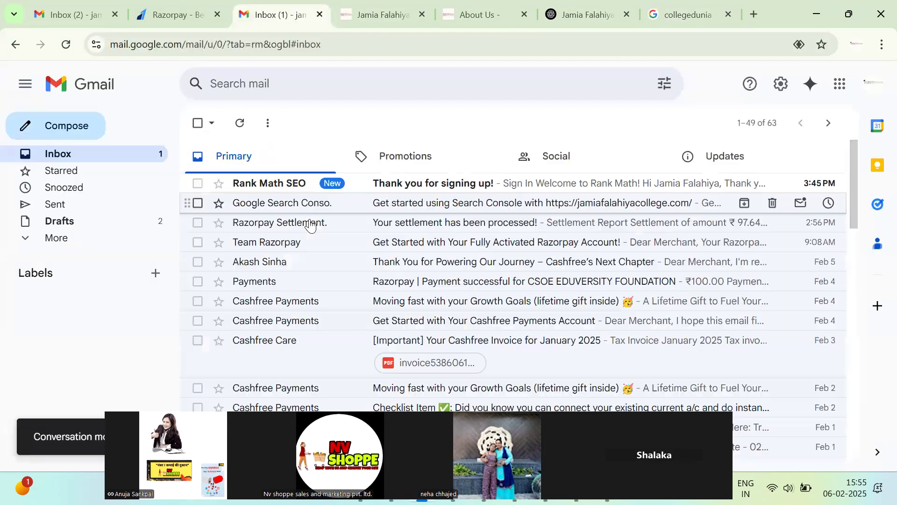
left_click(410, 188)
scroll(383, 294, "down", 4)
scroll(383, 295, "up", 4)
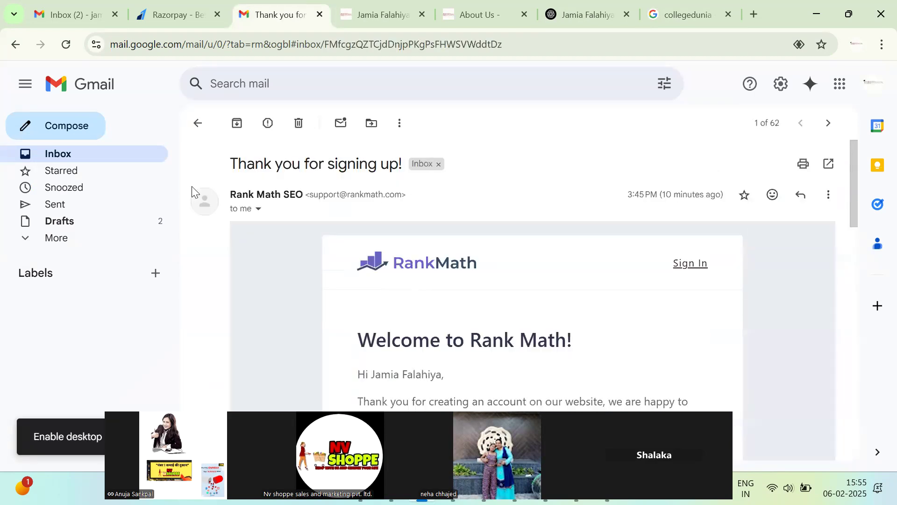
Allow Google Search to use the precise location on the Collegedunia results.
left_click(486, 10)
left_click(400, 6)
left_click(481, 9)
left_click(668, 12)
left_click(464, 286)
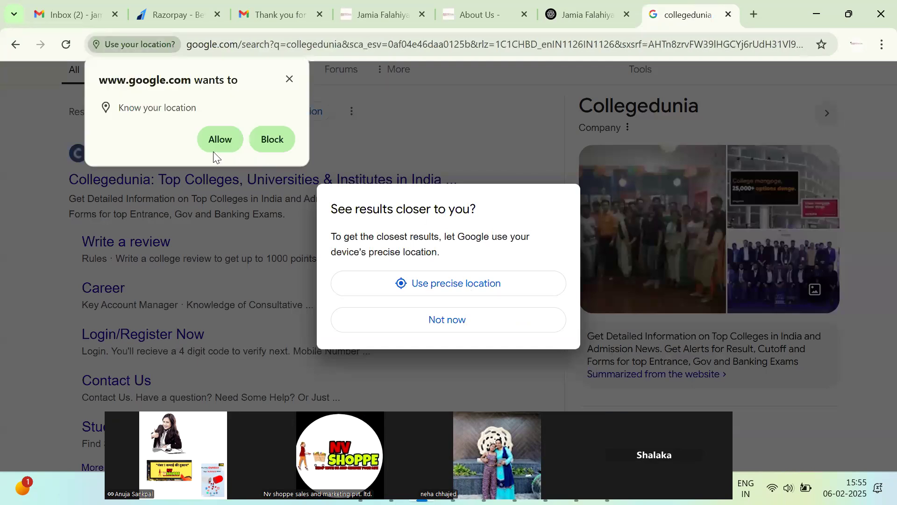
left_click(215, 147)
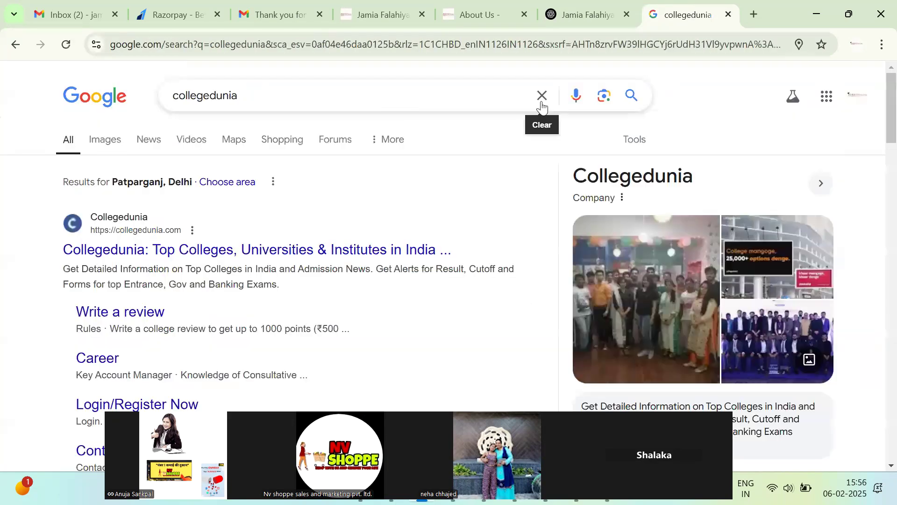
Search Google for 'google my business LISTING' in place of the Collegedunia query.
left_click(317, 83)
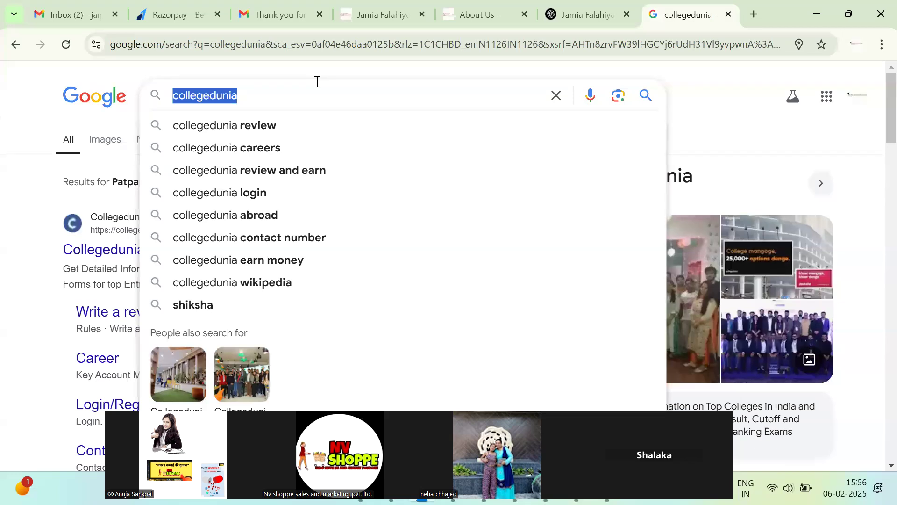
key("BackSpace")
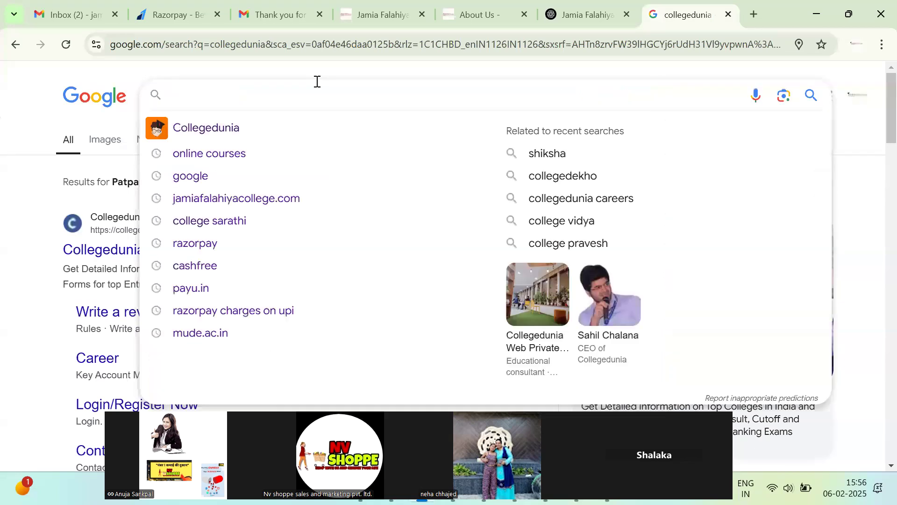
type("GOOGLE MY BU")
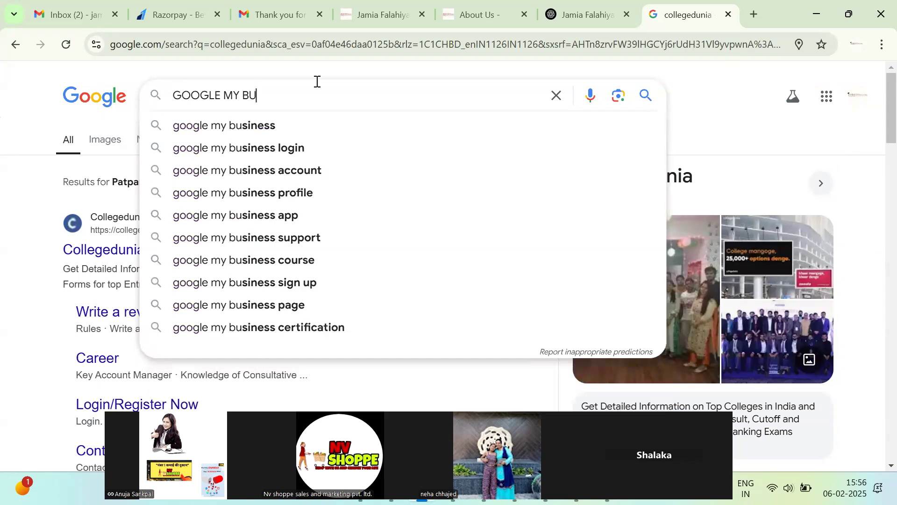
key("Down")
type("LISTING")
key("Return")
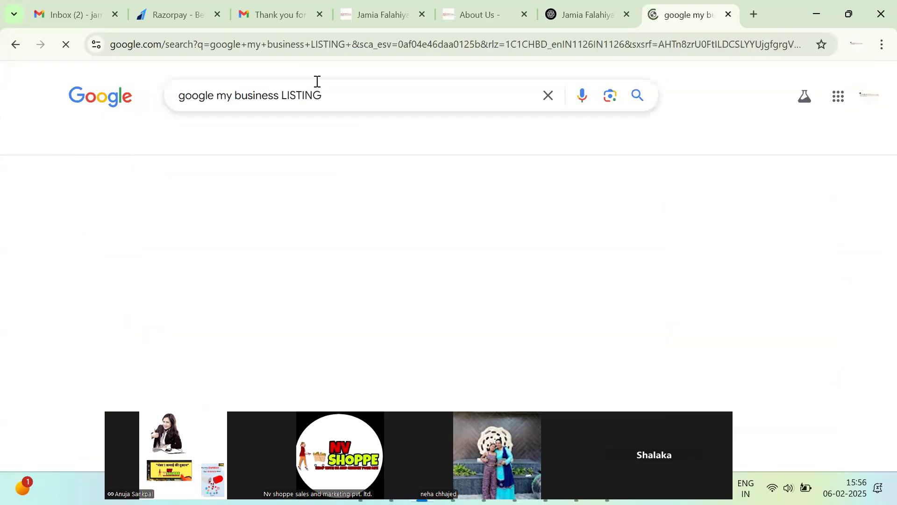
Search 'NEAREST CAFE' from the Google home page.
left_click(84, 101)
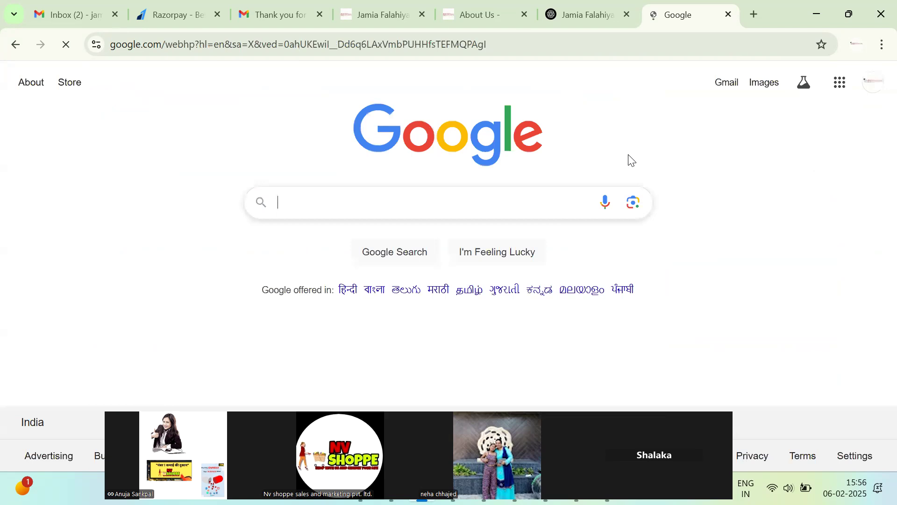
left_click(434, 204)
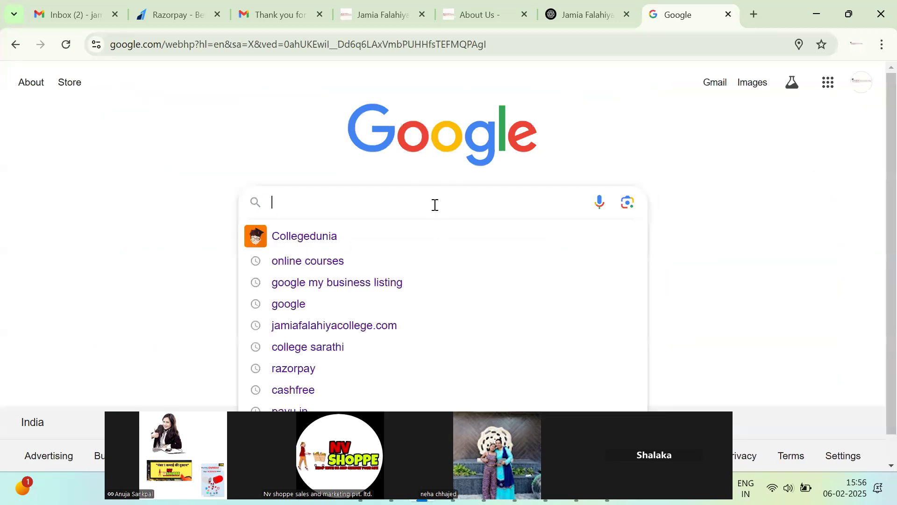
type("NEAREST")
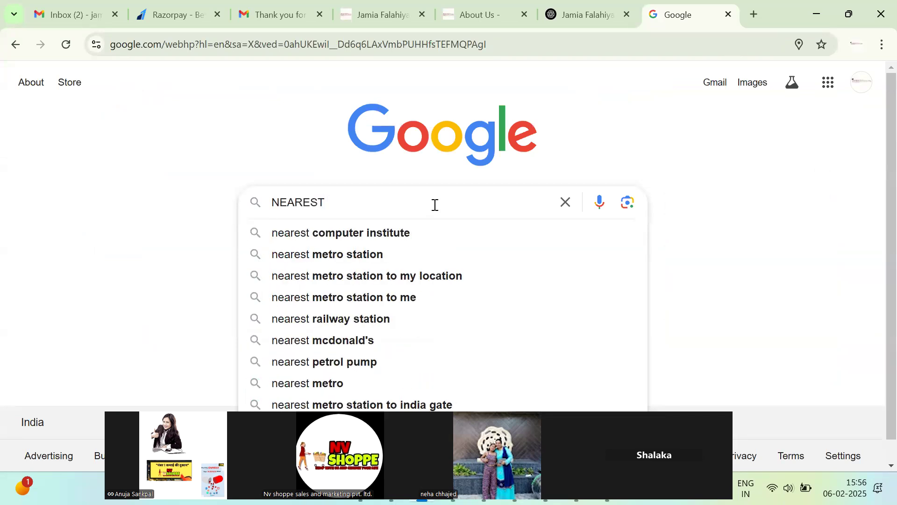
type(" CAFE")
key("Return")
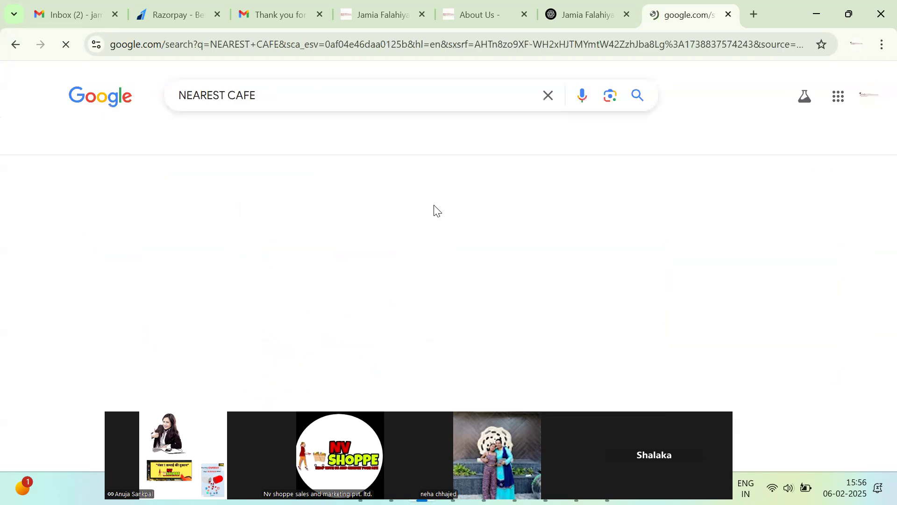
Browse the nearest cafe results and view Desi Taste Cafe's details.
scroll(223, 271, "down", 6)
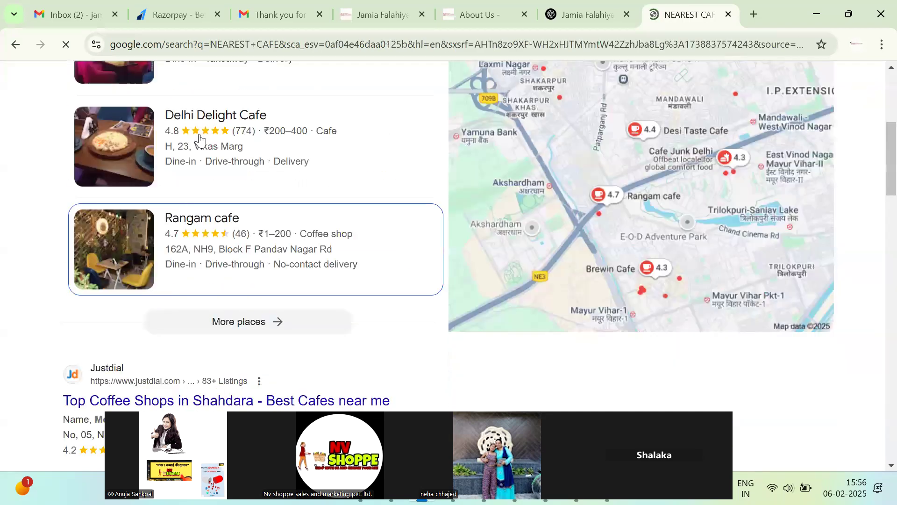
scroll(222, 244, "up", 4)
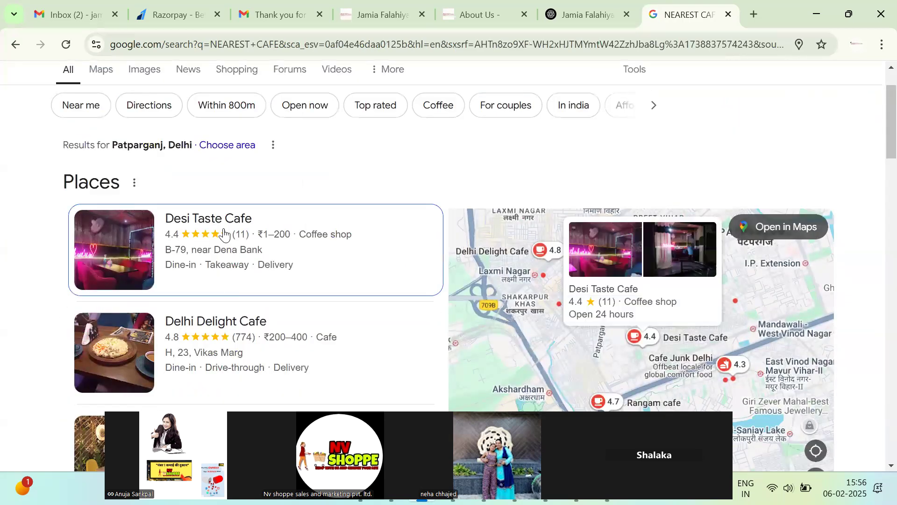
left_click(300, 260)
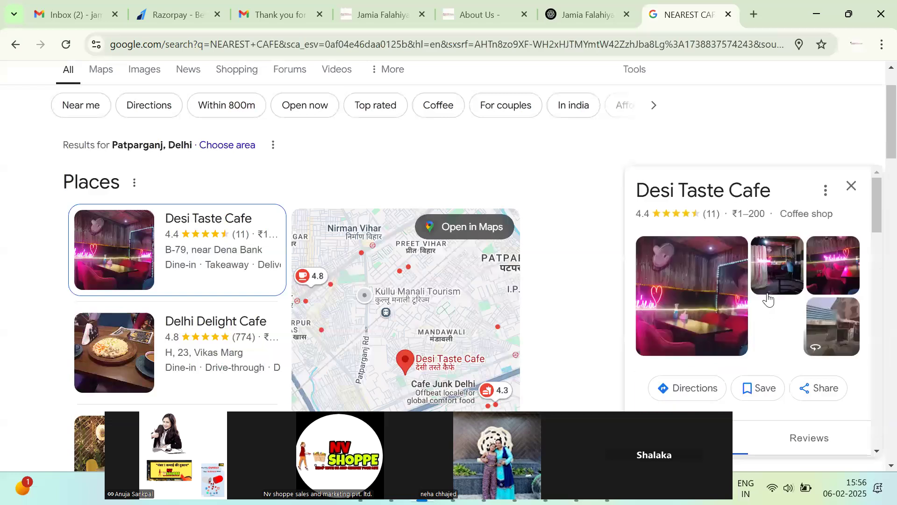
scroll(768, 302, "down", 3)
scroll(199, 231, "up", 2)
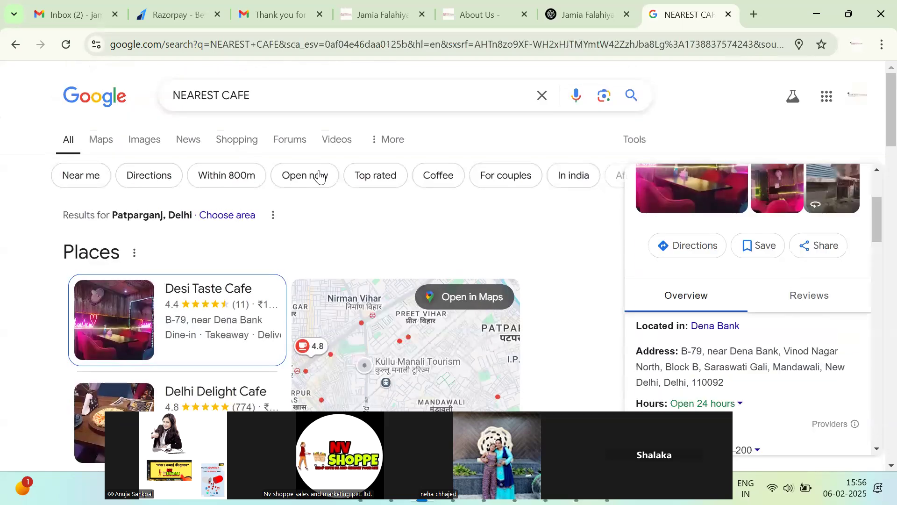
Search for 'wifi provider near me' and scroll the local provider results.
left_click(284, 93)
triple_click(285, 92)
key("BackSpace")
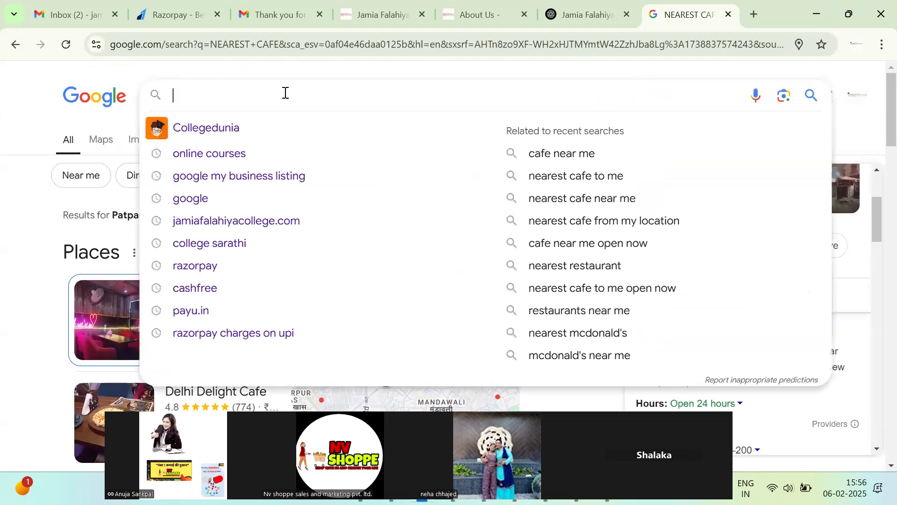
type("WIFI")
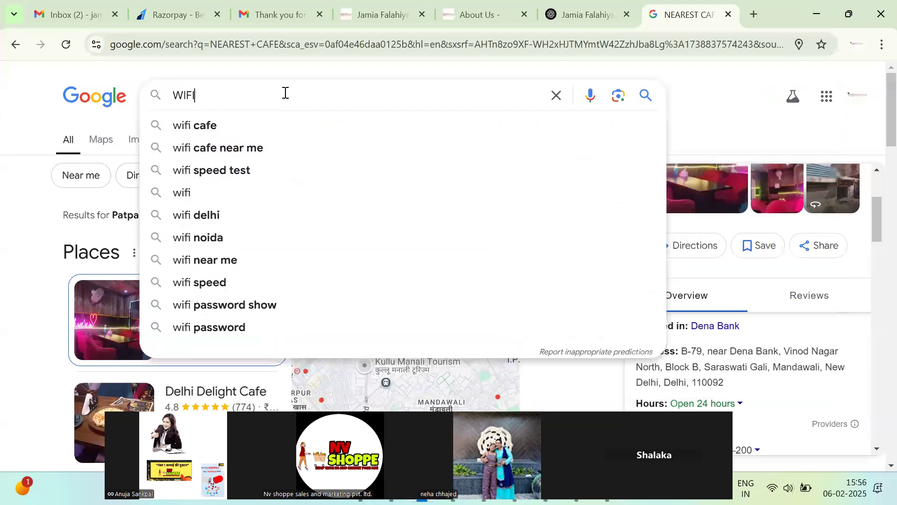
type(" PRO")
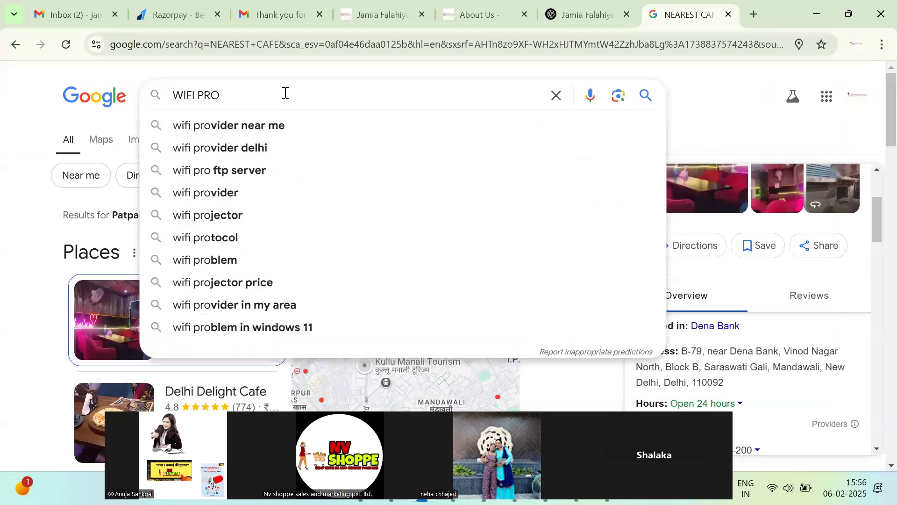
left_click(273, 127)
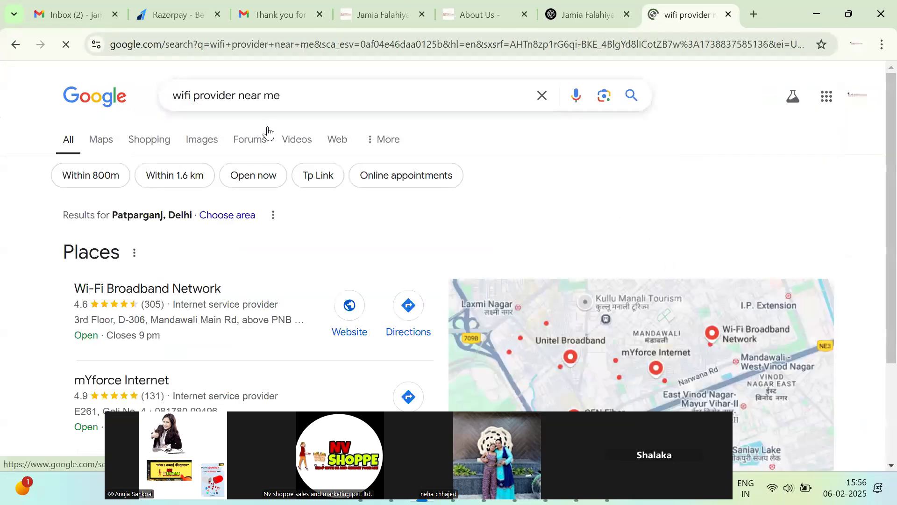
scroll(206, 254, "down", 7)
scroll(206, 254, "up", 7)
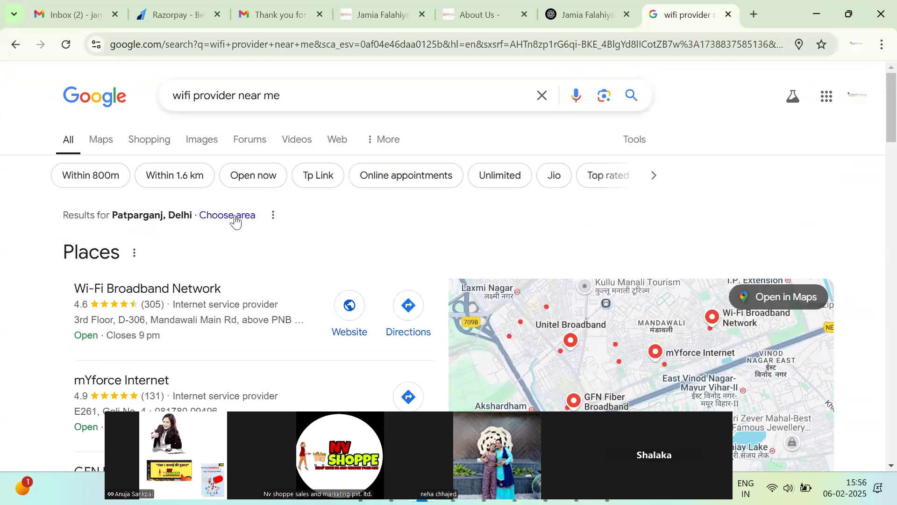
Search Google for 'HOME PROVIDER NEAR ME' and scroll the results.
left_click(304, 84)
key("ctrl+a")
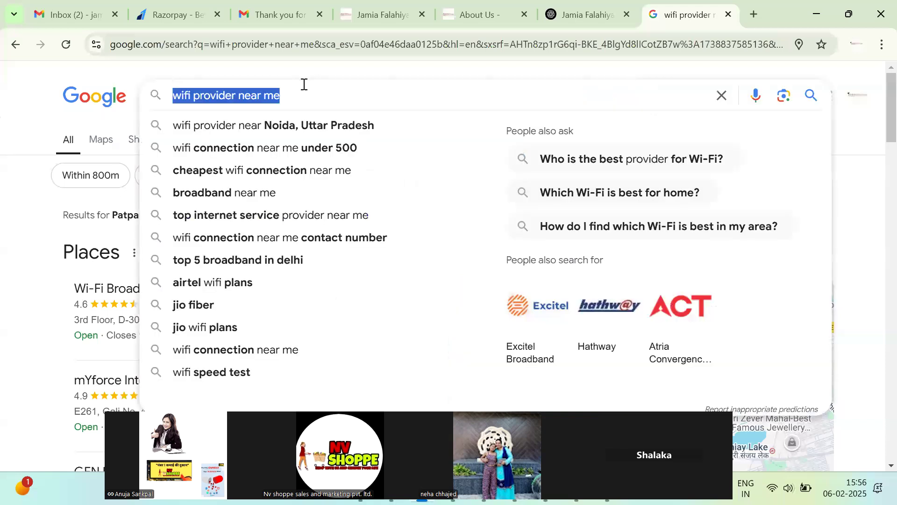
key("BackSpace")
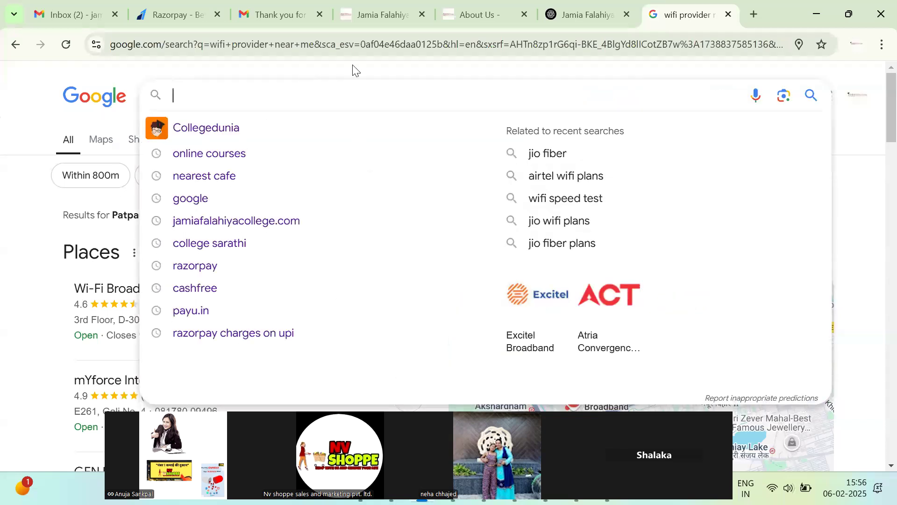
type("HOM")
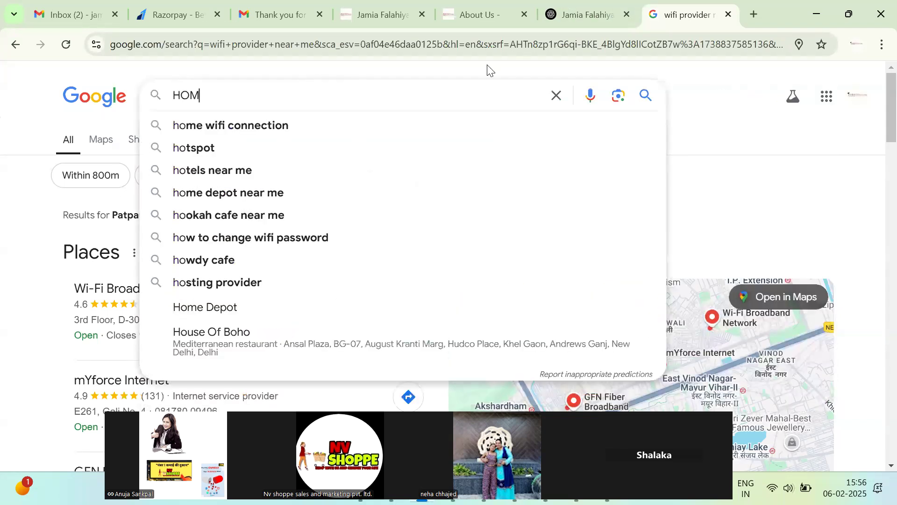
type("E PROVID")
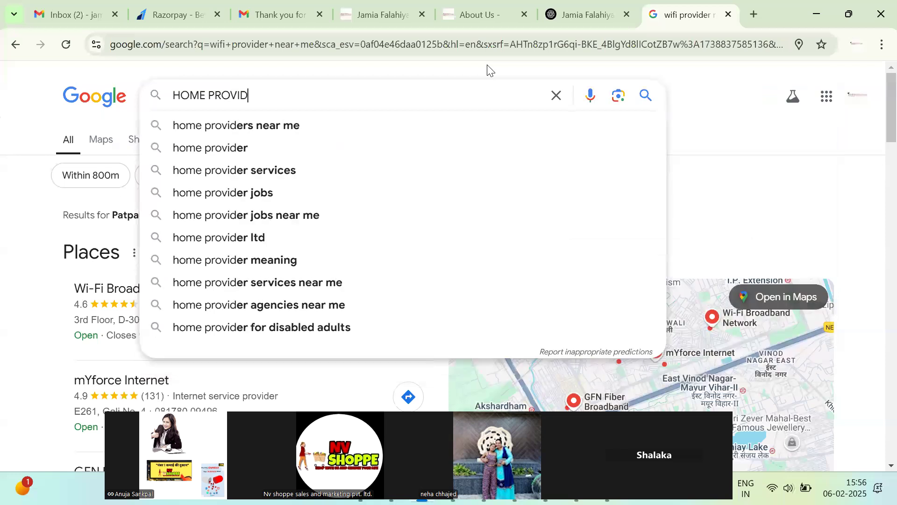
type("ER NEAR ME")
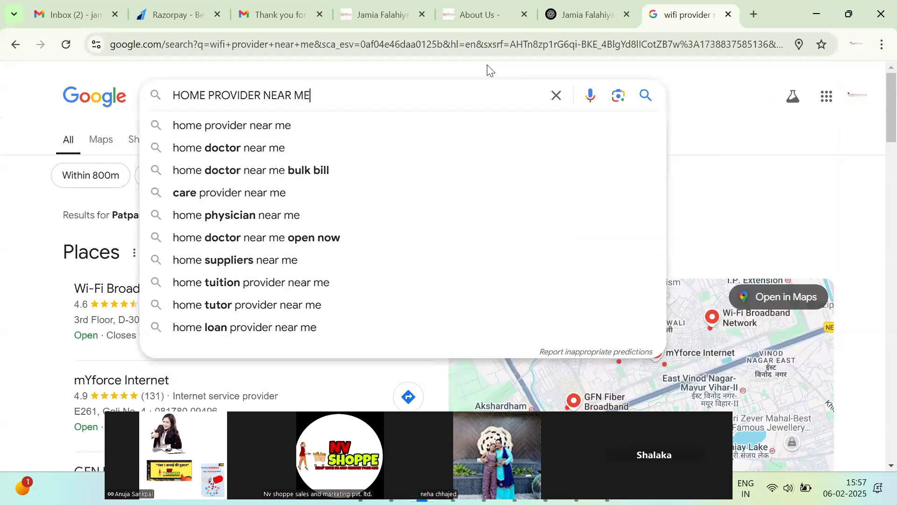
key("Return")
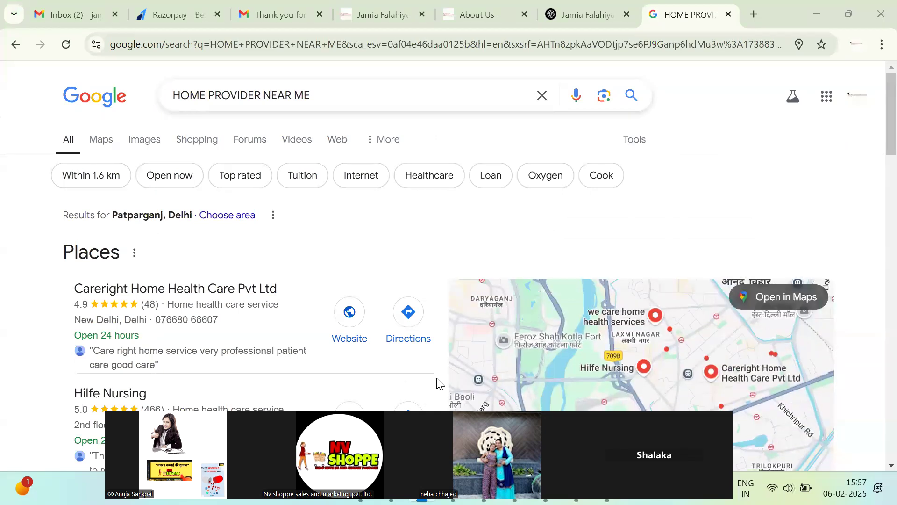
scroll(243, 264, "down", 9)
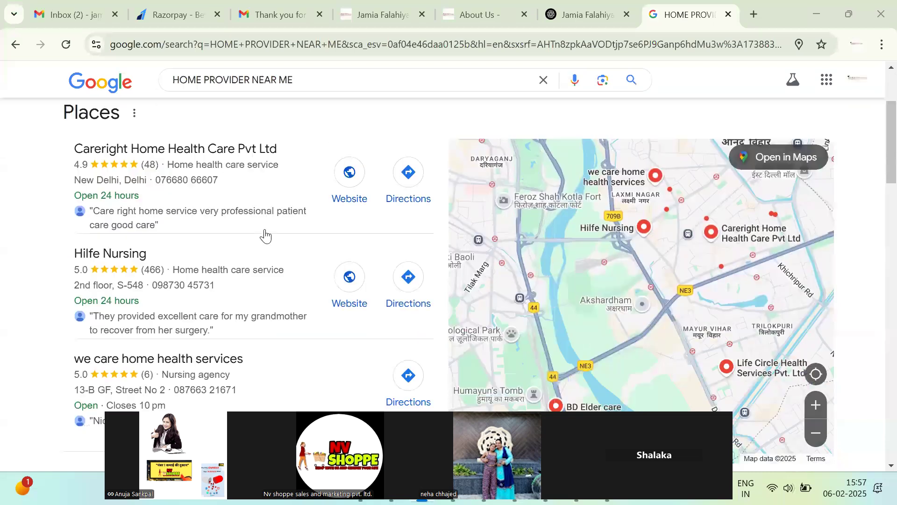
scroll(280, 224, "up", 10)
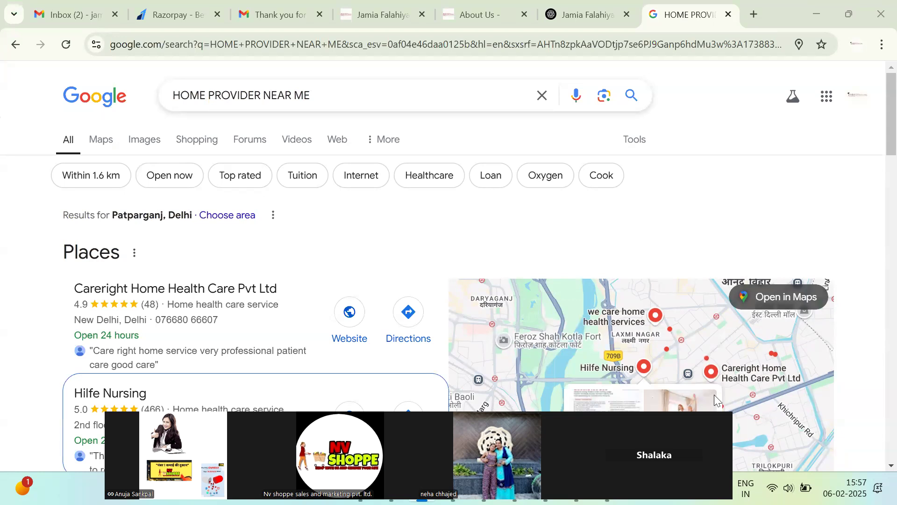
scroll(320, 282, "down", 10)
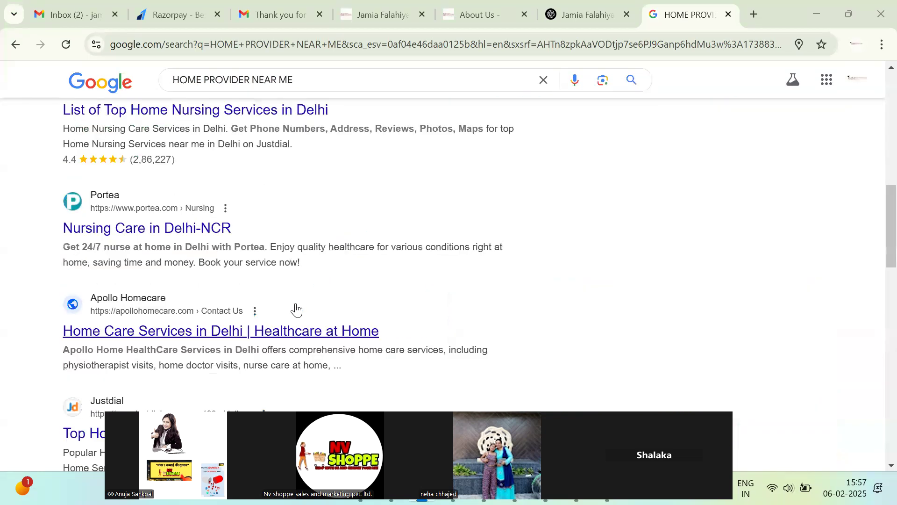
scroll(294, 310, "up", 10)
Search 'google my business LISTING' from the Google home page, then select all text in Notepad.
left_click(88, 93)
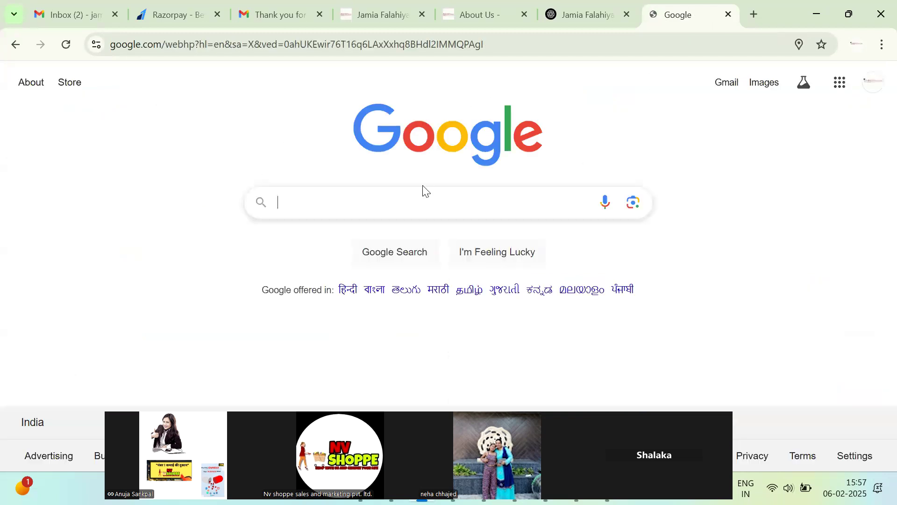
left_click(423, 203)
type("GOOGLE MY")
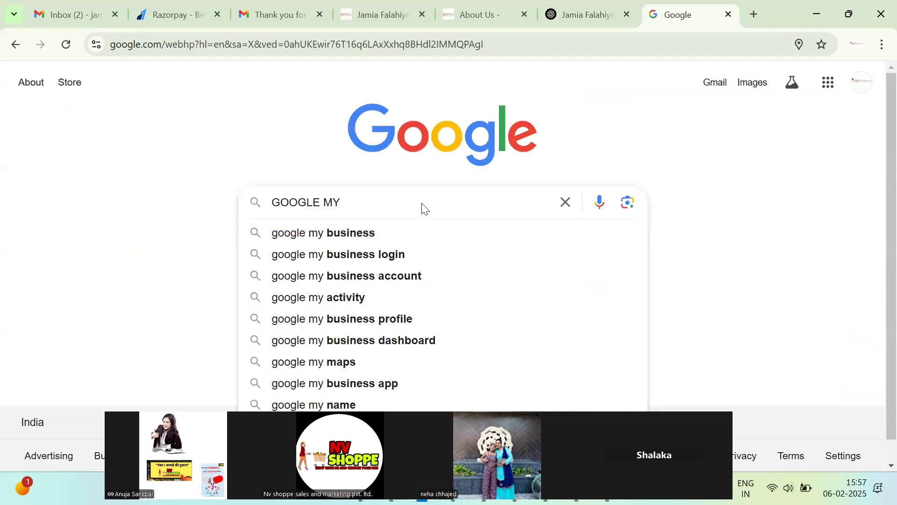
key("Down")
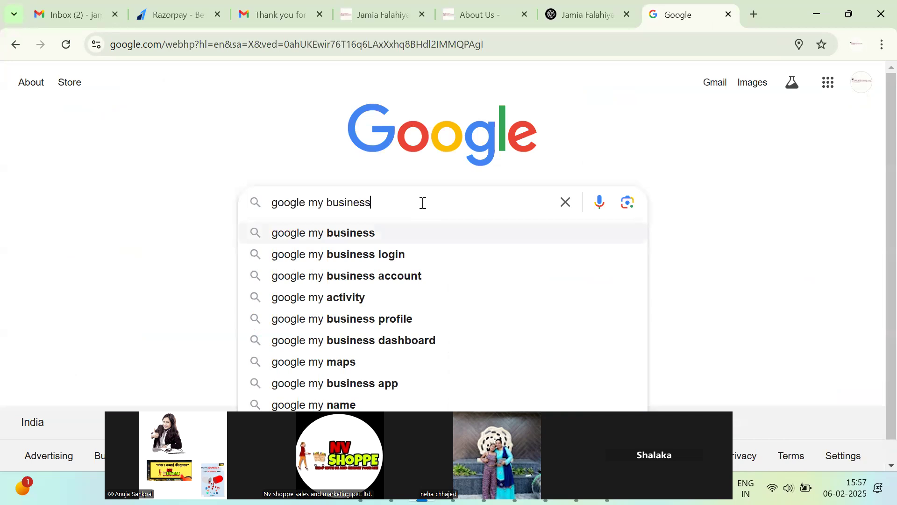
type("LISTING")
key("Return")
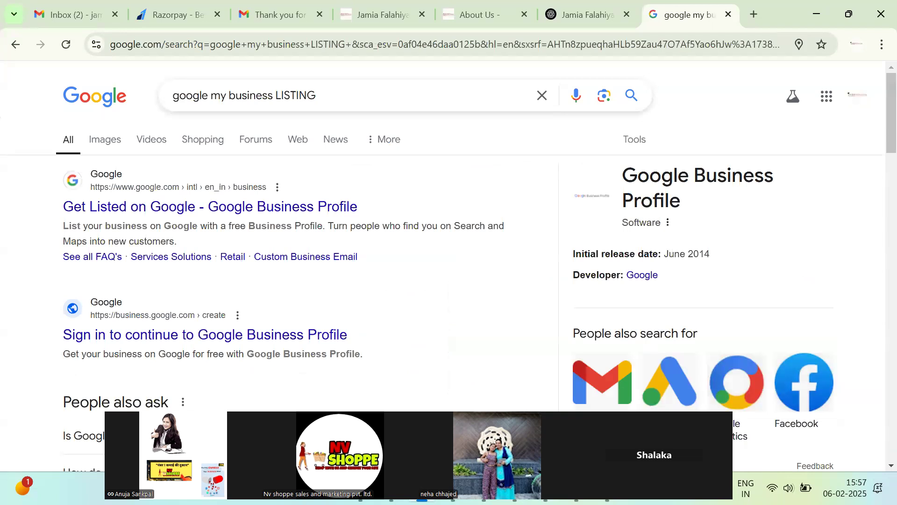
left_click(576, 488)
key("ctrl+a")
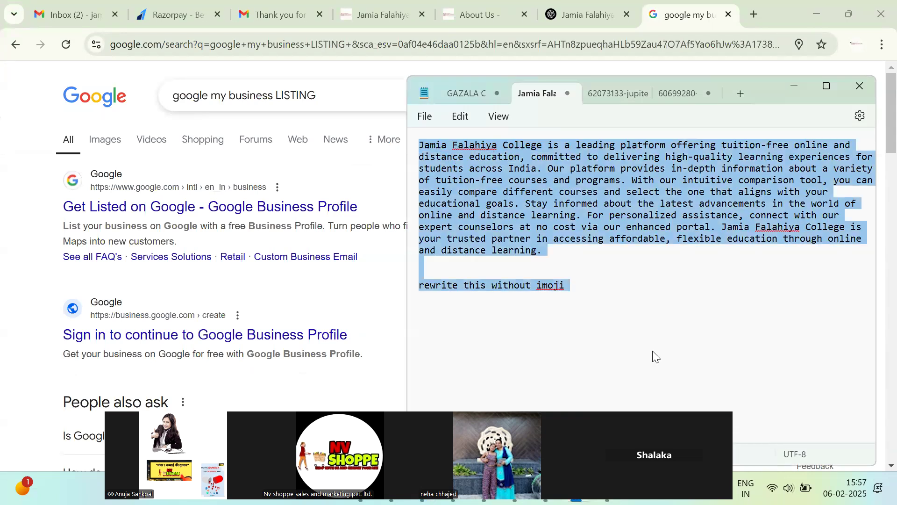
Replace the old description with four numbered points: SHOP / OFFICE, BANNER / HOARDING, SETUP, MSME / SHOP ACT / GST ETC.
key("ctrl+x")
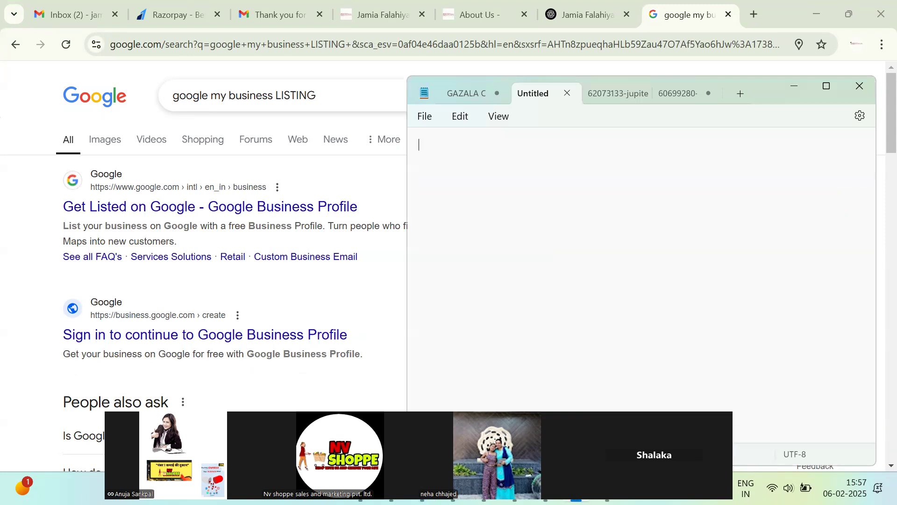
type("1s")
key("BackSpace")
type(". SHOP / OFFICE ")
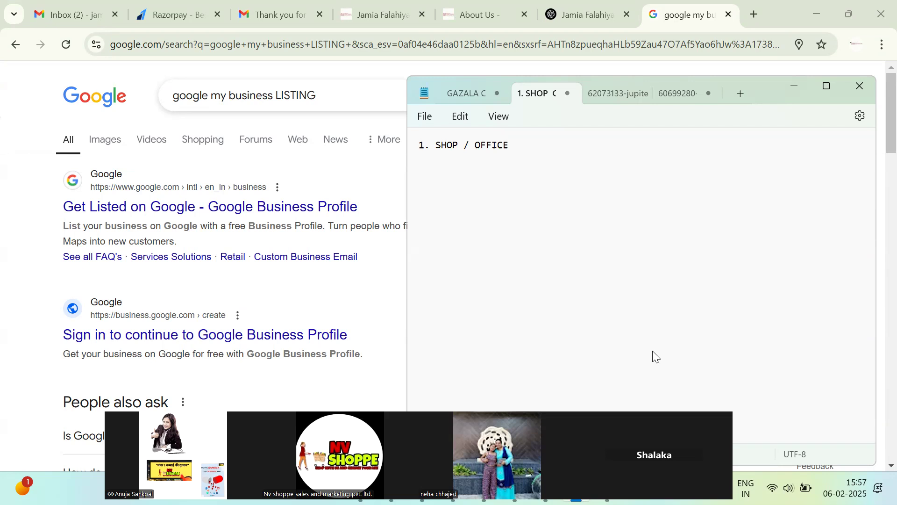
type("2")
key("BackSpace")
type("2. BANNER / HOARDING")
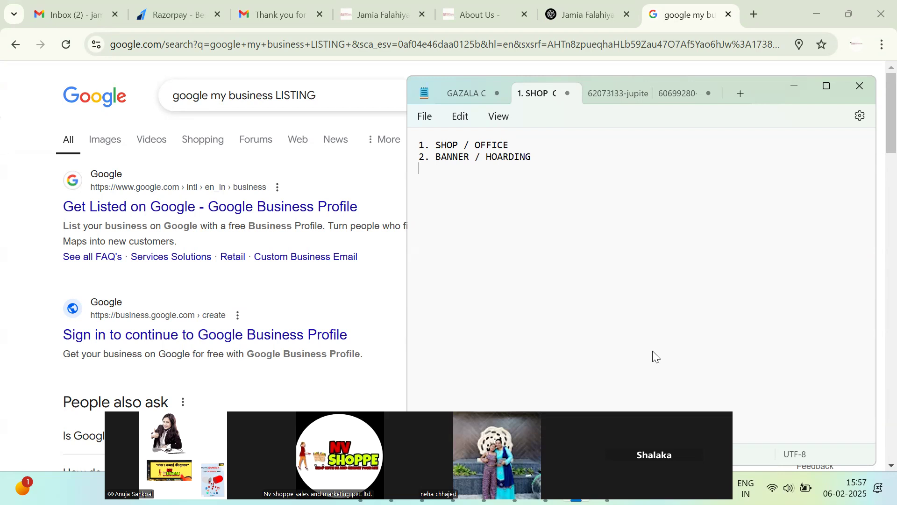
key("Return")
type("3. SETUP")
type("4")
type("MS")
type("ME")
type(" / SHOP A")
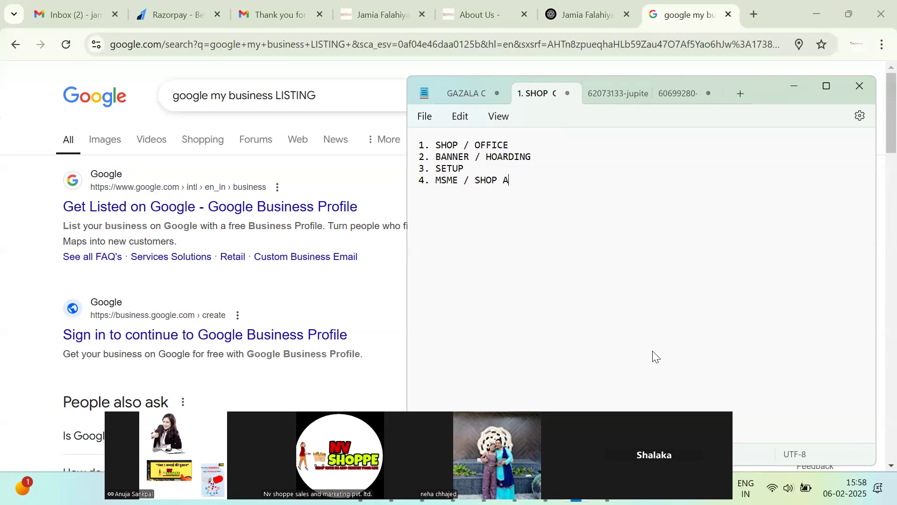
type("CT / GST ECT")
Add a dotted line below the list and bring up link options for the Get Listed result.
left_click_drag(511, 192, 384, 130)
left_click(554, 148)
left_click(596, 182)
left_click(601, 188)
type("................")
right_click(292, 213)
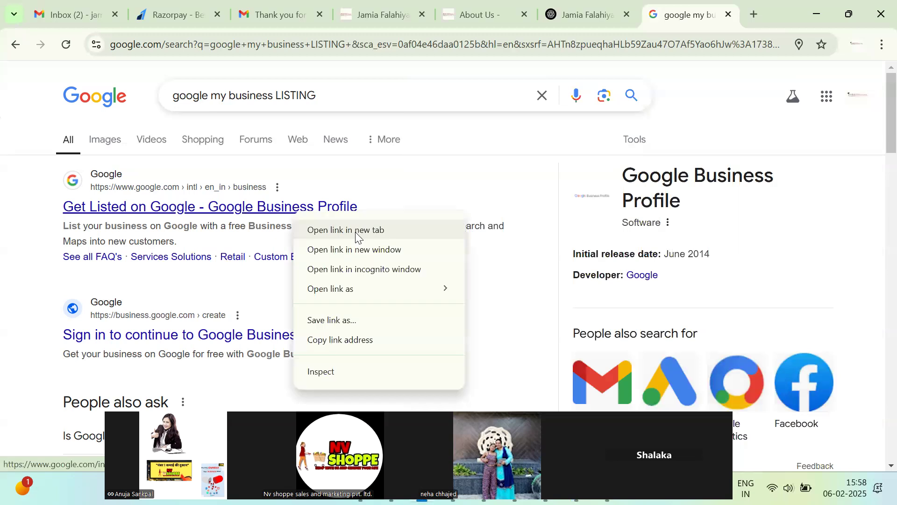
Open the Get Listed on Google page in a new tab and look it over.
left_click(355, 232)
key("ctrl+Tab")
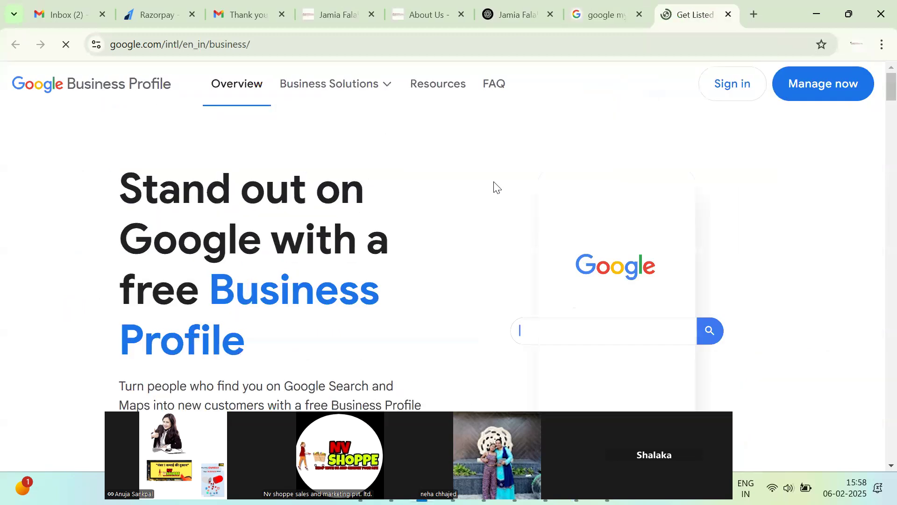
scroll(427, 230, "down", 15)
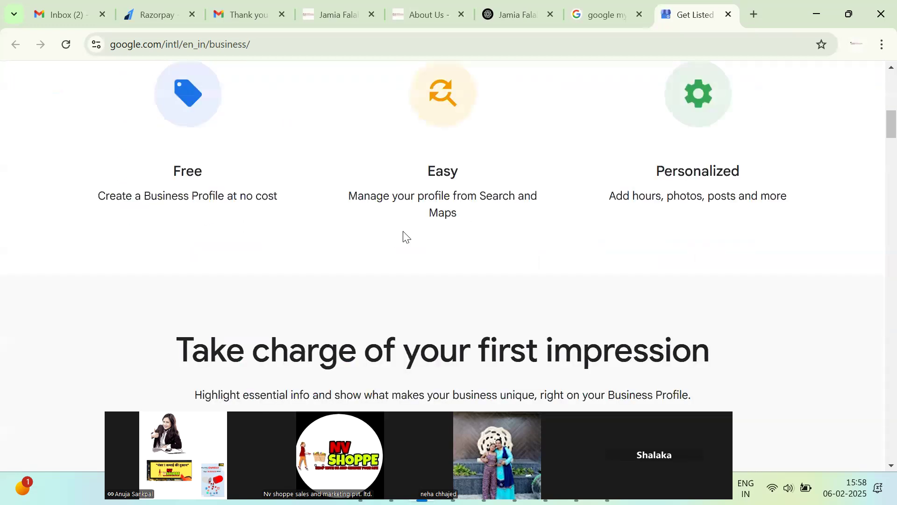
scroll(404, 245, "up", 5)
scroll(659, 328, "down", 15)
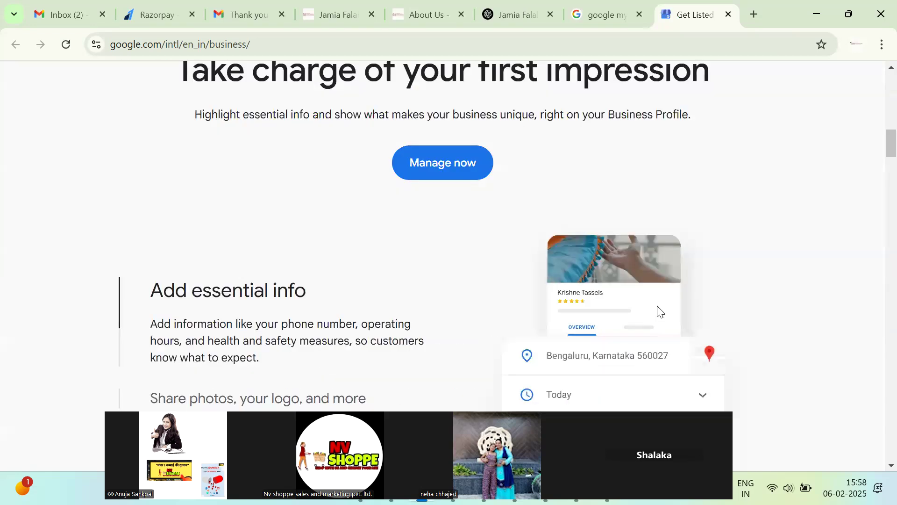
scroll(618, 207, "up", 20)
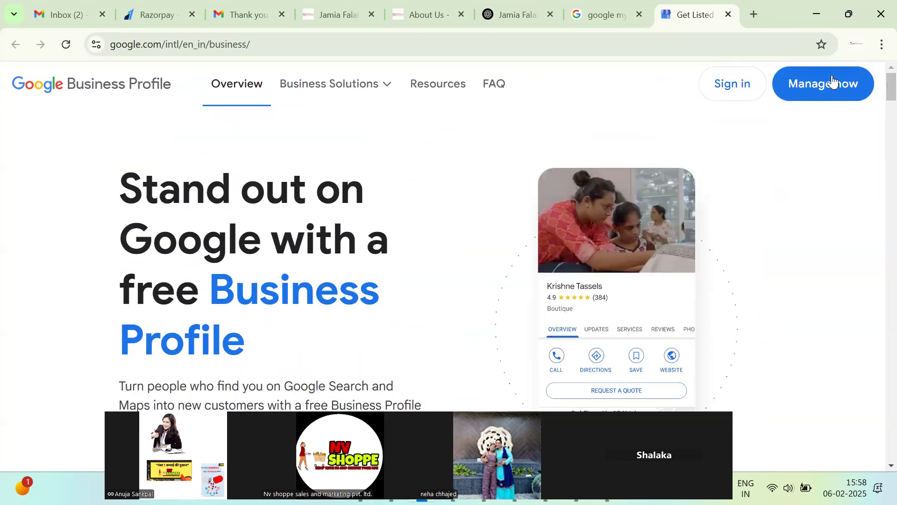
Start creating a new business profile, reaching the business-name page, and open a blank tab.
left_click(743, 85)
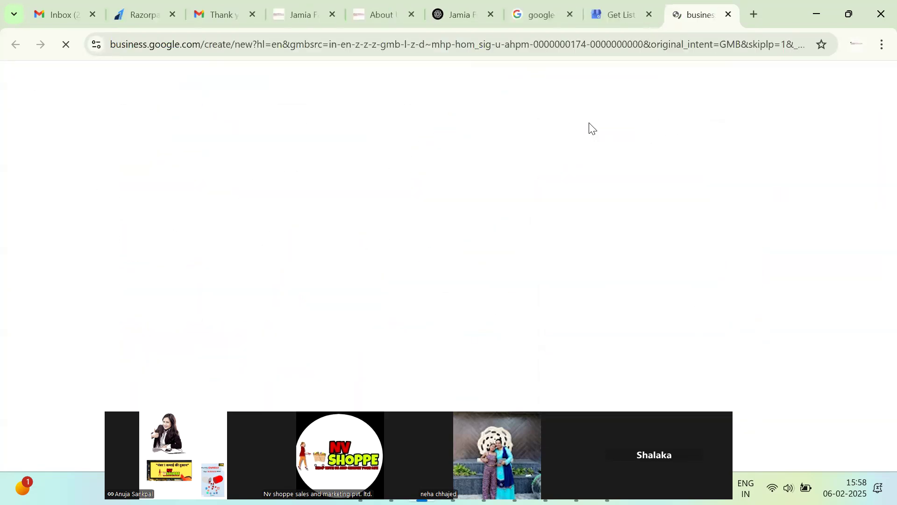
scroll(592, 169, "down", 2)
scroll(584, 176, "down", 2)
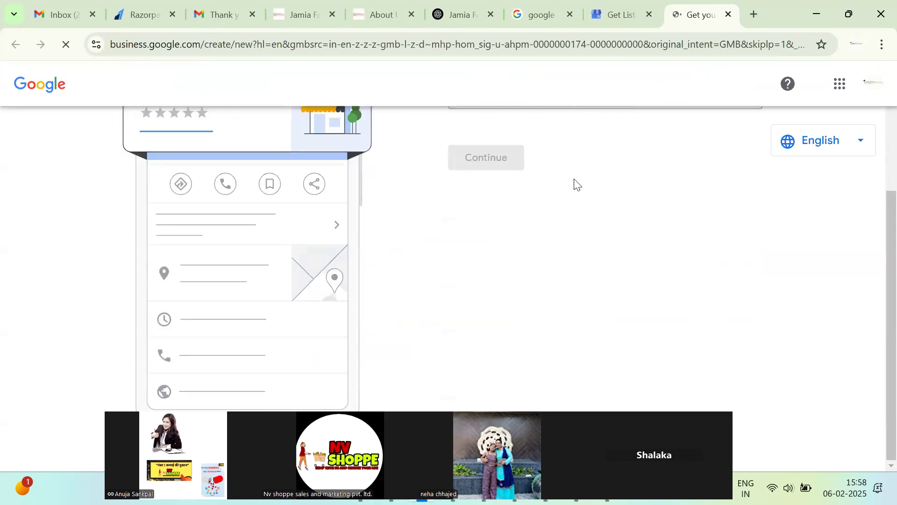
scroll(594, 215, "up", 4)
scroll(608, 238, "down", 3)
scroll(626, 205, "up", 3)
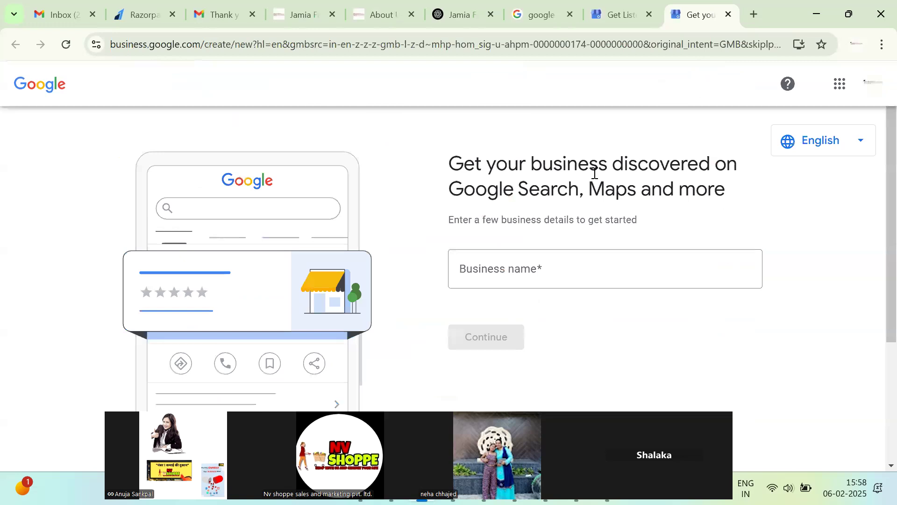
scroll(272, 336, "down", 3)
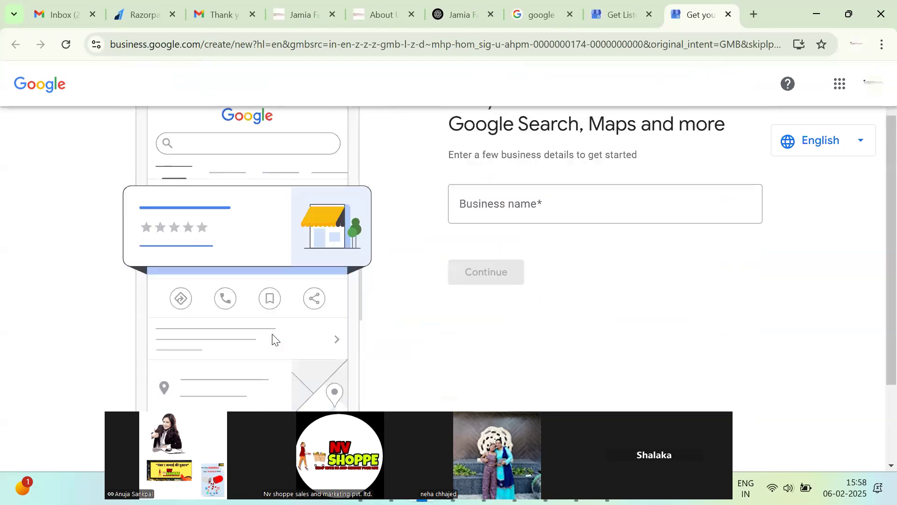
left_click(729, 13)
left_click(755, 14)
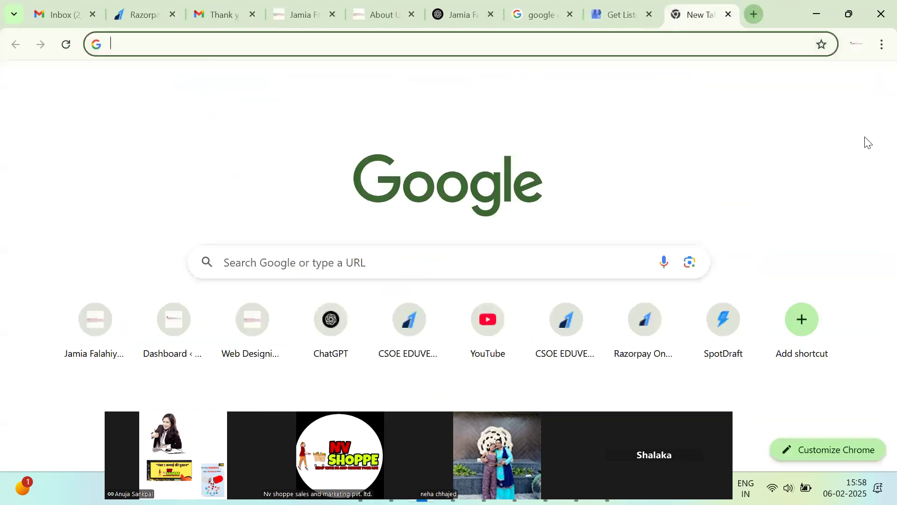
Clear the address bar and close the college website and About Us tabs.
type("g")
key("BackSpace")
key("BackSpace")
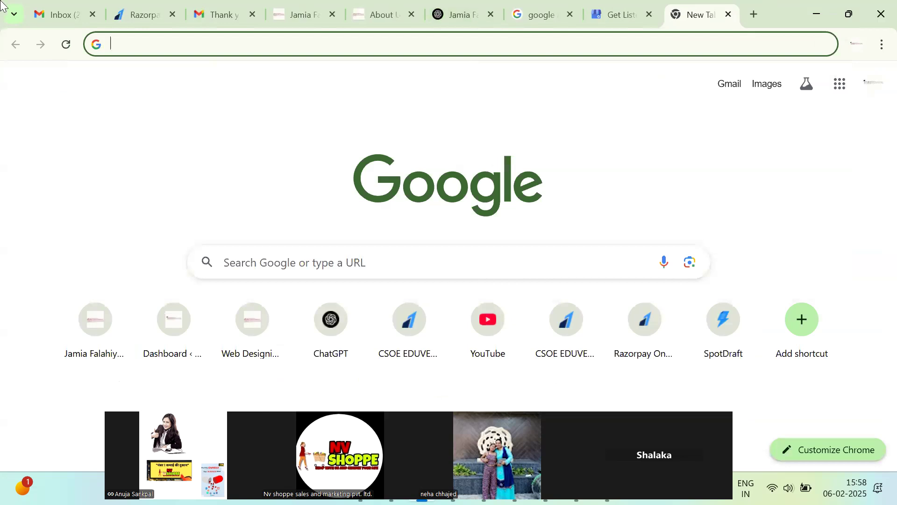
left_click(75, 5)
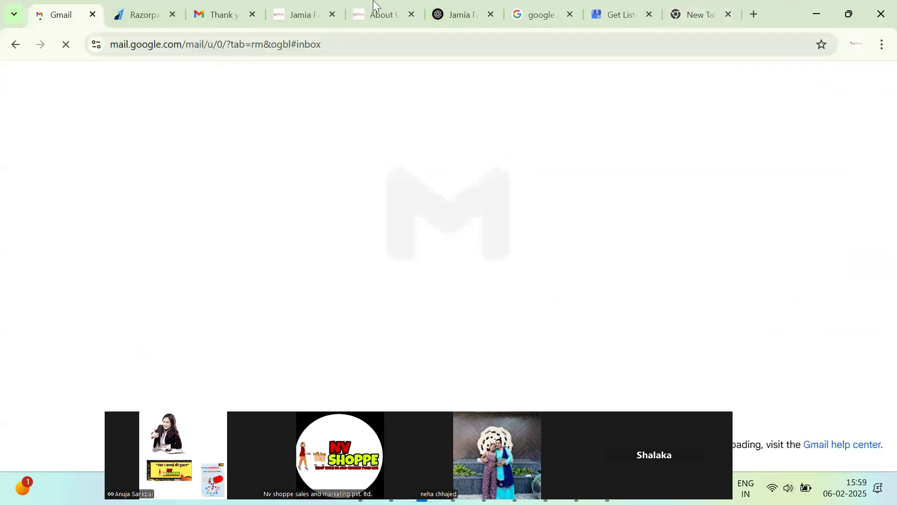
left_click(329, 5)
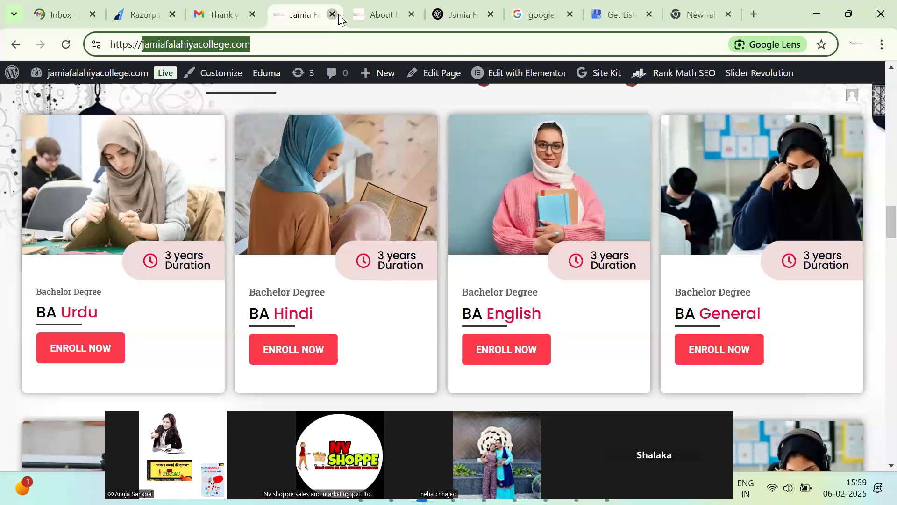
left_click(337, 14)
left_click(332, 15)
Review the Google Business Profile page, then switch to the WhatsApp Web window.
left_click(380, 14)
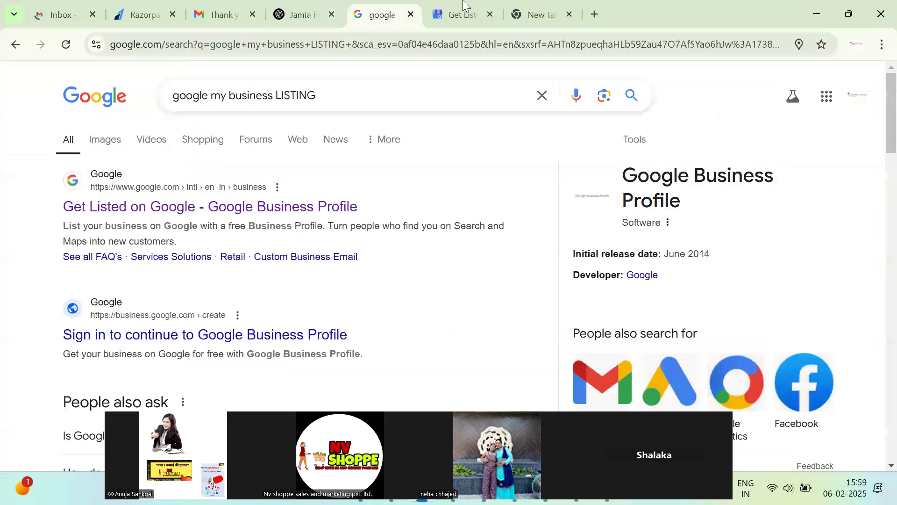
left_click(463, 6)
scroll(579, 248, "down", 5)
scroll(576, 258, "up", 5)
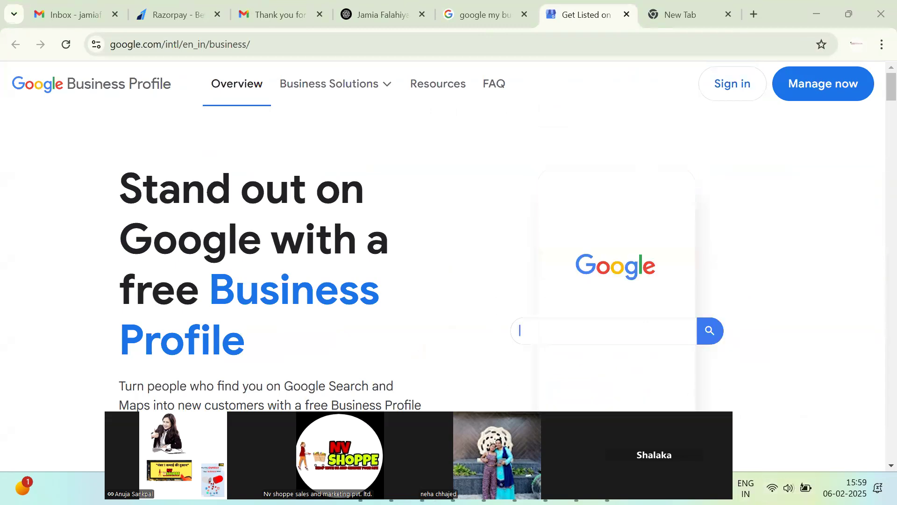
left_click(845, 487)
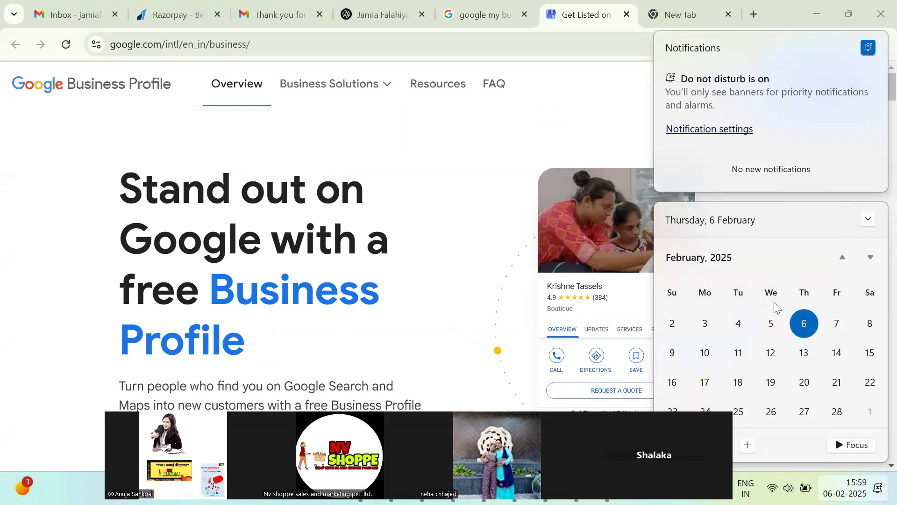
left_click(121, 124)
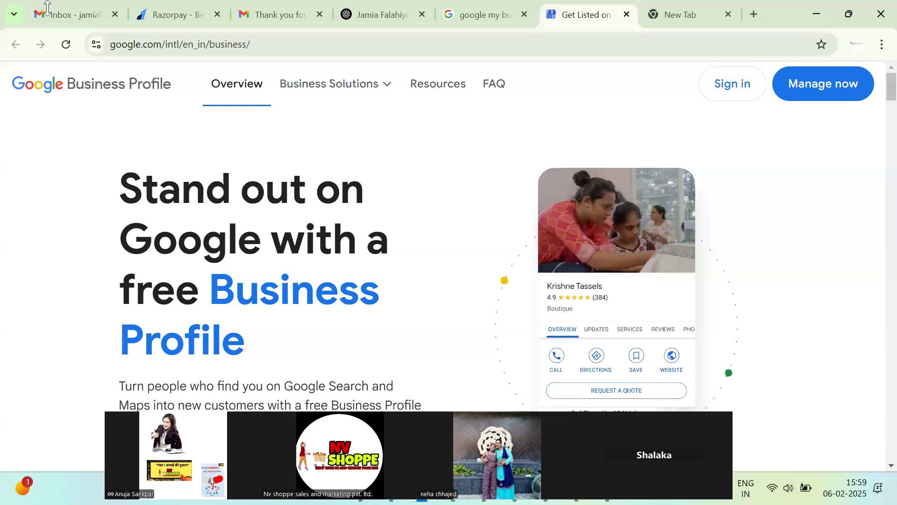
key("alt+Tab")
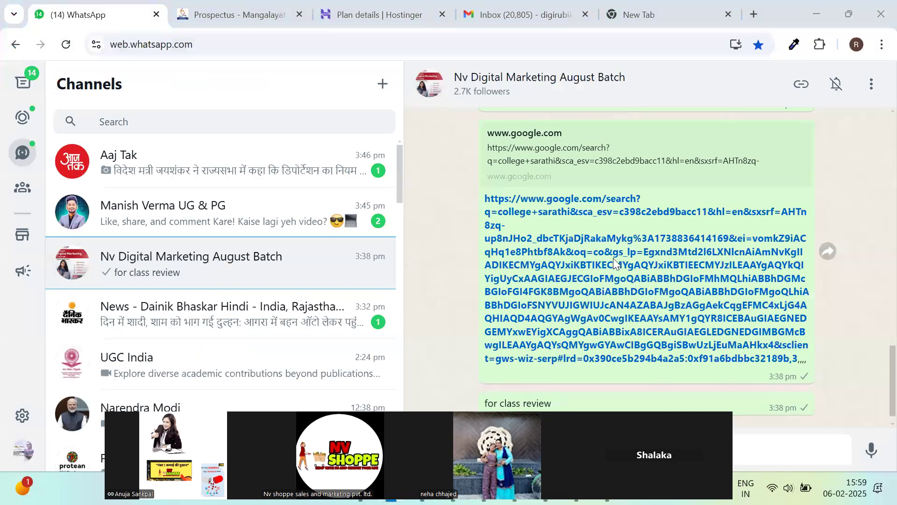
Copy the shared 'college sarathi' Google link and open it in the other window's new tab.
left_click_drag(484, 180, 823, 338)
key("ctrl+c")
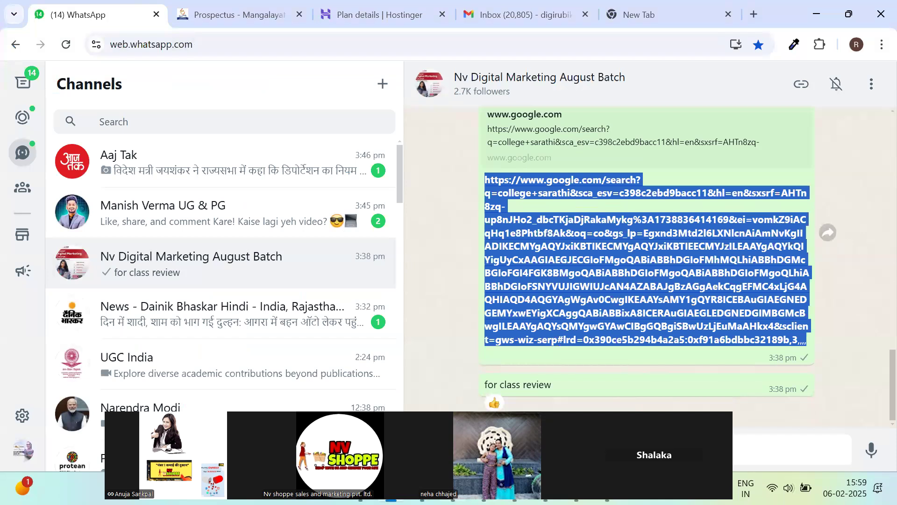
left_click(672, 3)
left_click(575, 44)
key("ctrl+v")
key("Return")
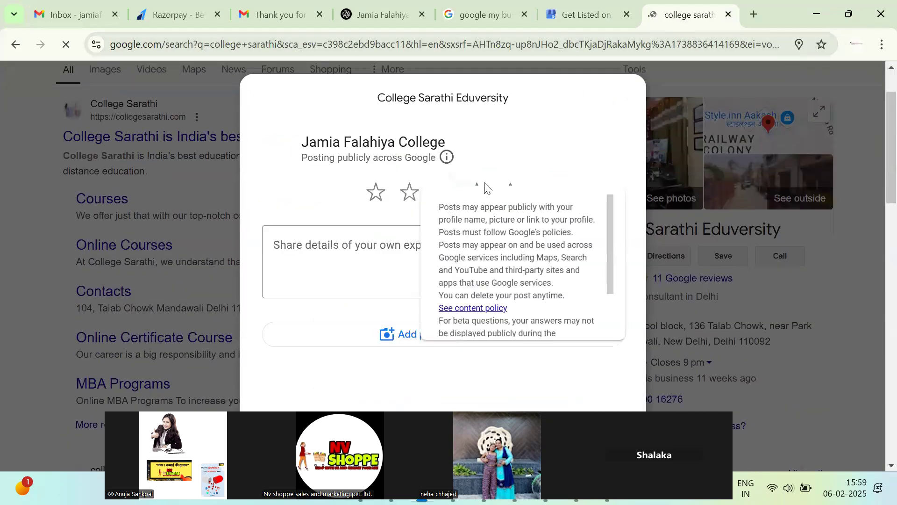
Rate College Sarathi Eduverity five stars, post it, and dismiss the thank-you dialog.
left_click(510, 192)
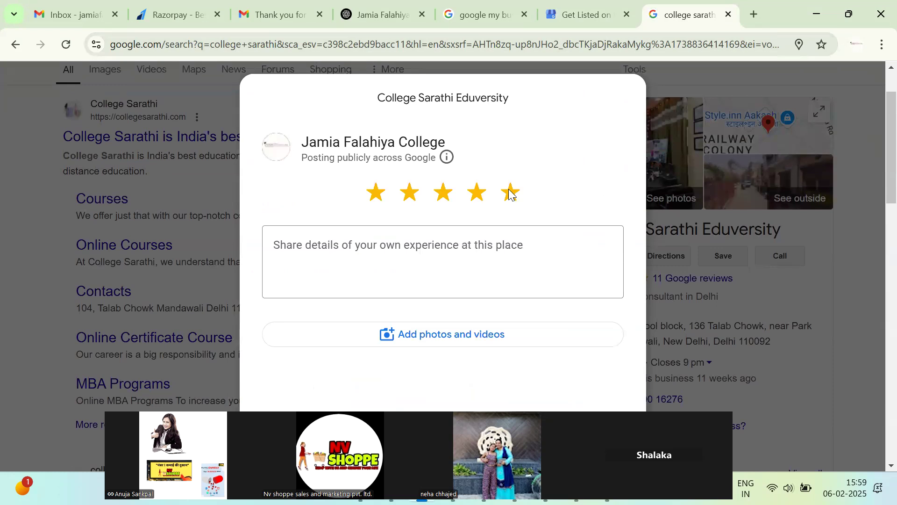
left_click(500, 251)
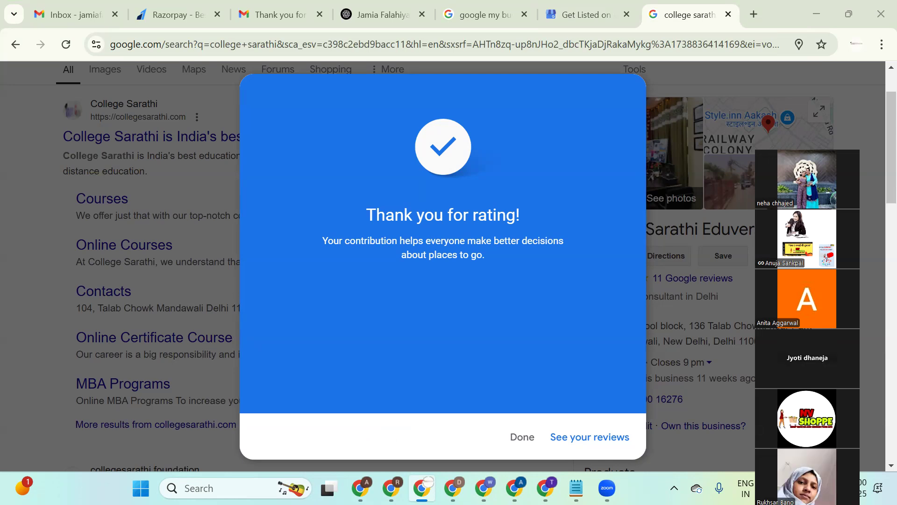
left_click(522, 437)
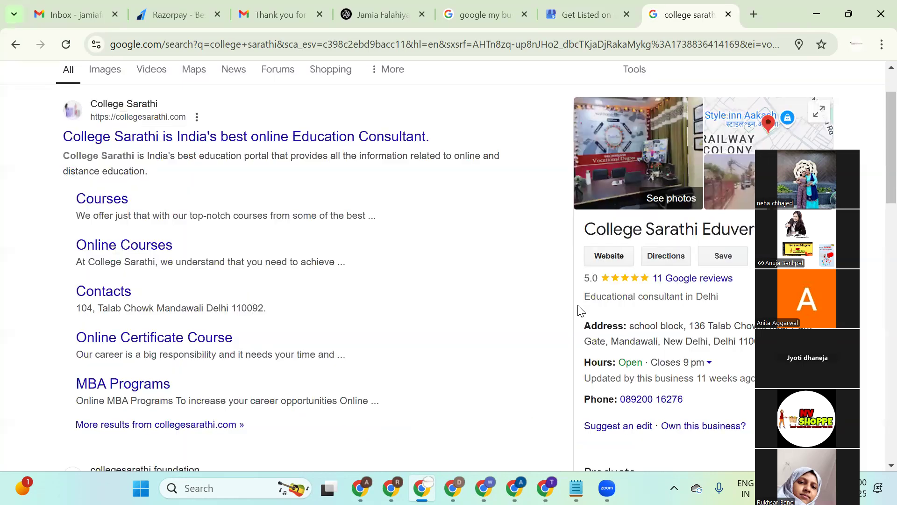
Check the Rank Math email and ChatGPT chat, then return to the 'google my business LISTING' results.
scroll(400, 181, "up", 2)
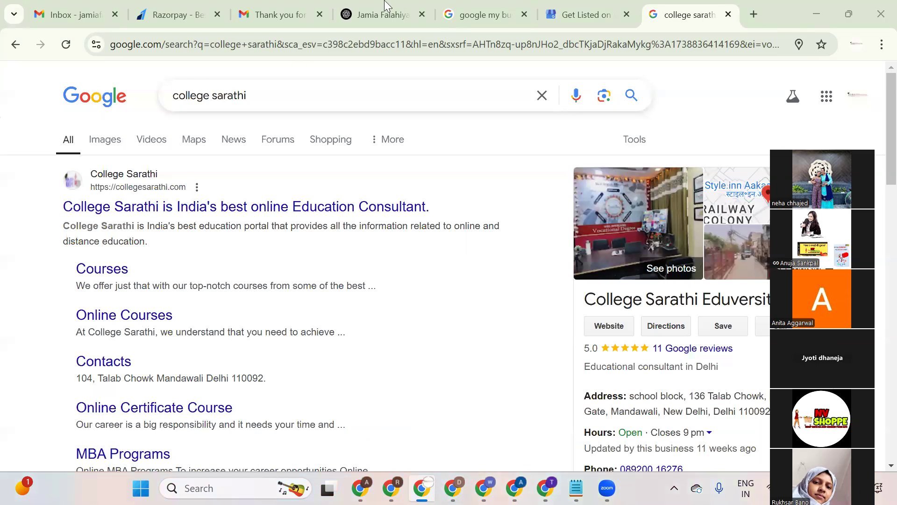
left_click(289, 6)
key("ctrl+Tab")
left_click(276, 6)
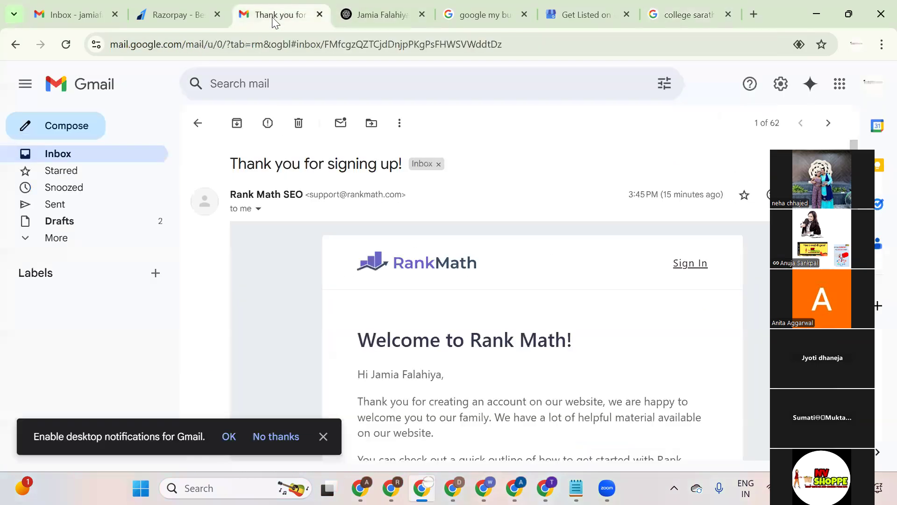
left_click(140, 156)
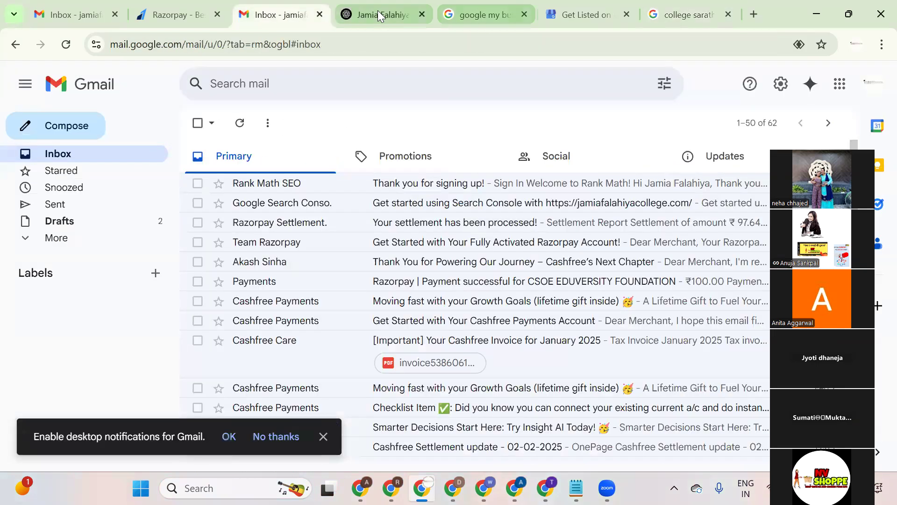
left_click(379, 15)
scroll(463, 164, "up", 5)
scroll(496, 175, "down", 4)
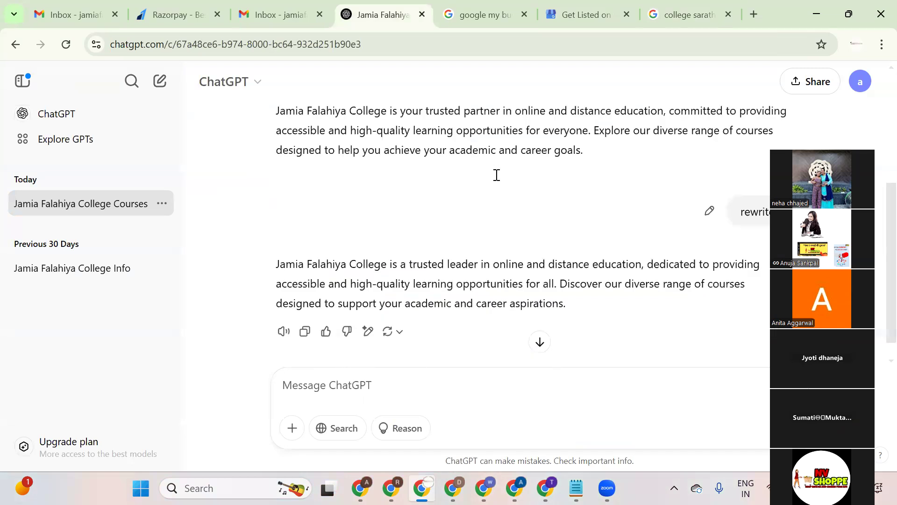
scroll(496, 175, "down", 1)
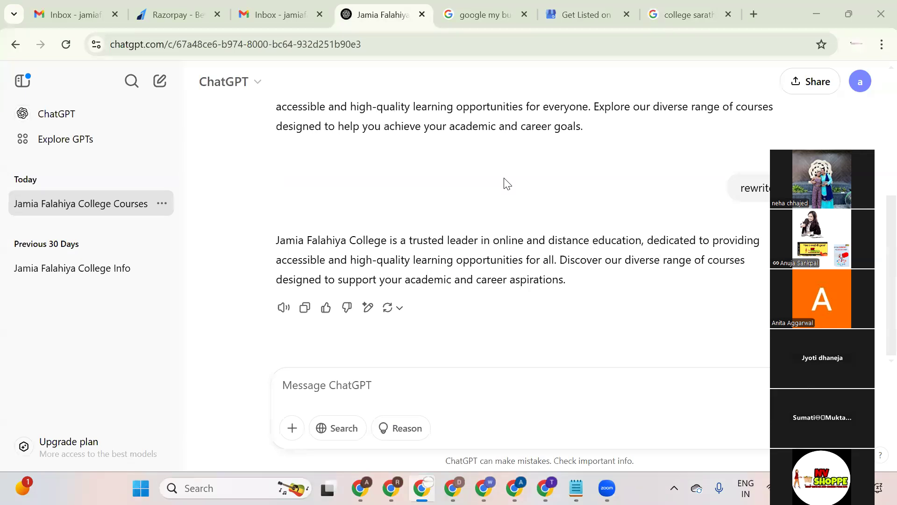
left_click(494, 10)
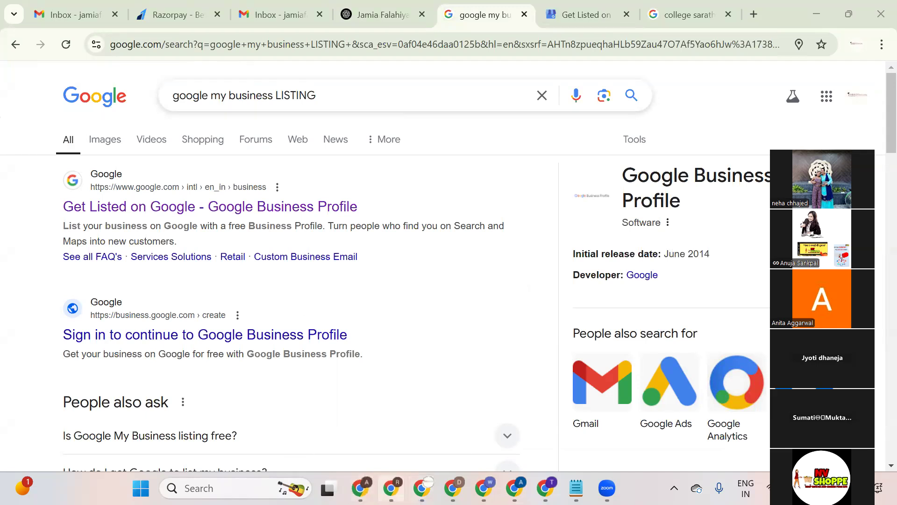
Open the dizifi.in website in a new tab of the other browser window.
left_click(391, 487)
left_click(514, 14)
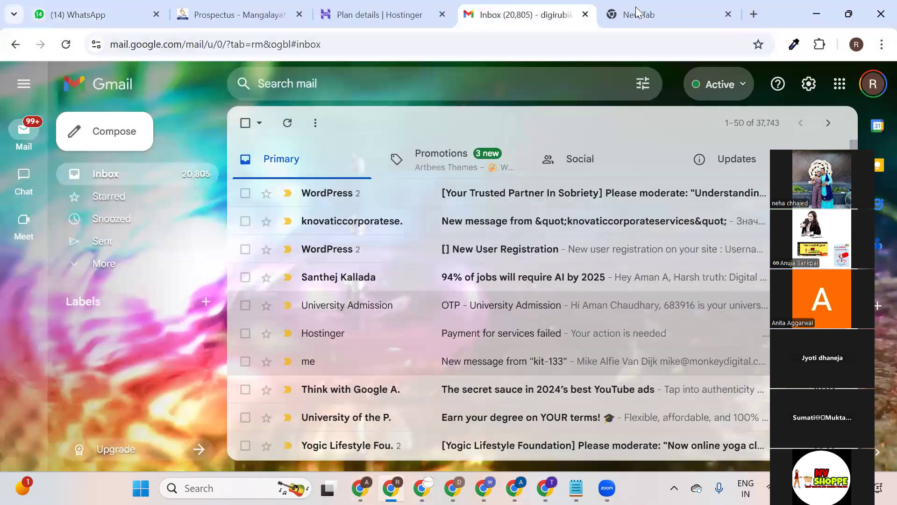
left_click(622, 16)
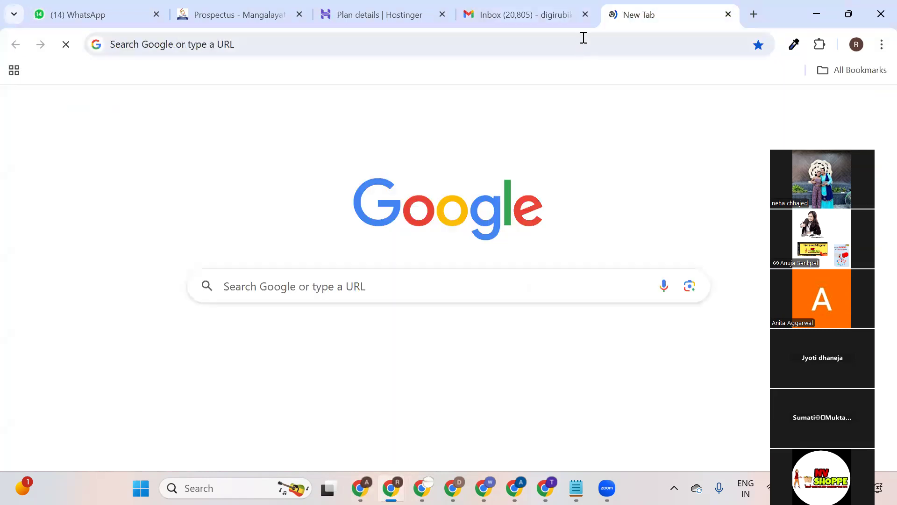
left_click(584, 37)
type("D")
key("Return")
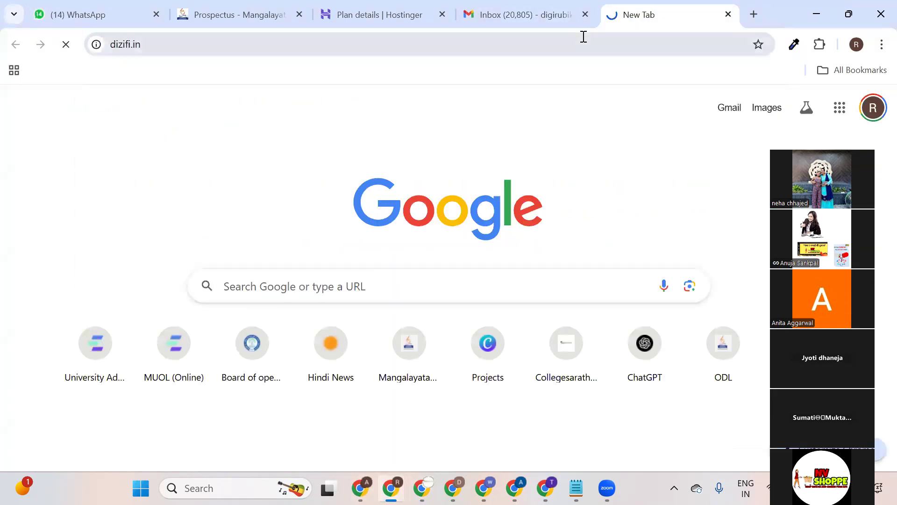
Go to dizifi.in/wp-admin, attempt the admin login, and close the tab after the password error.
left_click(583, 36)
left_click(599, 37)
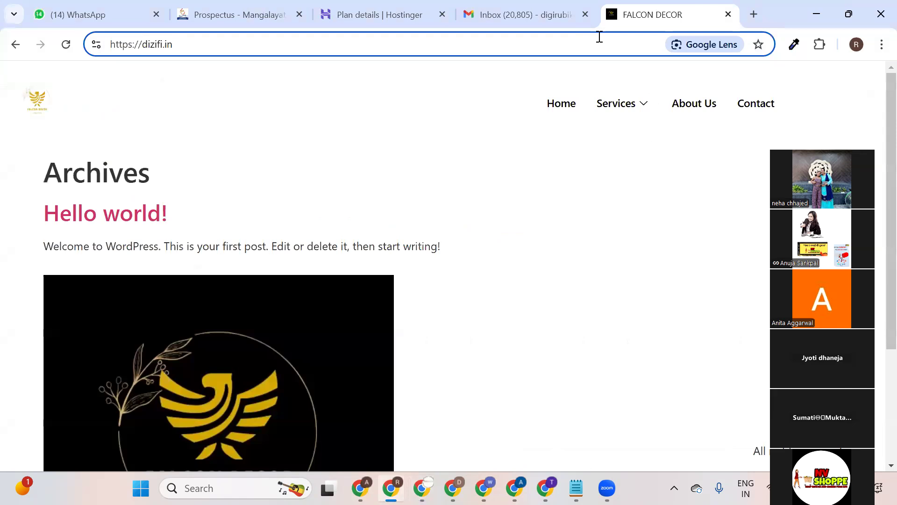
type("/w")
key("Return")
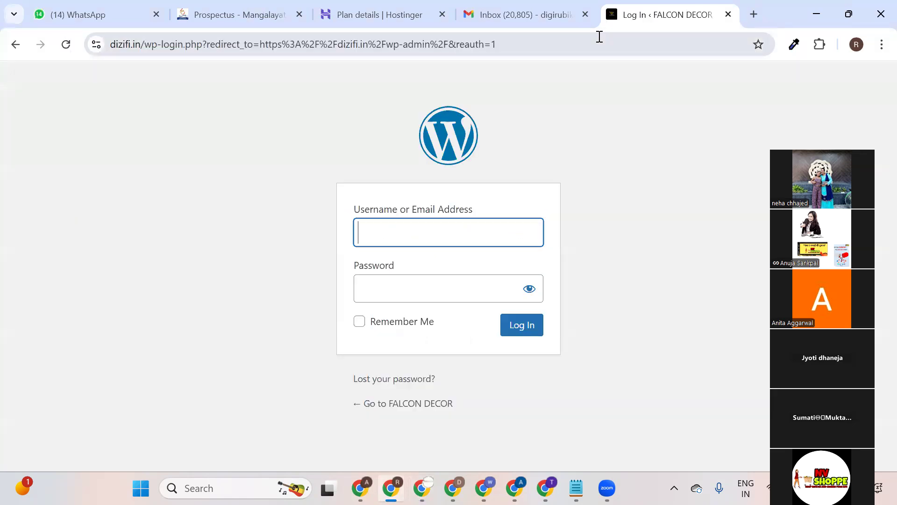
left_click(538, 323)
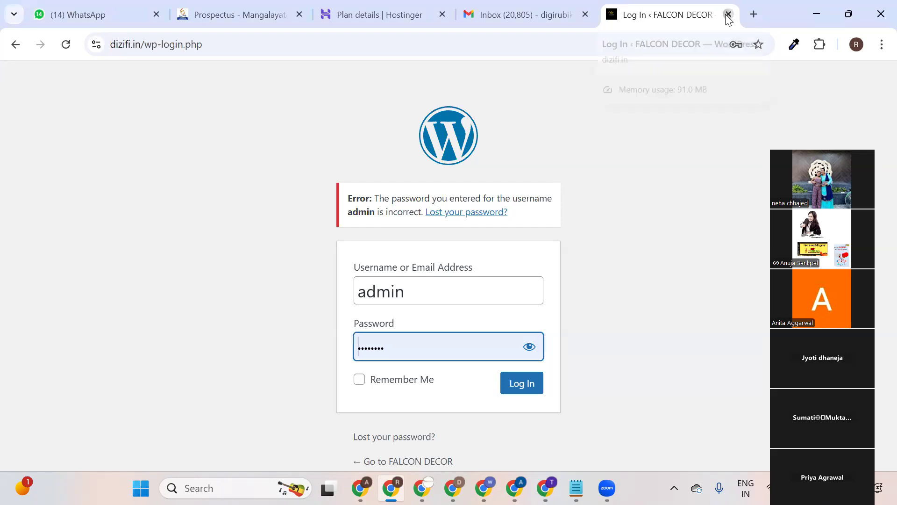
key("ctrl+w")
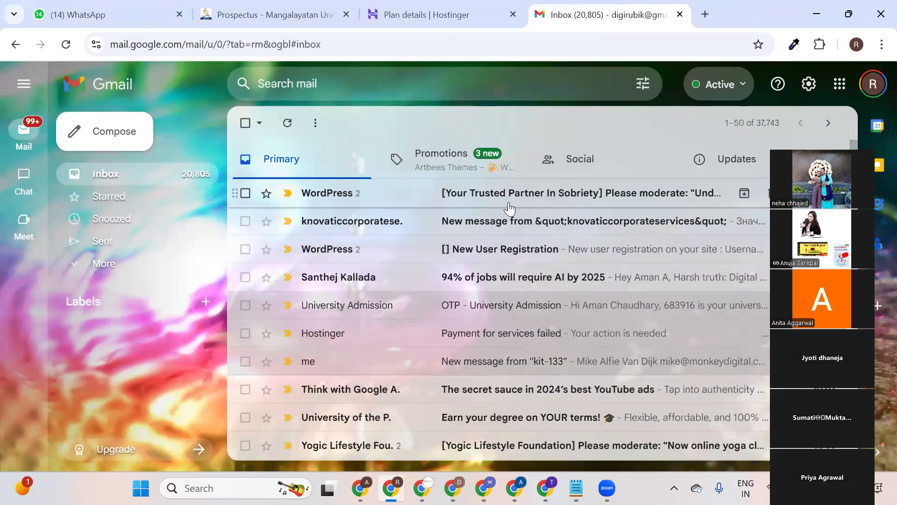
Delete three Gmail emails, including the New User Registration notice, then show WhatsApp Web's chats.
left_click(494, 208)
left_click(346, 123)
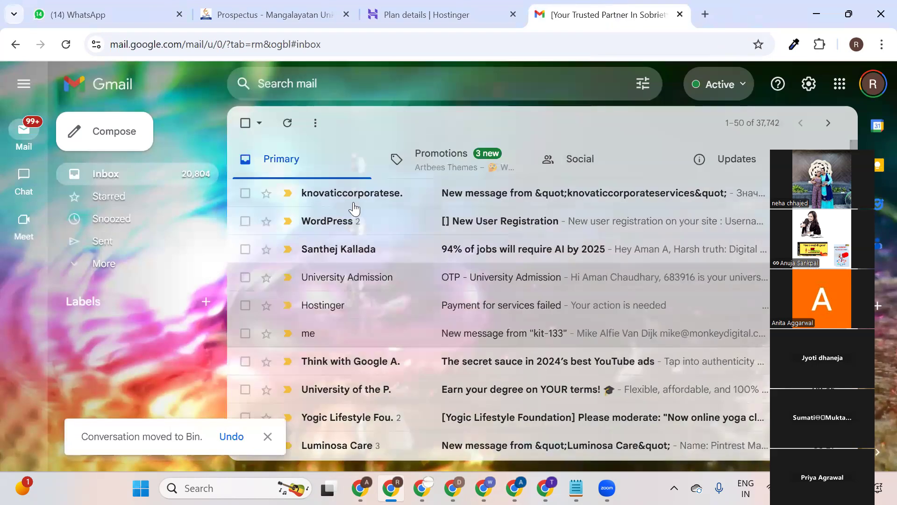
left_click(385, 194)
left_click(345, 124)
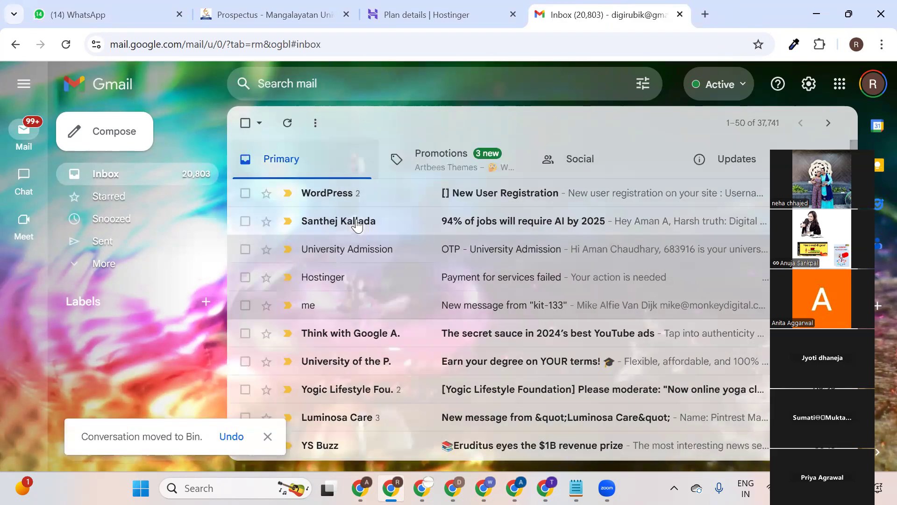
left_click(418, 200)
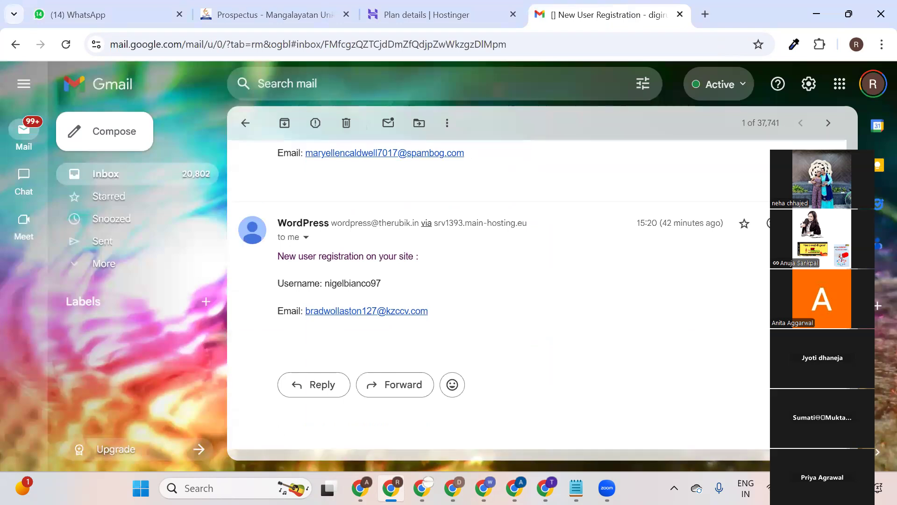
key("numbersign")
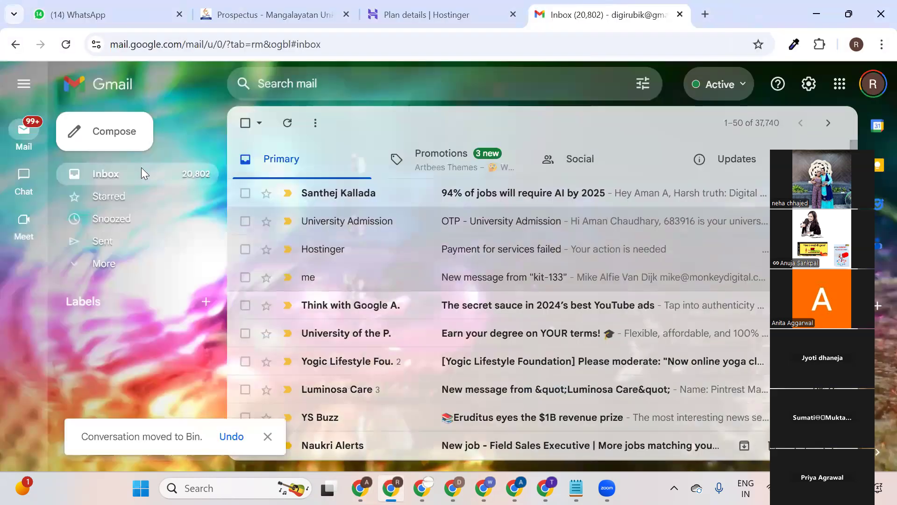
key("ctrl+1")
left_click(34, 84)
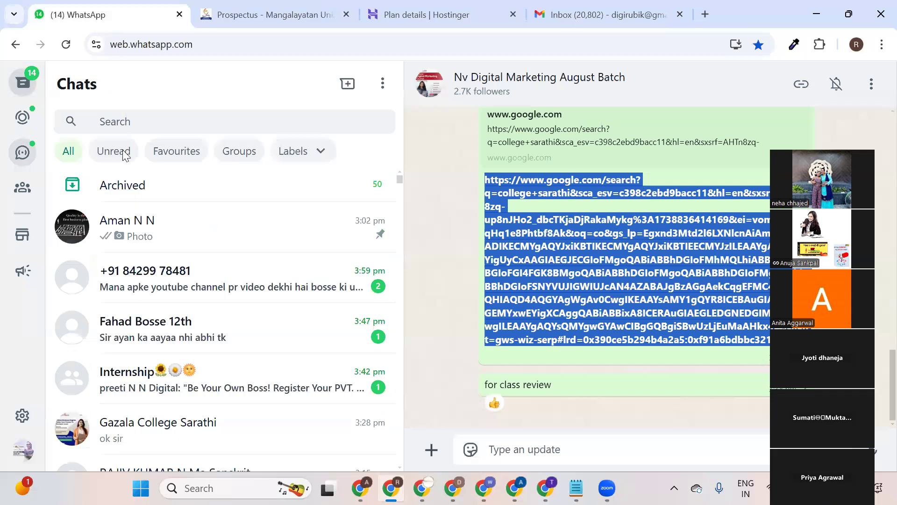
Open Archived chats, find the ChocoBliss owner's conversation, and bring up its attachment menu.
left_click(224, 186)
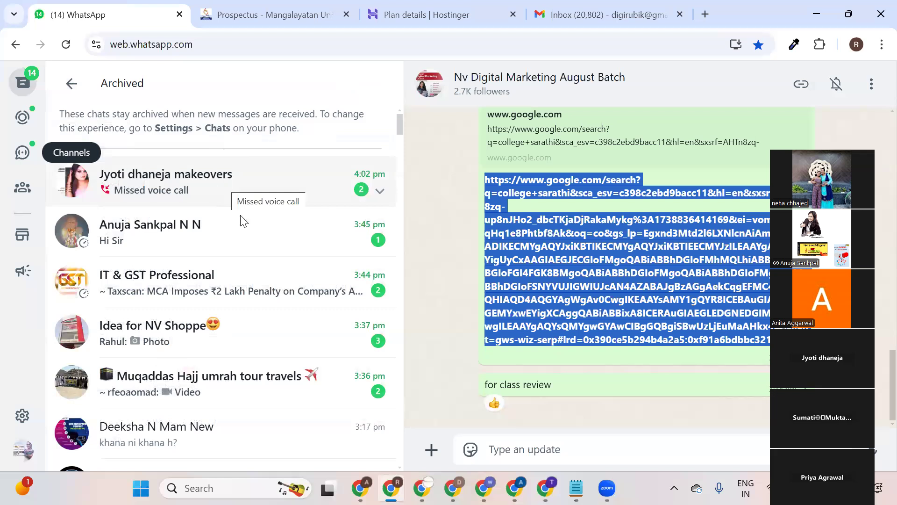
scroll(241, 221, "down", 5)
left_click(238, 165)
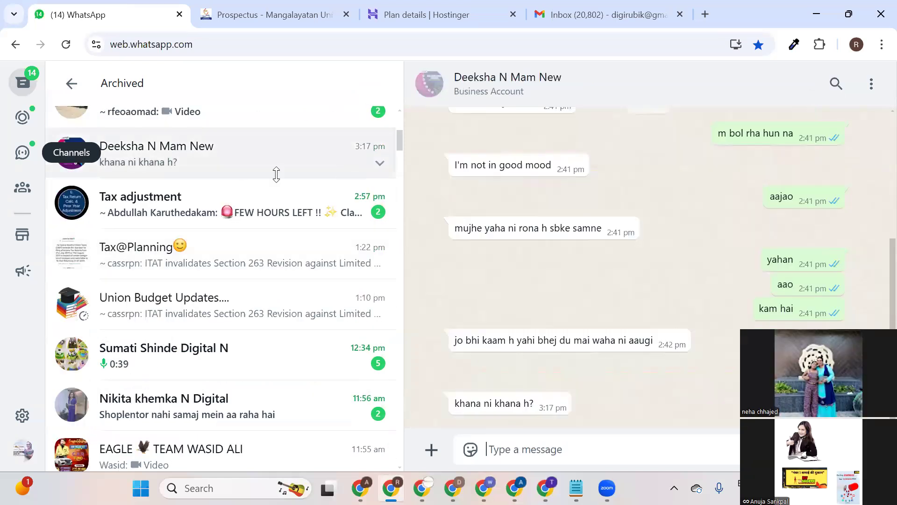
scroll(276, 178, "up", 5)
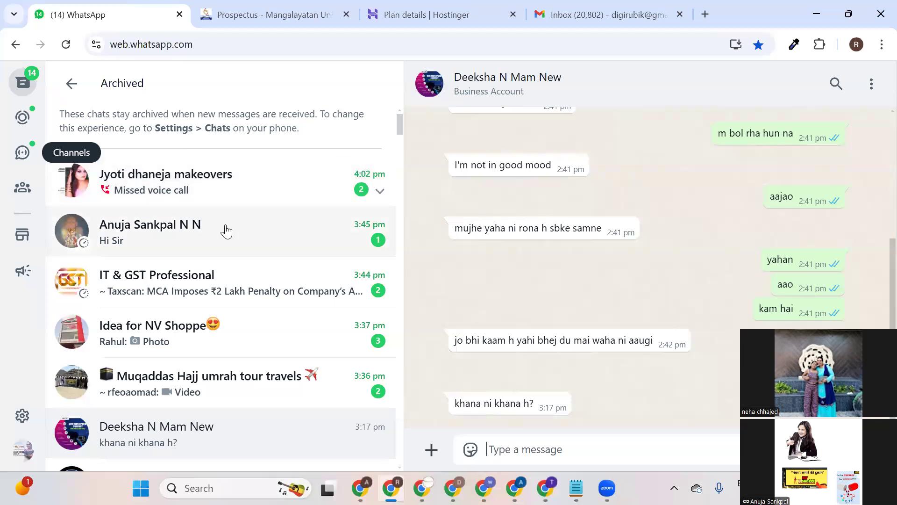
scroll(226, 231, "down", 12)
scroll(239, 213, "down", 6)
scroll(241, 211, "up", 14)
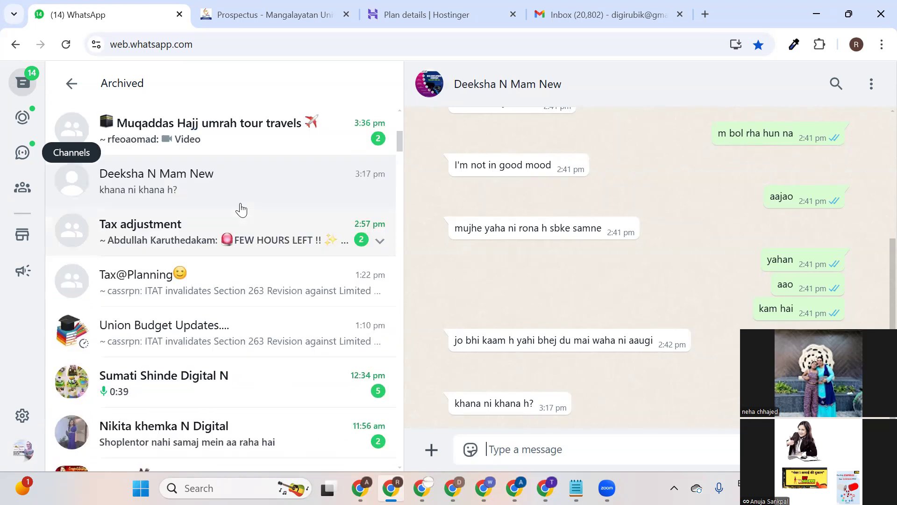
scroll(240, 208, "up", 7)
left_click(260, 178)
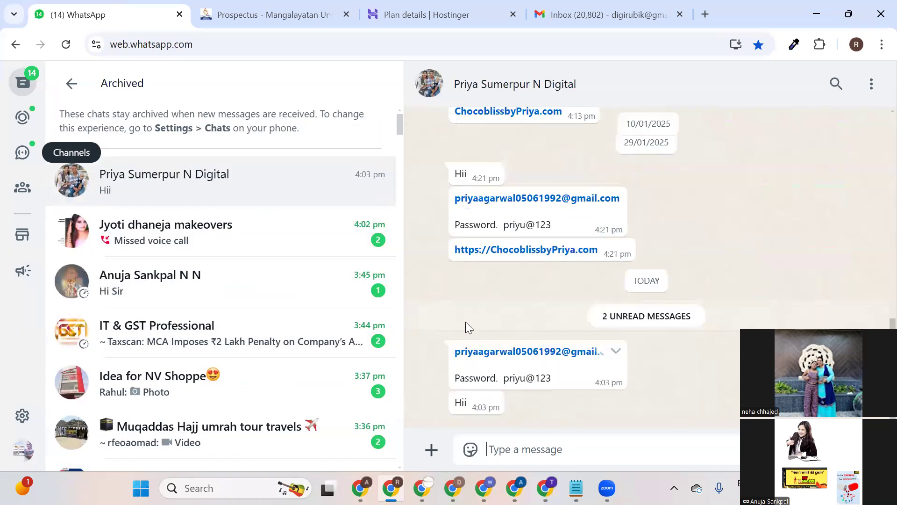
left_click(430, 450)
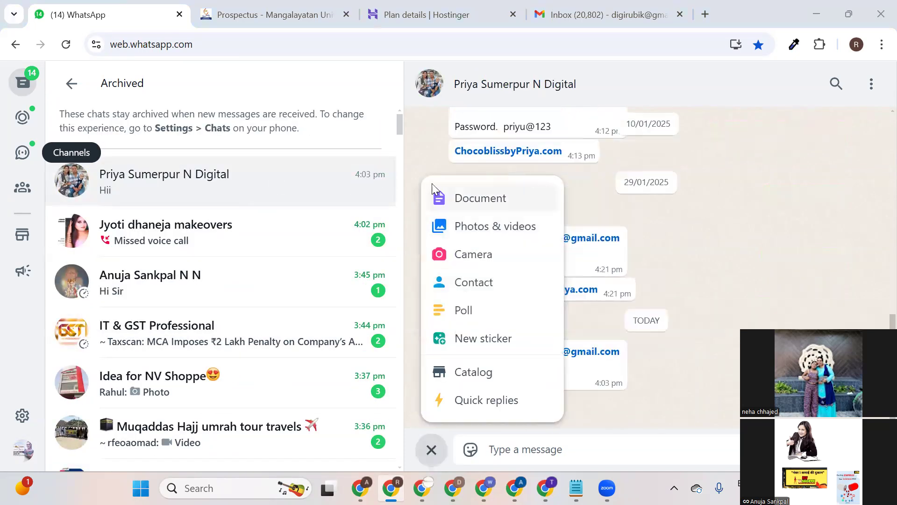
Send elementor-pro_v3.27.1.zip from Downloads as a document in the chat.
left_click(476, 200)
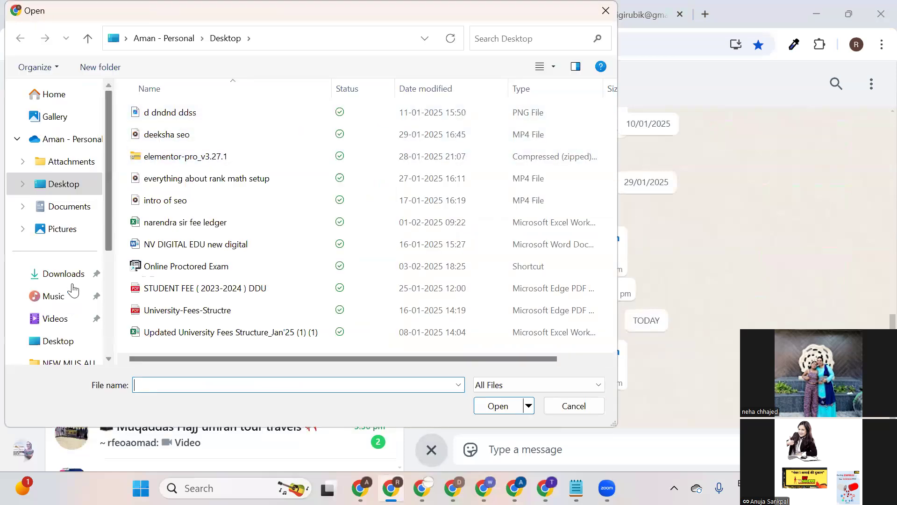
left_click(74, 271)
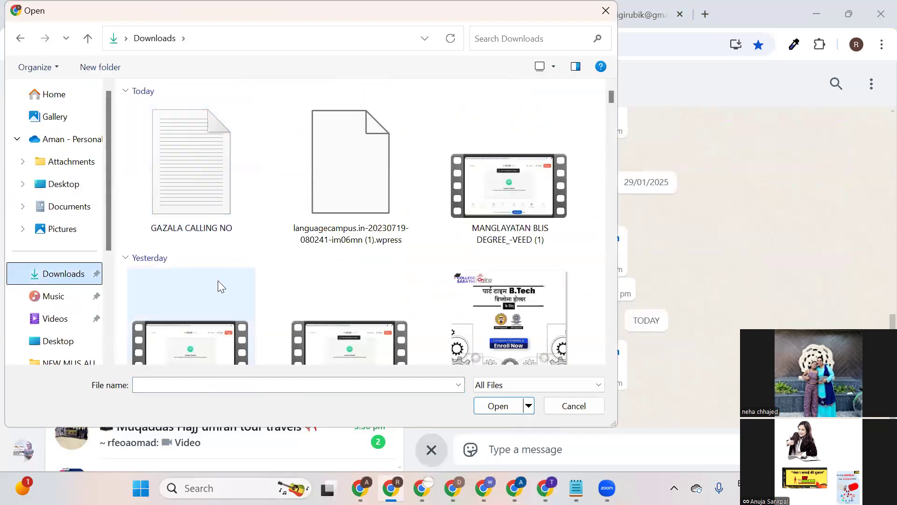
left_click(227, 384)
type("ELEM")
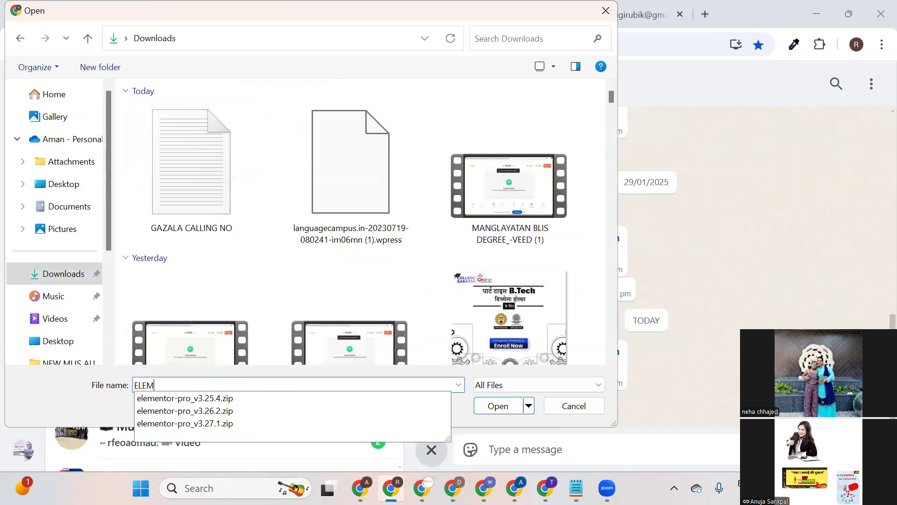
left_click(402, 423)
left_click(498, 409)
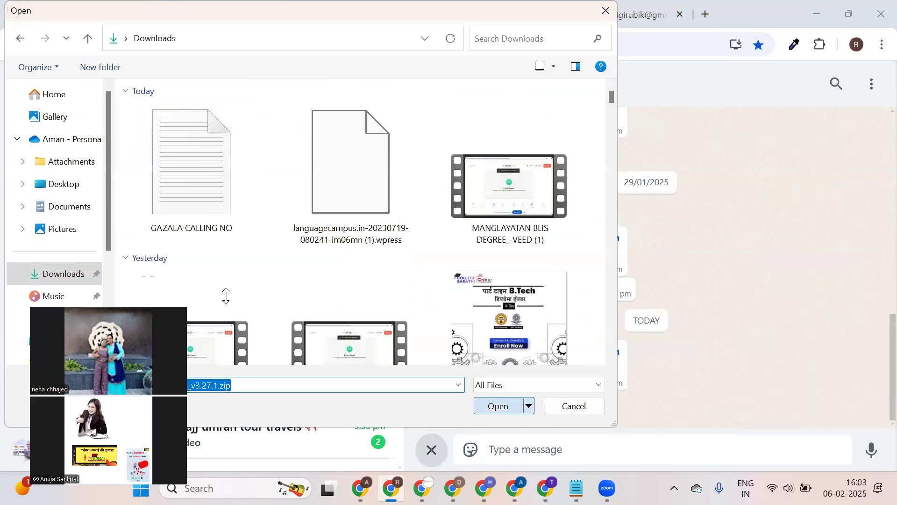
Open the shared chocoblissbypriya.com site after the .in link proves unreachable.
scroll(604, 338, "up", 3)
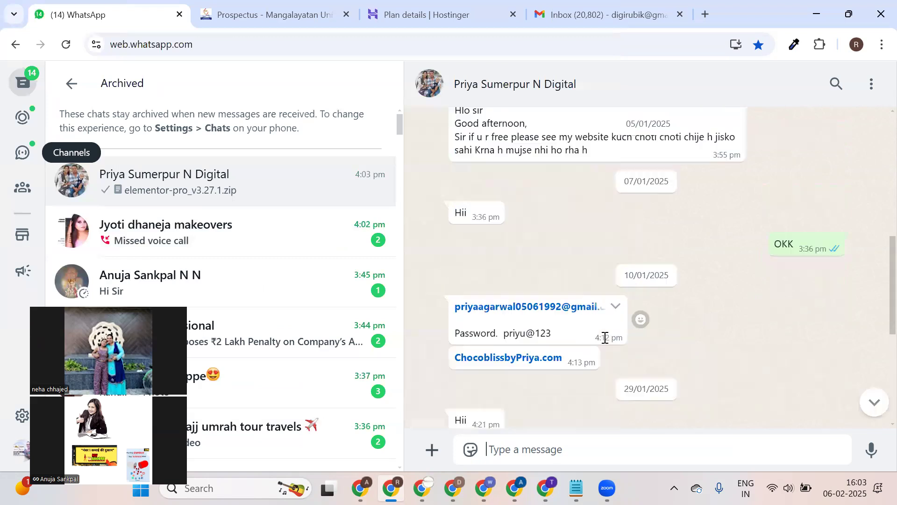
scroll(604, 337, "up", 5)
scroll(602, 338, "up", 10)
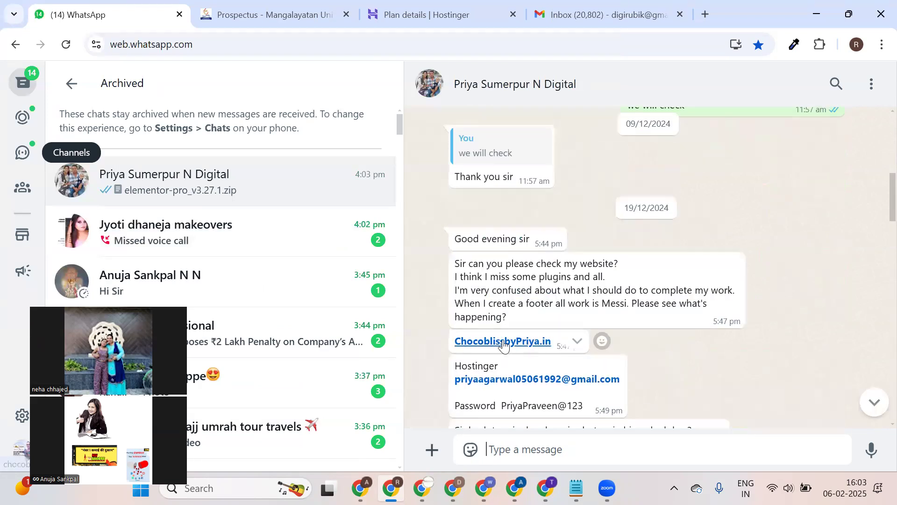
left_click(502, 341)
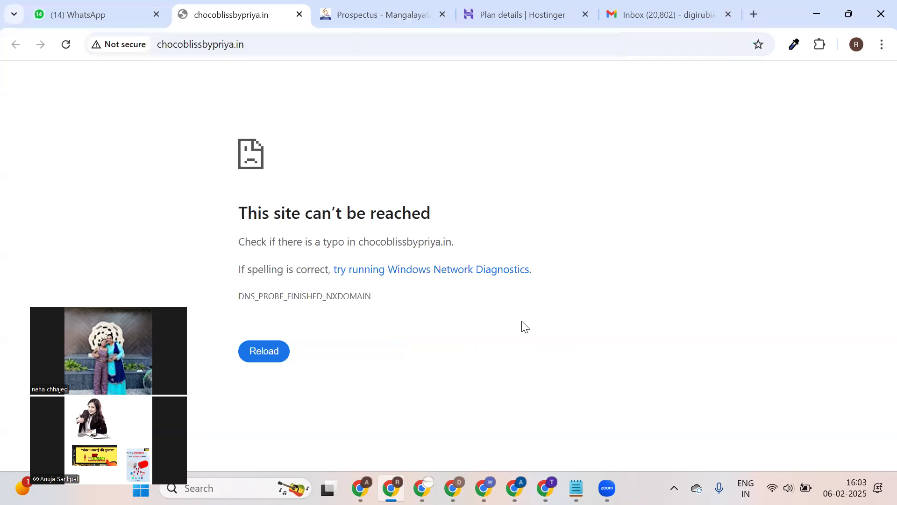
left_click(299, 15)
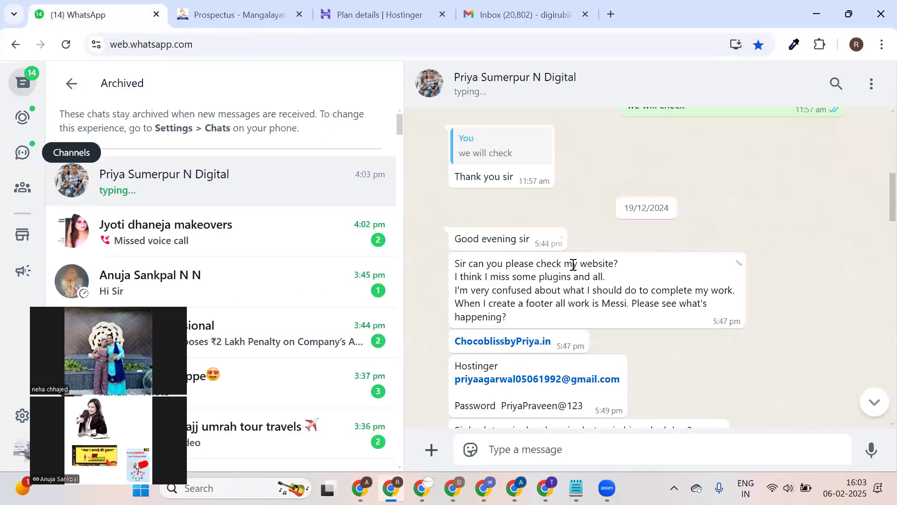
scroll(570, 269, "up", 8)
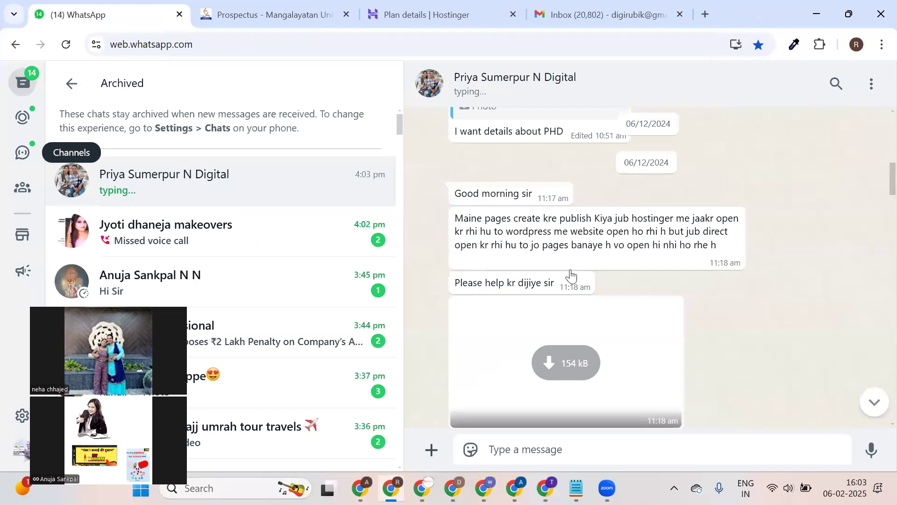
left_click(513, 274)
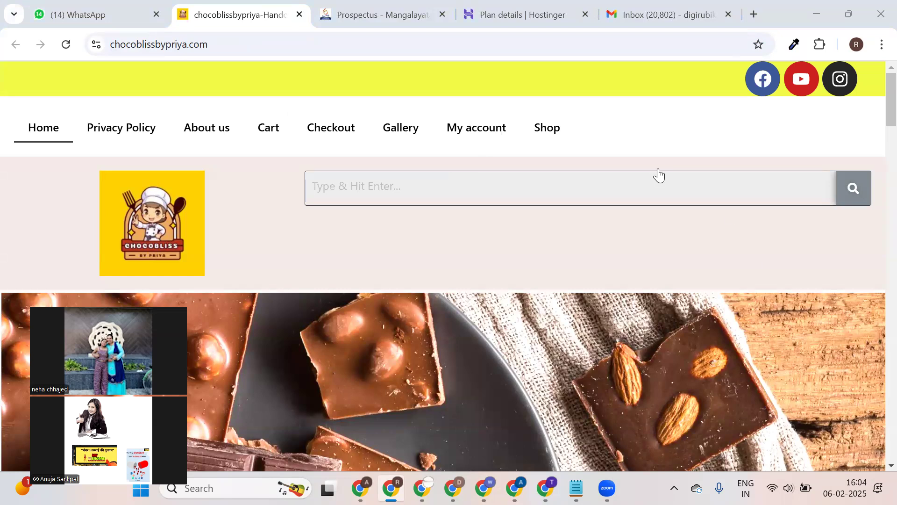
Browse the ChocoBliss Privacy Policy, About us and Shop pages.
scroll(450, 239, "down", 15)
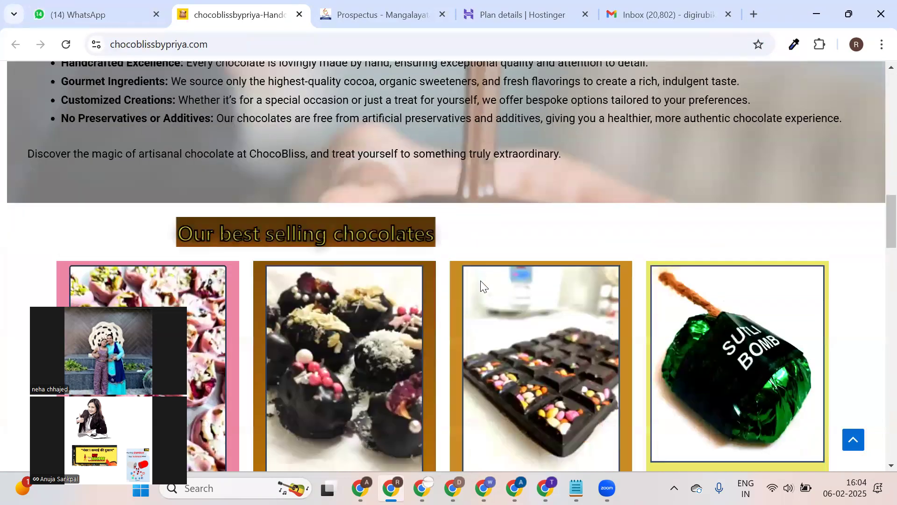
scroll(482, 285, "down", 20)
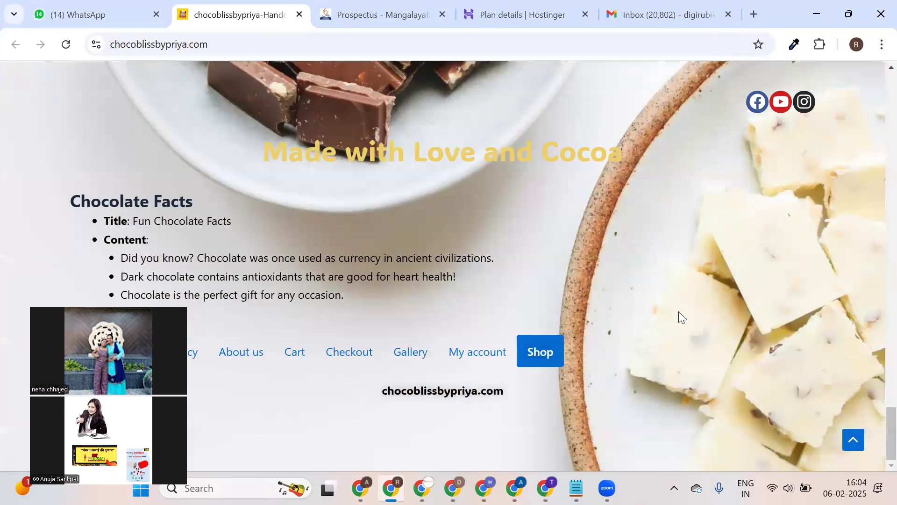
scroll(355, 216, "up", 20)
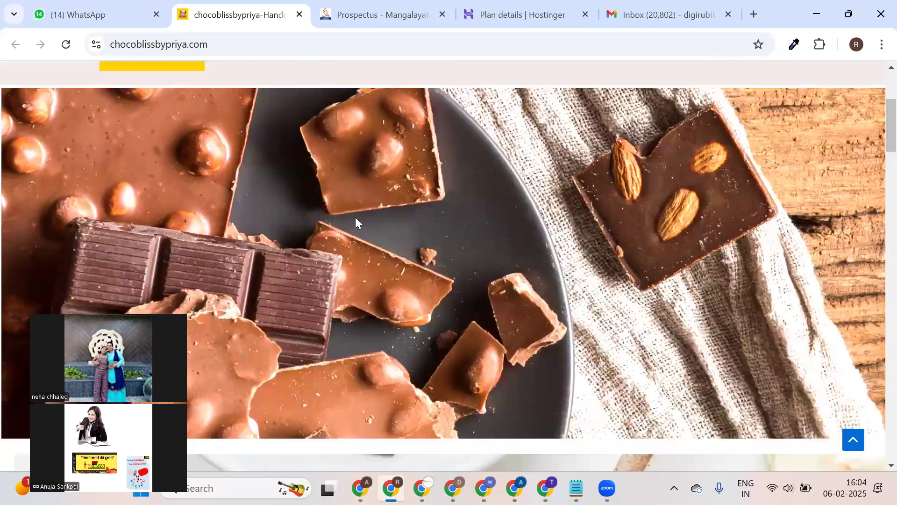
scroll(355, 217, "up", 5)
left_click(132, 129)
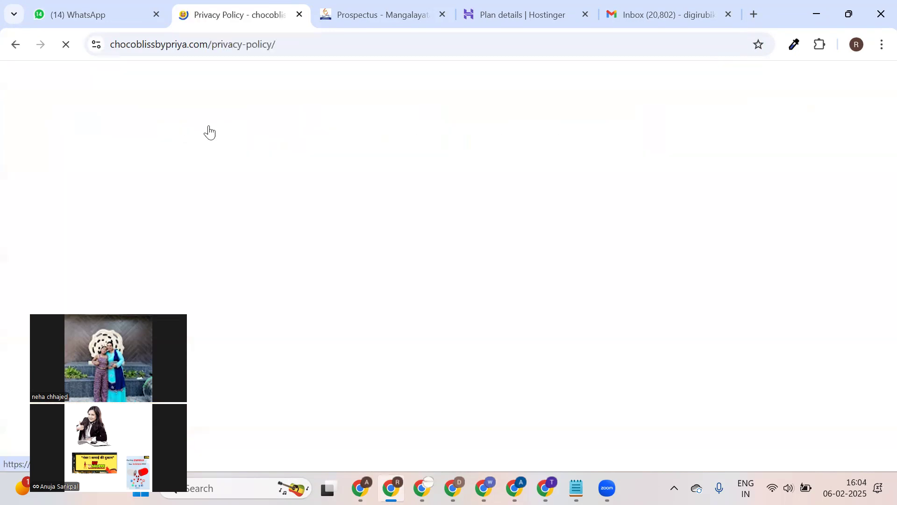
left_click(208, 136)
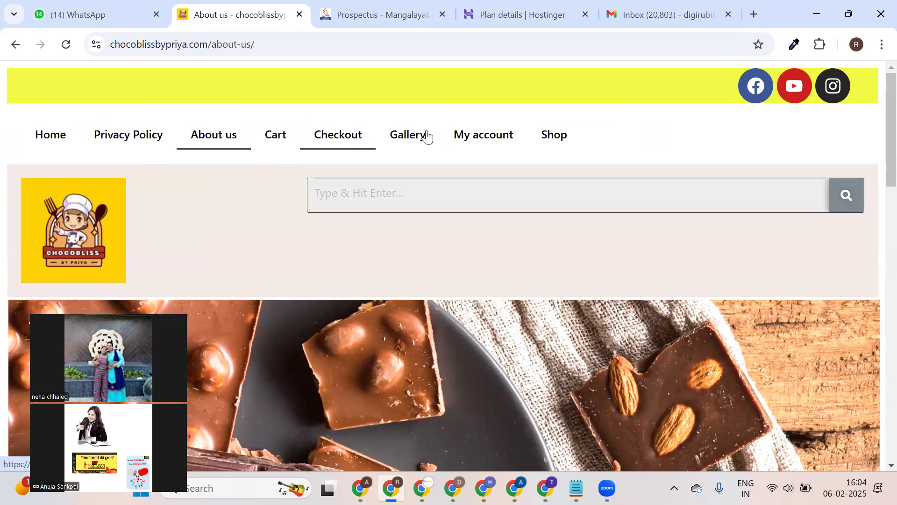
left_click(573, 136)
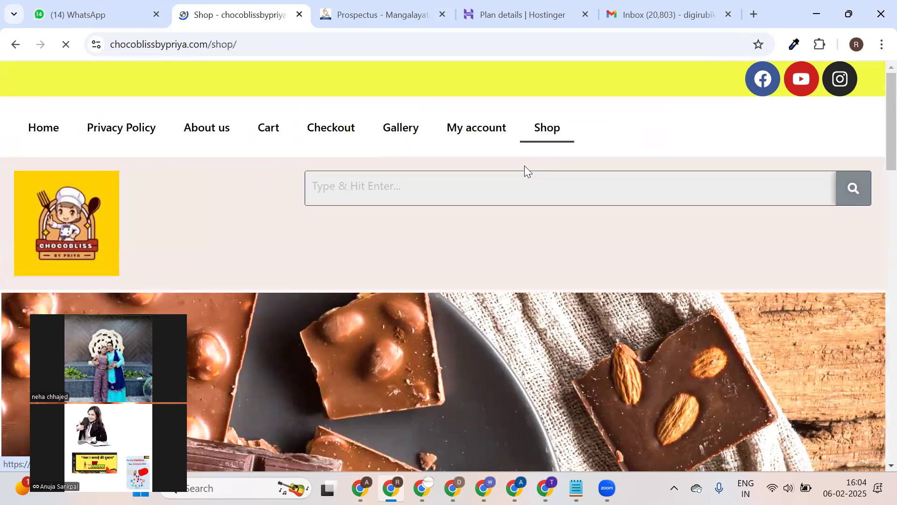
scroll(479, 224, "down", 20)
scroll(469, 252, "up", 5)
scroll(182, 229, "down", 5)
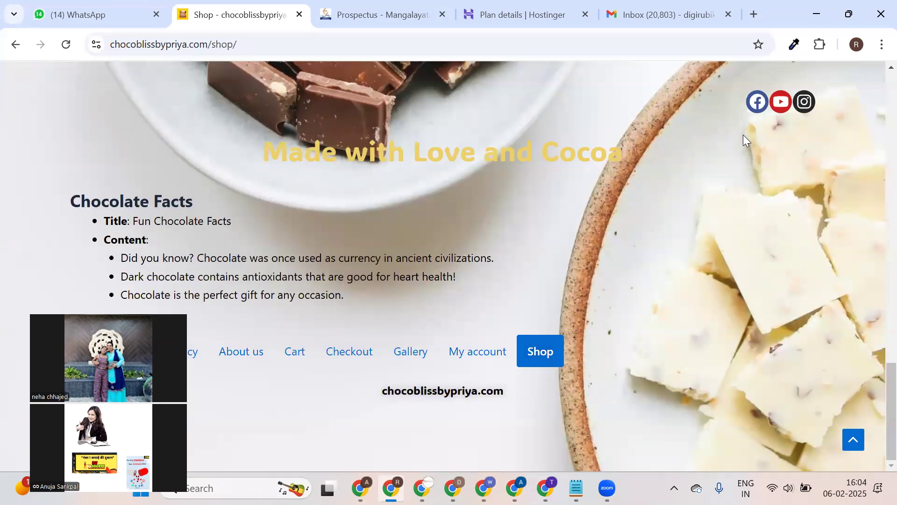
scroll(615, 174, "up", 5)
Open the Dates chocolate product page (₹100.00) and look over its details.
left_click(304, 130)
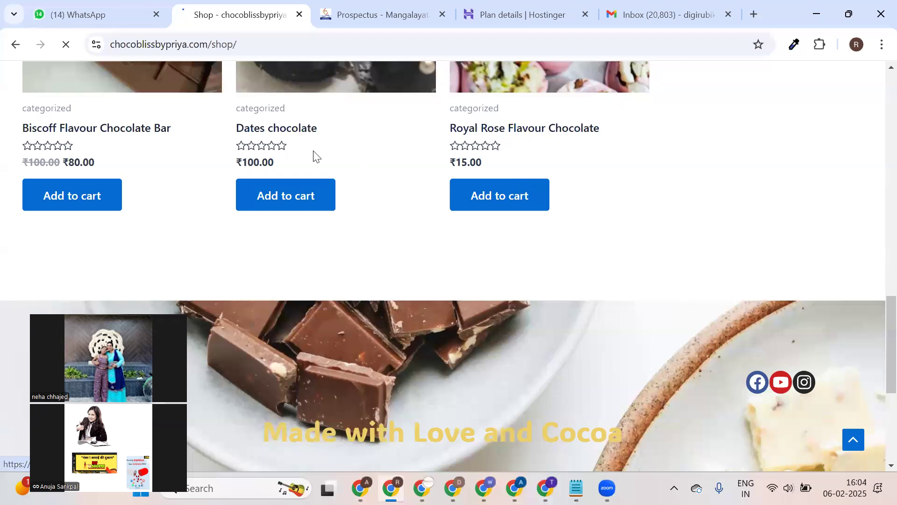
scroll(453, 176, "down", 15)
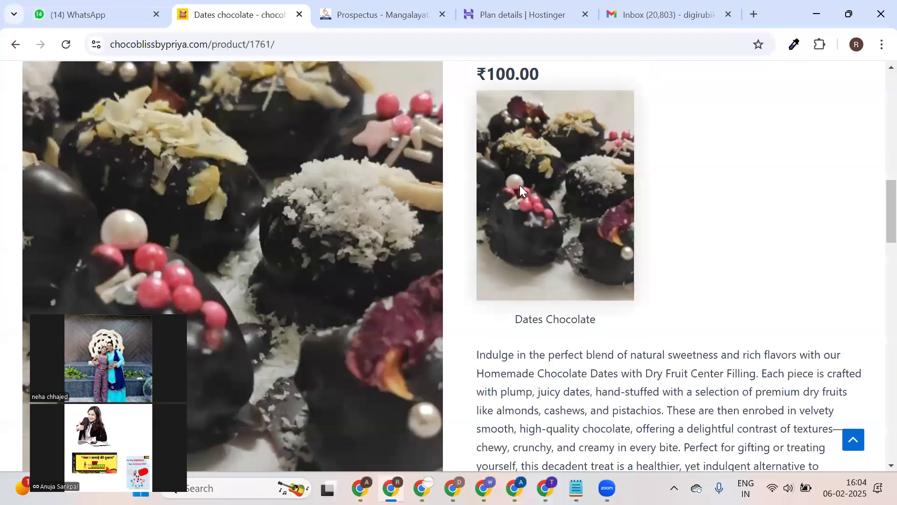
scroll(596, 210, "down", 5)
scroll(683, 202, "up", 20)
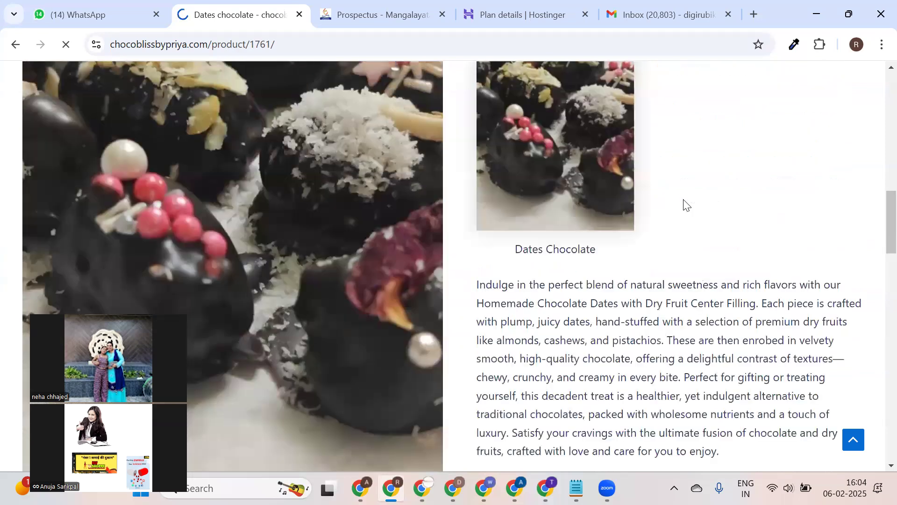
scroll(678, 206, "down", 10)
scroll(578, 167, "up", 3)
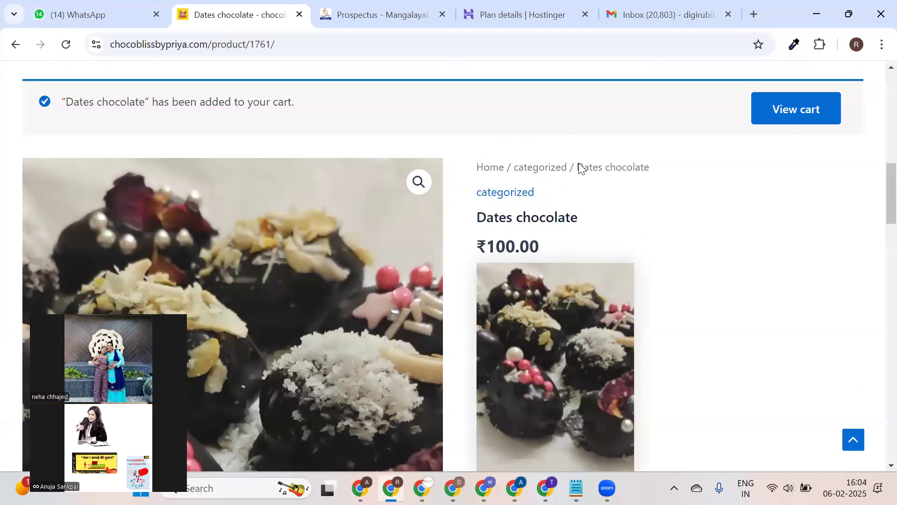
scroll(753, 187, "down", 5)
scroll(474, 159, "up", 10)
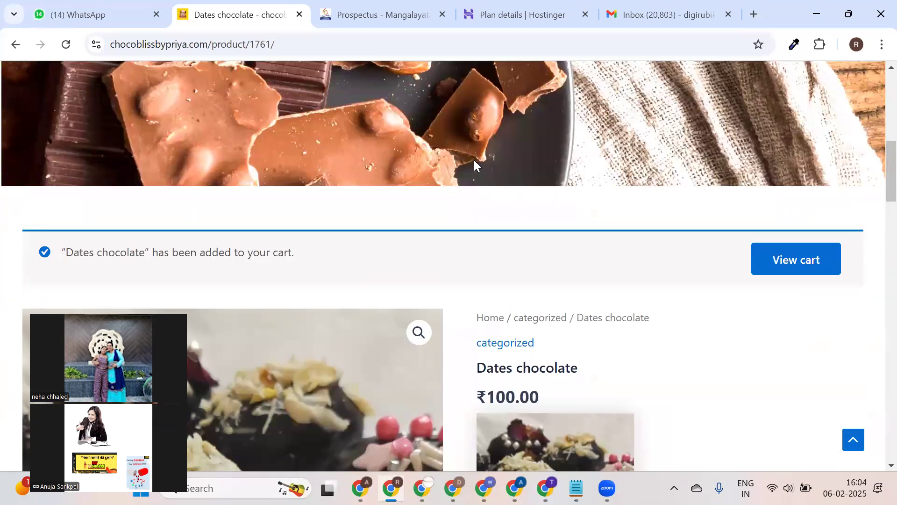
scroll(471, 157, "up", 2)
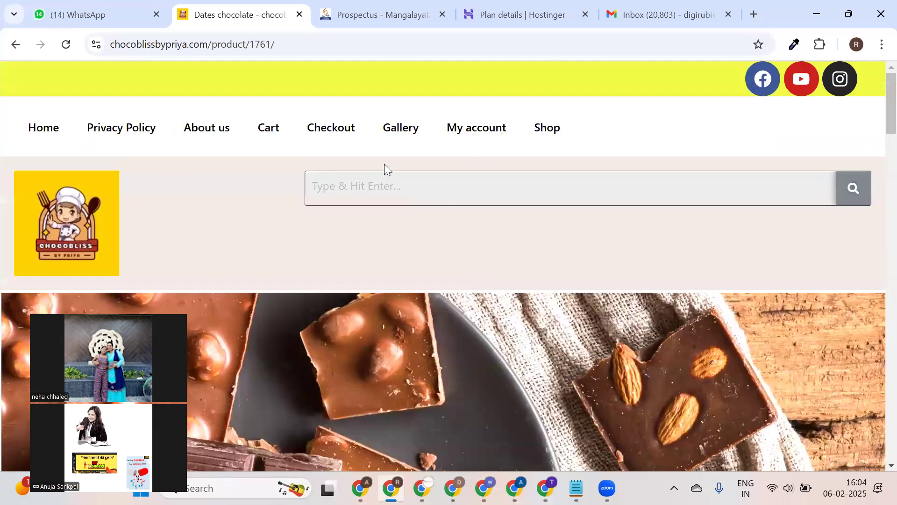
Return to the ChocoBliss home page and scroll through it.
left_click(57, 133)
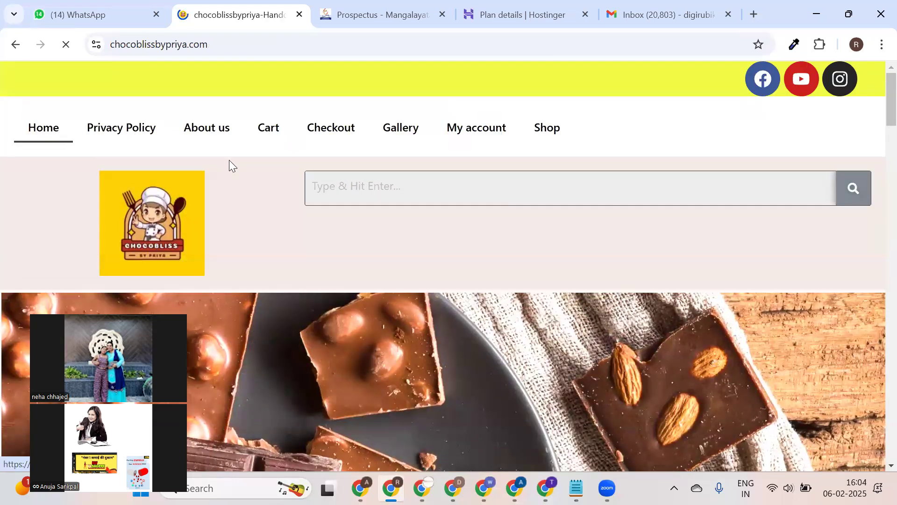
scroll(271, 150, "down", 15)
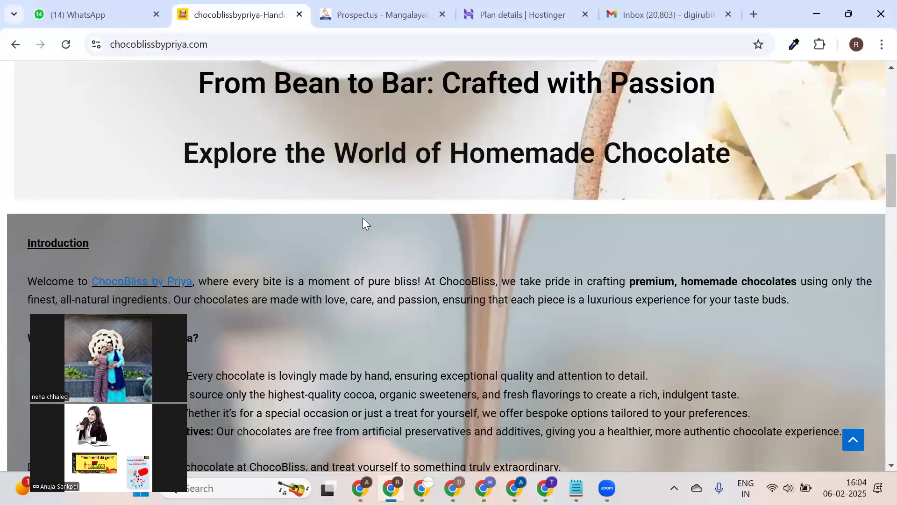
scroll(372, 201, "down", 1)
scroll(373, 201, "up", 10)
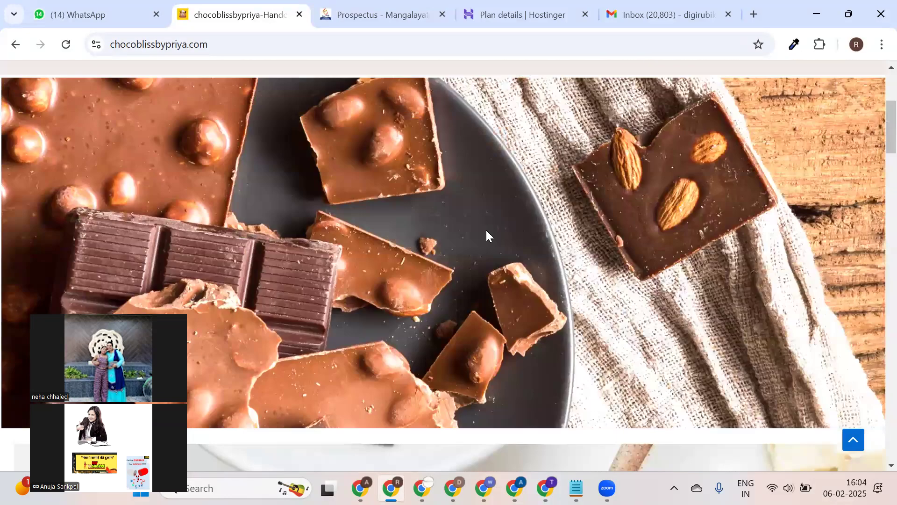
scroll(486, 231, "up", 5)
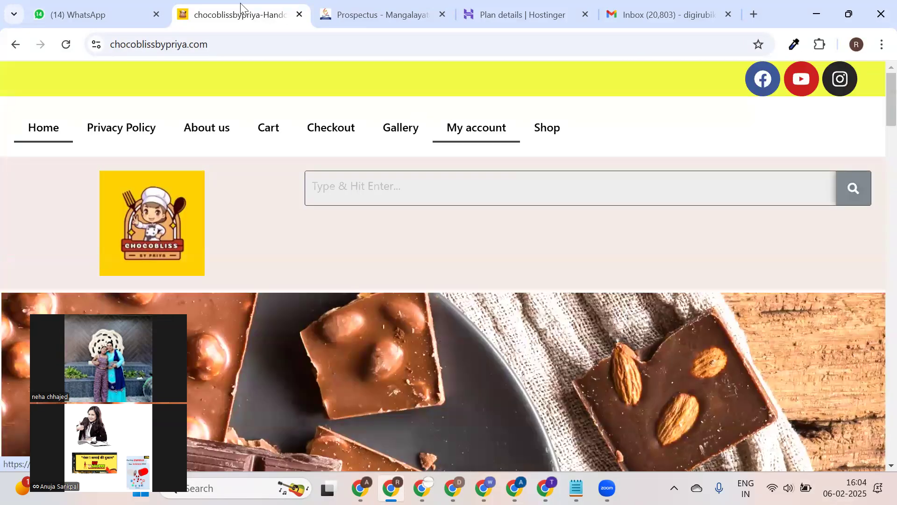
In the chat that received the Elementor Pro zip, search contacts for the person to share.
left_click(98, 6)
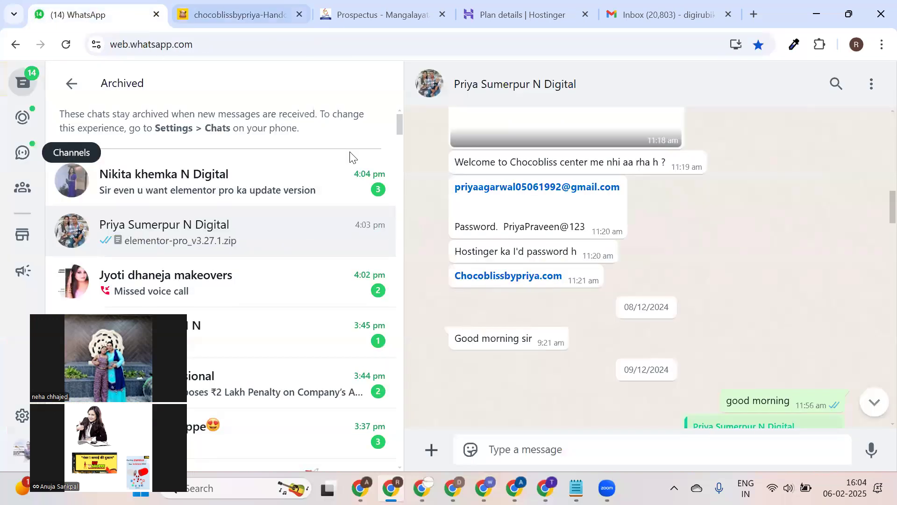
scroll(511, 396, "down", 10)
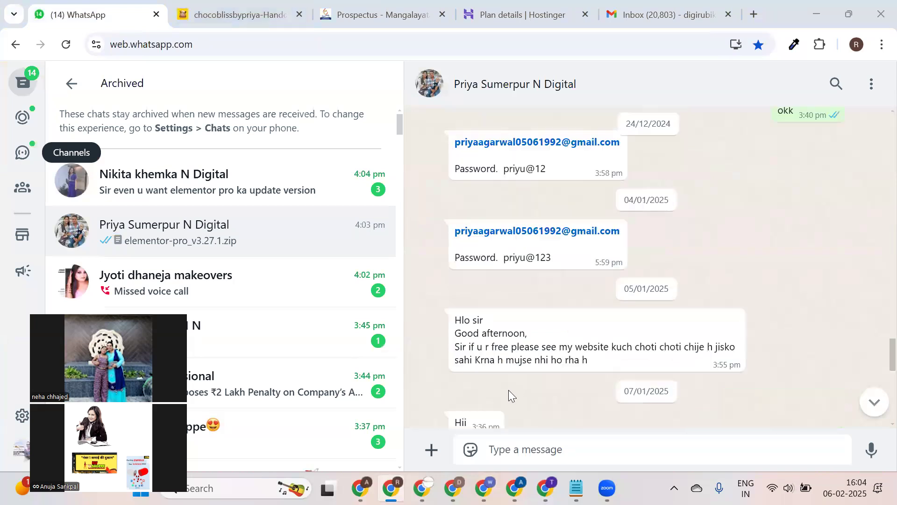
scroll(539, 421, "down", 10)
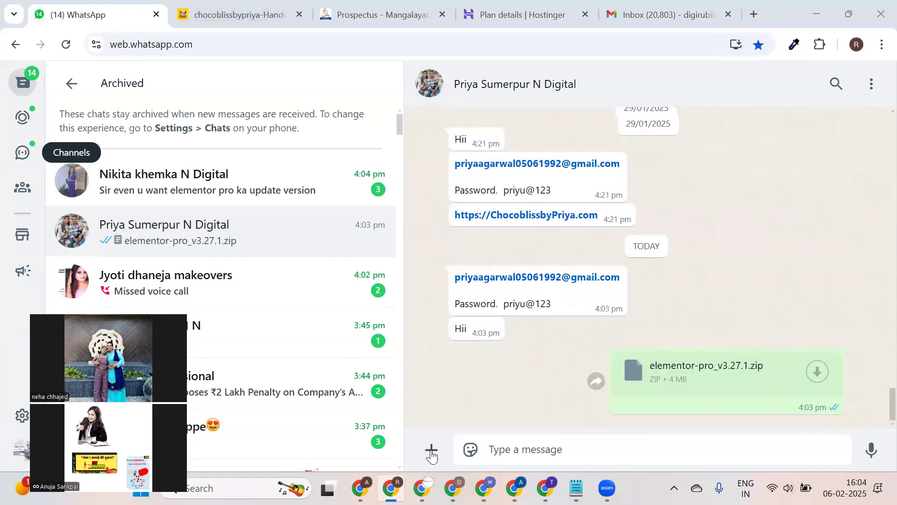
left_click(431, 449)
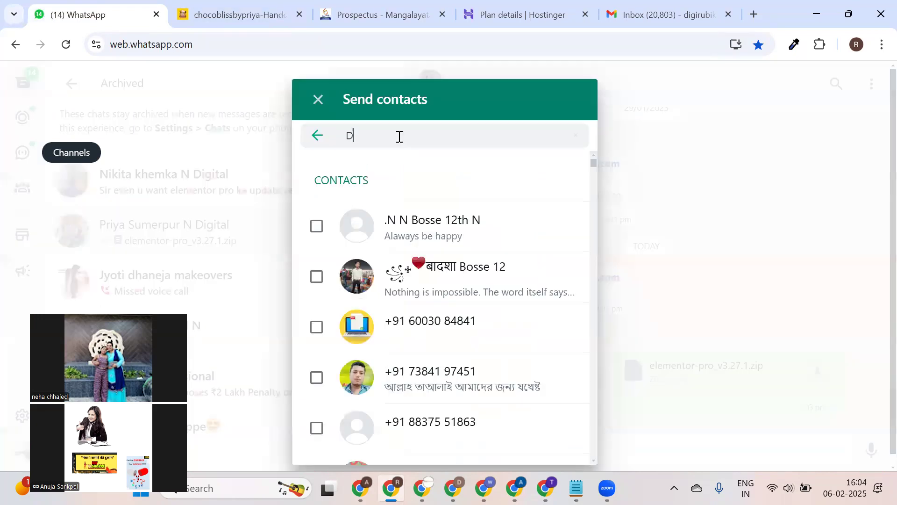
left_click(399, 137)
type("DEE")
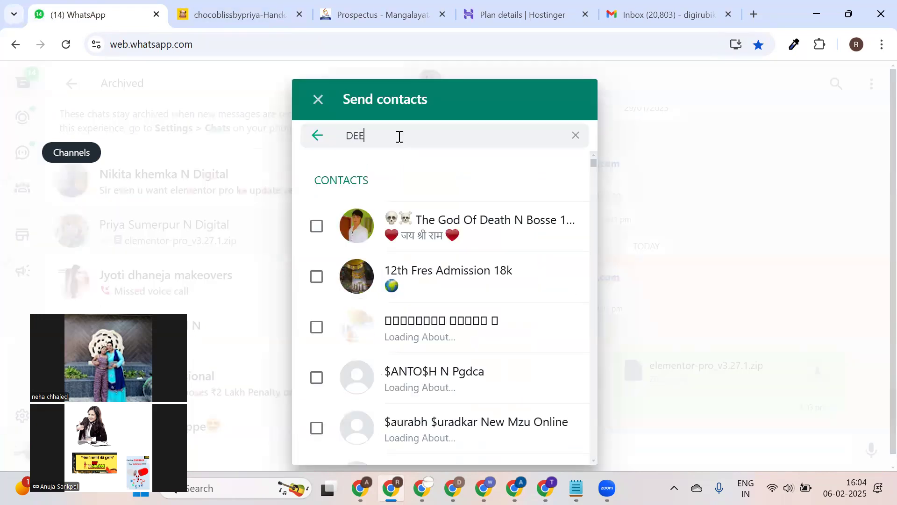
type("KSHA")
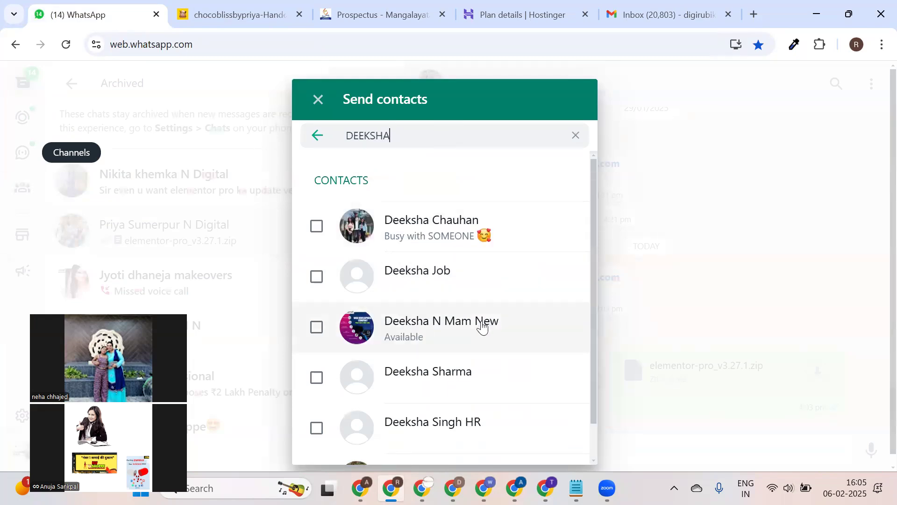
Send the selected contact card and go back from Archived to the main chats list.
left_click(483, 325)
left_click(574, 442)
left_click(577, 405)
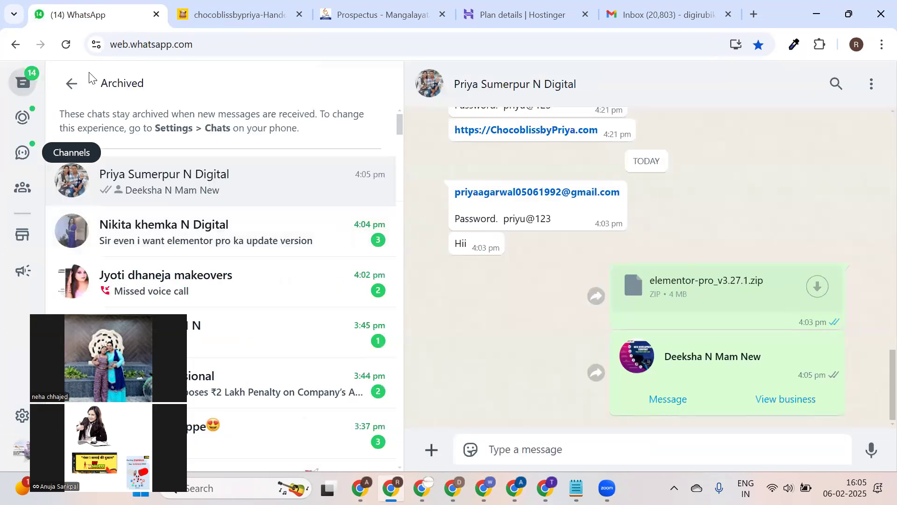
left_click(71, 84)
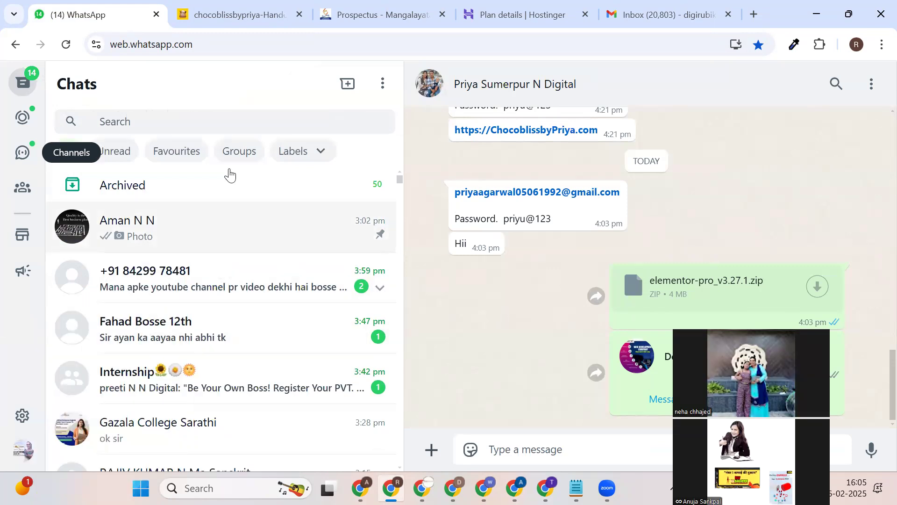
left_click(281, 14)
Review the Hostinger Plan details for hypeexhibitions.com.
left_click(383, 14)
left_click(481, 6)
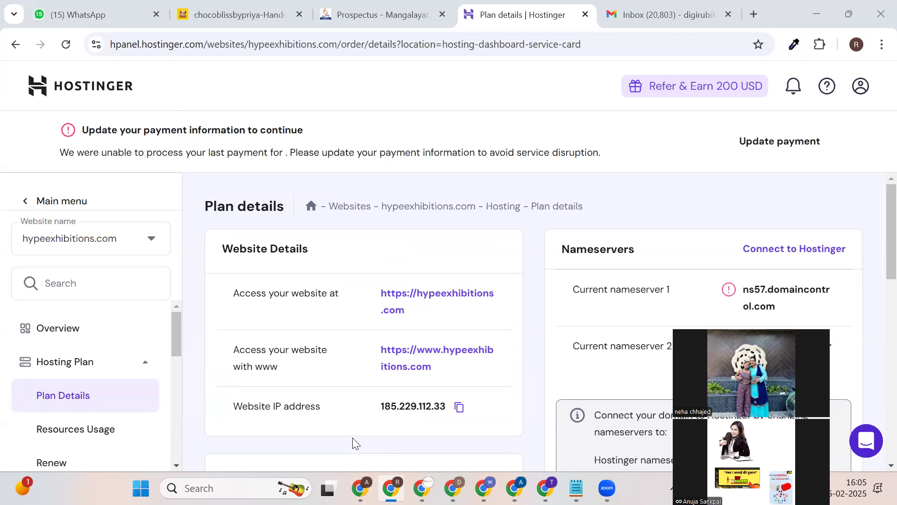
scroll(434, 292, "down", 4)
scroll(457, 266, "up", 4)
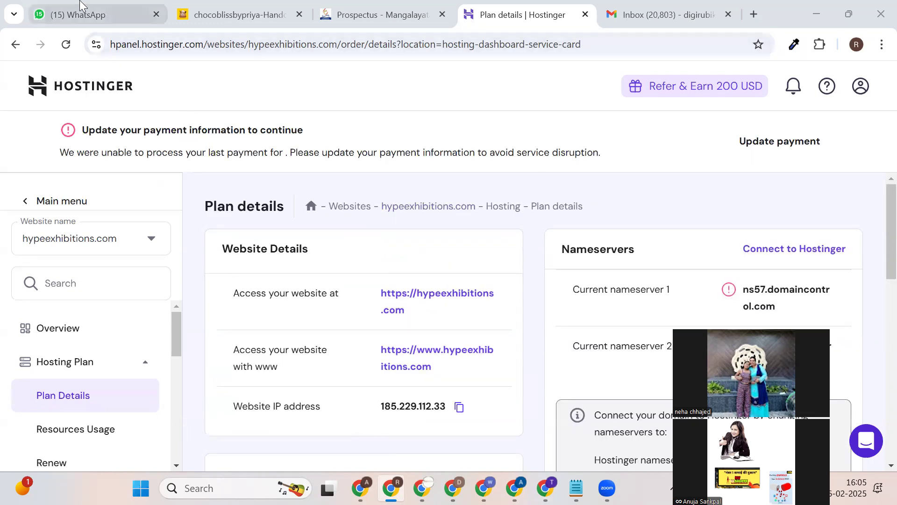
Close the Mangalayatan University Prospectus tab so the Gmail inbox shows.
left_click(110, 14)
left_click(238, 14)
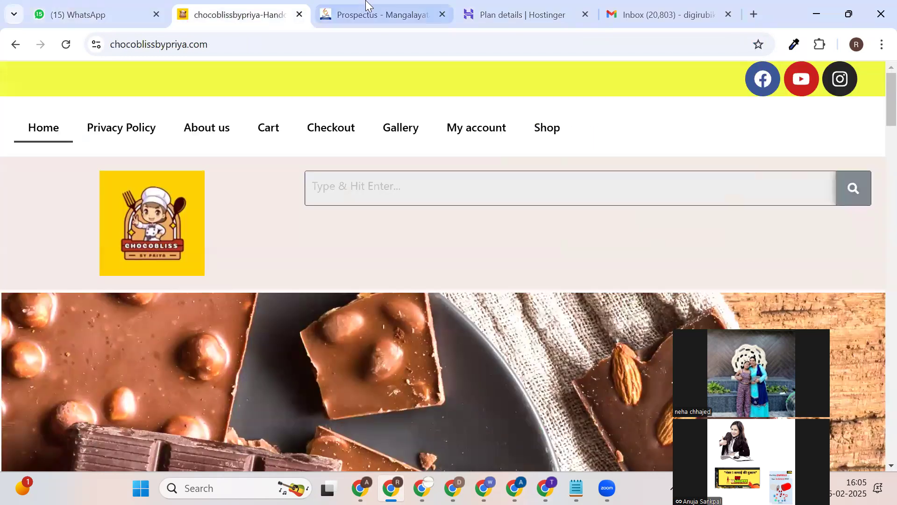
left_click(371, 13)
scroll(335, 174, "up", 3)
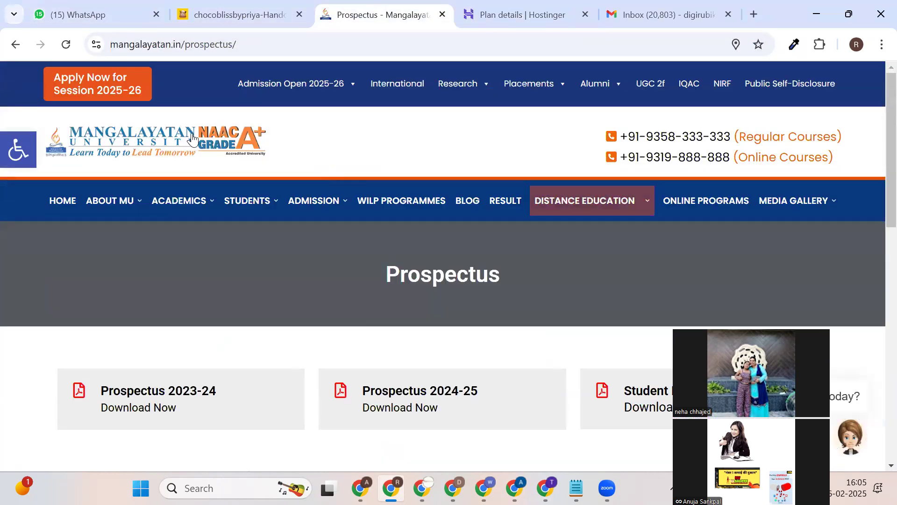
left_click(440, 15)
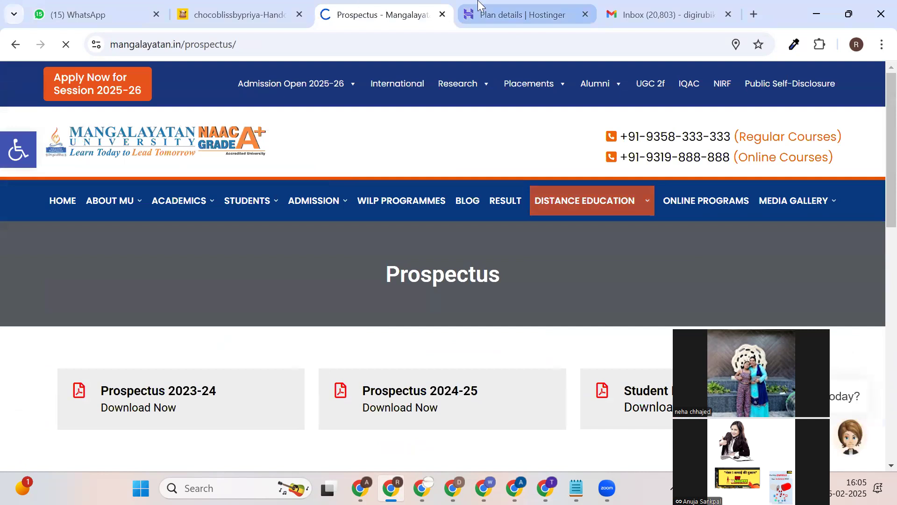
left_click(491, 3)
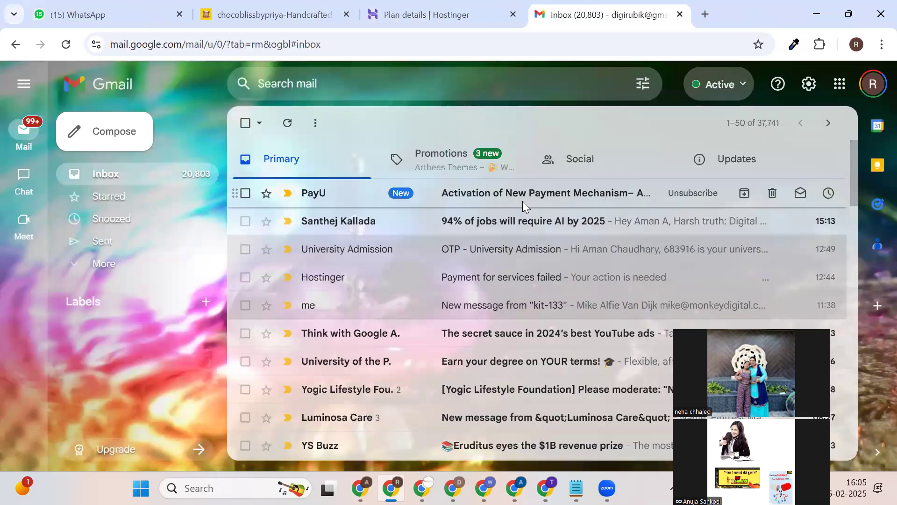
Read PayU's email on the Advantage Club payment mechanism at 3.75%, then open a new tab.
left_click(522, 204)
scroll(481, 250, "down", 3)
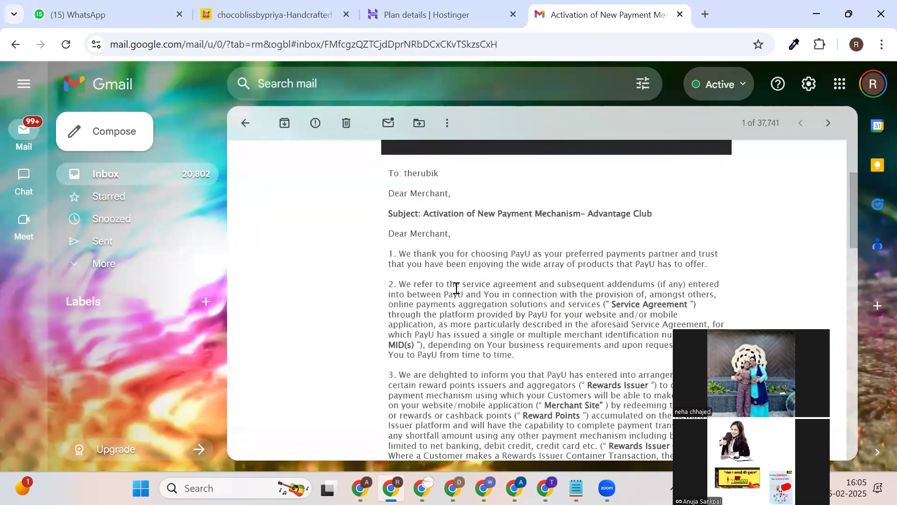
scroll(413, 229, "down", 15)
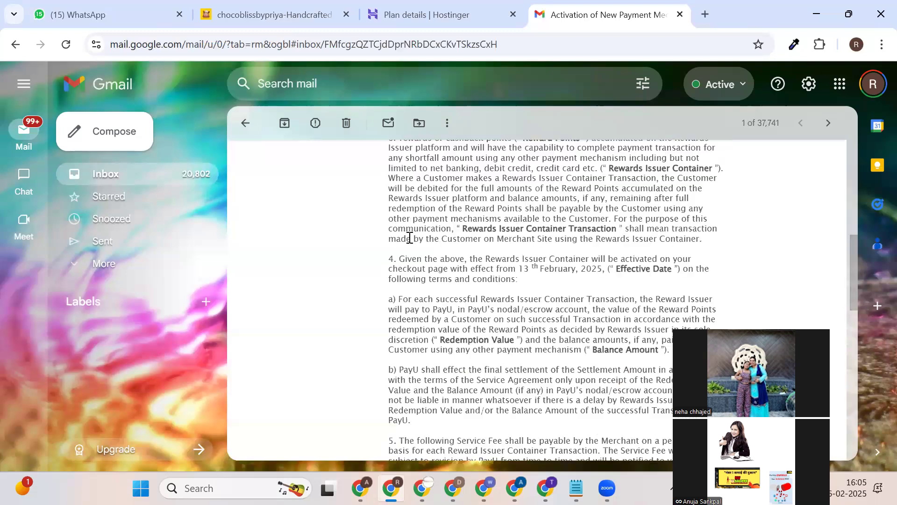
scroll(408, 255, "up", 6)
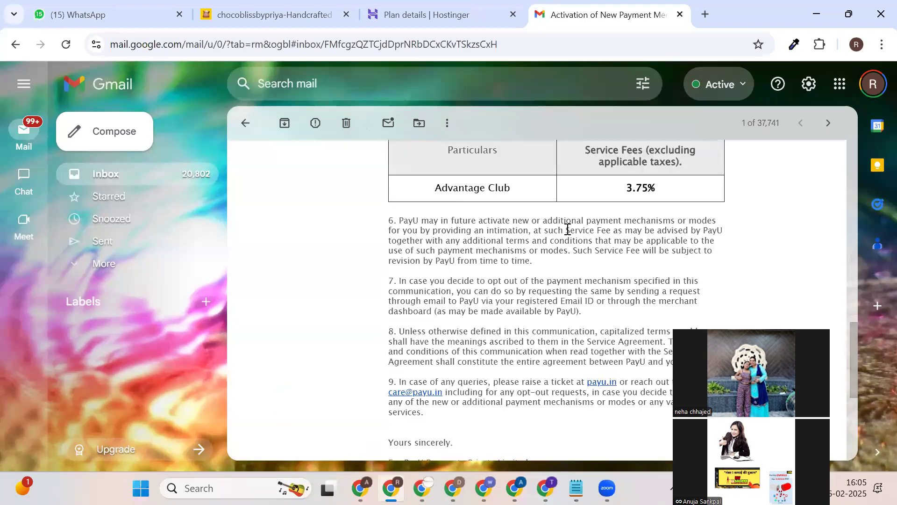
scroll(473, 253, "up", 10)
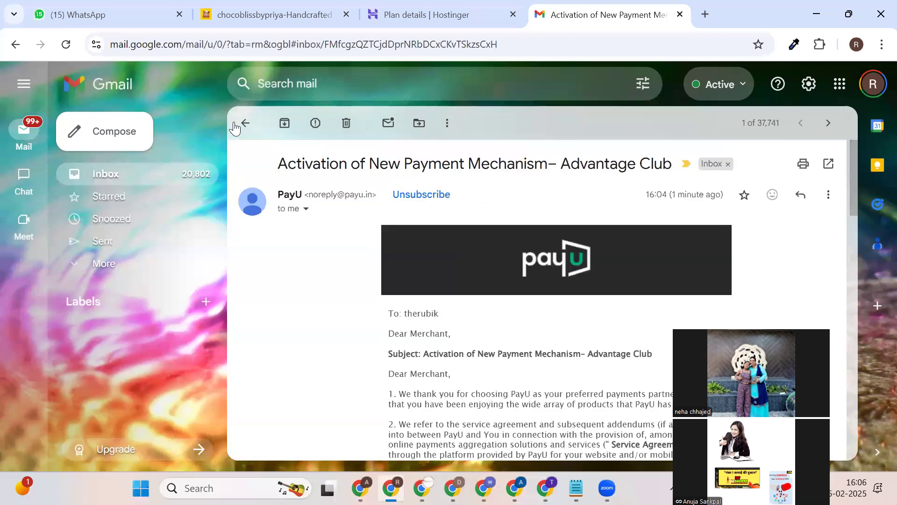
left_click(703, 14)
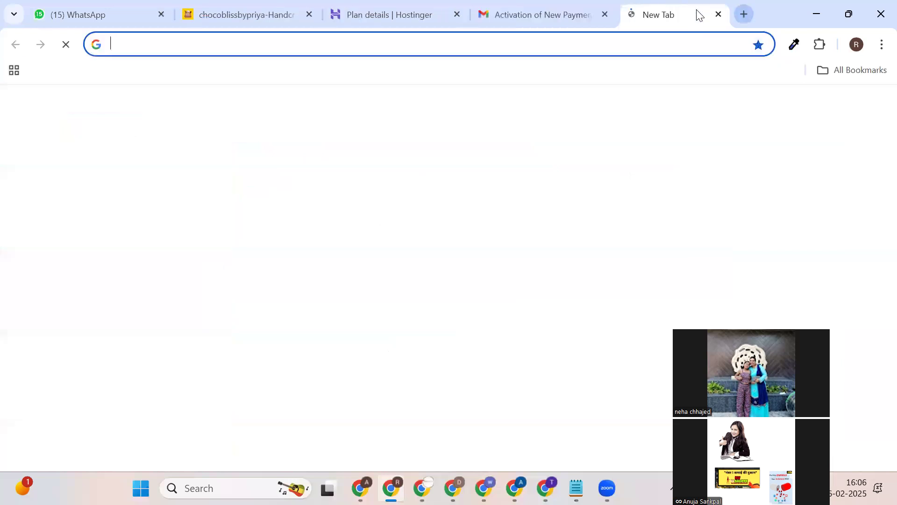
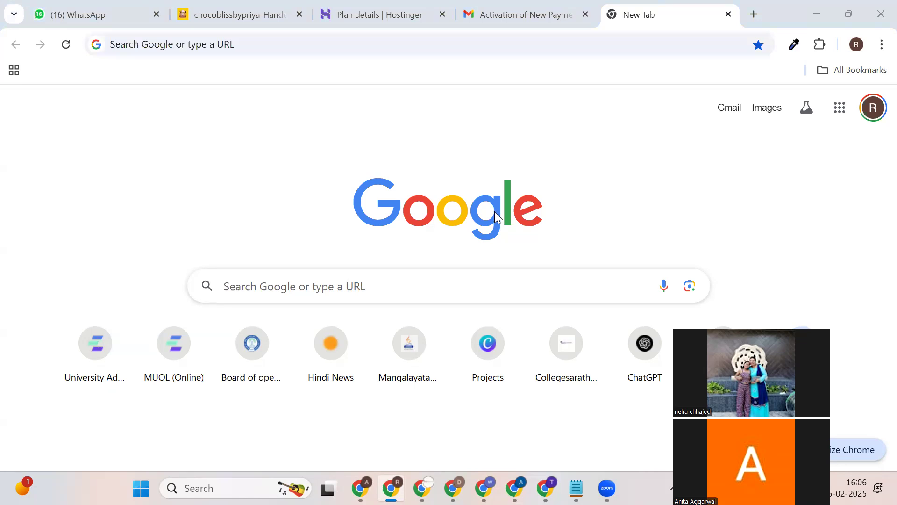
Return the PayU email view to the Gmail inbox and open chatgpt.com in the new tab.
left_click(519, 15)
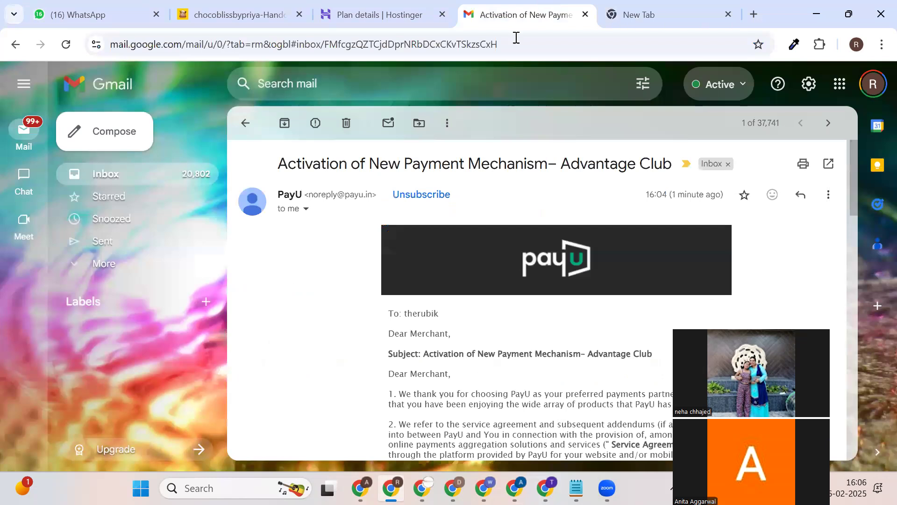
left_click(196, 179)
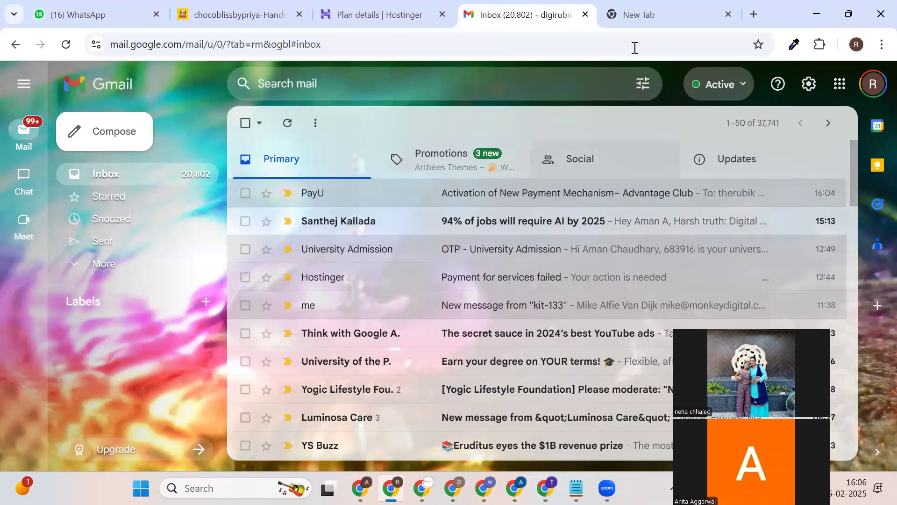
left_click(659, 18)
left_click(602, 53)
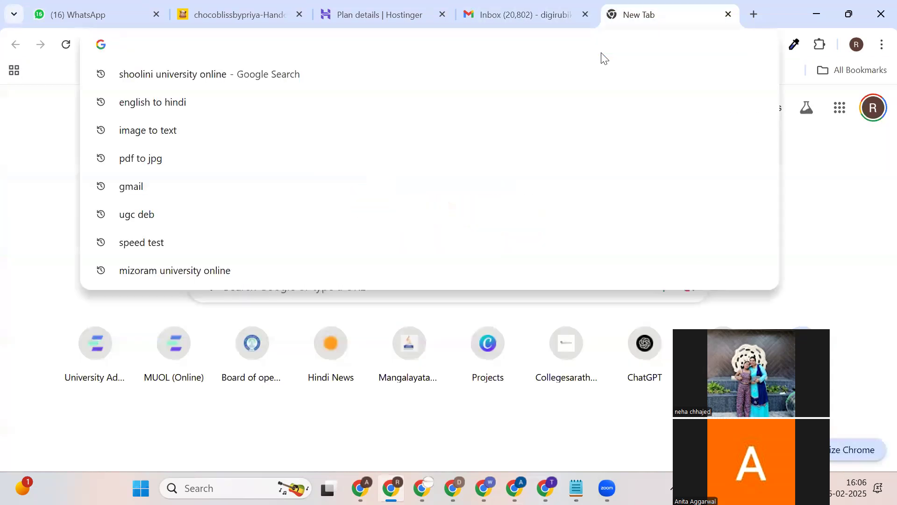
type("CHA")
key("Return")
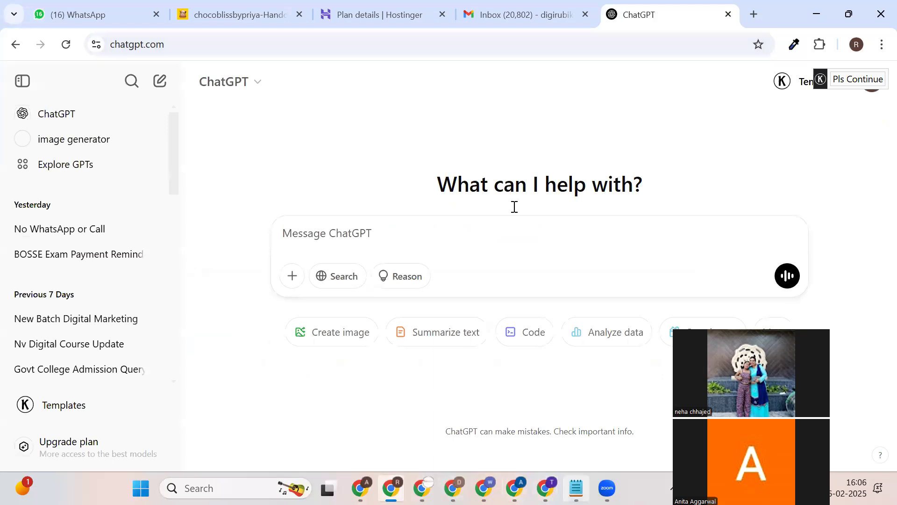
Glance through the Notepad notes, then bring up the ChatGPT college-description chat window.
key("alt+Tab")
left_click(676, 92)
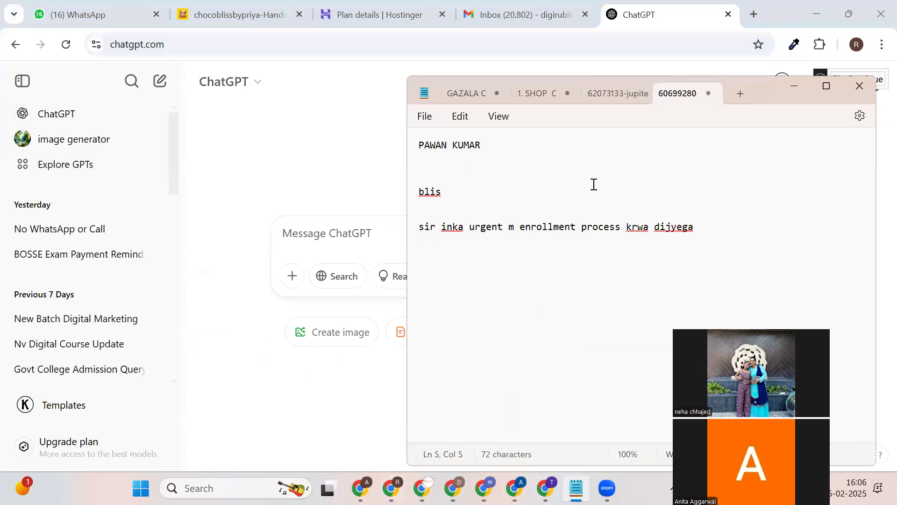
left_click(467, 93)
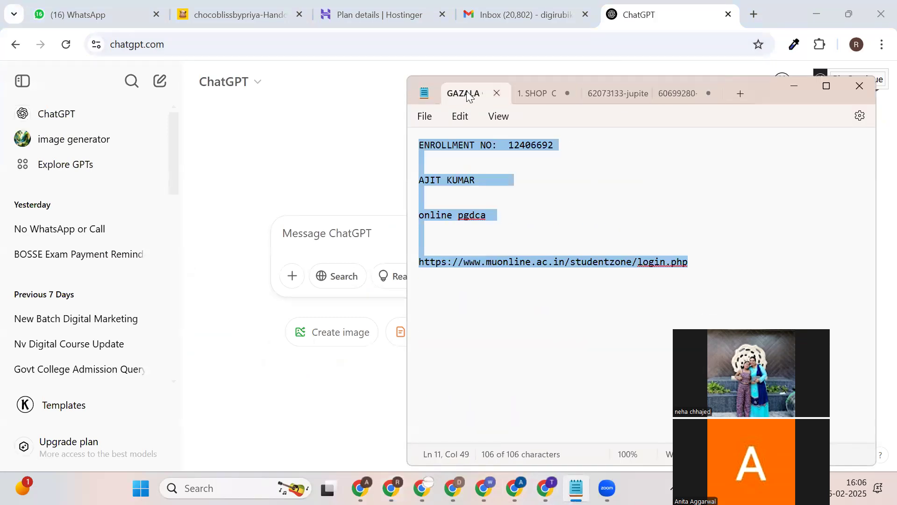
left_click(549, 11)
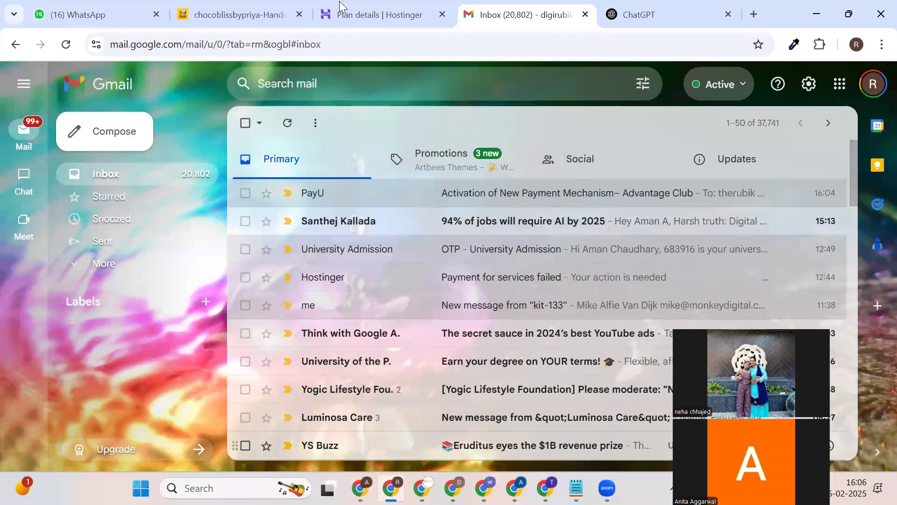
key("alt+Tab")
left_click_drag(525, 151, 573, 150)
Select the emoji-free rewrite of the Jamia Falahiya College description, then switch to the Gmail window.
left_click(540, 150)
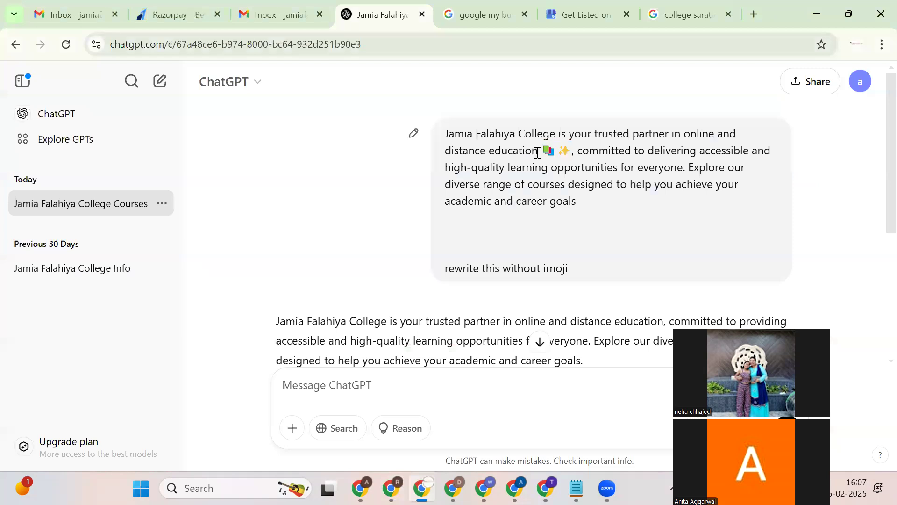
left_click_drag(444, 134, 612, 207)
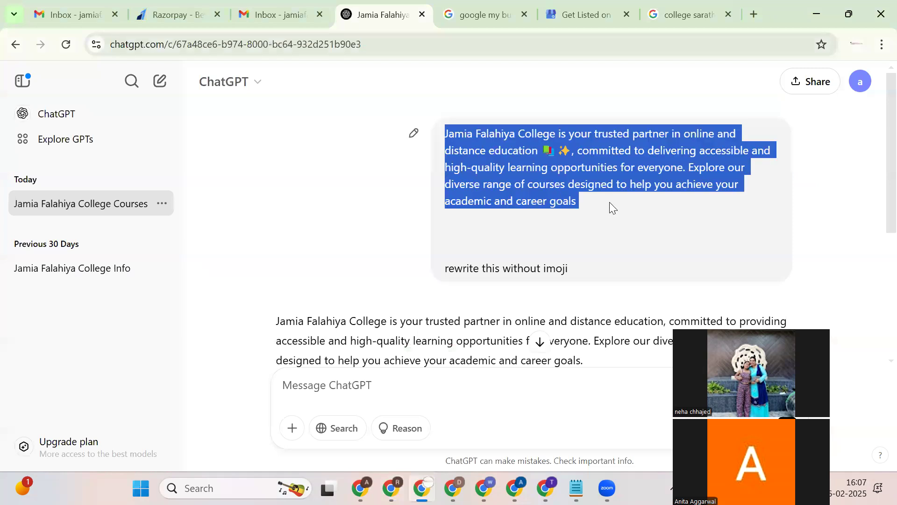
triple_click(619, 259)
scroll(553, 273, "down", 3)
left_click(415, 223)
triple_click(415, 223)
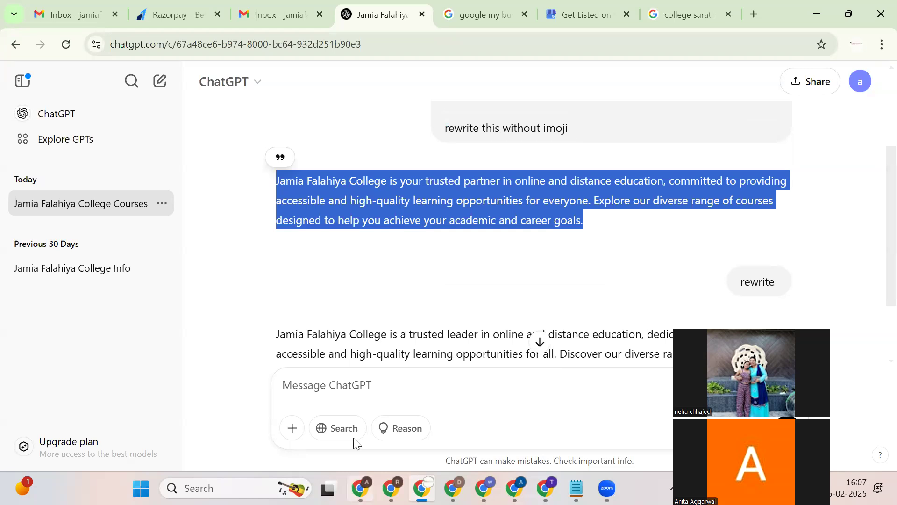
left_click(274, 445)
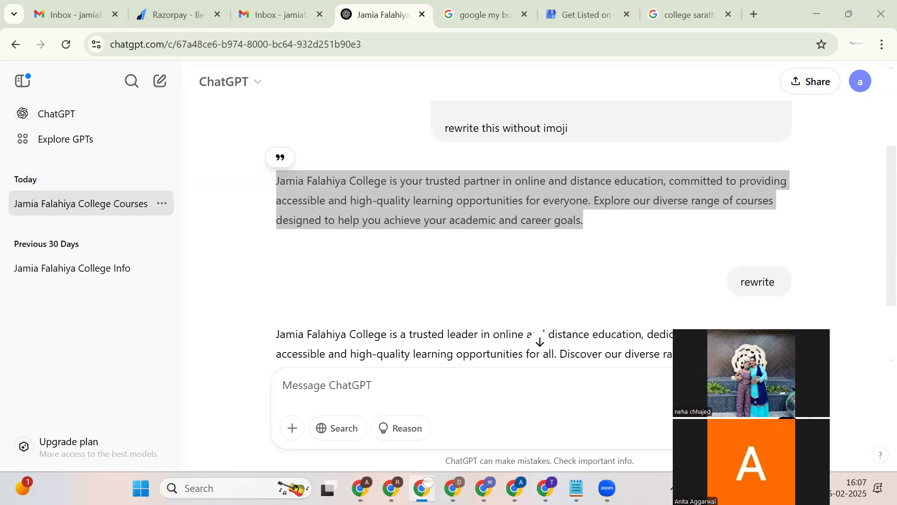
left_click(453, 488)
key("alt+Tab")
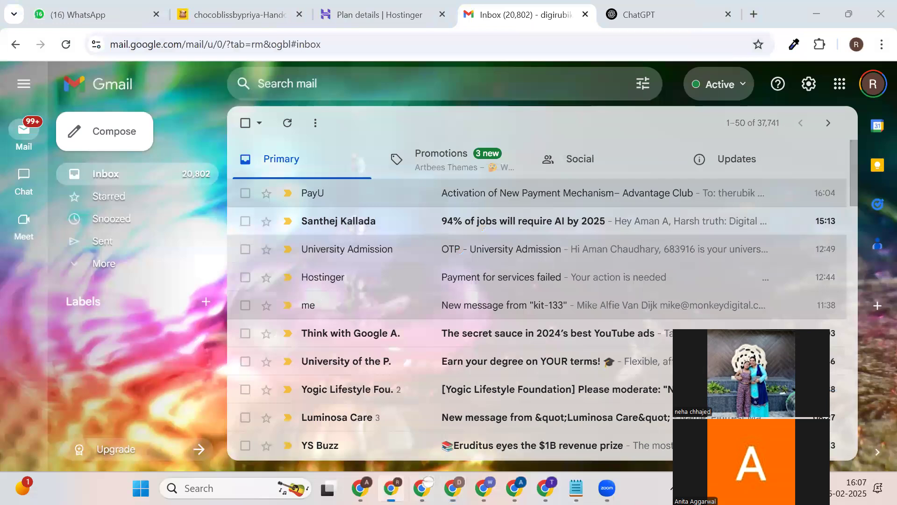
Scroll through WhatsApp's archived chats, then return to the main chat list.
left_click(101, 19)
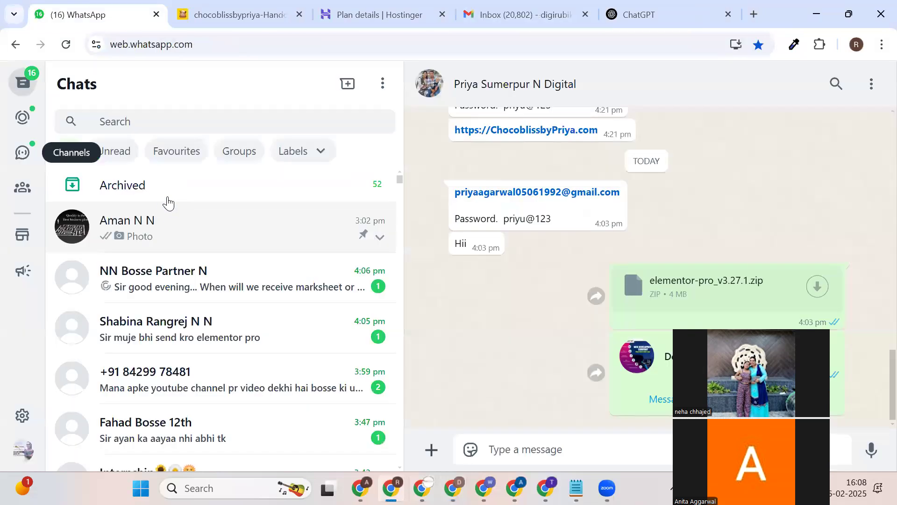
left_click(176, 187)
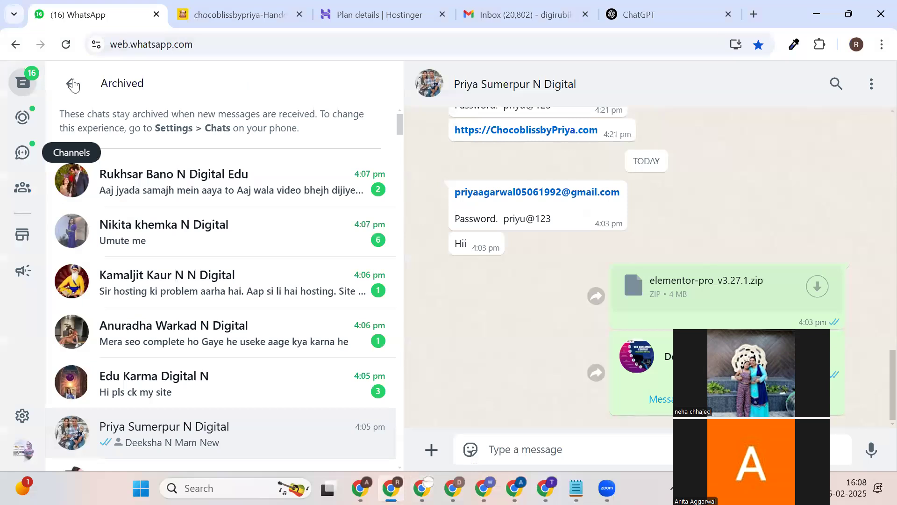
scroll(129, 250, "down", 5)
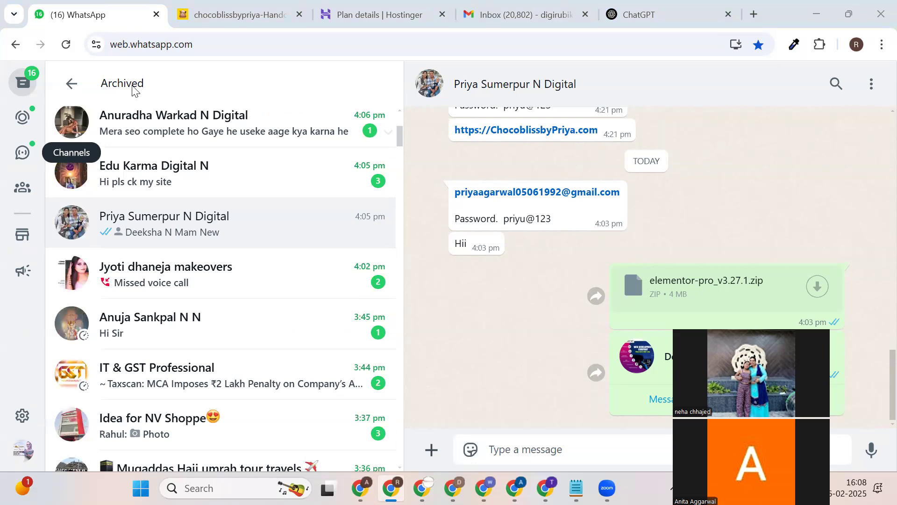
left_click(71, 84)
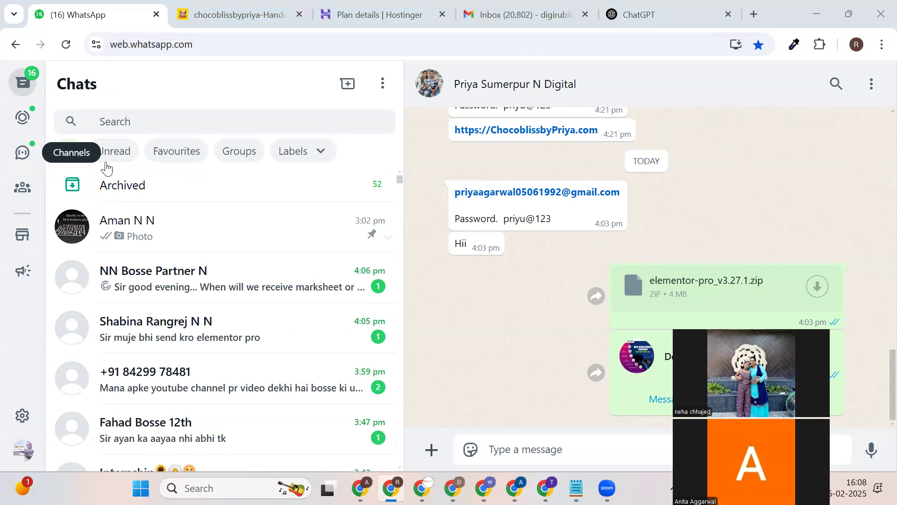
Open the Nv Digital Marketing August Batch channel and select the 'New Batch Starts 15th Feb' line.
left_click(41, 168)
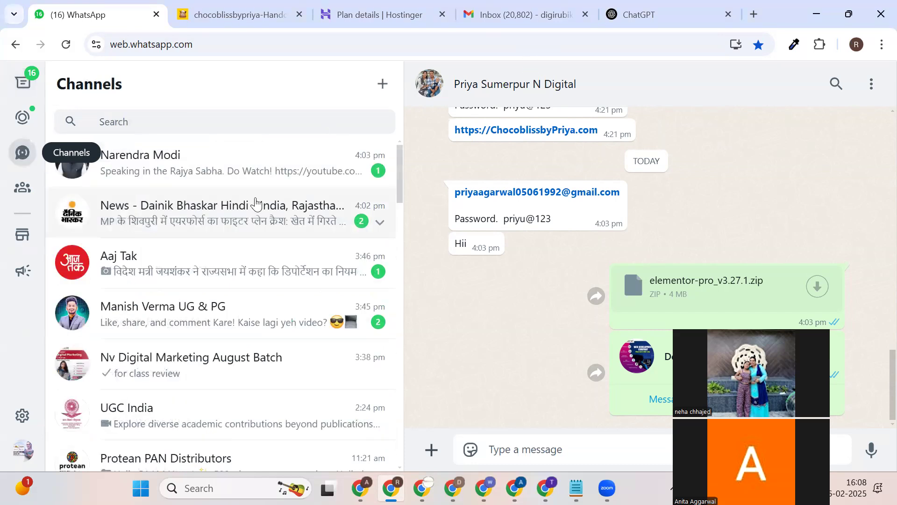
left_click(241, 363)
scroll(569, 209, "up", 4)
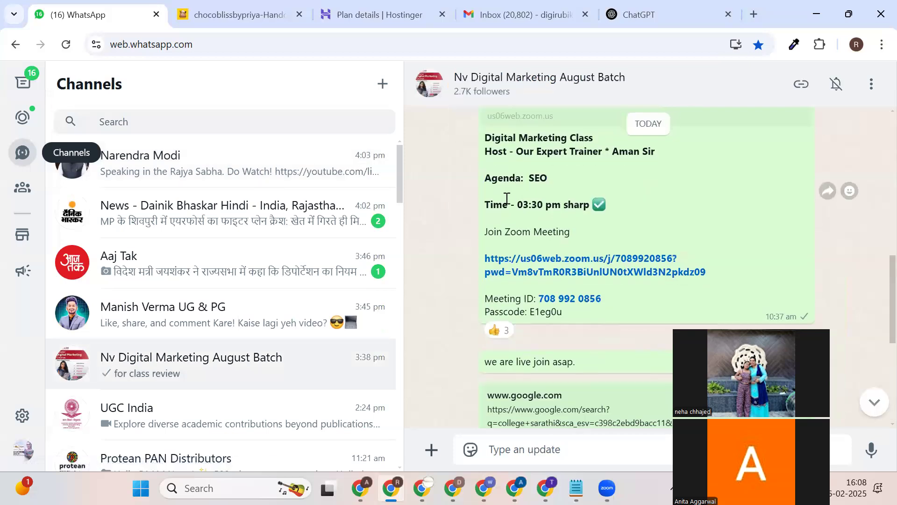
scroll(545, 198, "up", 5)
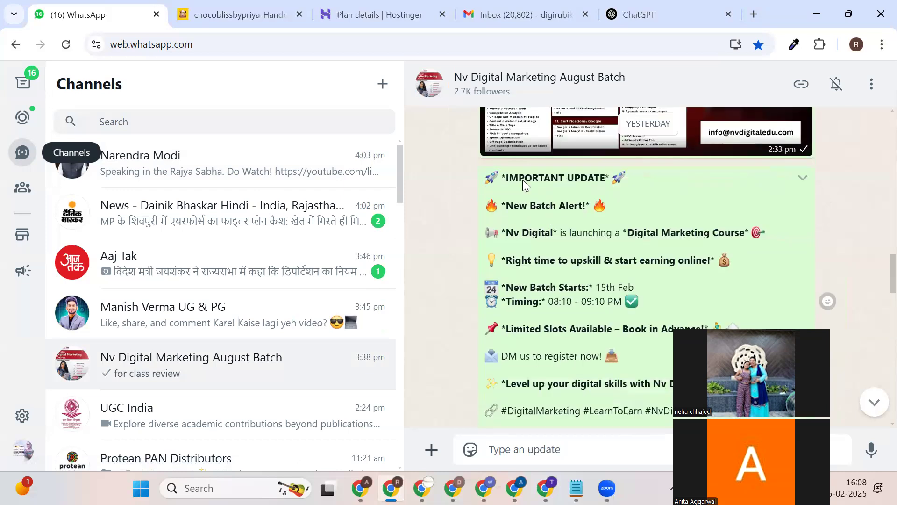
scroll(523, 182, "down", 1)
left_click_drag(513, 223, 651, 222)
left_click(559, 224)
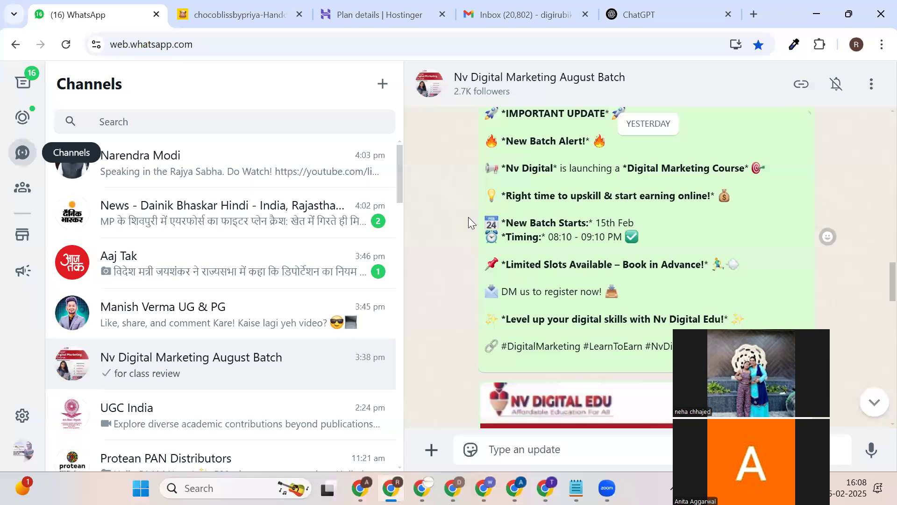
triple_click(594, 218)
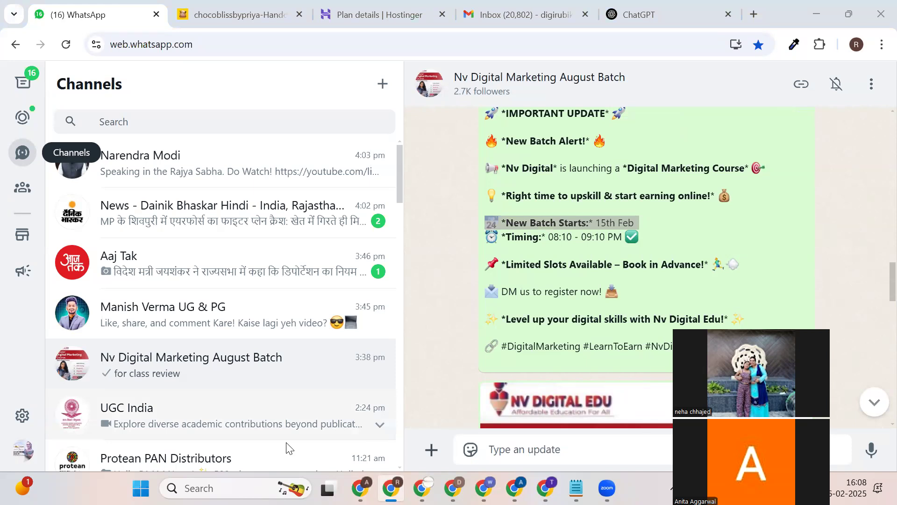
left_click(527, 11)
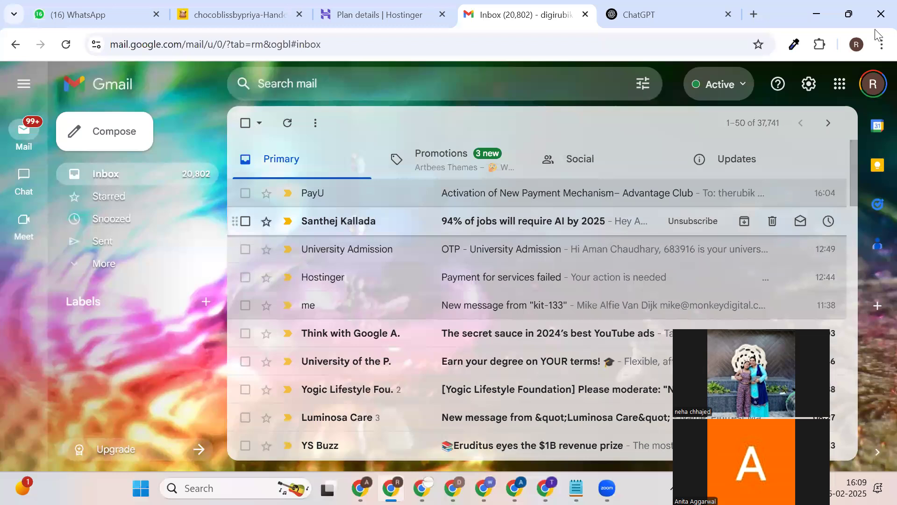
Read the Artbees Themes email on Jupiter X pricing under Promotions, then return to the list.
left_click(880, 14)
left_click(509, 155)
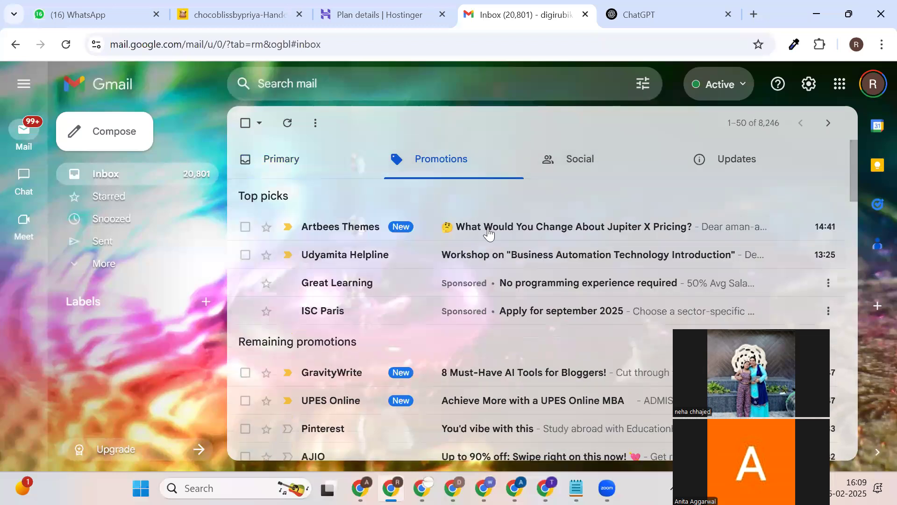
left_click(508, 229)
scroll(508, 231, "down", 10)
scroll(509, 243, "up", 10)
scroll(511, 244, "down", 2)
scroll(607, 236, "up", 1)
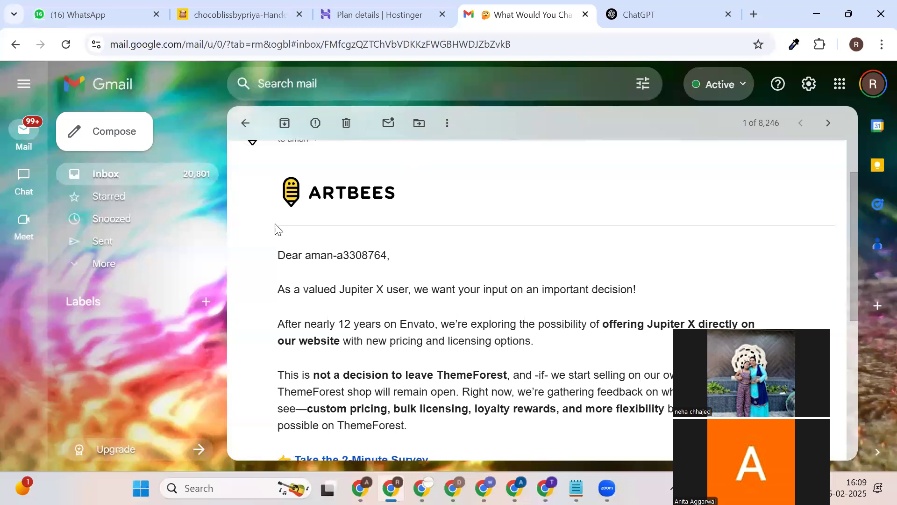
scroll(280, 229, "up", 2)
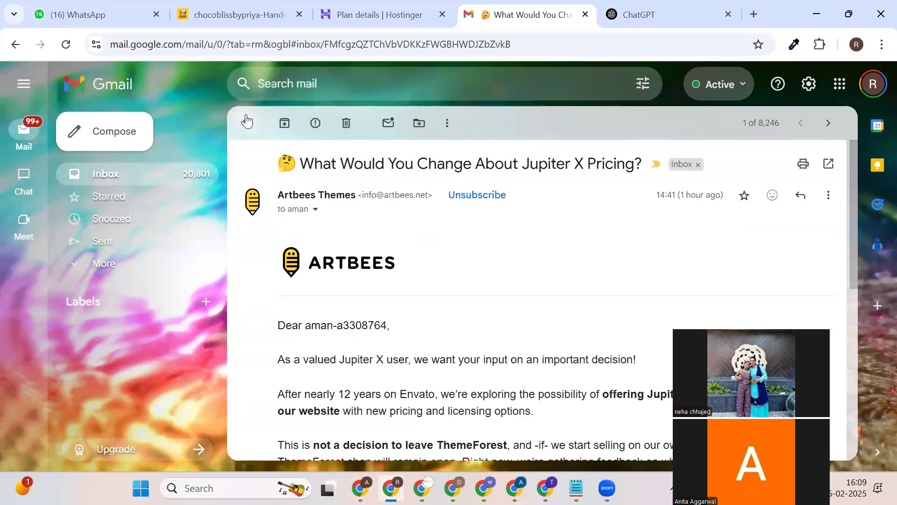
left_click(245, 123)
left_click(648, 7)
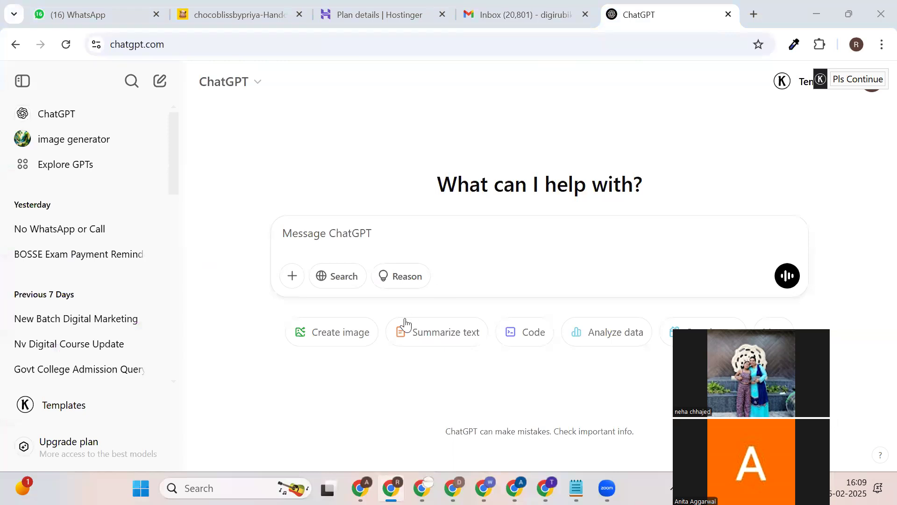
Open the makeovers contact's chat from Archived and bring up the + attachment menu.
left_click(44, 7)
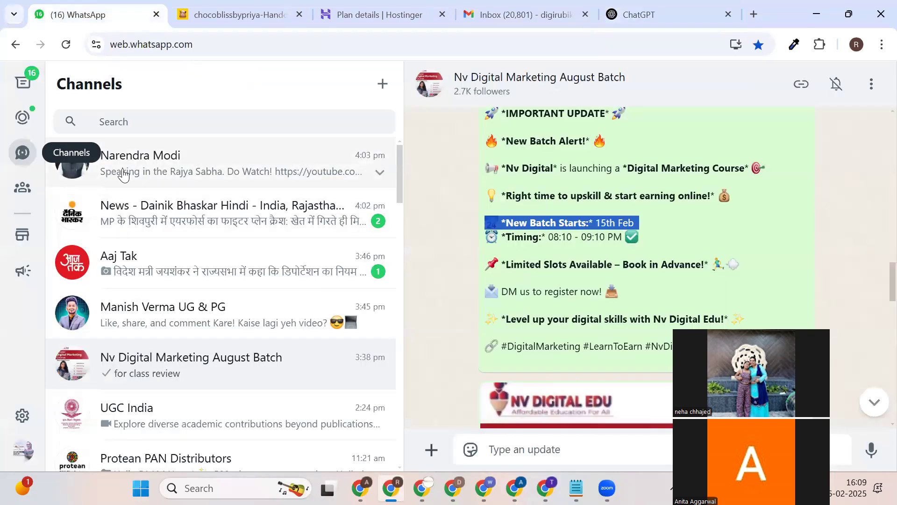
left_click(22, 85)
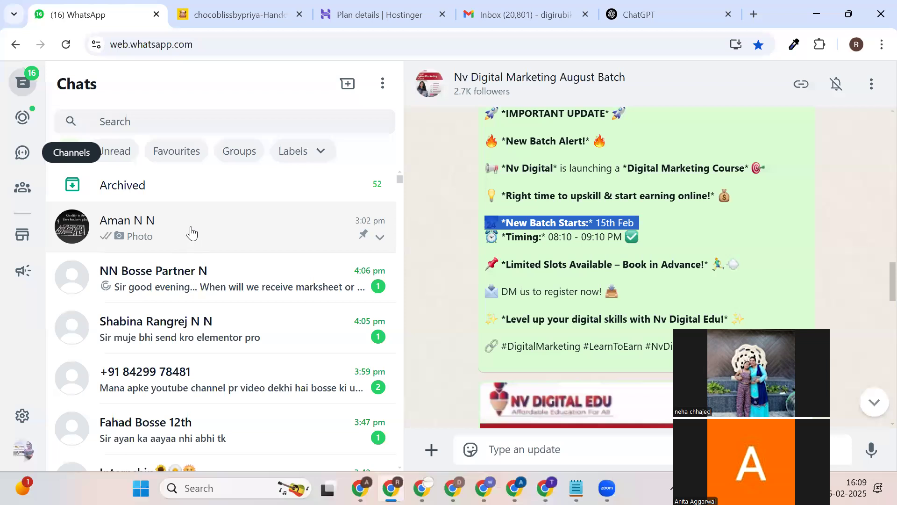
left_click(181, 191)
scroll(224, 285, "down", 3)
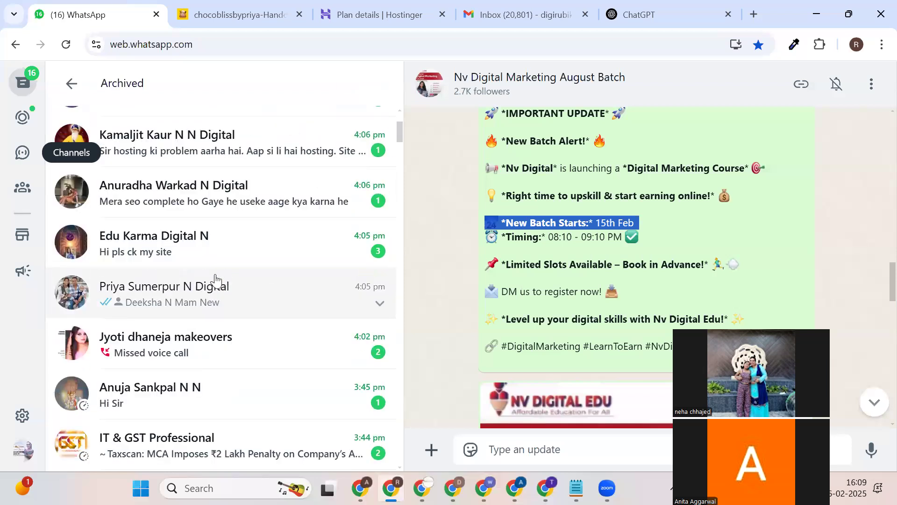
left_click(284, 331)
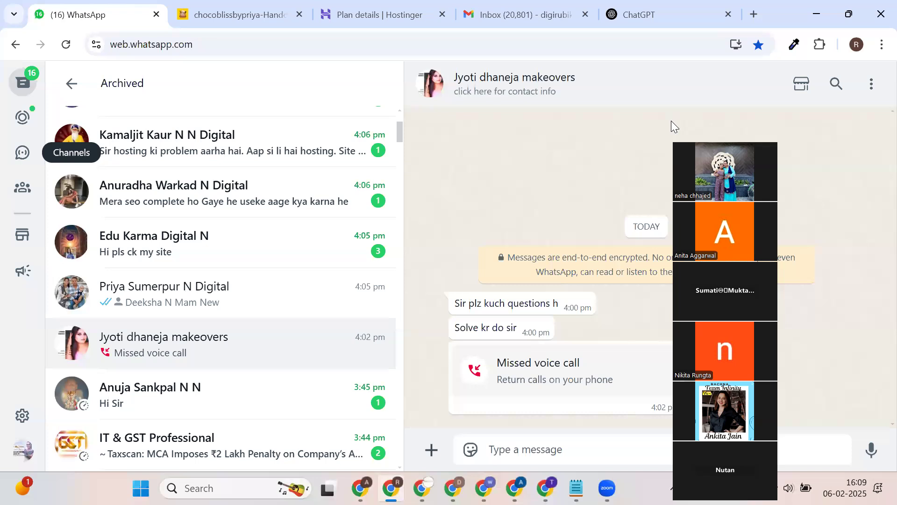
left_click_drag(778, 500, 828, 217)
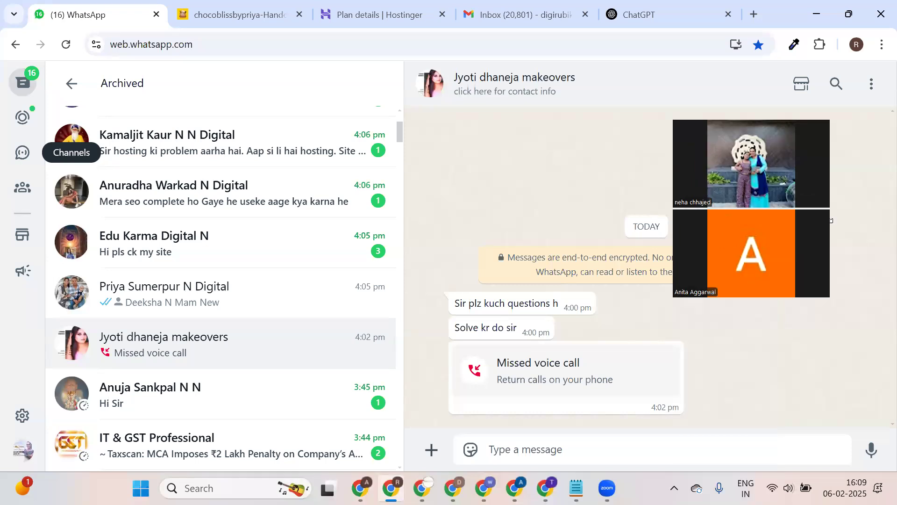
left_click(431, 450)
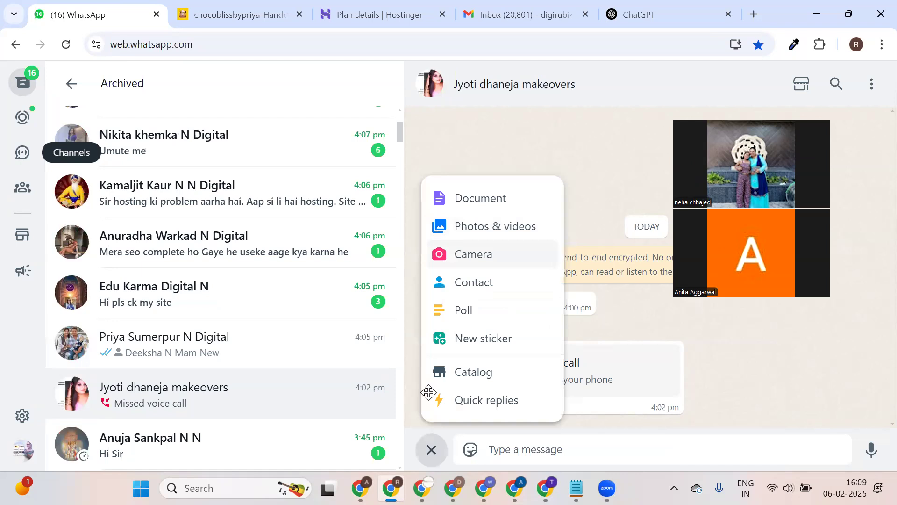
Search the contacts by name and tick the business contact, then back out of the confirmation.
left_click(483, 270)
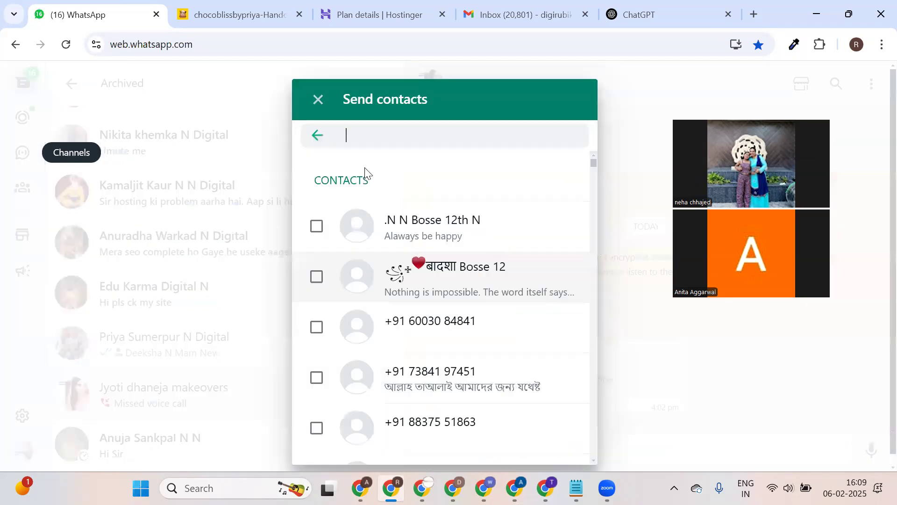
type("D")
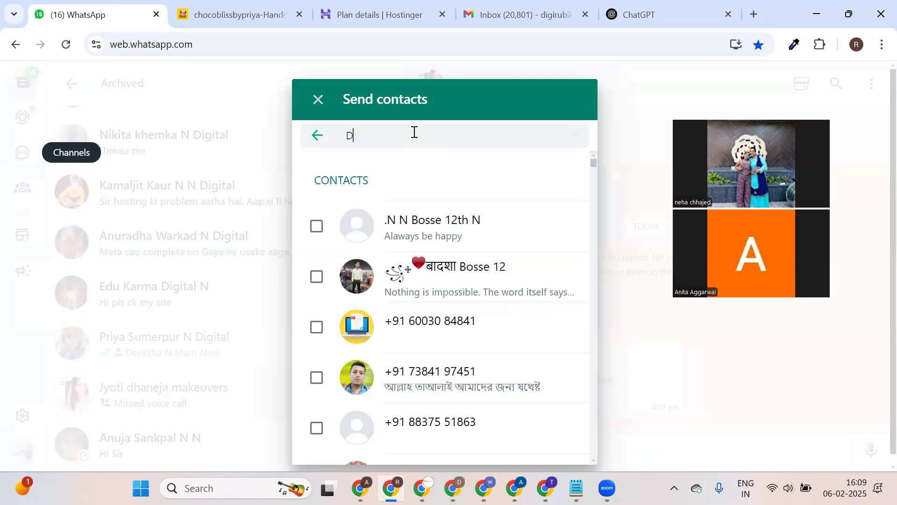
type("EEKSH")
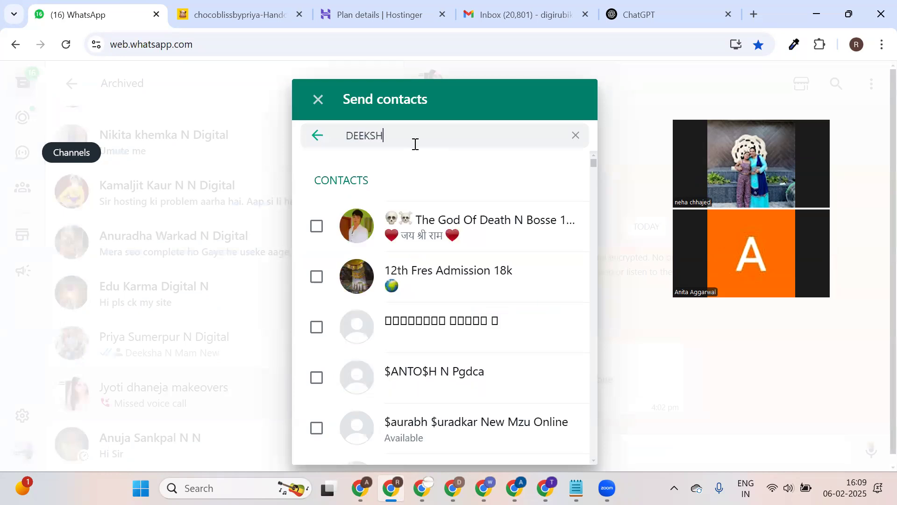
type("A")
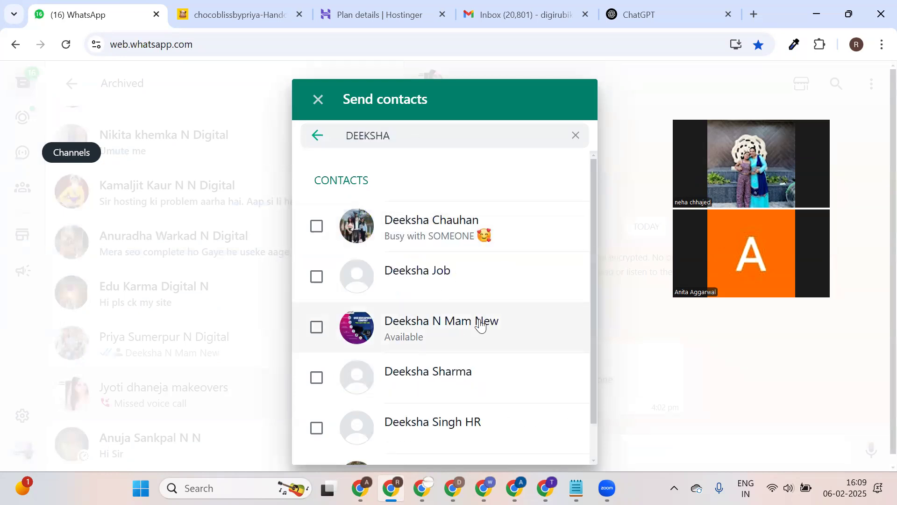
left_click(479, 323)
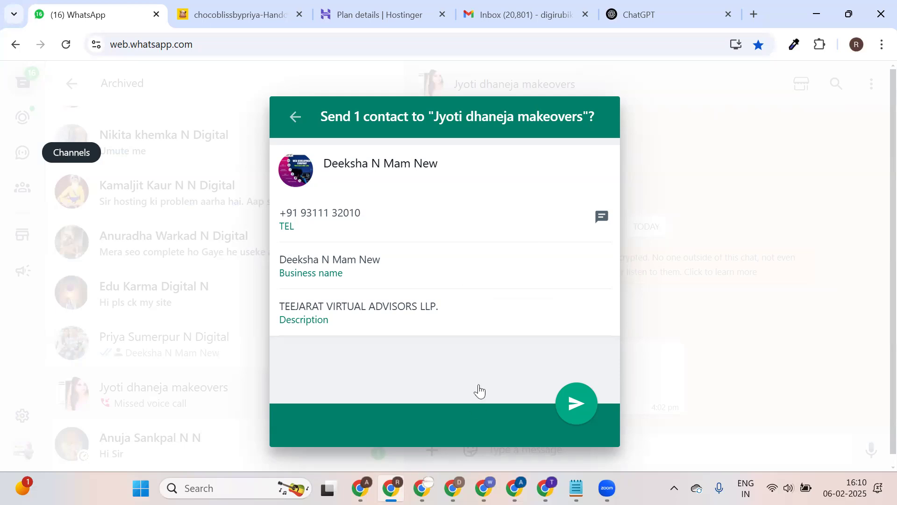
key("Escape")
Search again, tick the Available business contact, and send its contact card to the makeovers chat.
left_click(472, 283)
left_click(424, 138)
type("D")
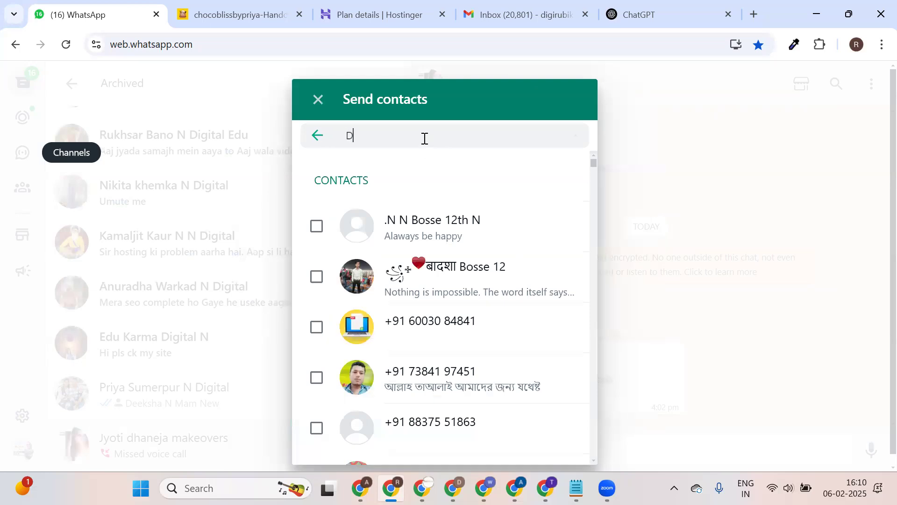
type("EEK")
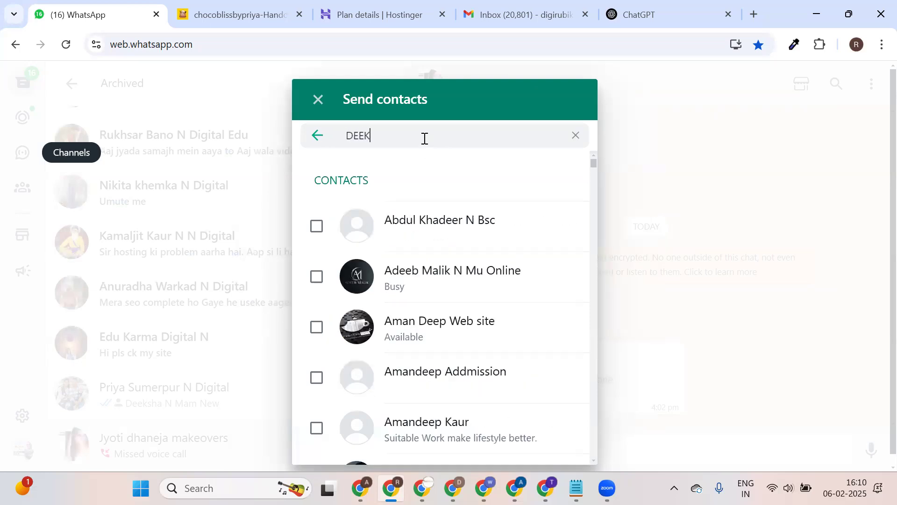
type("SHA")
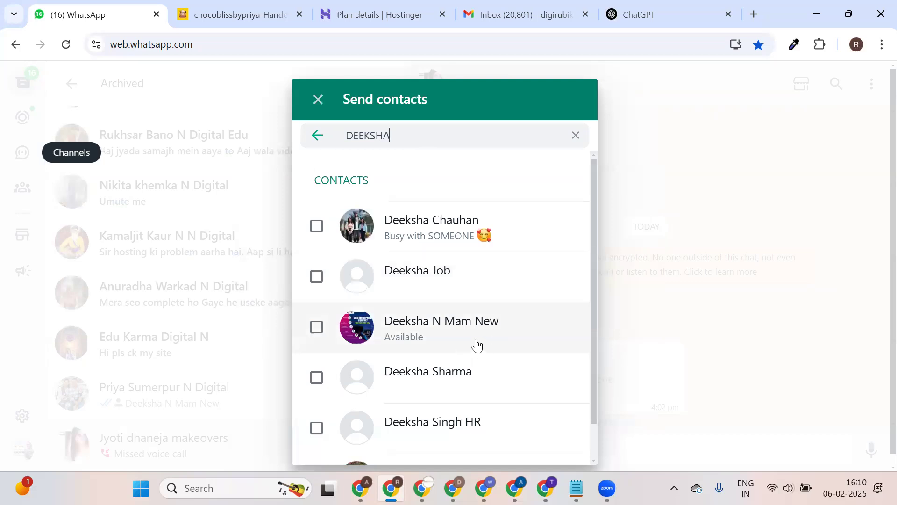
left_click(490, 338)
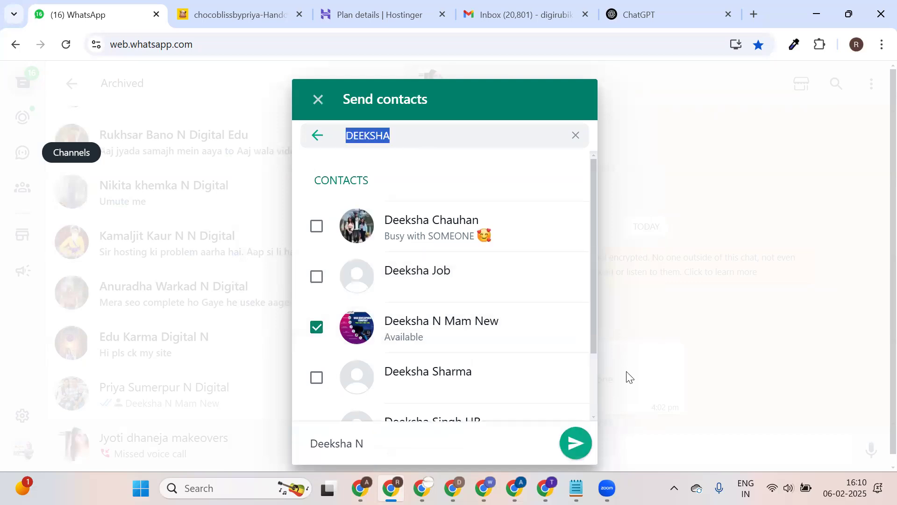
left_click(574, 445)
left_click(575, 403)
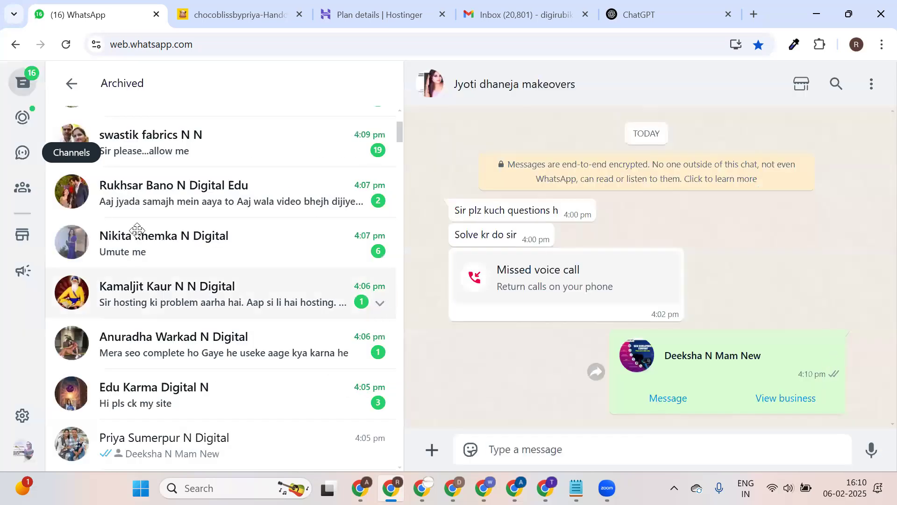
left_click(236, 8)
Look over the Hostinger plan details for hypeexhibitions.com, then return to WhatsApp.
left_click(377, 5)
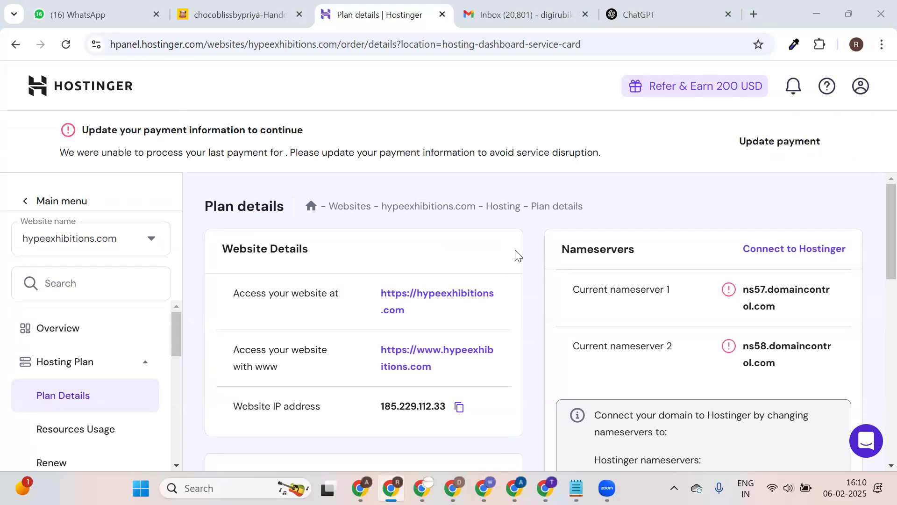
left_click(89, 11)
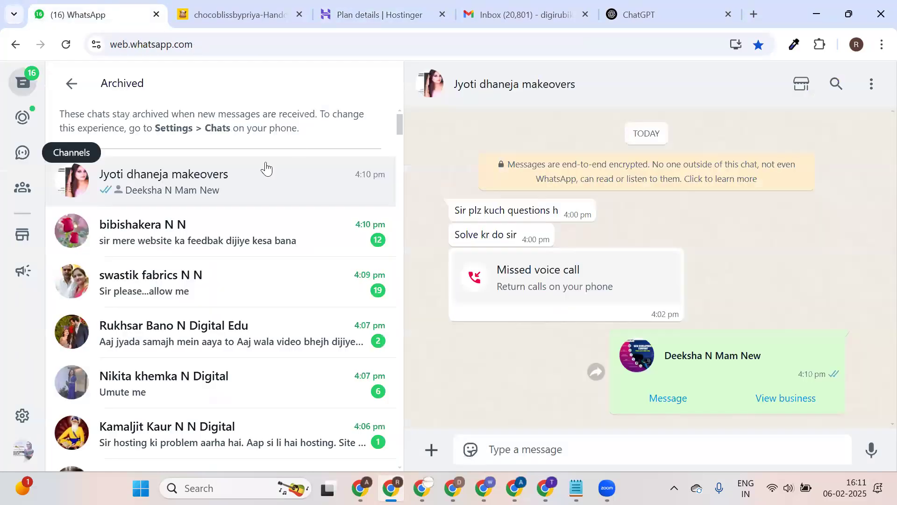
Leave Archived and open a new chat with the searched digital business contact.
left_click(74, 86)
left_click(189, 124)
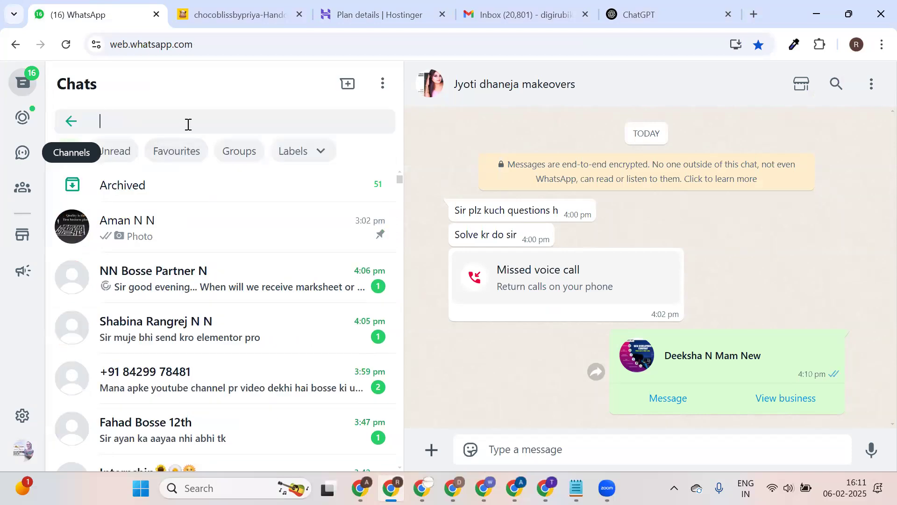
type("NUTAN")
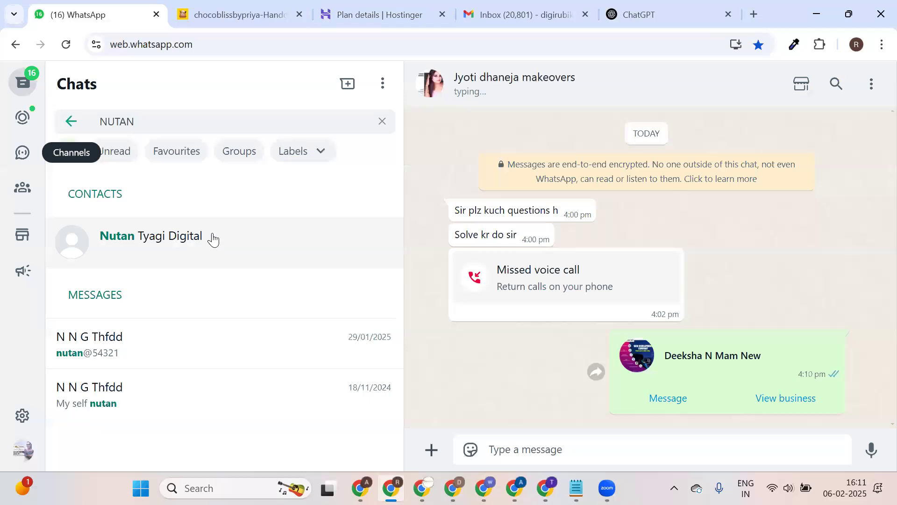
left_click(268, 238)
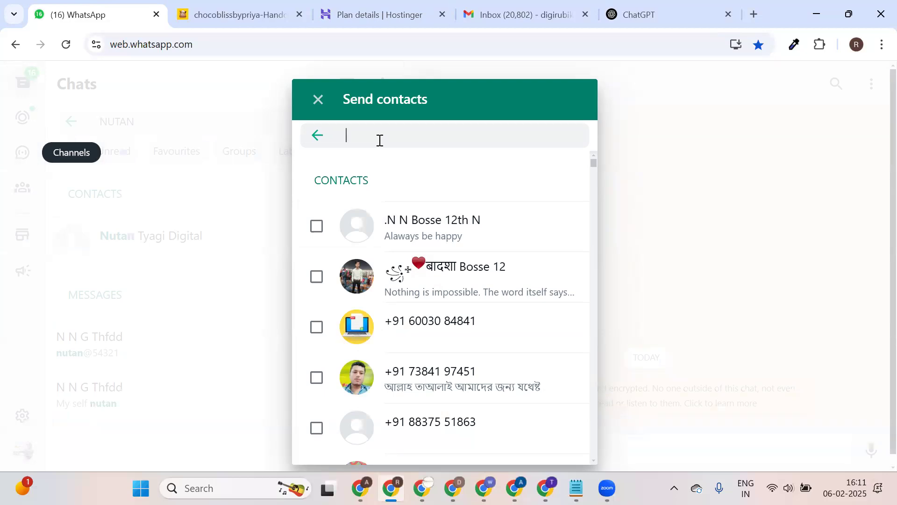
Bring up the contact-sharing list from the attachment menu and cancel it without sending.
key("Escape")
key("Escape")
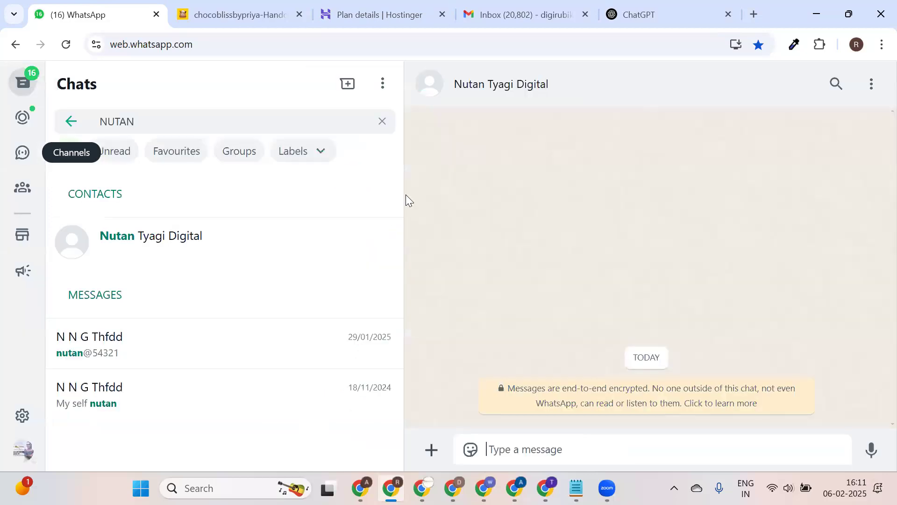
left_click(431, 449)
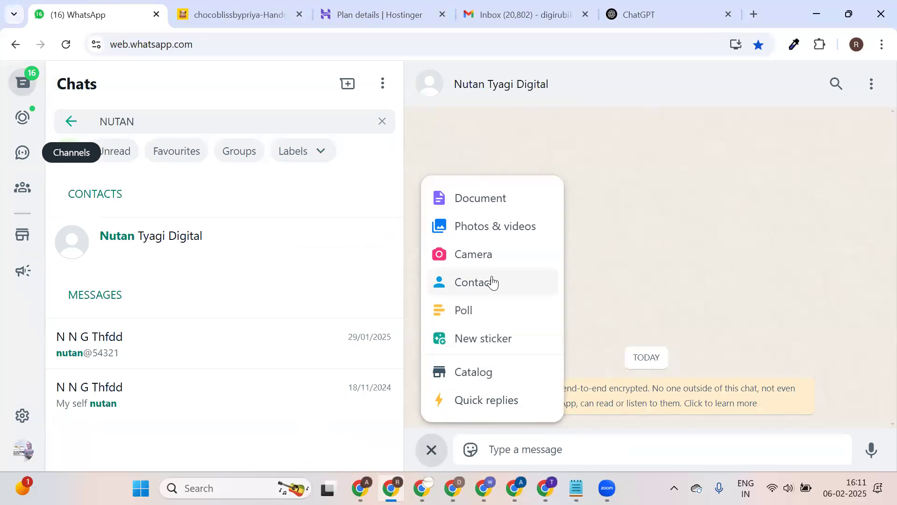
left_click(493, 283)
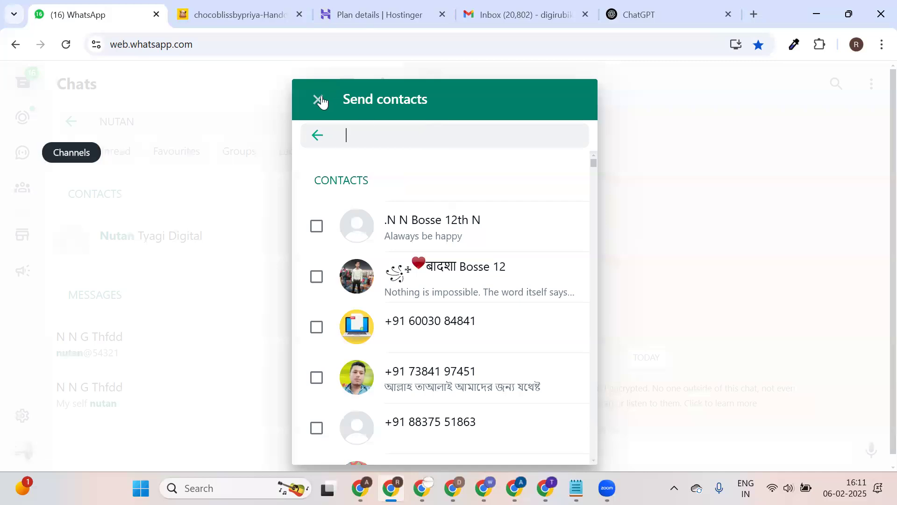
key("Escape")
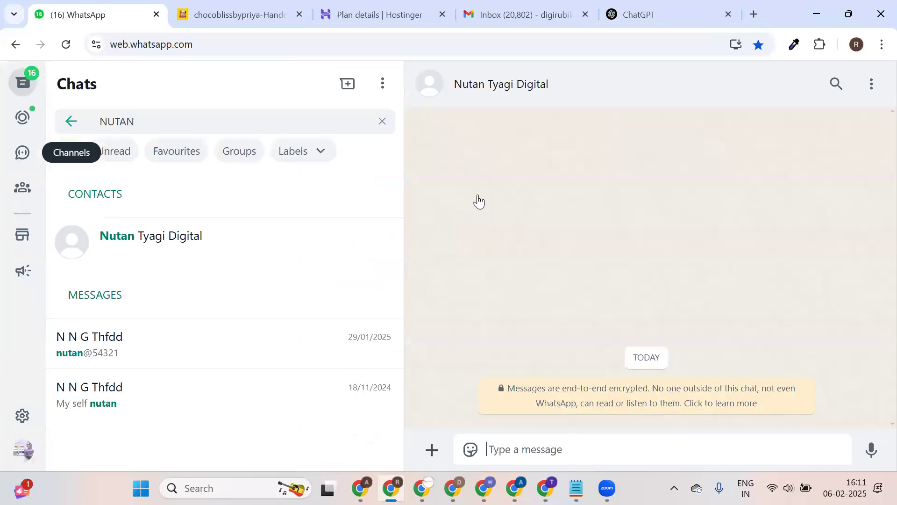
Attach elementor-pro_v3.27.1.zip from Downloads as a document and send it to the contact.
left_click(479, 199)
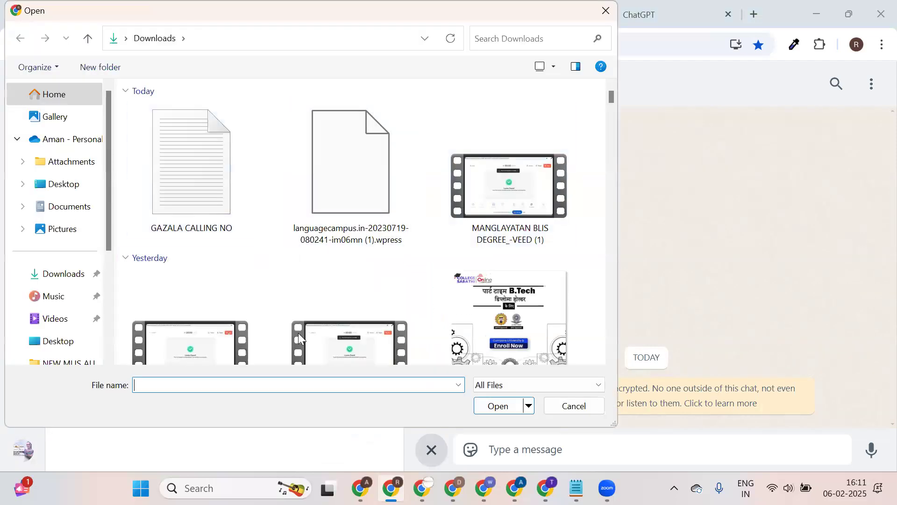
left_click(60, 276)
left_click(225, 389)
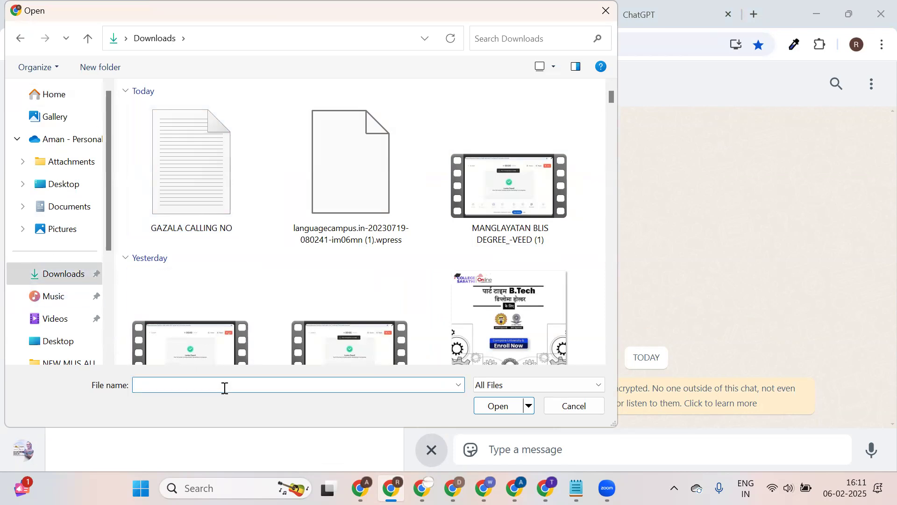
type("ELE")
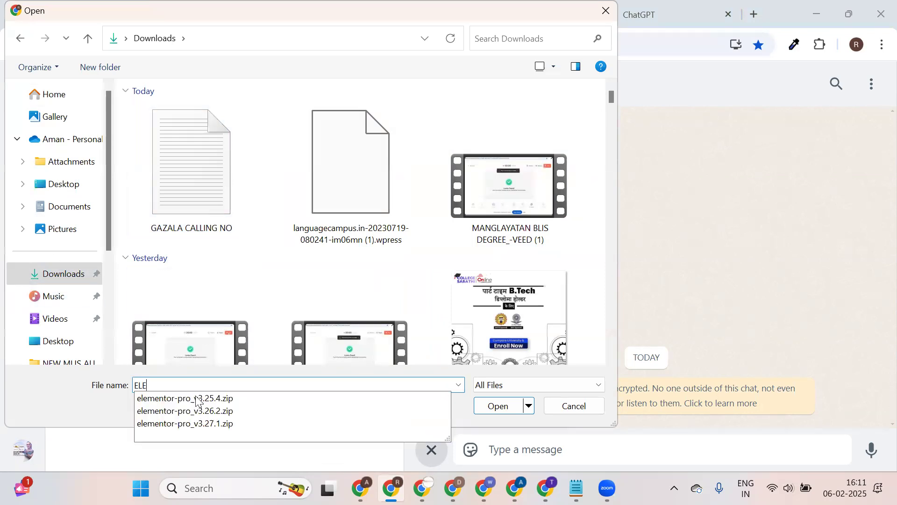
left_click(213, 424)
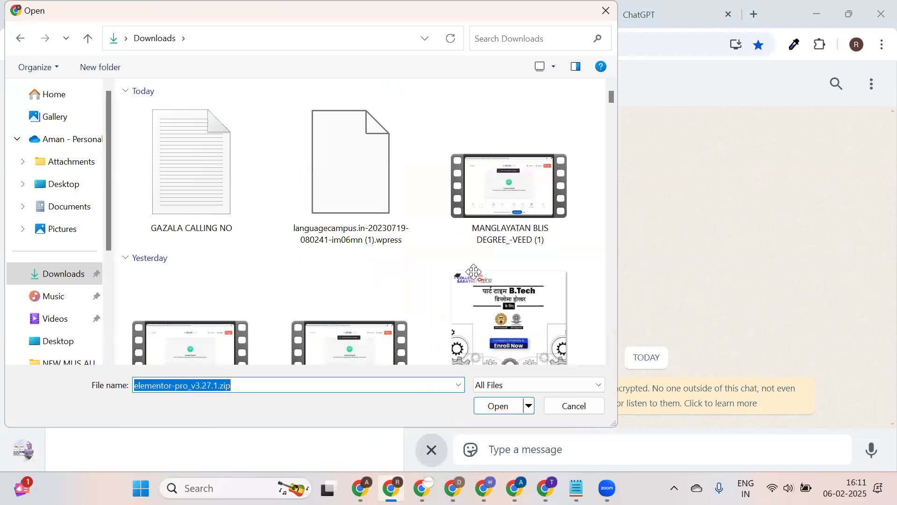
left_click(493, 406)
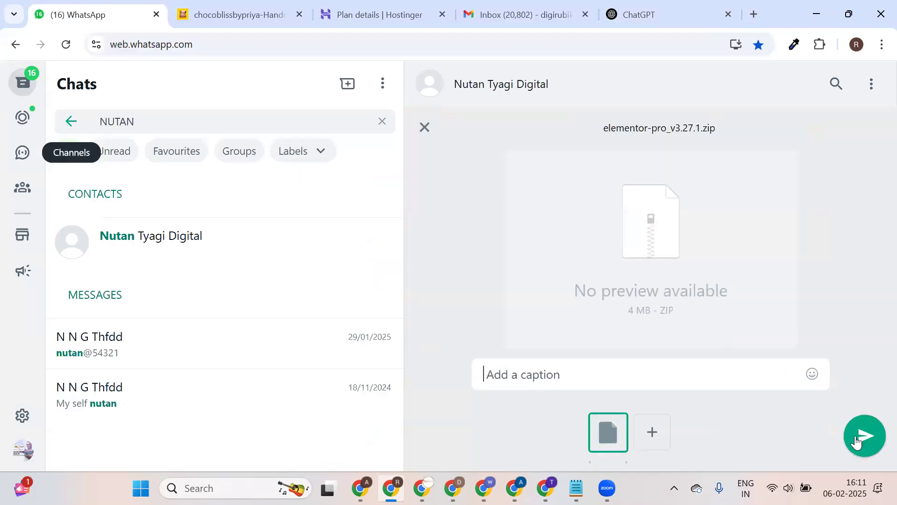
key("Escape")
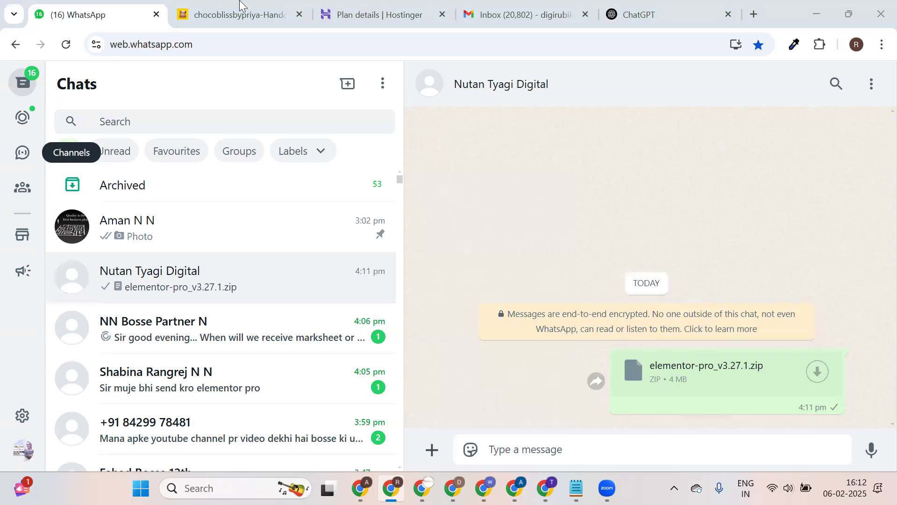
left_click(240, 4)
Close the chocoblissbypriya site tab.
scroll(336, 211, "down", 3)
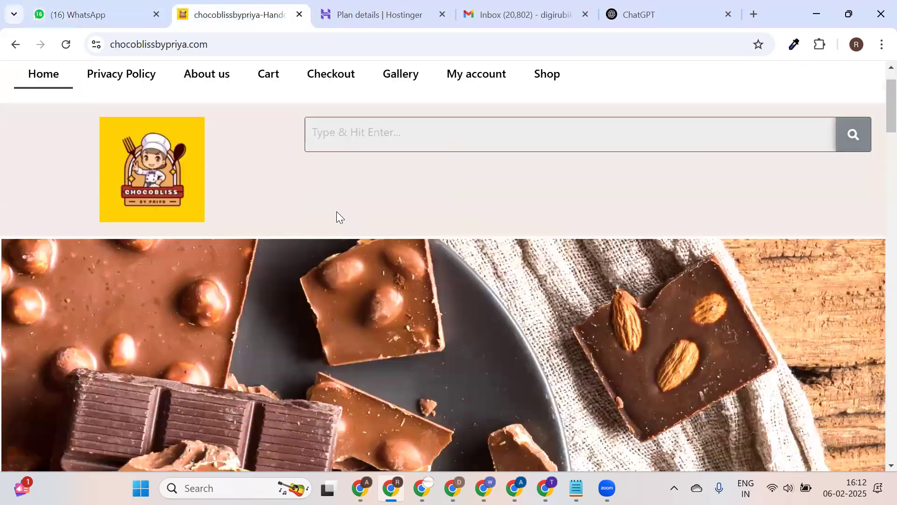
scroll(440, 220, "down", 20)
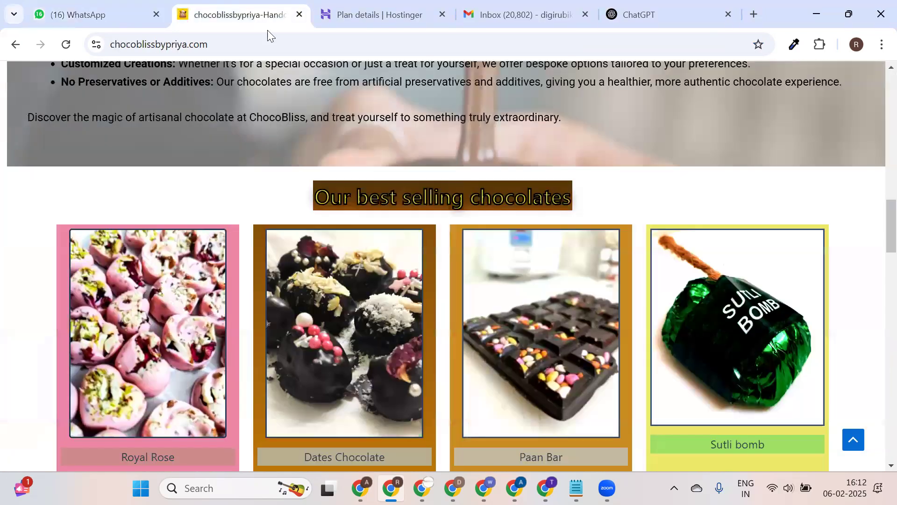
left_click(301, 19)
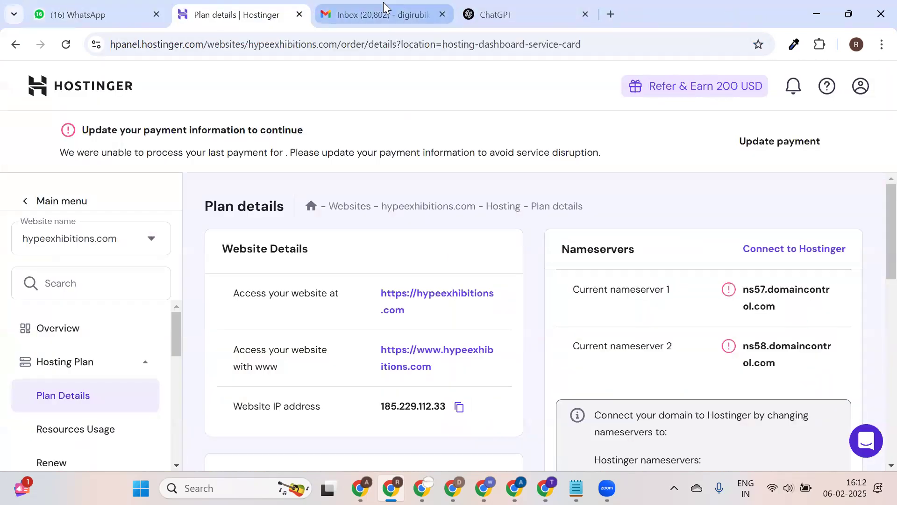
In Gmail's Primary inbox, mark the kit-133 contact-form email as safe, delete it, then go to WhatsApp Web.
left_click(384, 5)
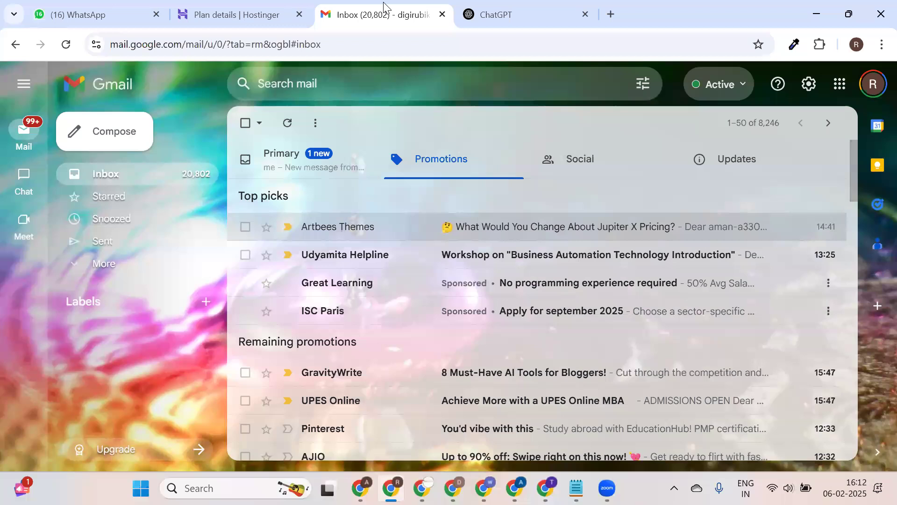
left_click(339, 177)
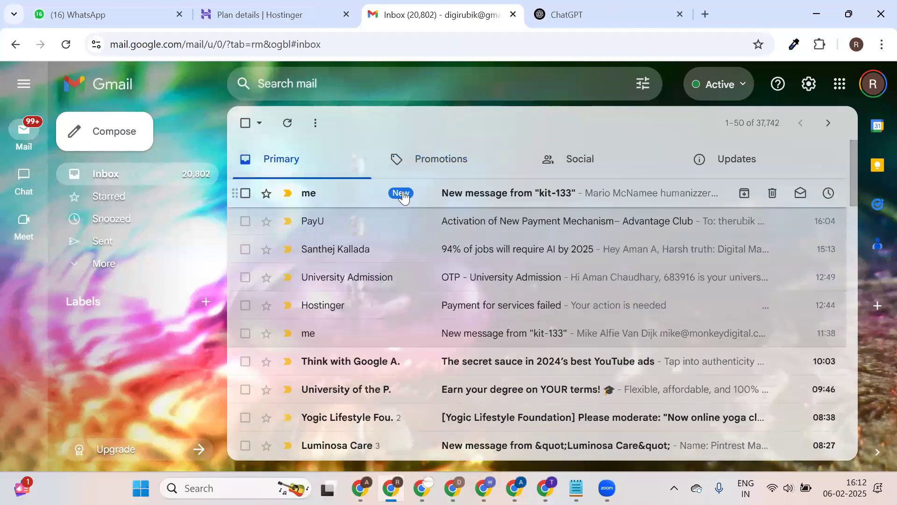
left_click(403, 193)
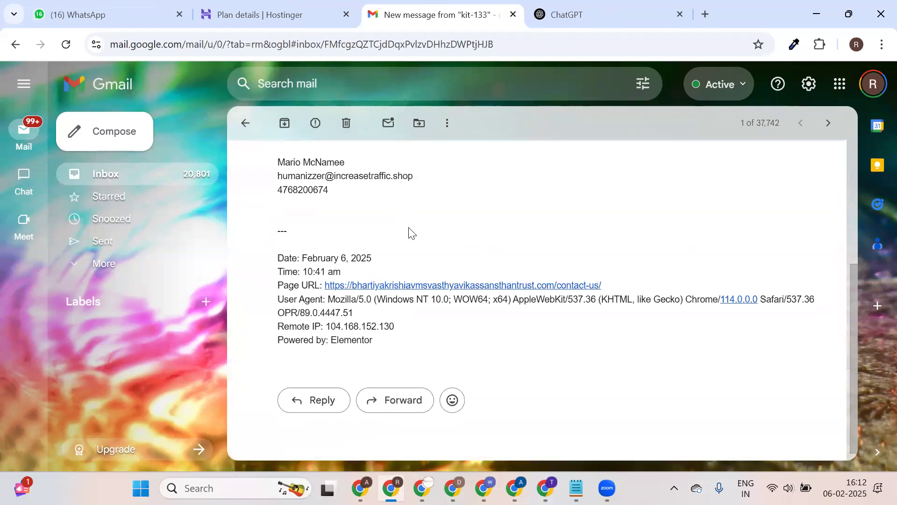
left_click(389, 321)
scroll(400, 220, "down", 2)
scroll(373, 163, "up", 2)
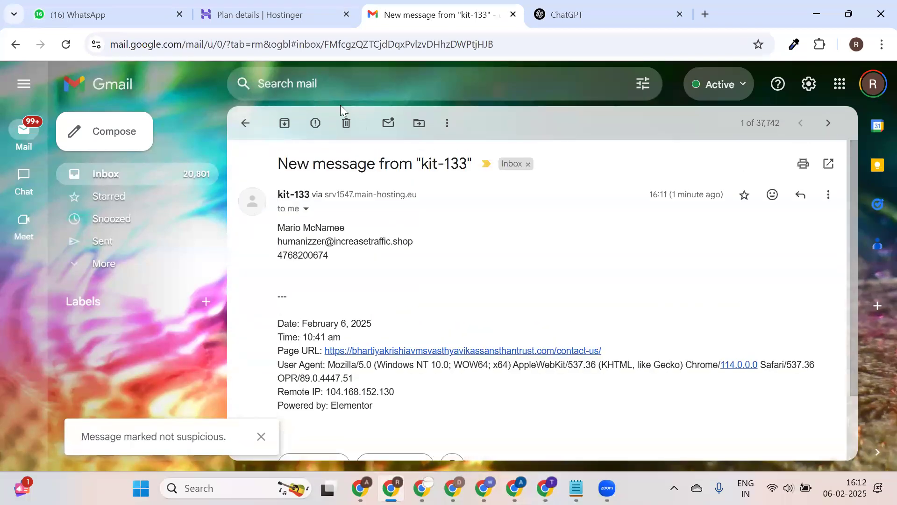
left_click(346, 123)
left_click(596, 13)
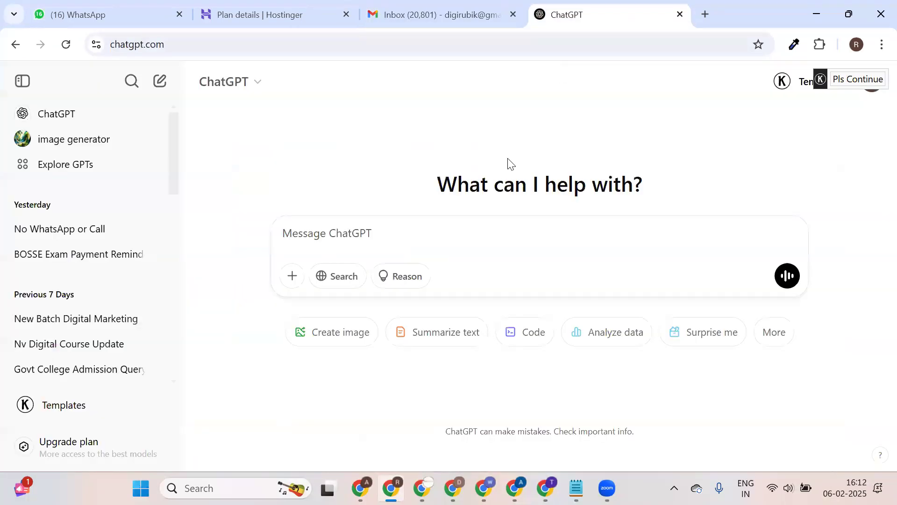
left_click(83, 9)
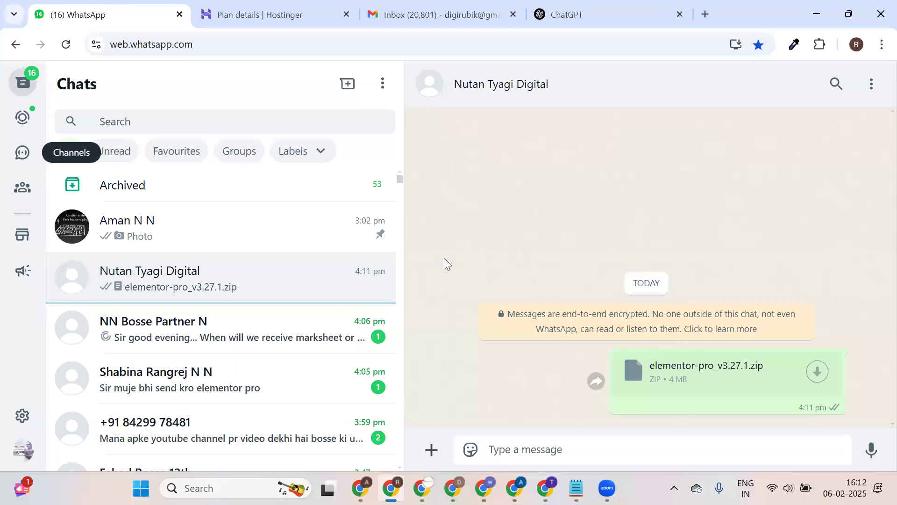
Send elementor-pro_v3.27.1.zip from Downloads as a document to the contact requesting Elementor Pro.
scroll(296, 314, "down", 1)
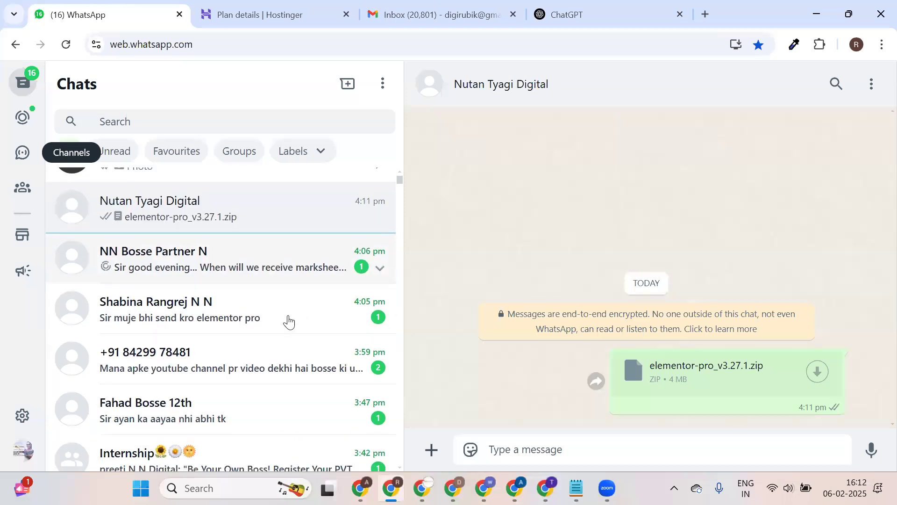
left_click(288, 321)
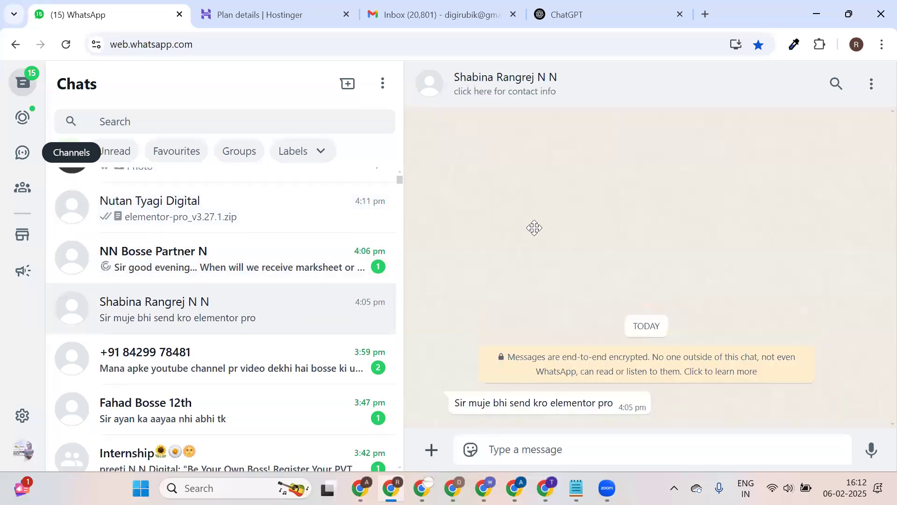
left_click(431, 449)
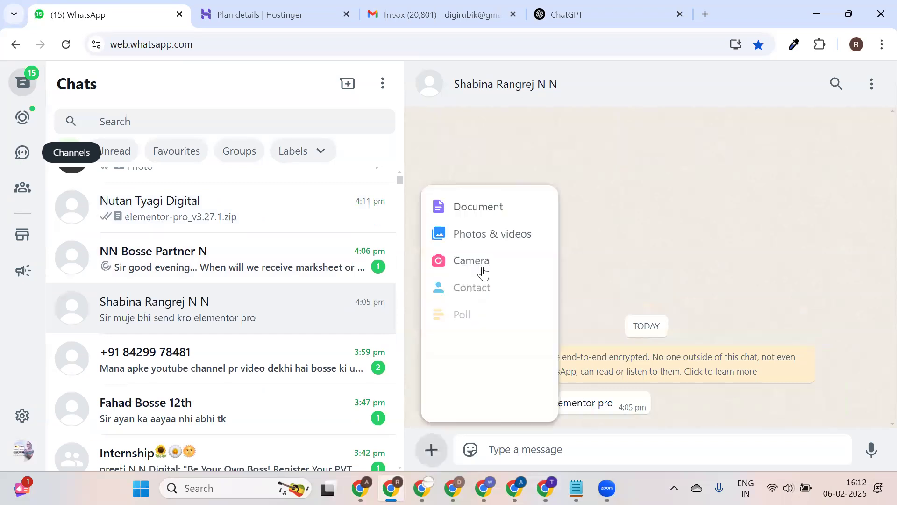
left_click(483, 272)
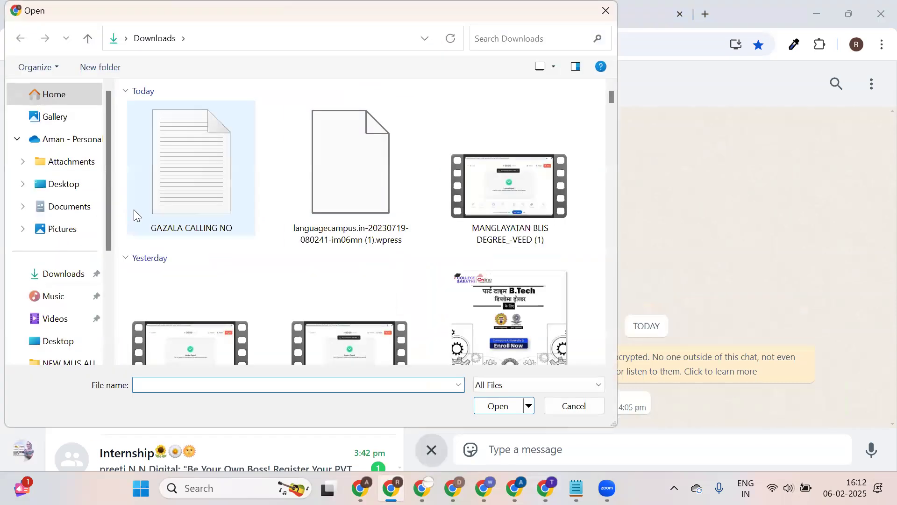
left_click(70, 273)
left_click(230, 385)
type("EL")
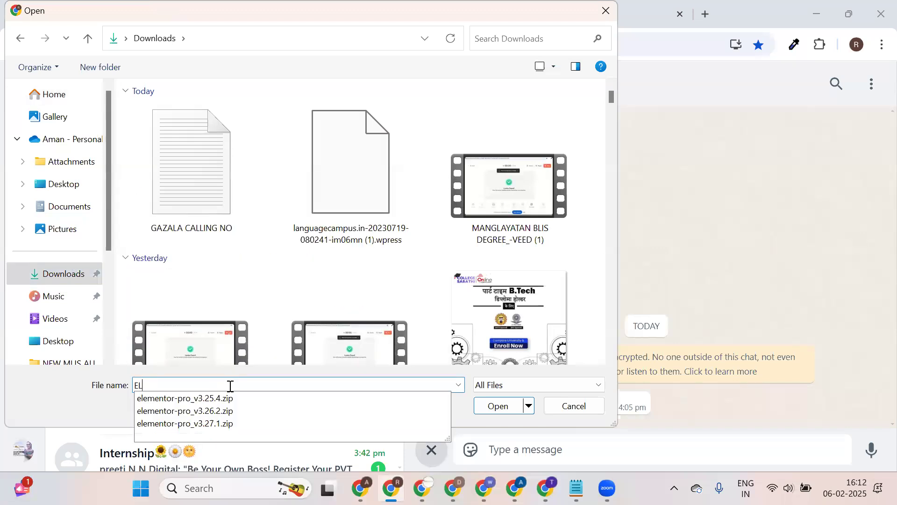
type("E")
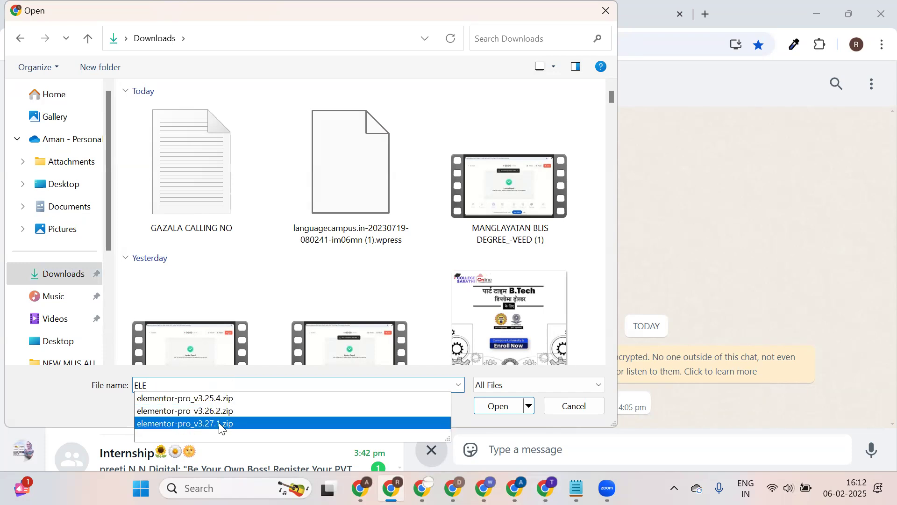
left_click(227, 425)
left_click(497, 408)
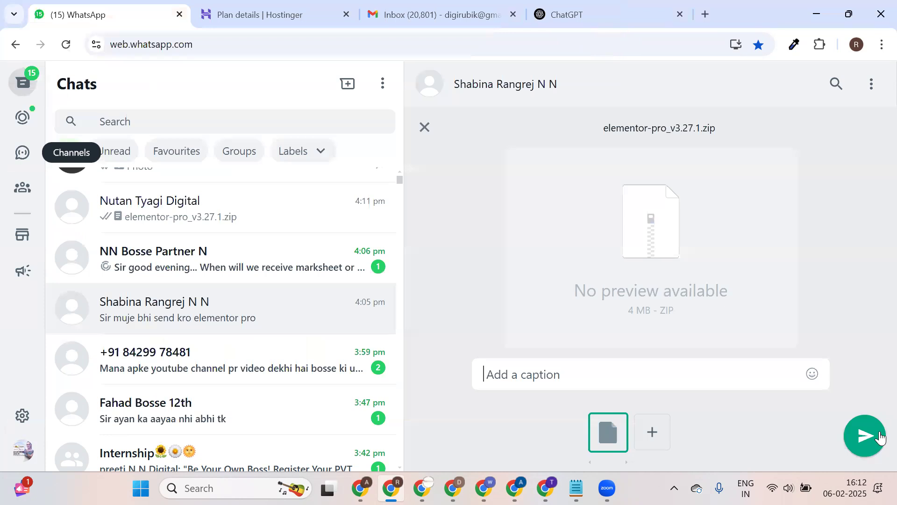
left_click(874, 436)
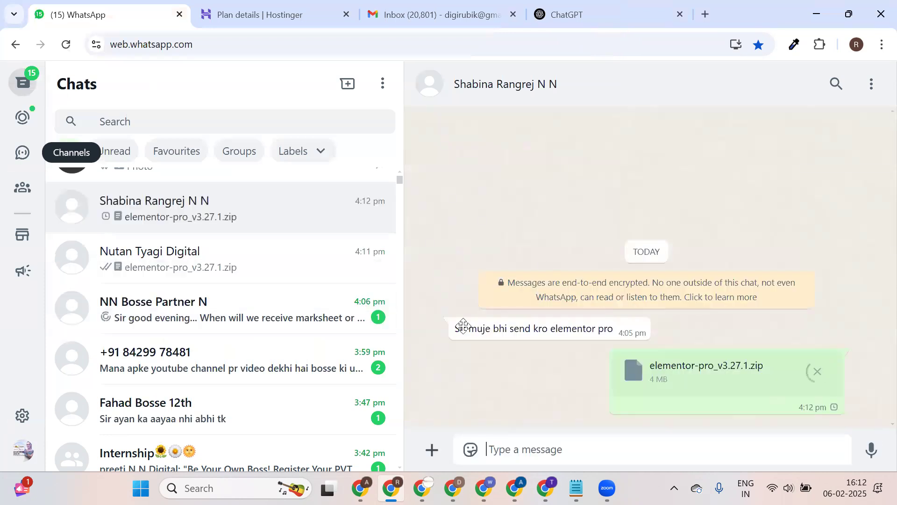
Look over the pinned business chat, then return to the Hostinger plan details tab.
scroll(176, 234, "up", 2)
left_click(243, 231)
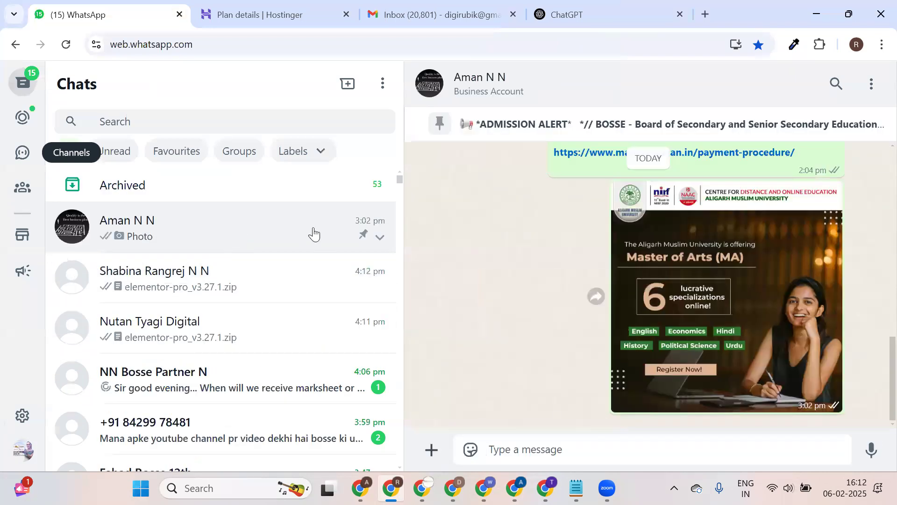
scroll(660, 275, "up", 5)
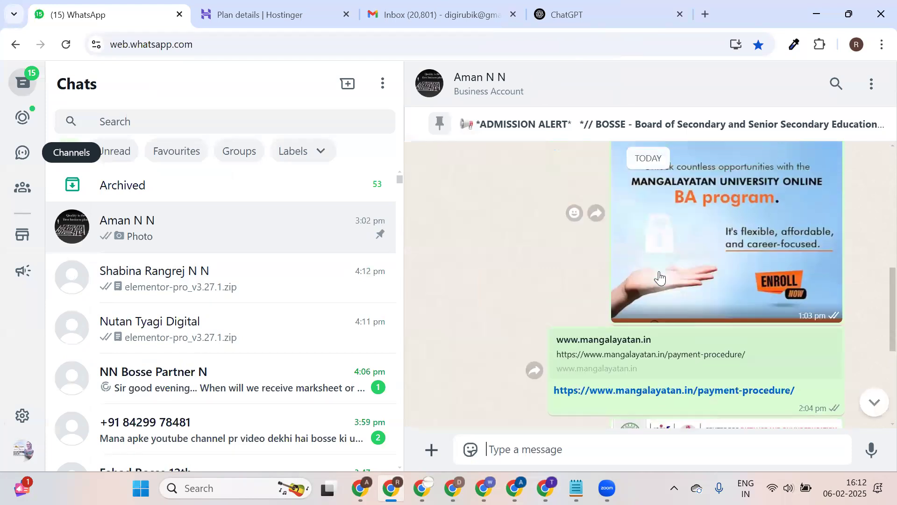
scroll(658, 271, "up", 1)
scroll(659, 271, "up", 5)
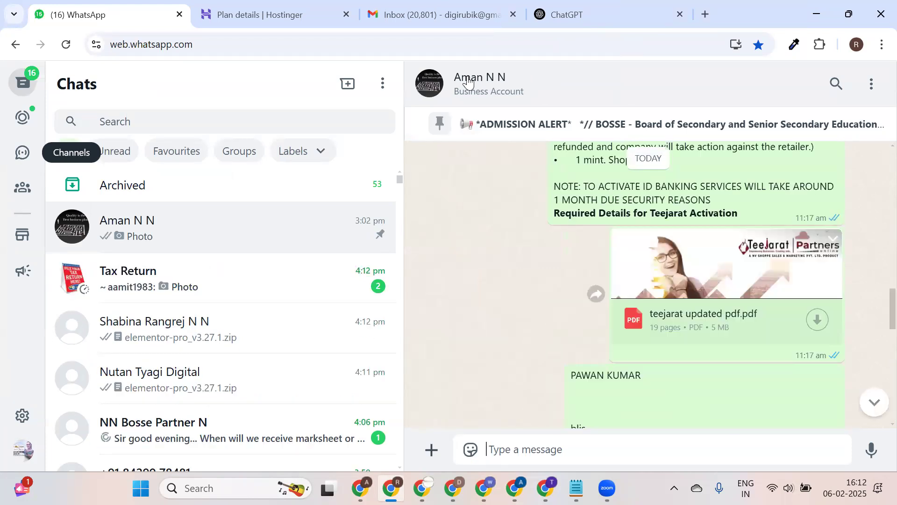
left_click(328, 6)
left_click(439, 14)
left_click(323, 14)
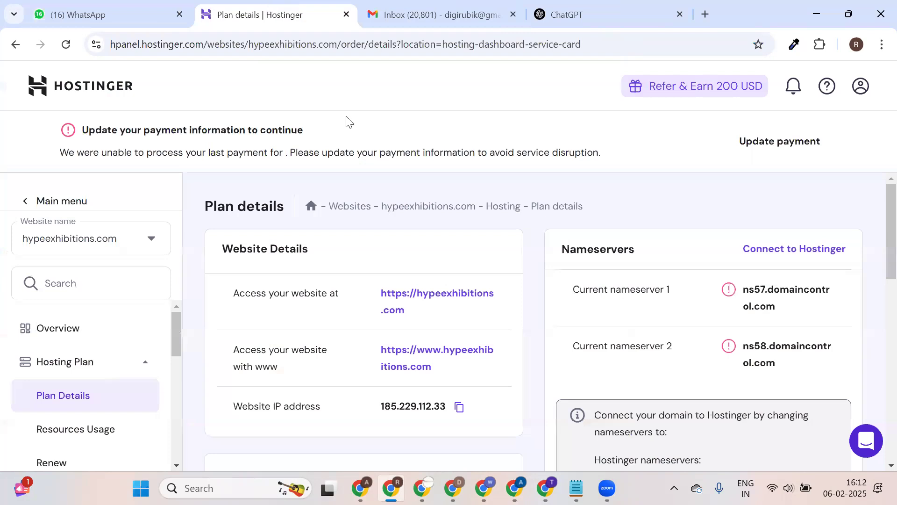
Reload the hypeexhibitions.com plan details and open the live site in a new tab.
left_click(66, 44)
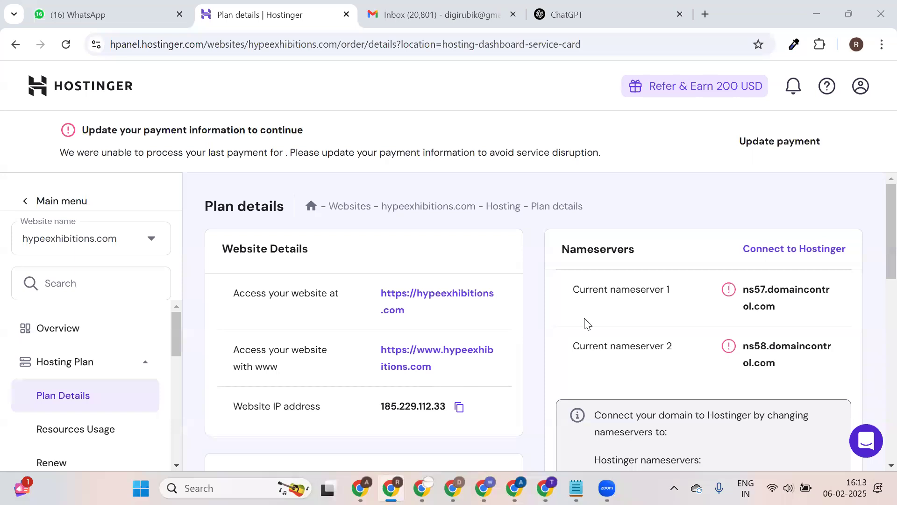
scroll(584, 323, "down", 5)
scroll(681, 277, "down", 3)
scroll(673, 288, "up", 4)
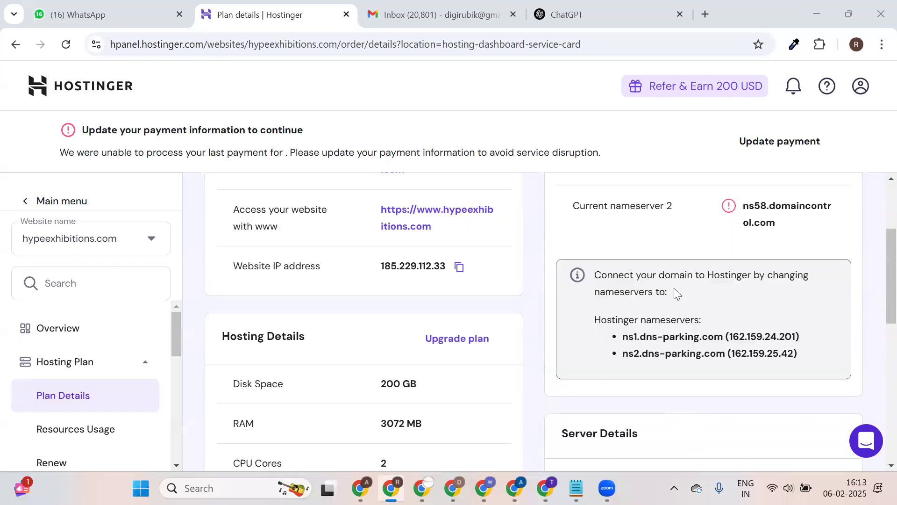
scroll(674, 288, "up", 1)
scroll(533, 295, "down", 1)
scroll(505, 293, "up", 3)
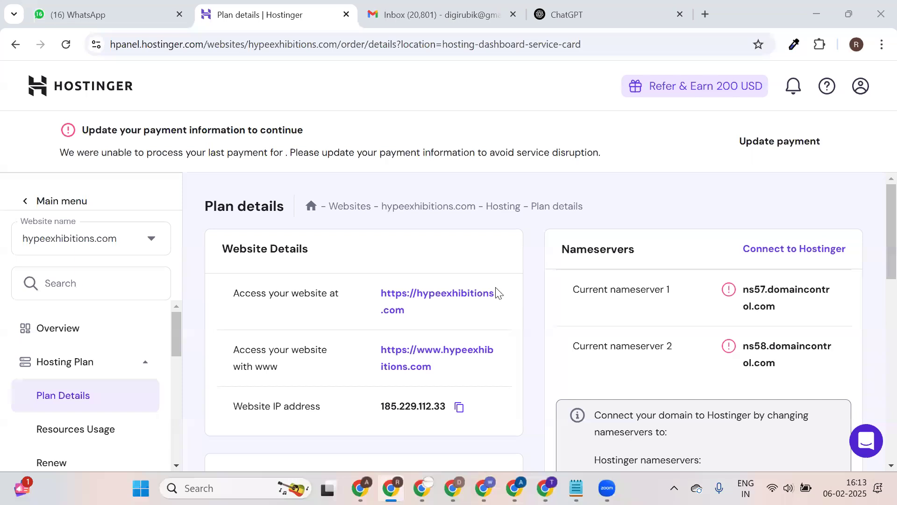
left_click(477, 294)
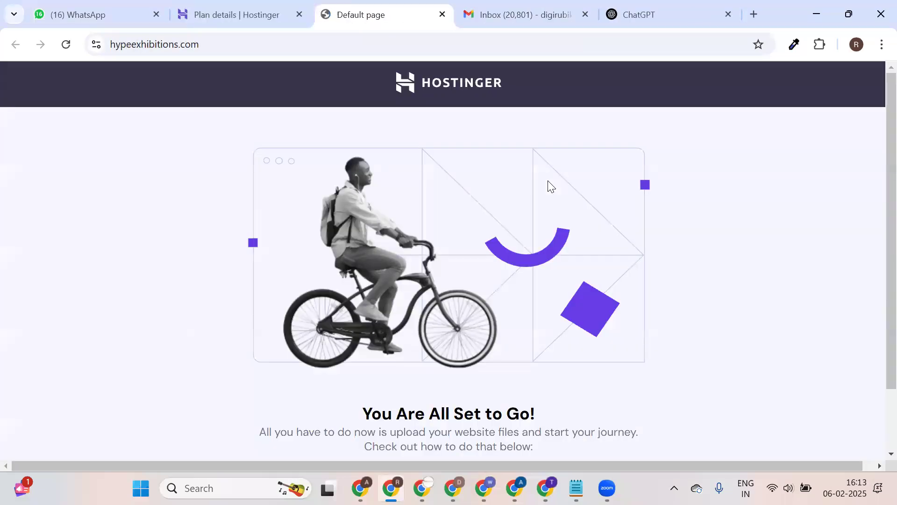
left_click(272, 7)
Expand the Website and Domains sections in the hPanel sidebar.
scroll(94, 306, "down", 5)
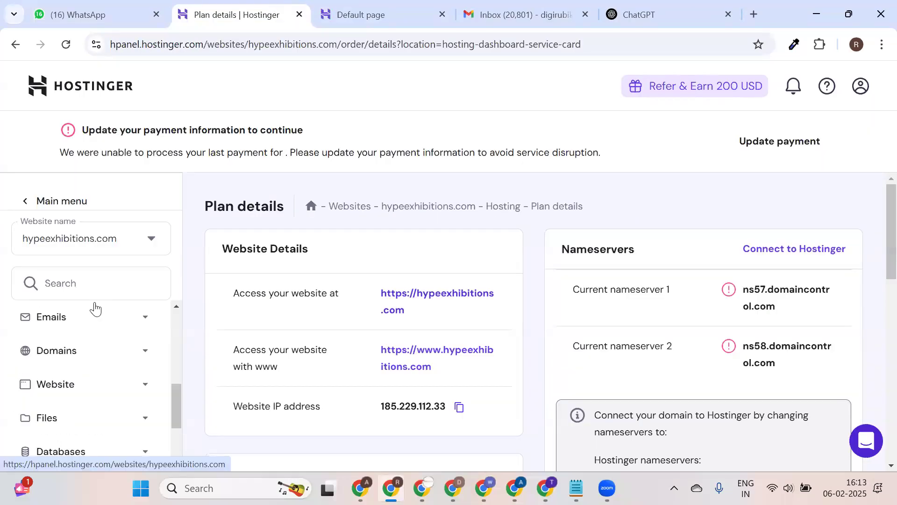
left_click(78, 384)
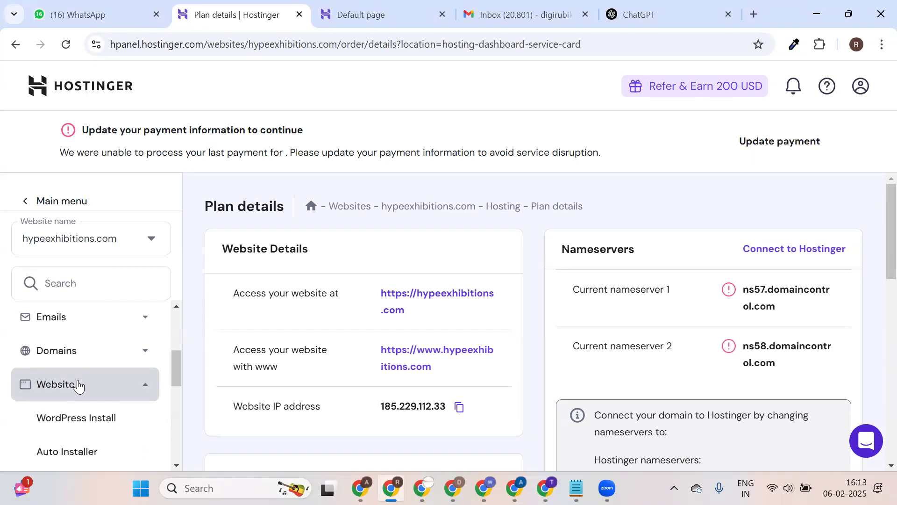
left_click(92, 357)
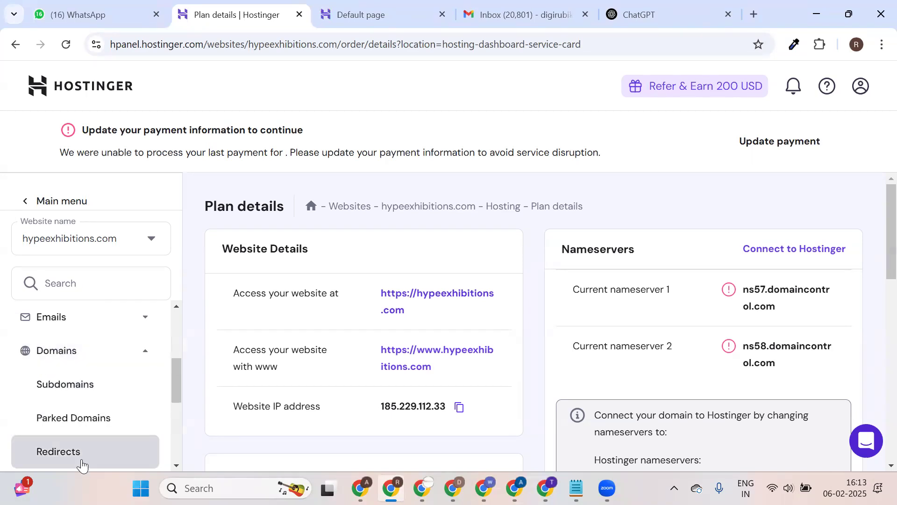
scroll(82, 463, "down", 5)
scroll(82, 460, "up", 9)
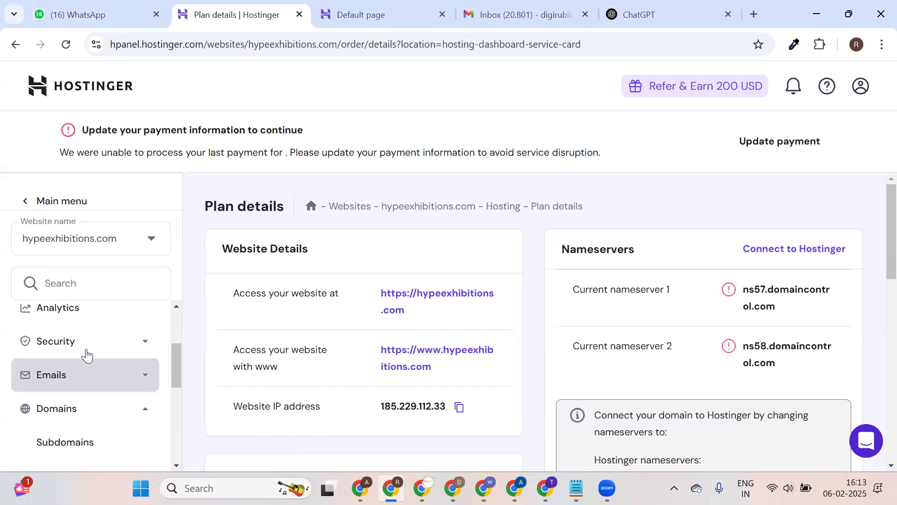
scroll(88, 377, "down", 4)
scroll(92, 384, "down", 4)
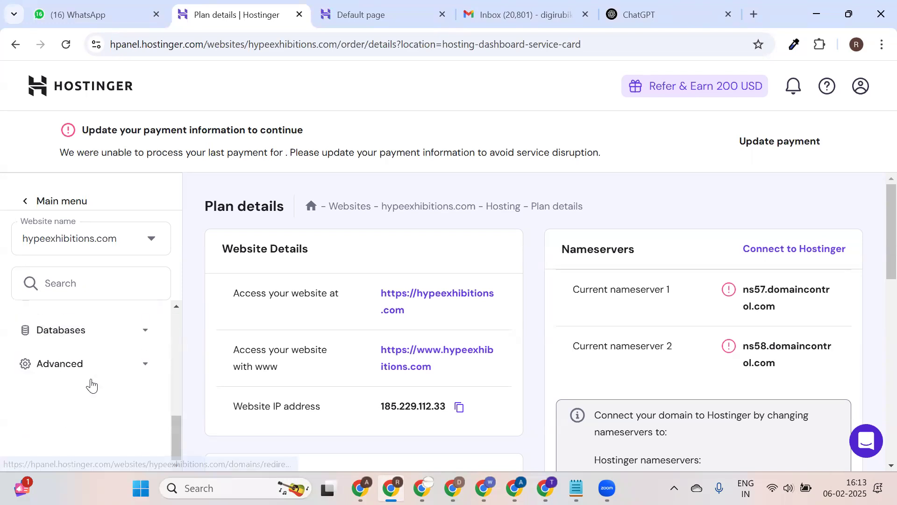
scroll(92, 384, "up", 3)
scroll(90, 384, "up", 3)
scroll(80, 411, "down", 3)
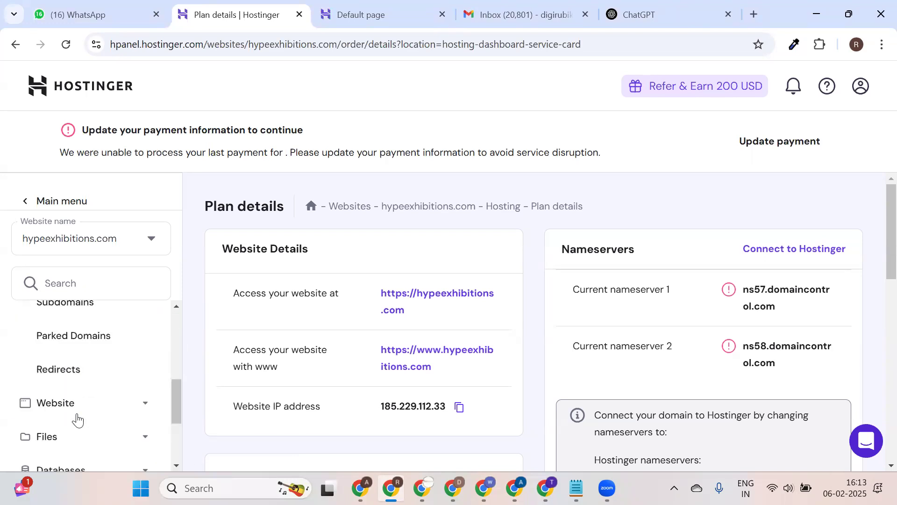
Open Website > WordPress Install from the hPanel sidebar.
left_click(71, 406)
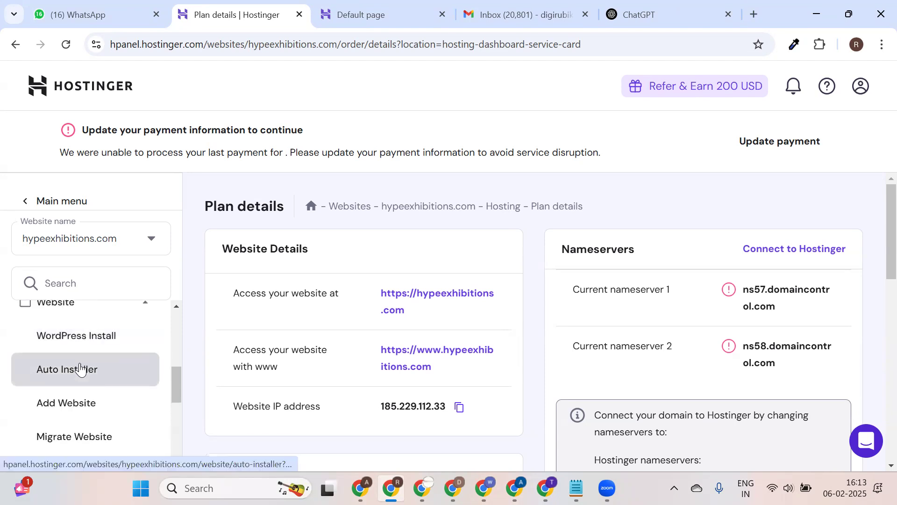
left_click(89, 341)
left_click(685, 17)
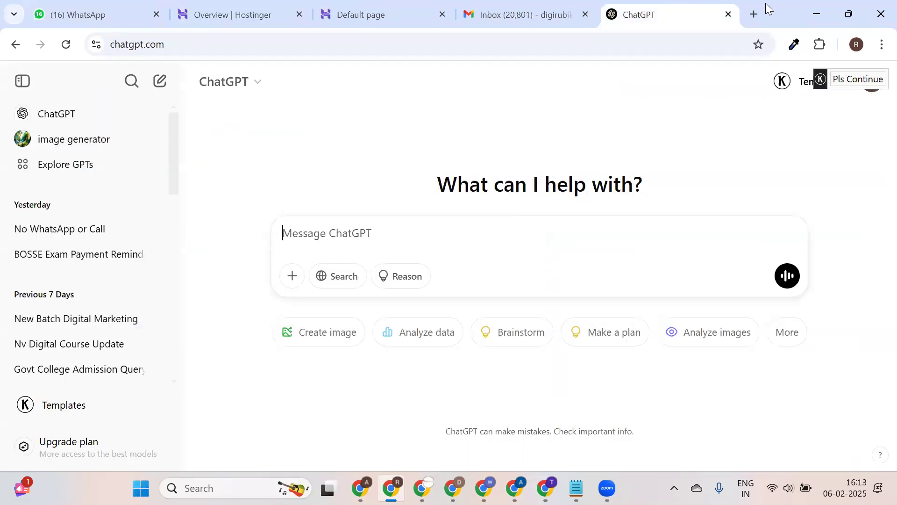
Load dizifi.com in a new browser tab.
left_click(752, 14)
type("DIZ")
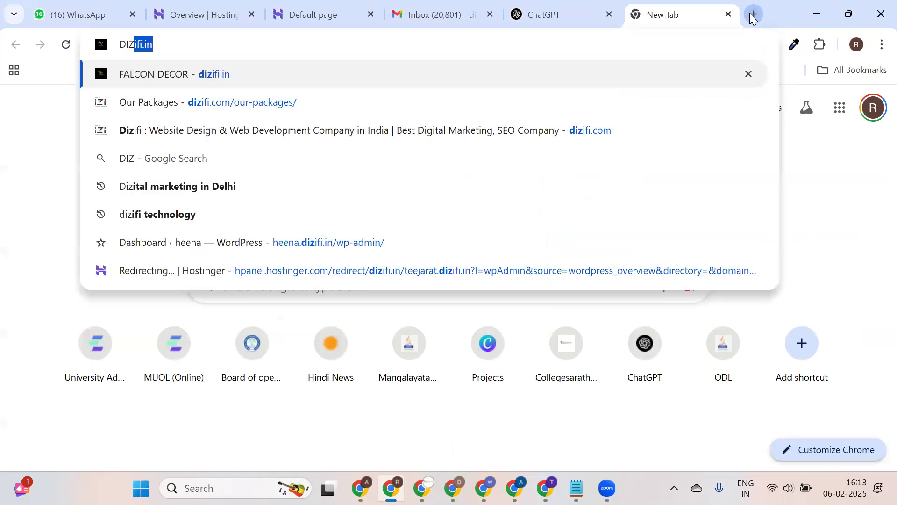
left_click(513, 32)
type("ifi.C")
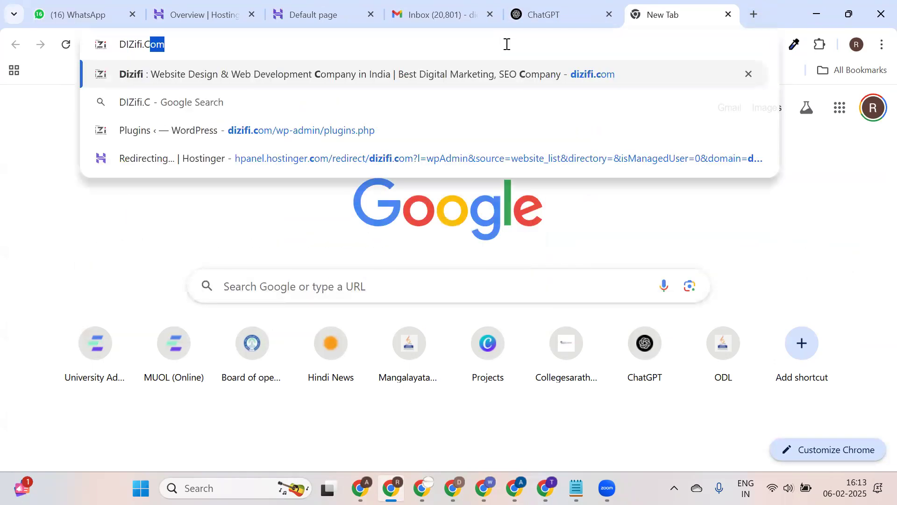
key("Return")
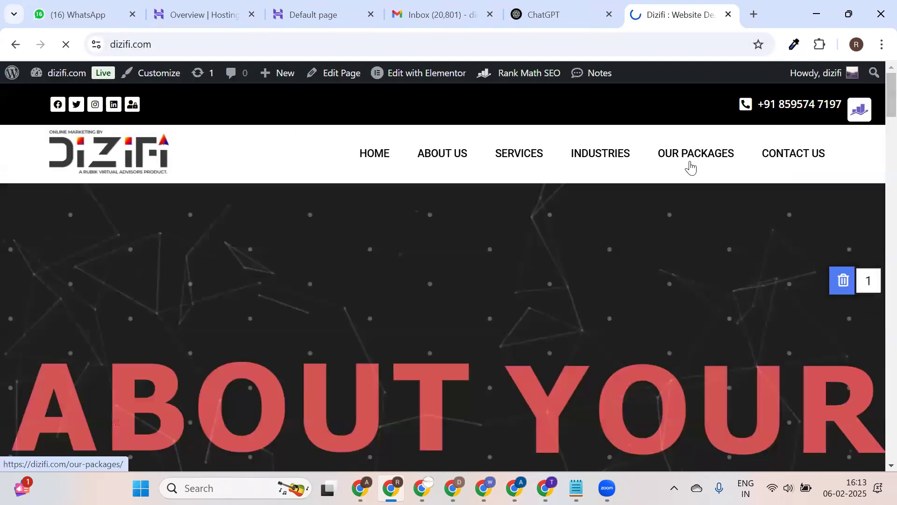
Open the Our Packages page on dizifi.com and scroll down through the plan cards.
left_click(691, 162)
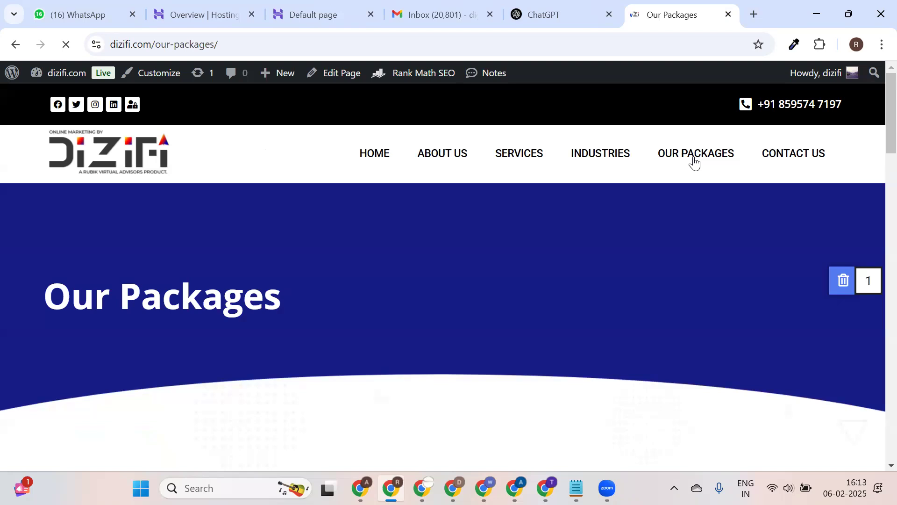
scroll(678, 222, "down", 15)
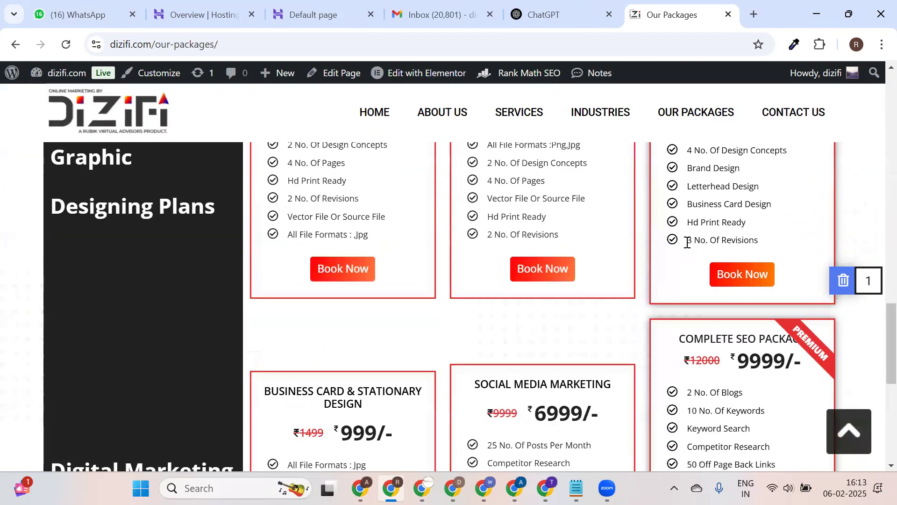
scroll(687, 241, "up", 15)
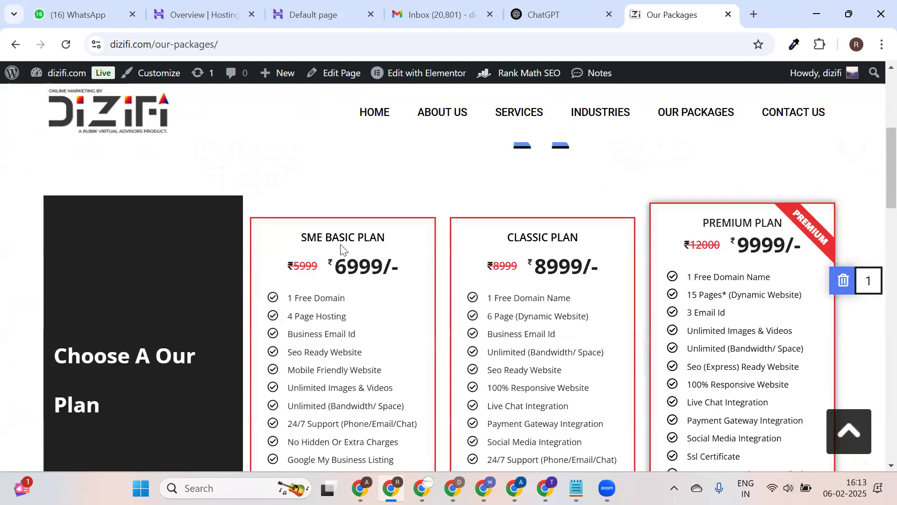
scroll(451, 315, "down", 5)
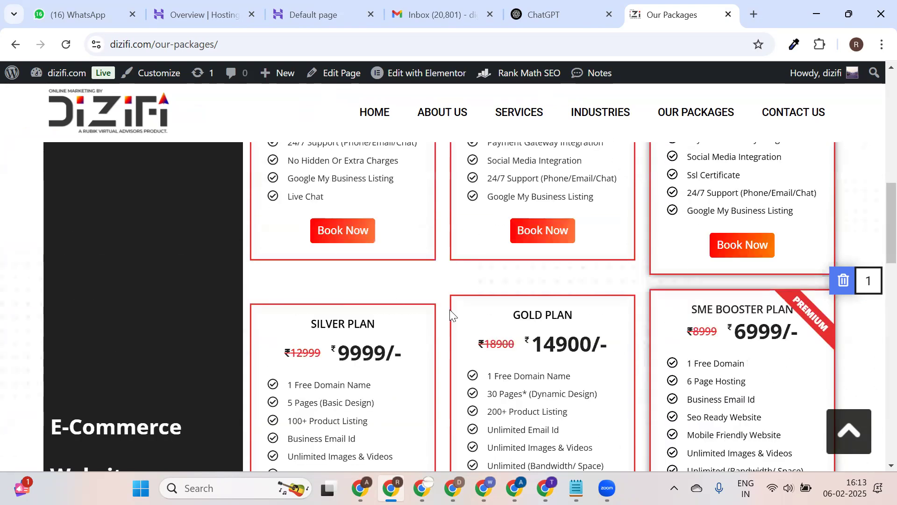
scroll(642, 318, "down", 10)
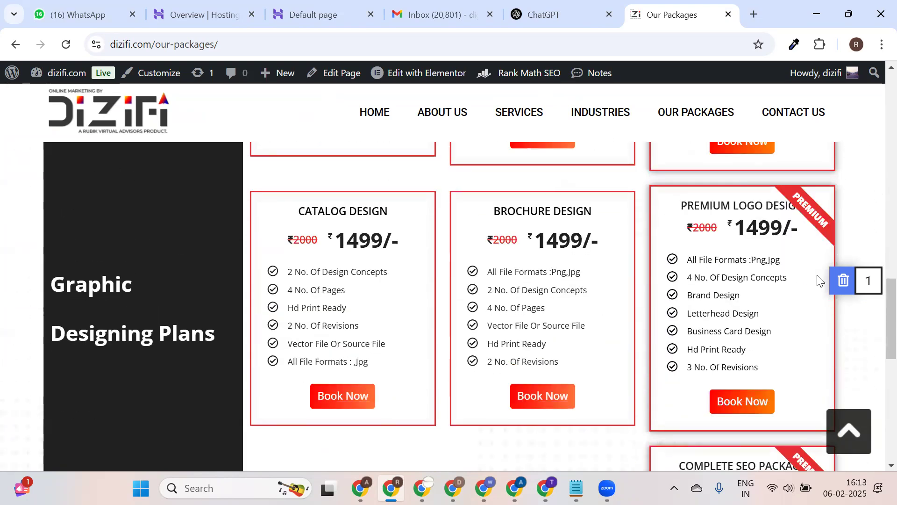
scroll(689, 234, "down", 5)
Select the Complete SEO Package card's text, then open a blank new tab.
triple_click(767, 219)
left_click(767, 218)
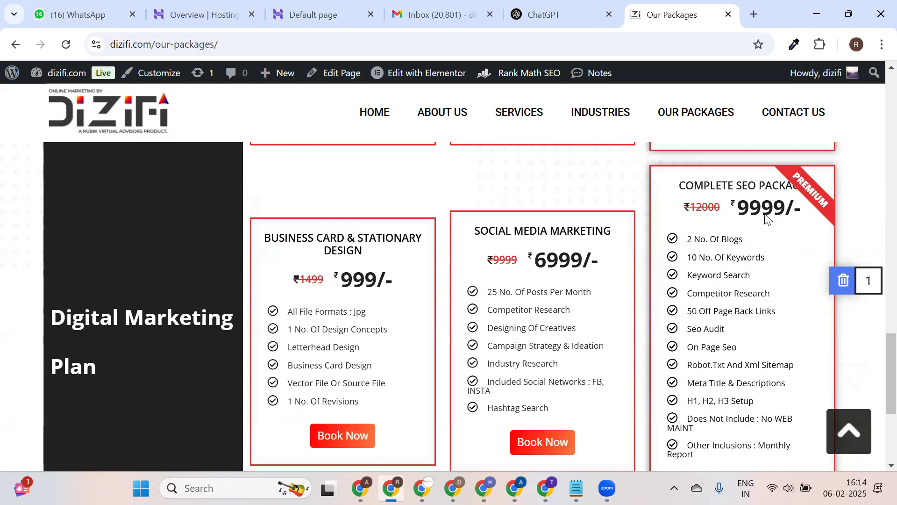
triple_click(678, 188)
left_click(731, 211)
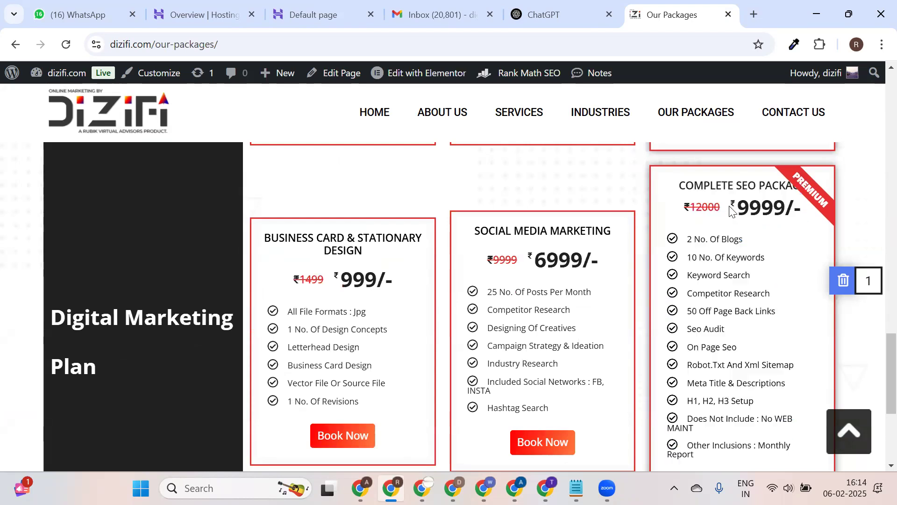
triple_click(680, 185)
left_click(757, 229)
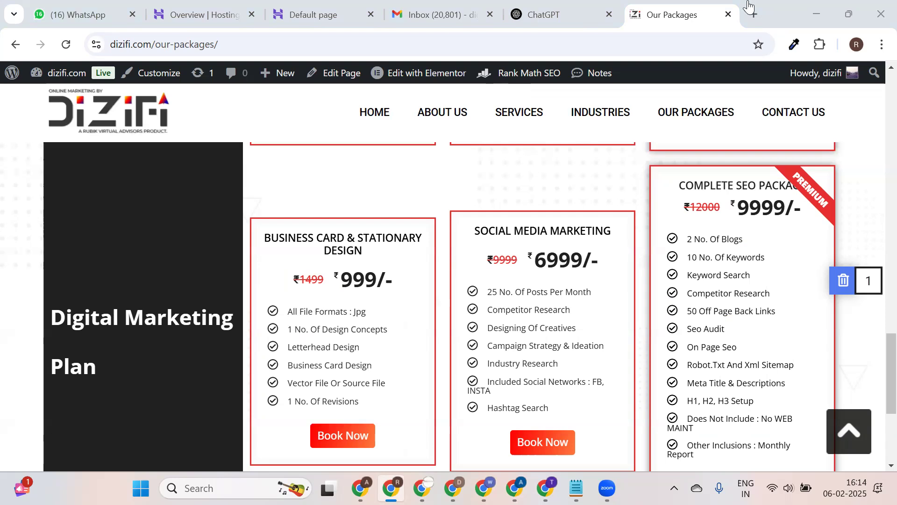
left_click(747, 16)
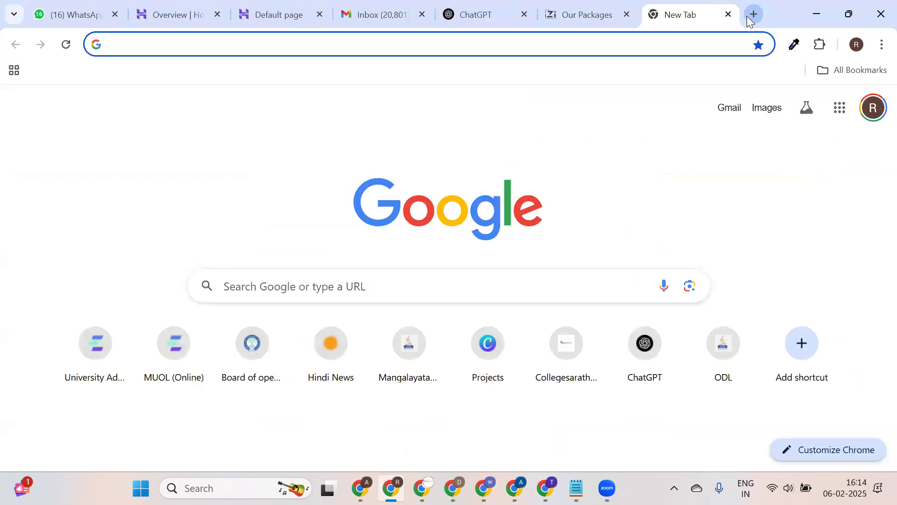
Load nvdigitaledu.in, correcting the address from nvdigitaledu.com.
type("NV")
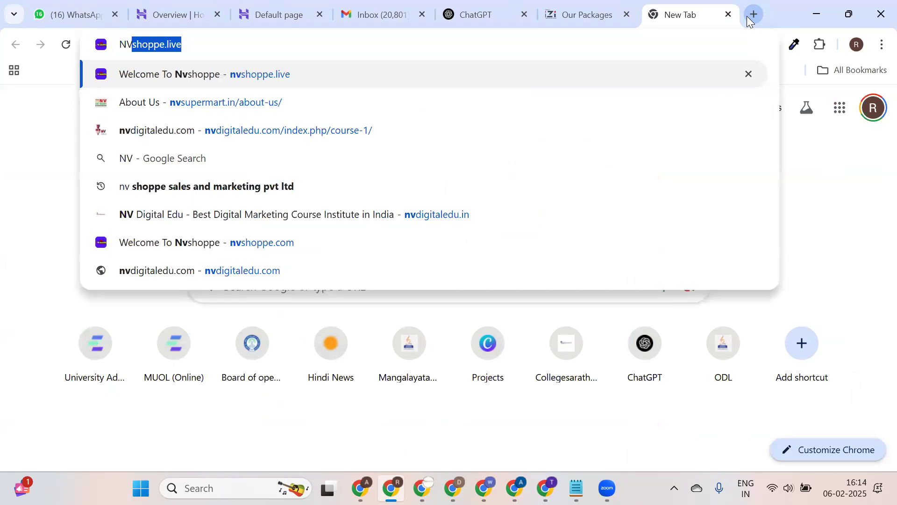
type("Digitaledu.")
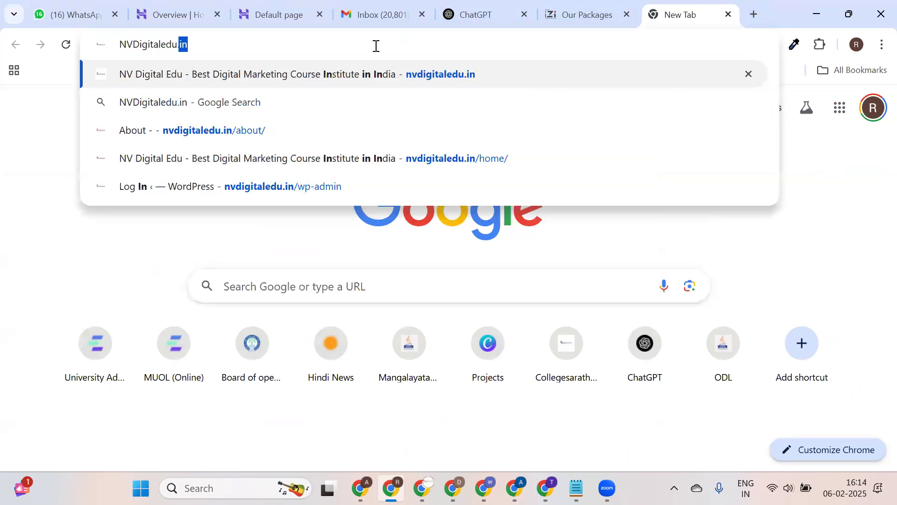
type("C")
key("Return")
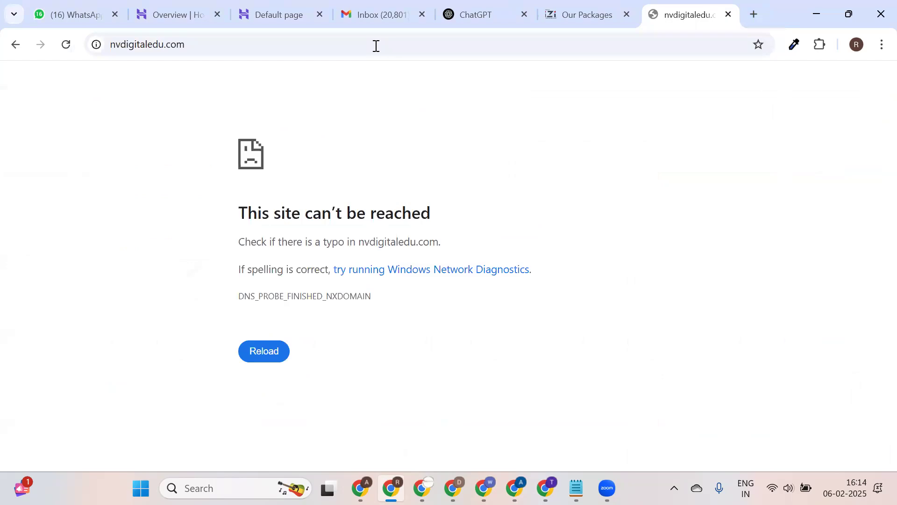
double_click(376, 45)
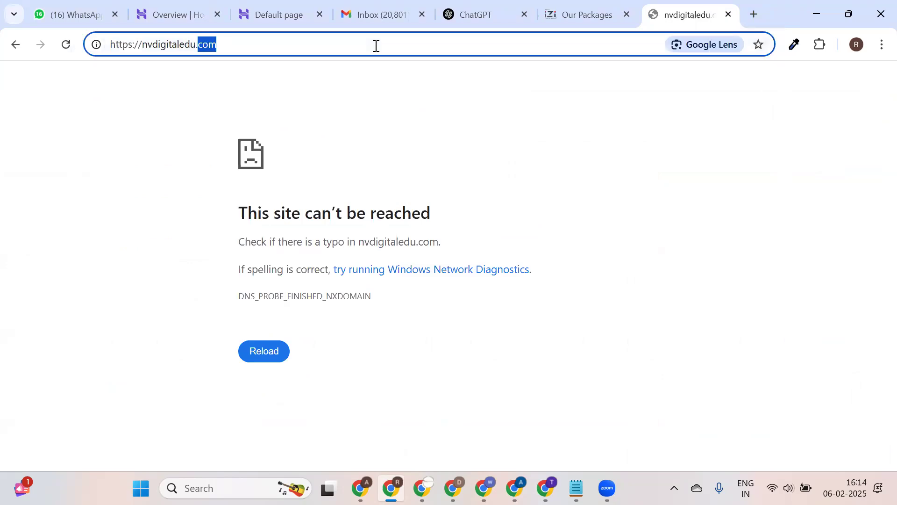
type("in")
key("Return")
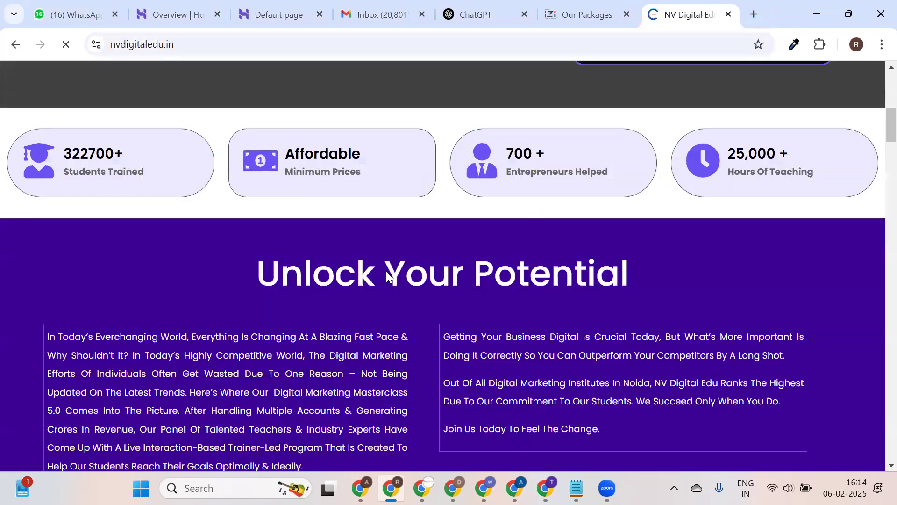
Scroll through the NV Digital Edu page, then return to ChatGPT.
scroll(385, 276, "down", 1)
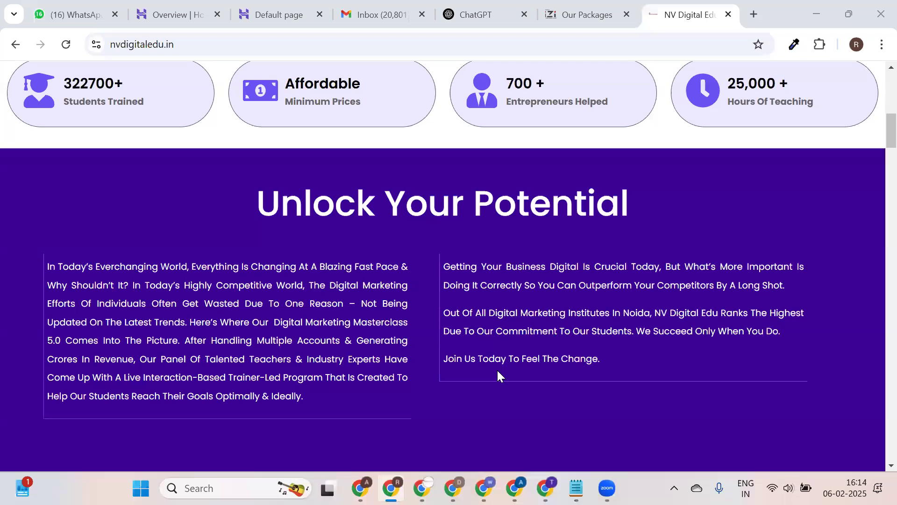
scroll(503, 241, "down", 15)
scroll(507, 247, "down", 15)
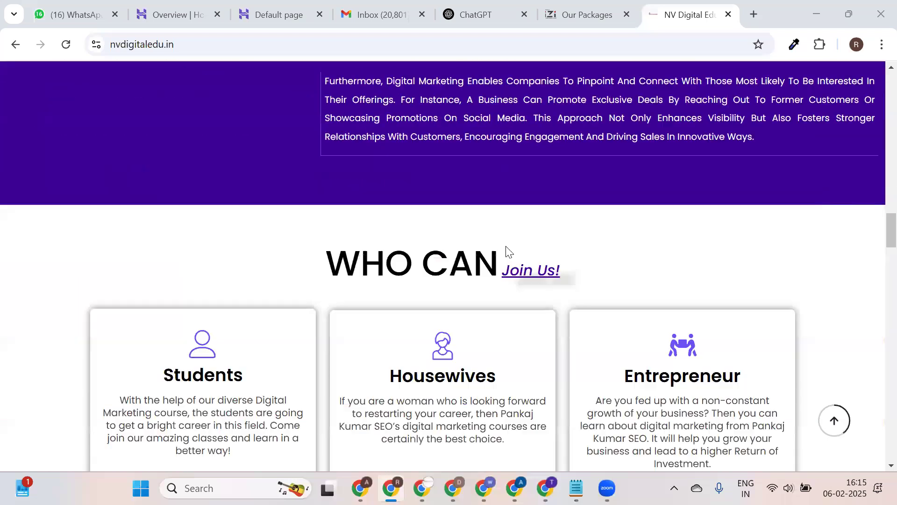
scroll(403, 377, "down", 1)
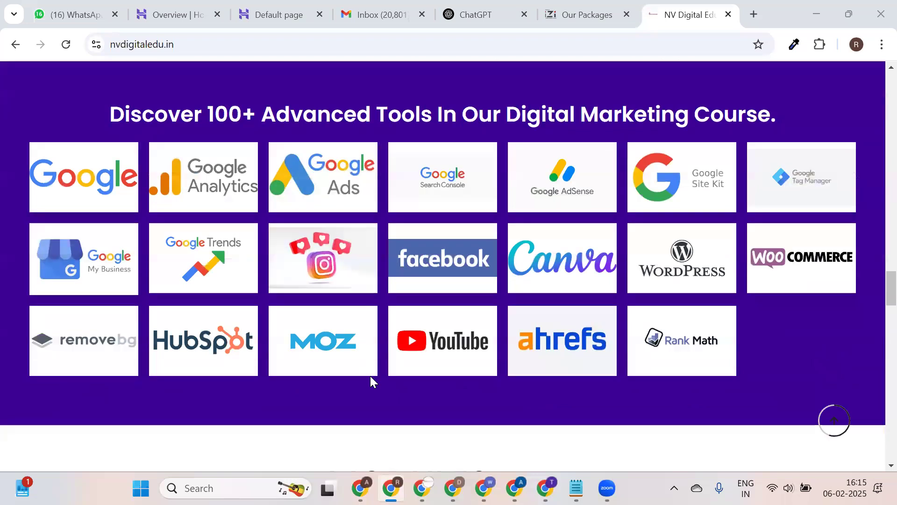
scroll(542, 280, "down", 15)
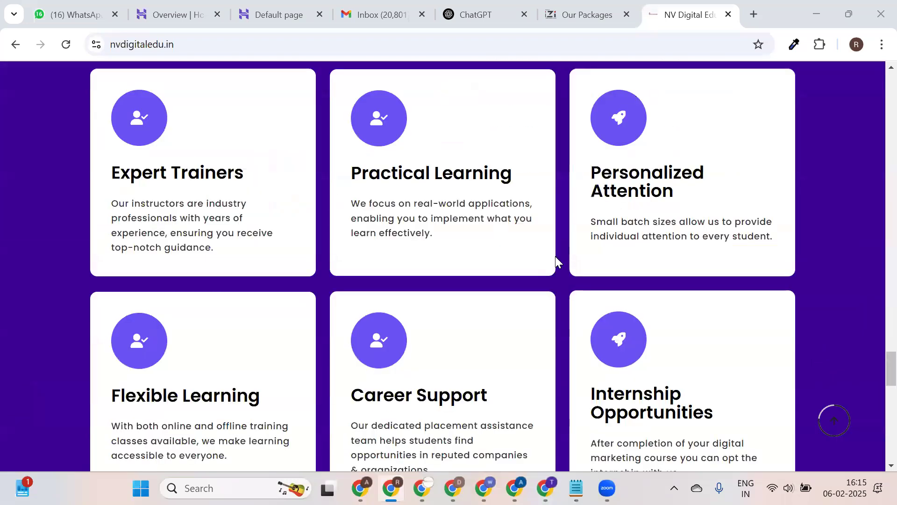
scroll(561, 262, "down", 10)
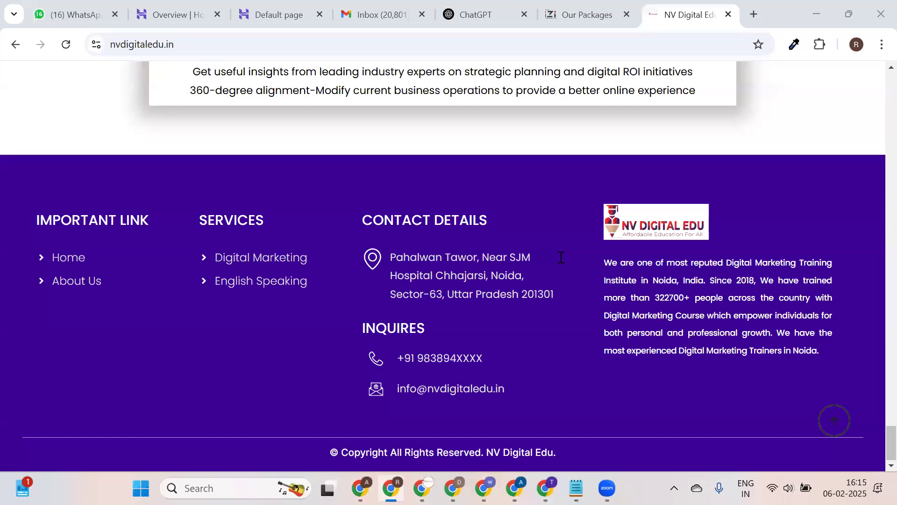
scroll(570, 115, "up", 8)
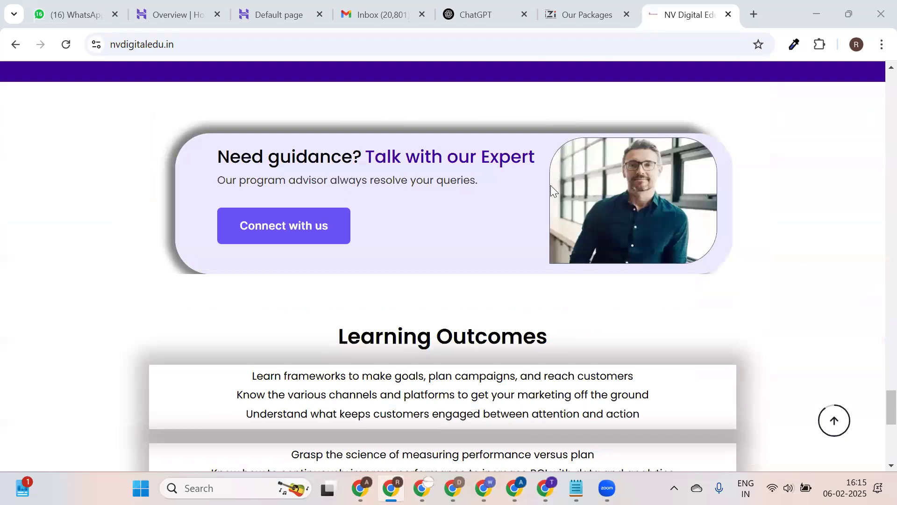
scroll(553, 189, "up", 15)
scroll(551, 189, "up", 20)
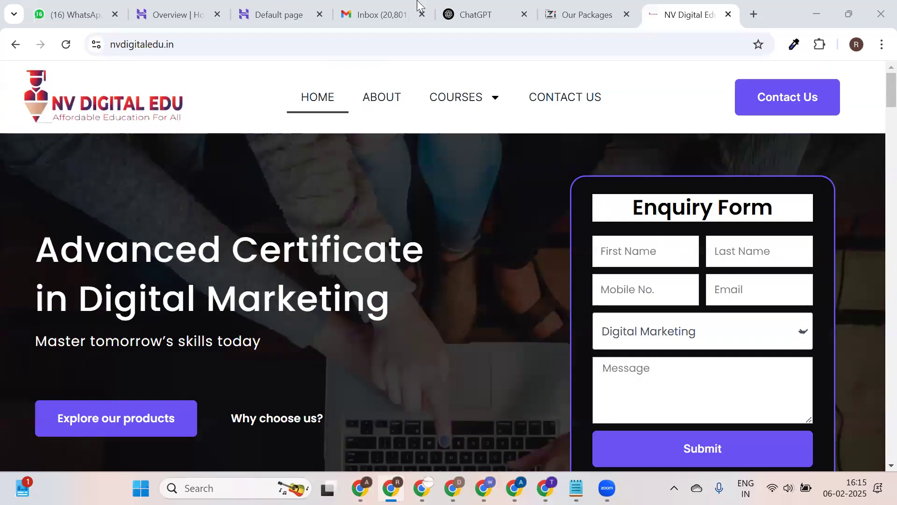
left_click(459, 5)
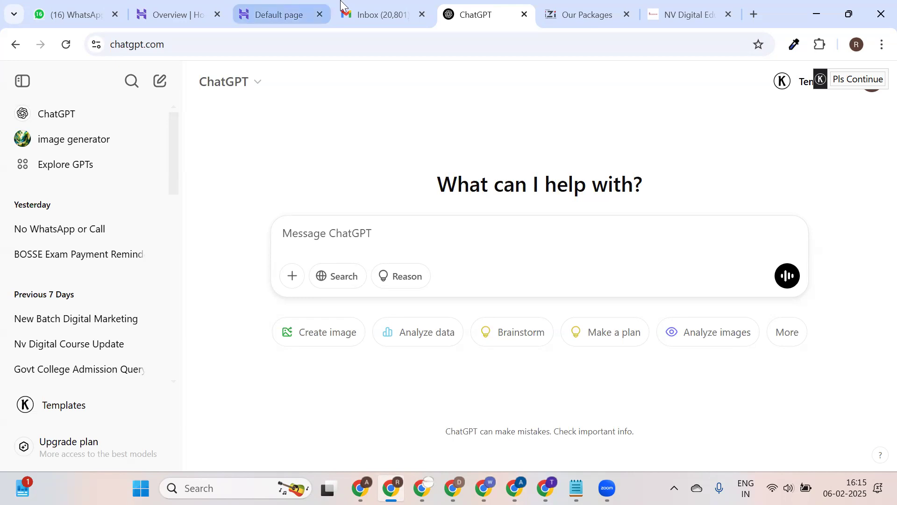
Open the Udyamita Helpline workshop email in Gmail Promotions, then return to the list.
left_click(376, 14)
left_click(444, 154)
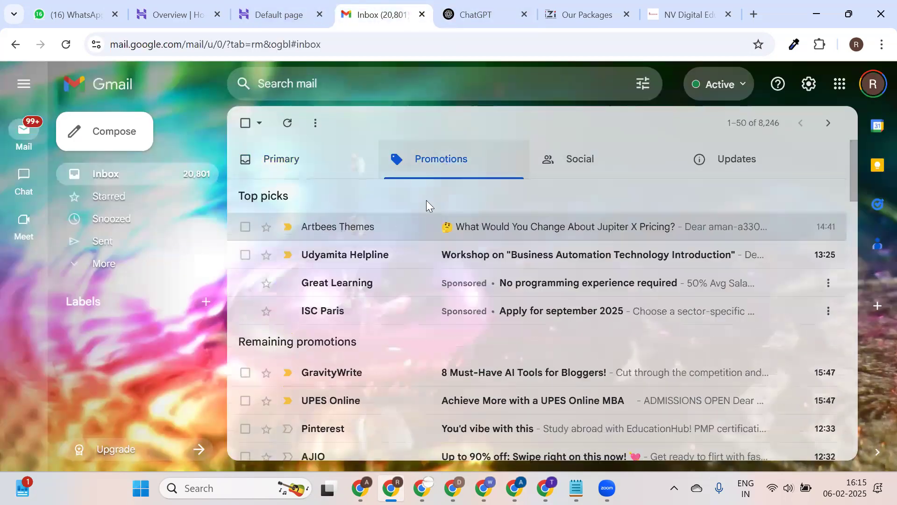
left_click(474, 265)
scroll(474, 264, "down", 5)
scroll(475, 265, "up", 5)
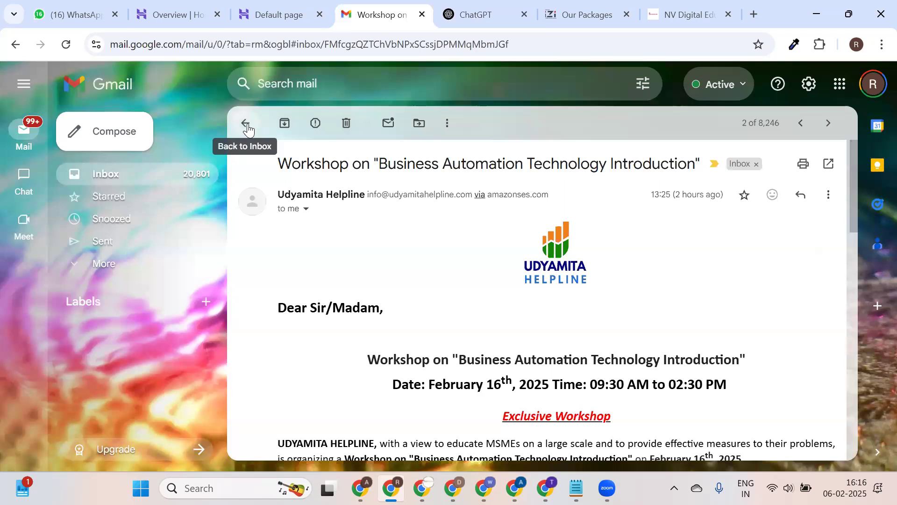
left_click(247, 125)
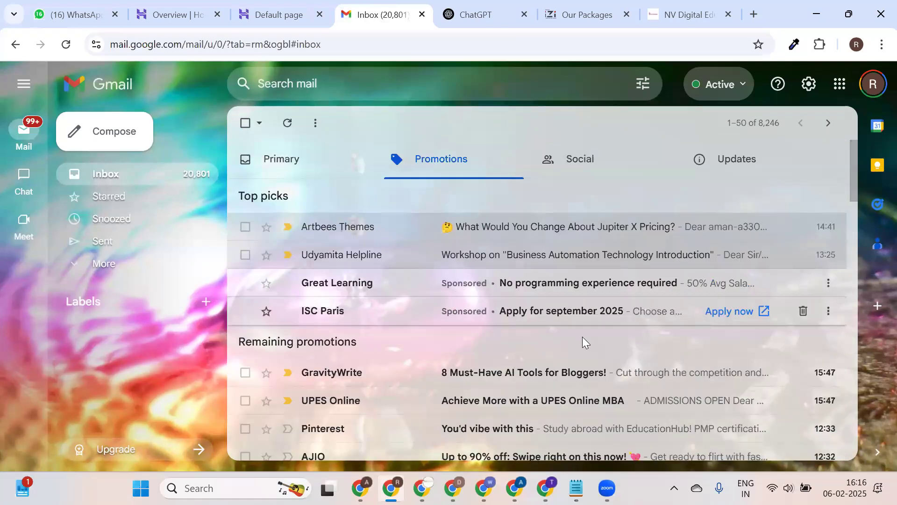
Return to the Hostinger hypeexhibitions.com WordPress overview page.
left_click(176, 10)
left_click(276, 5)
left_click(161, 9)
left_click(299, 9)
left_click(187, 10)
scroll(140, 334, "down", 1)
scroll(120, 344, "up", 6)
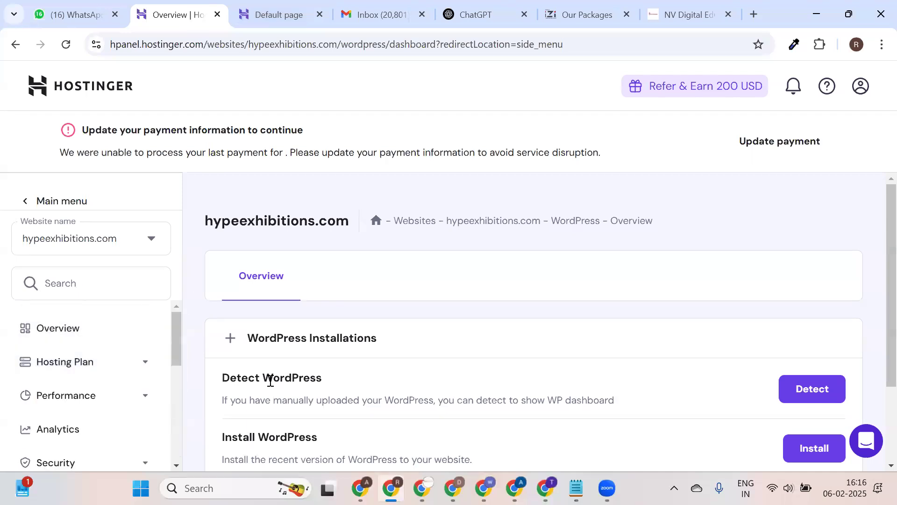
scroll(96, 357, "down", 3)
scroll(98, 379, "down", 3)
scroll(99, 371, "up", 3)
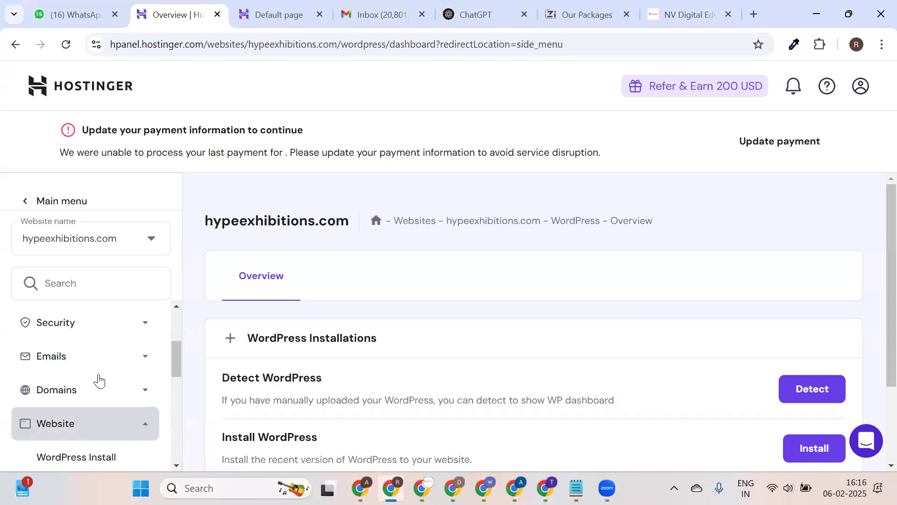
scroll(99, 380, "down", 3)
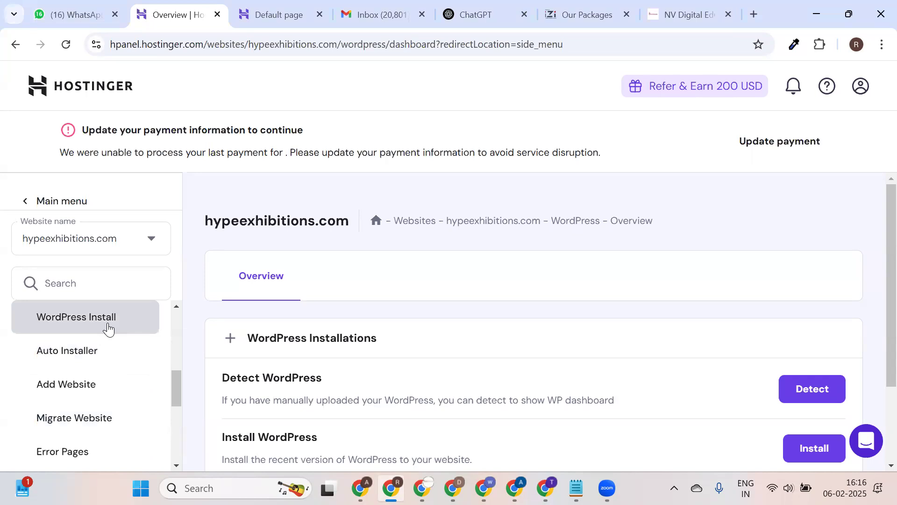
scroll(763, 285, "down", 2)
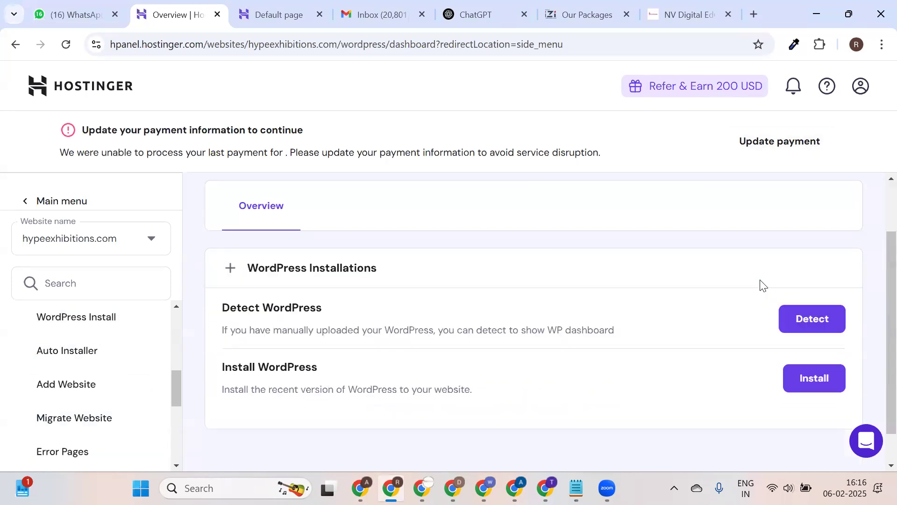
left_click(804, 388)
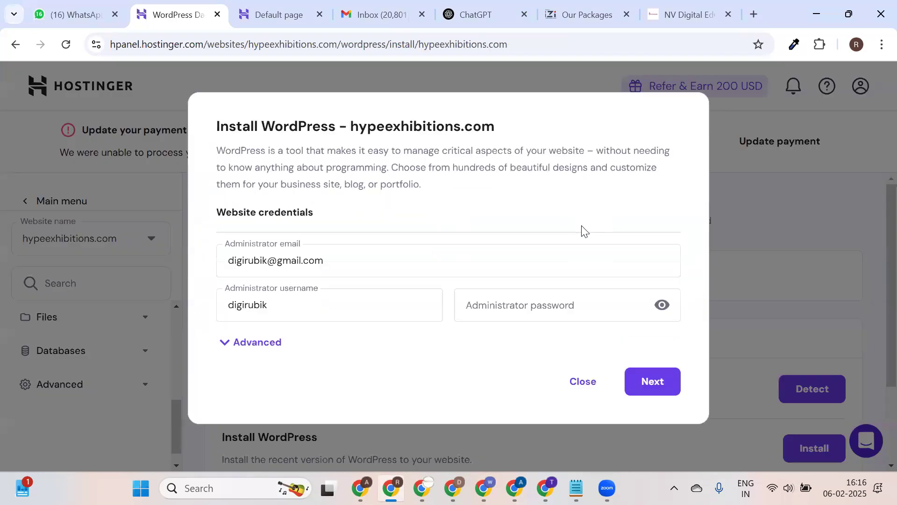
Set the website title to hypeexhibitions and the administrator username to admin.
double_click(443, 124)
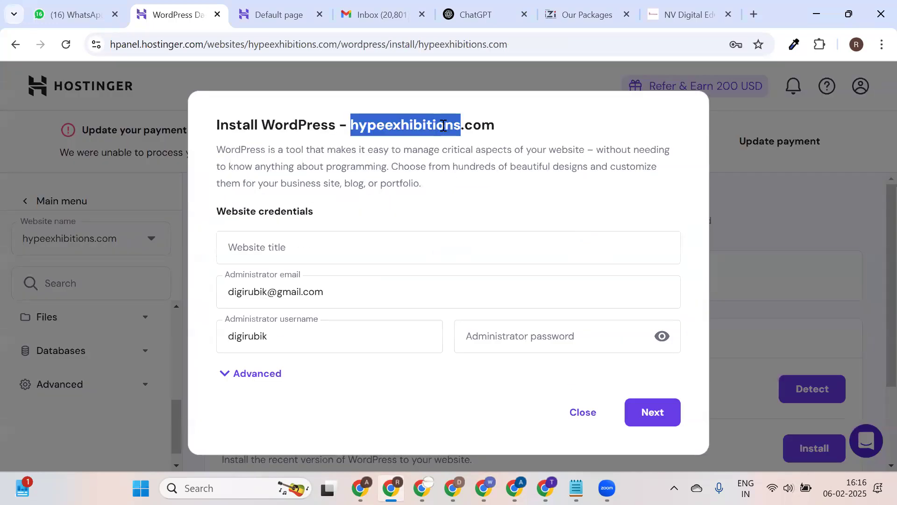
left_click(409, 245)
double_click(409, 244)
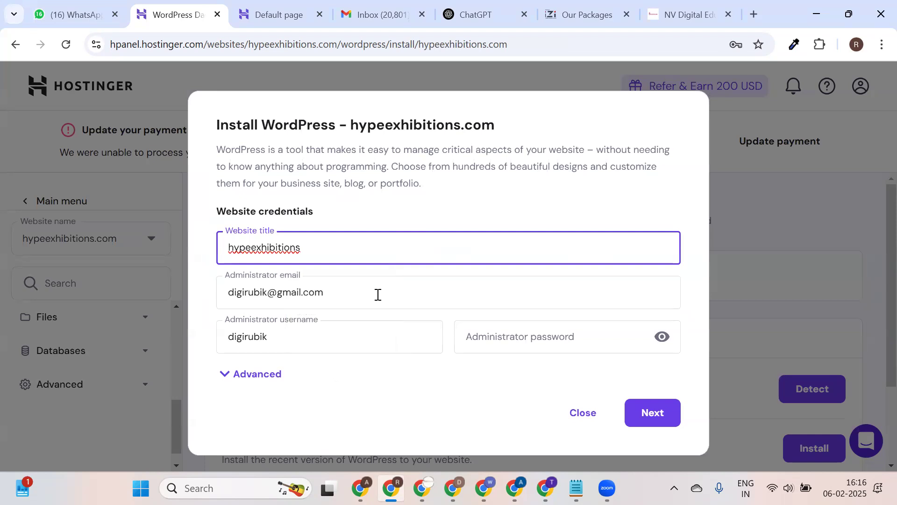
double_click(316, 337)
type("AD")
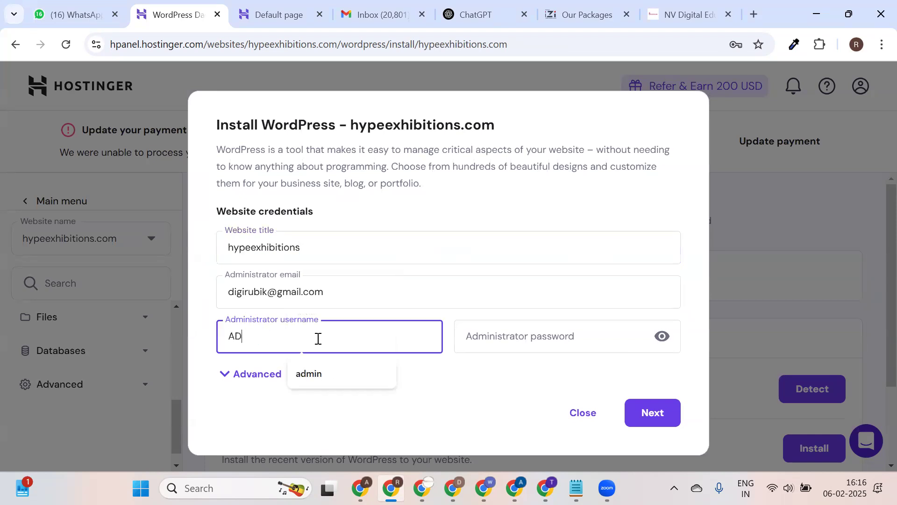
left_click(319, 373)
Fill the administrator password from the saved admin login and copy it.
left_click(518, 327)
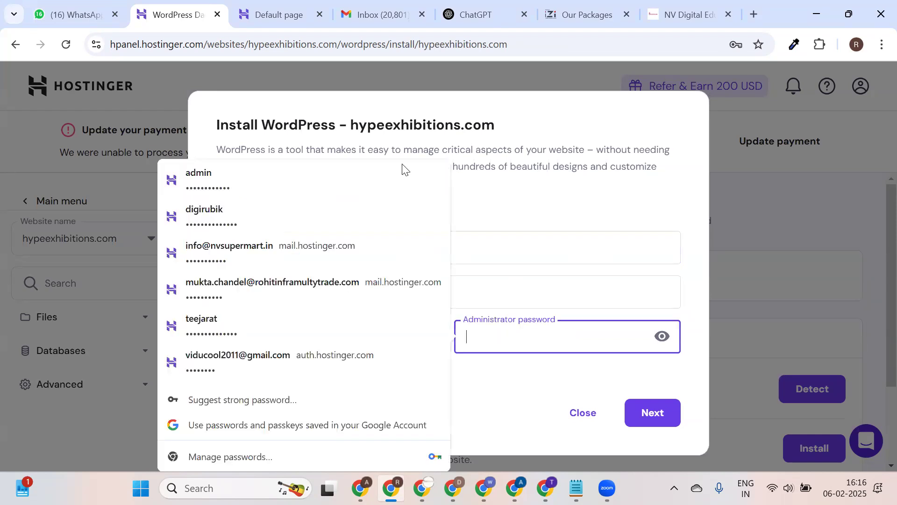
left_click(303, 177)
left_click(657, 335)
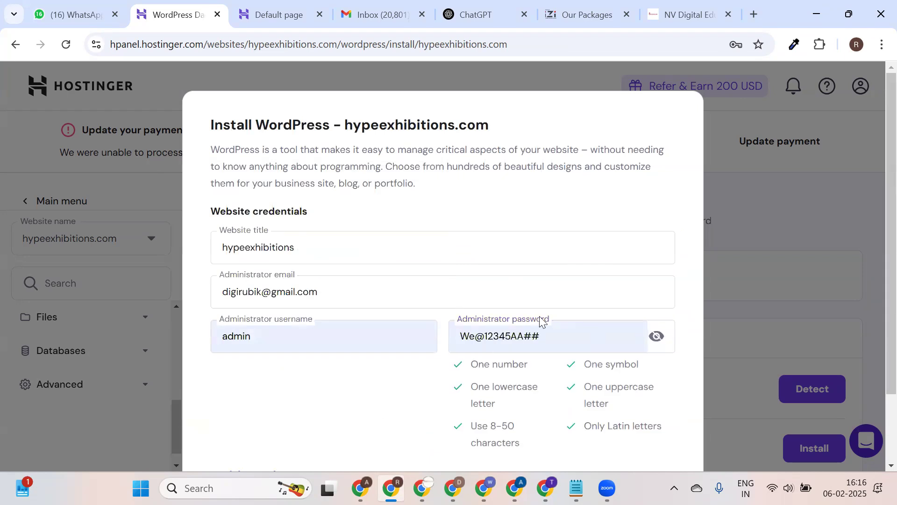
scroll(643, 200, "down", 2)
triple_click(599, 257)
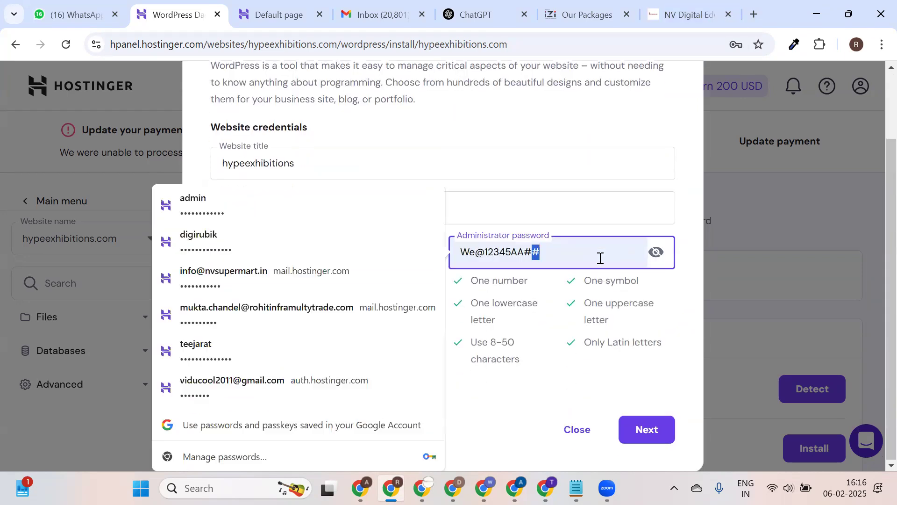
left_click(555, 117)
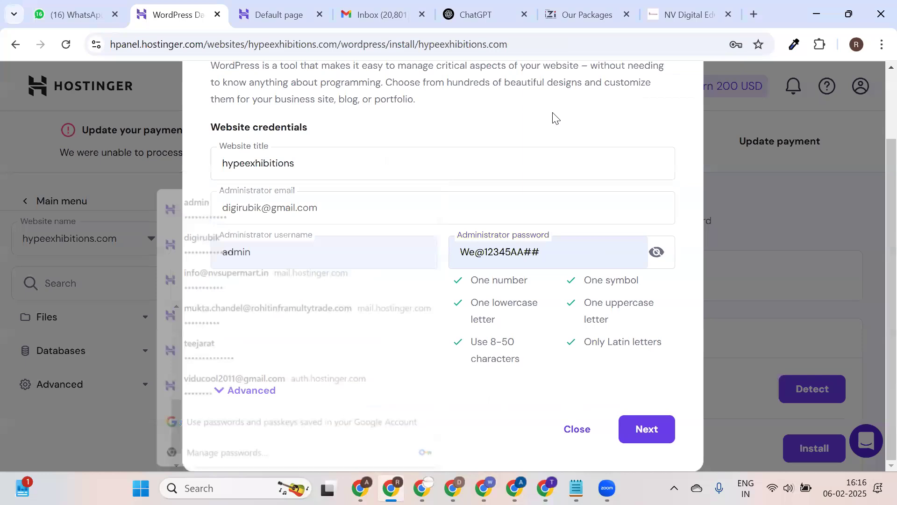
Under Advanced, paste the same password as the database password and continue.
left_click(396, 376)
scroll(514, 336, "down", 3)
left_click(538, 315)
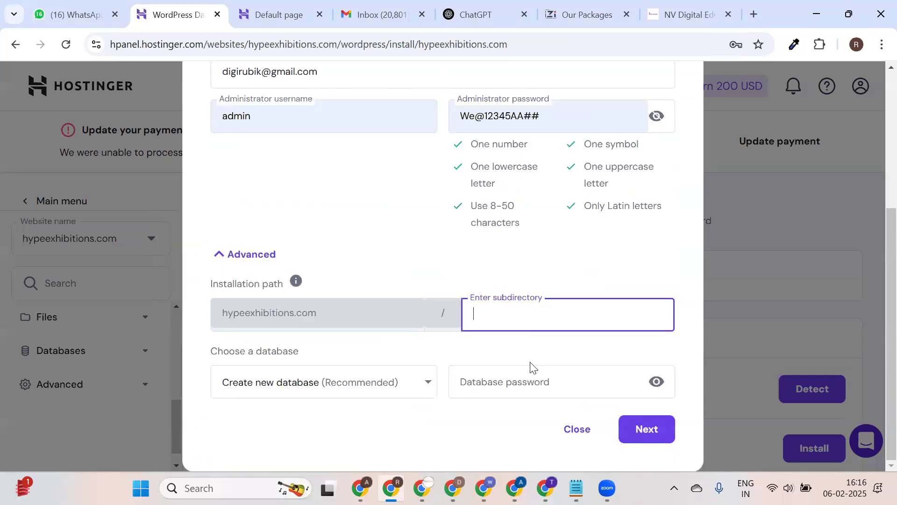
left_click(533, 366)
key("ctrl+v")
left_click(657, 381)
scroll(662, 386, "down", 2)
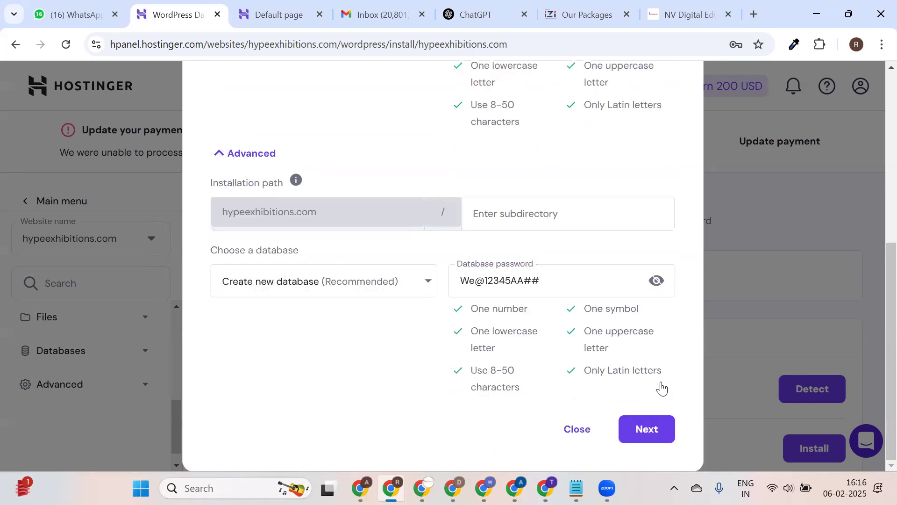
left_click(649, 429)
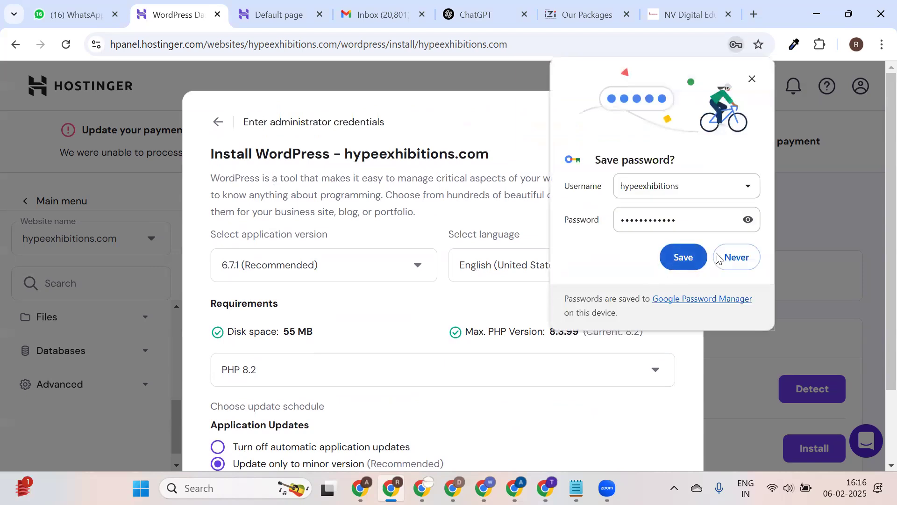
Update the browser's saved login to username admin, launch the install, and view WhatsApp archived chats.
double_click(699, 191)
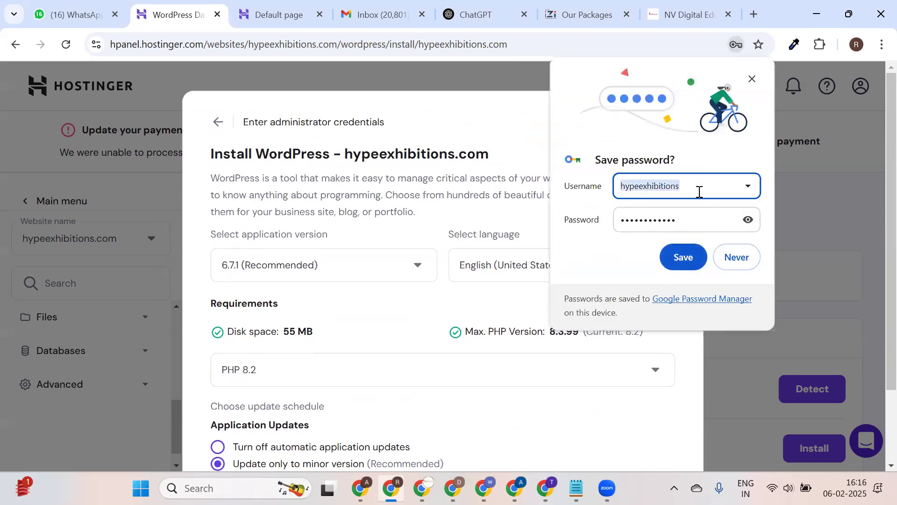
type("AD")
double_click(699, 191)
key("BackSpace")
type("admin")
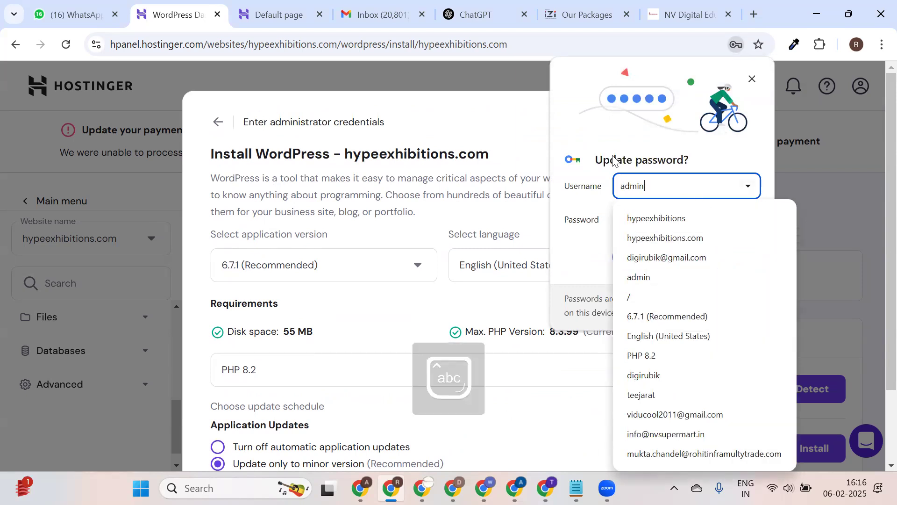
left_click(685, 256)
scroll(573, 341, "down", 3)
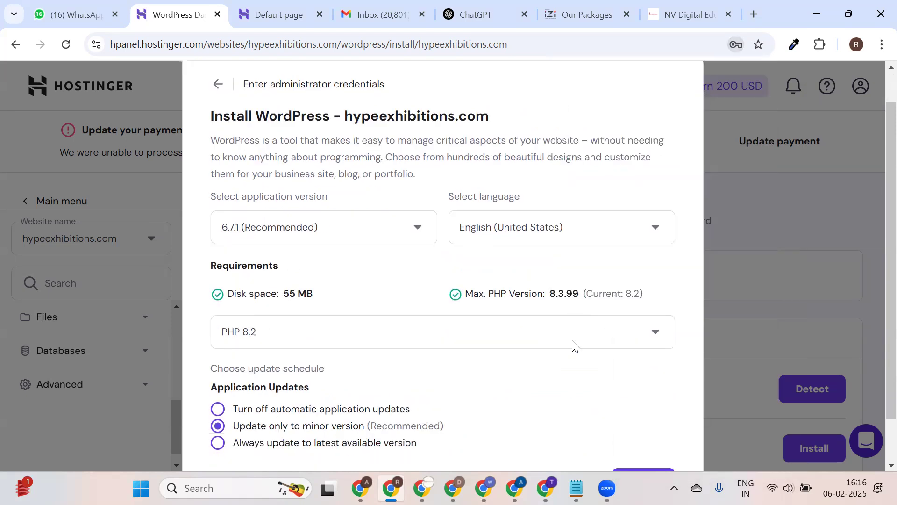
left_click(643, 428)
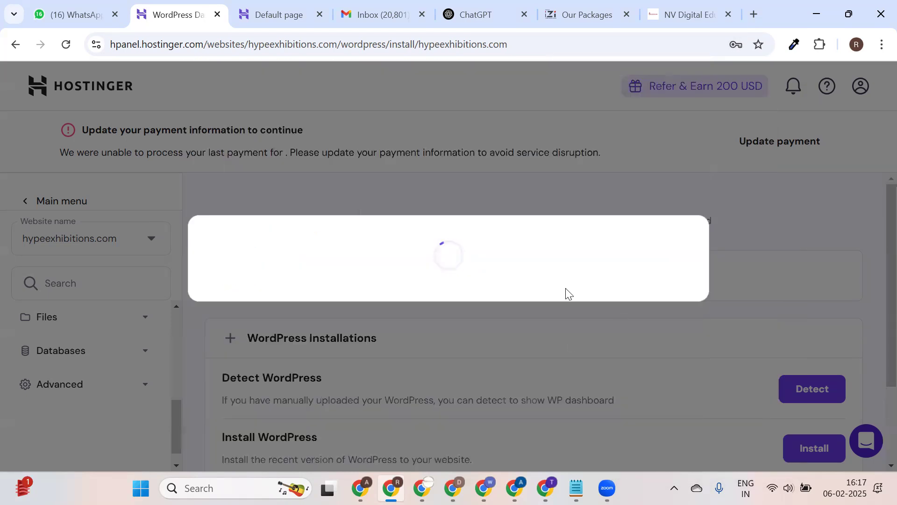
left_click(66, 12)
left_click(198, 192)
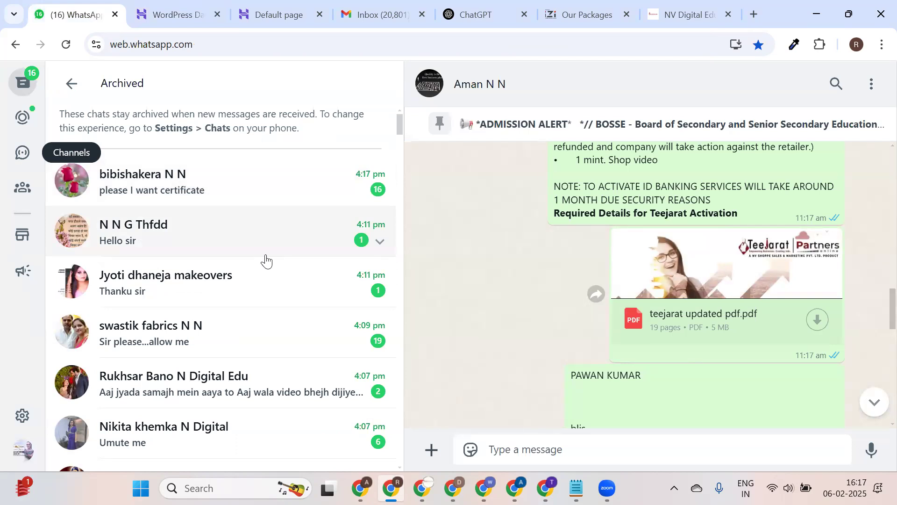
Scroll the Archived list and open the top chat whose latest message is 'Hello'.
scroll(237, 285, "down", 1)
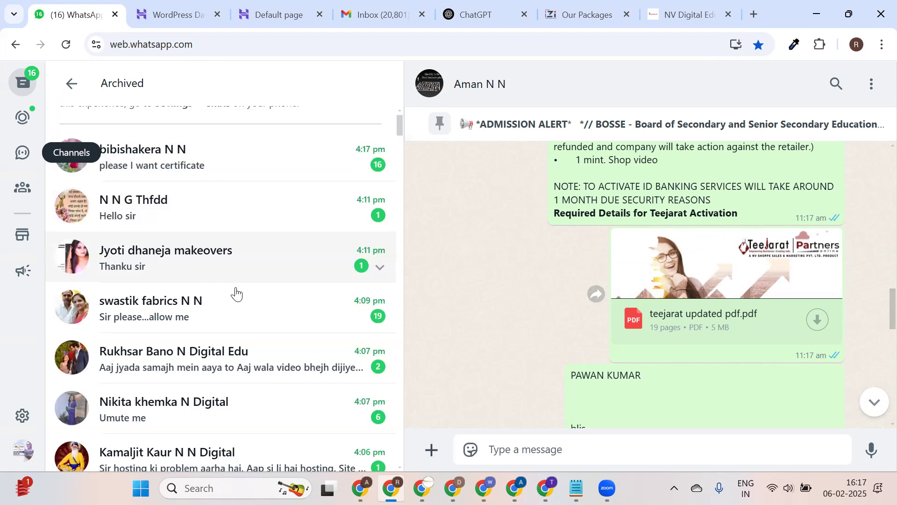
scroll(237, 293, "down", 4)
scroll(235, 294, "up", 5)
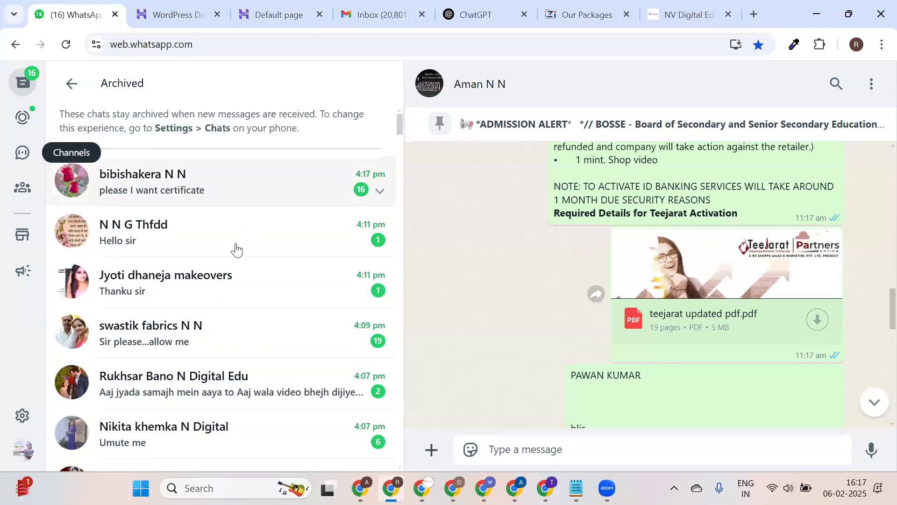
scroll(266, 266, "down", 7)
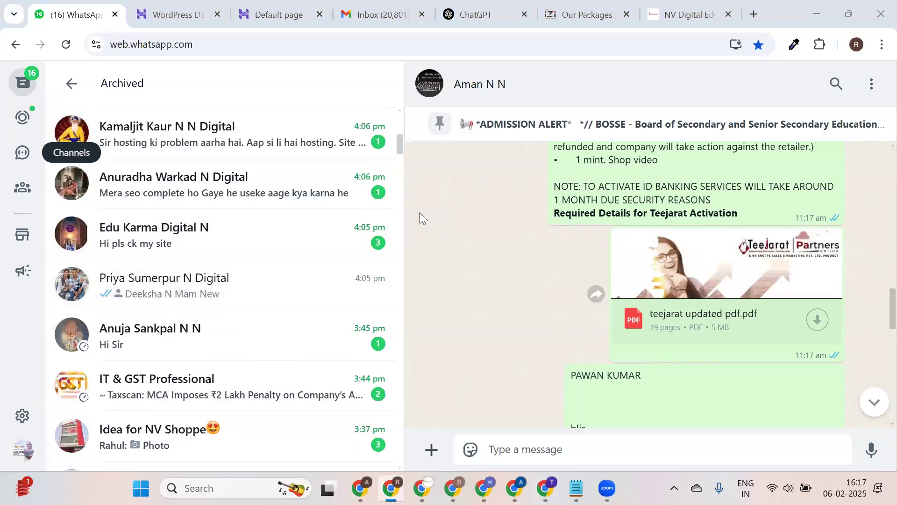
scroll(173, 212, "up", 7)
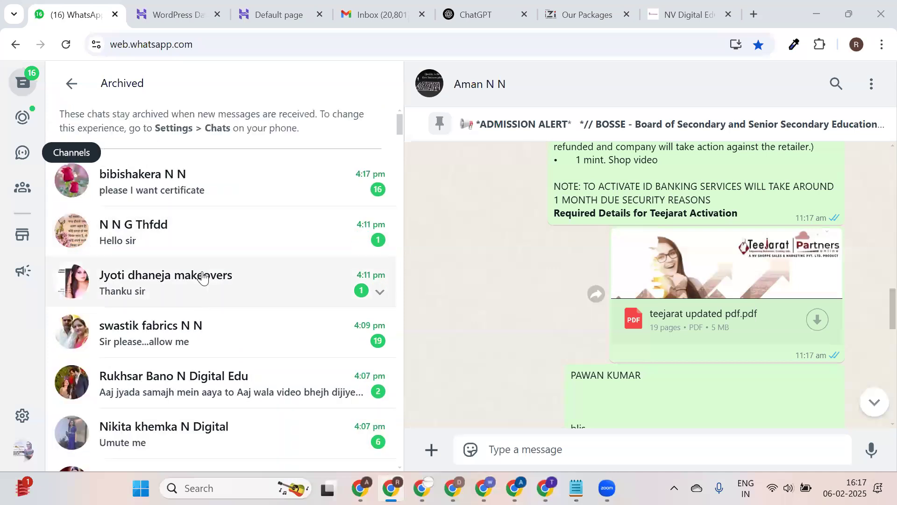
scroll(203, 280, "down", 3)
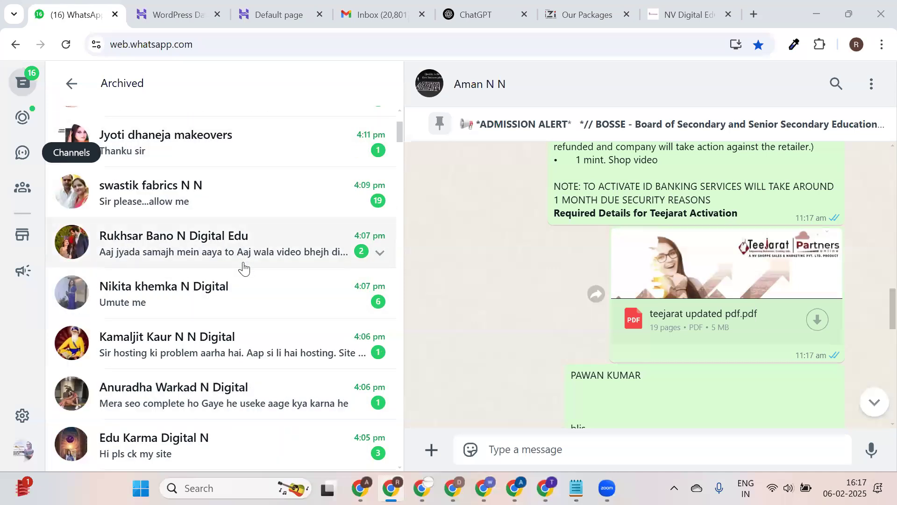
scroll(241, 154, "down", 5)
scroll(236, 293, "up", 7)
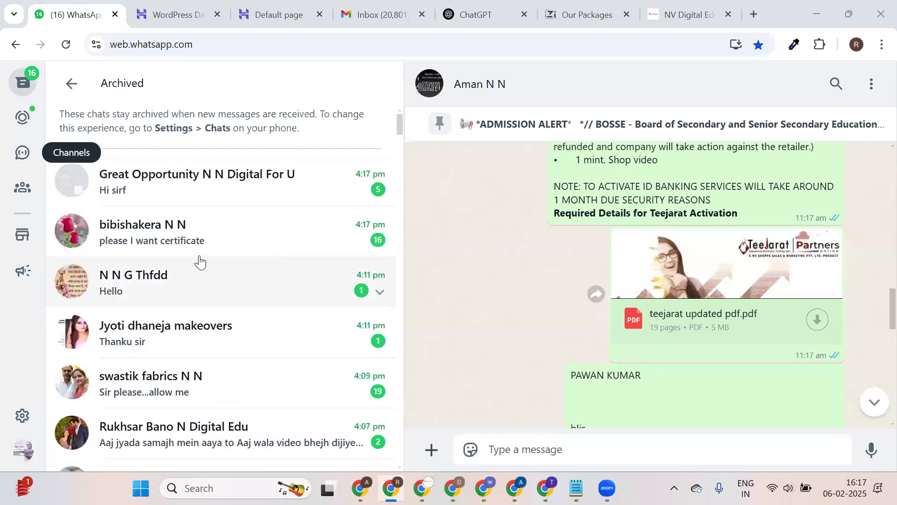
left_click(330, 187)
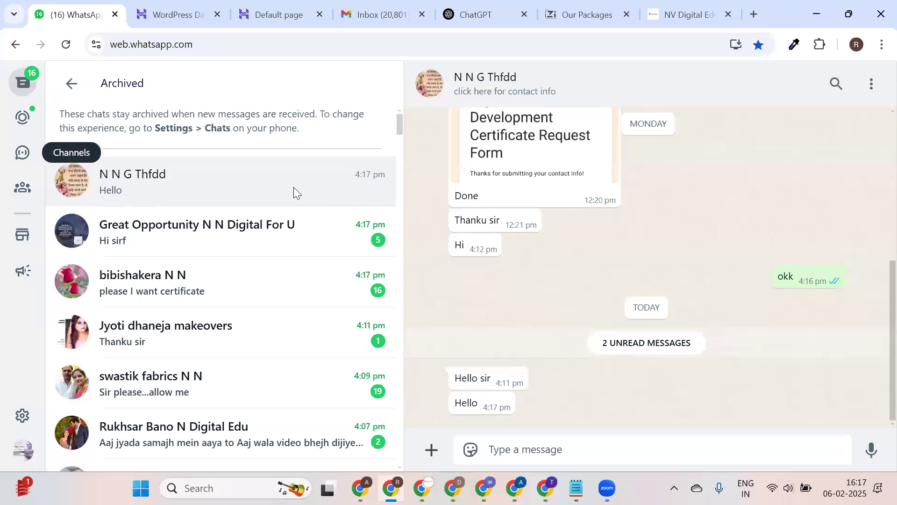
Begin sharing a contact card in the chat, then cancel it.
left_click(432, 450)
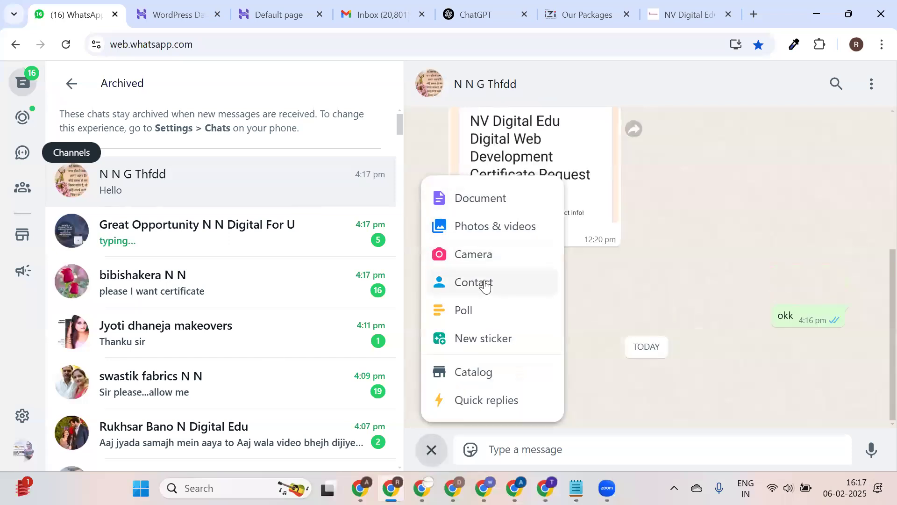
left_click(485, 285)
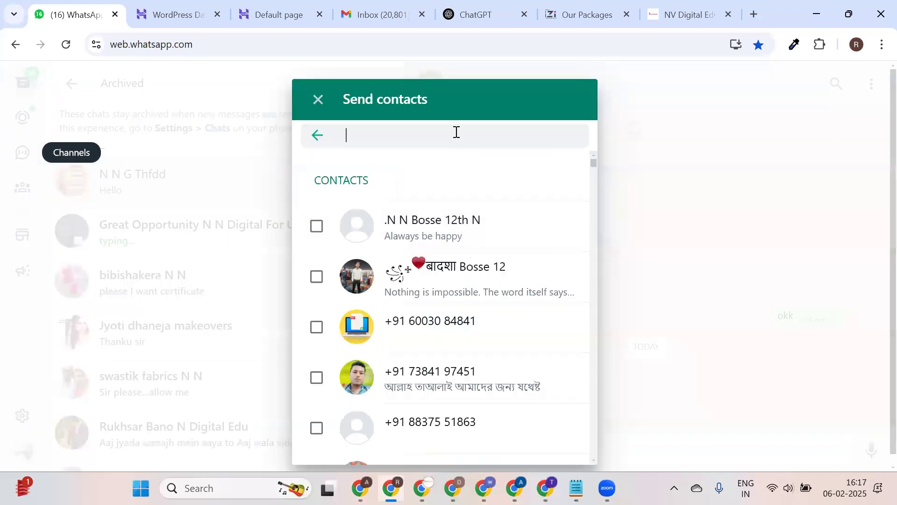
type("a")
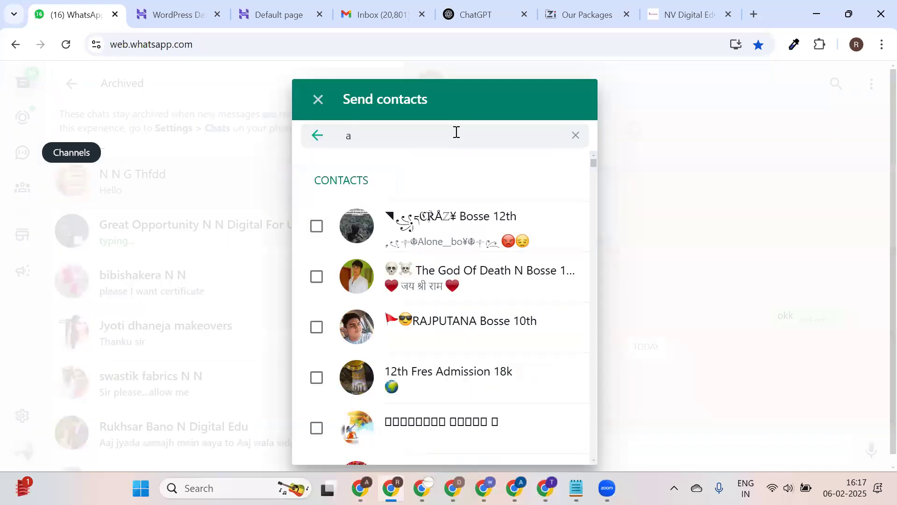
key("BackSpace")
left_click(317, 135)
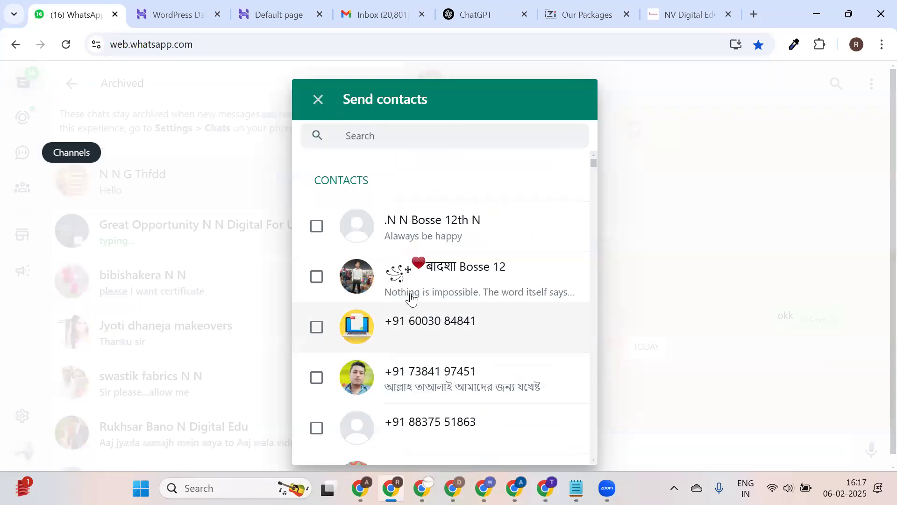
key("Escape")
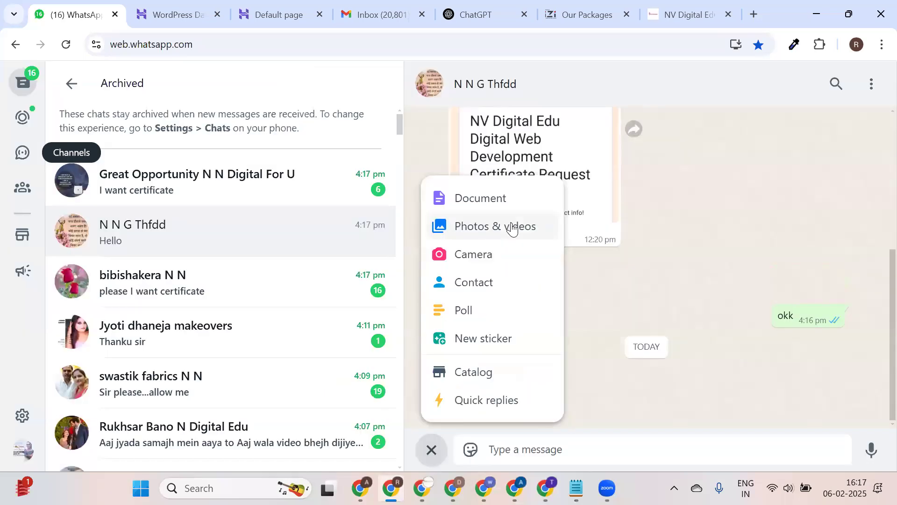
Attach elementor-pro_v3.27.1.zip from Downloads and send it in the chat.
left_click(512, 229)
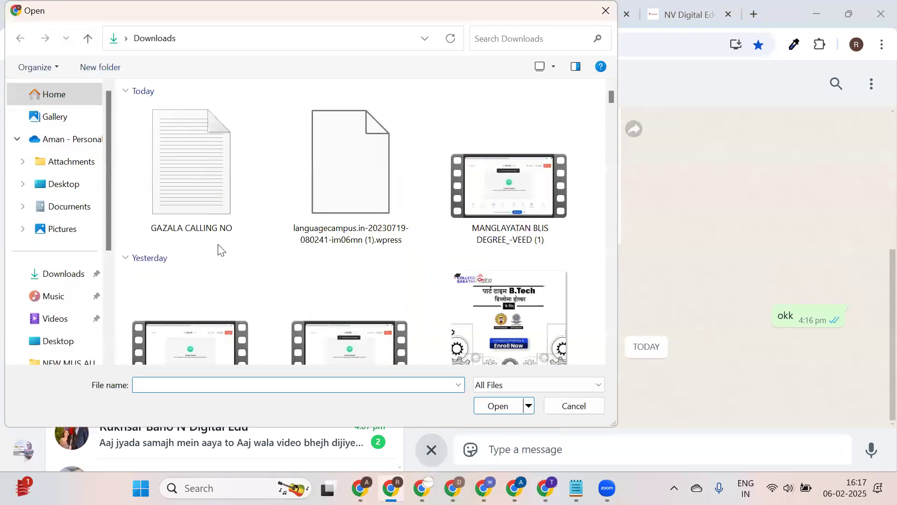
left_click(80, 273)
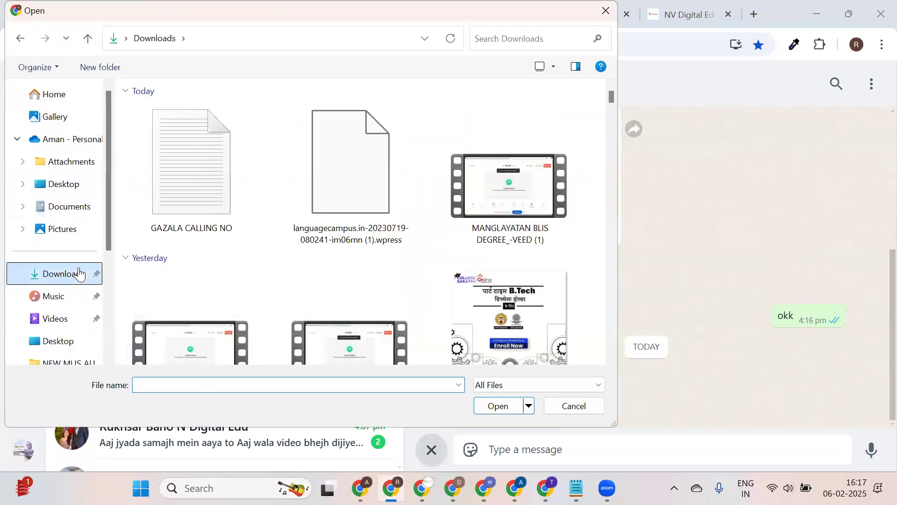
left_click(227, 384)
type("ele")
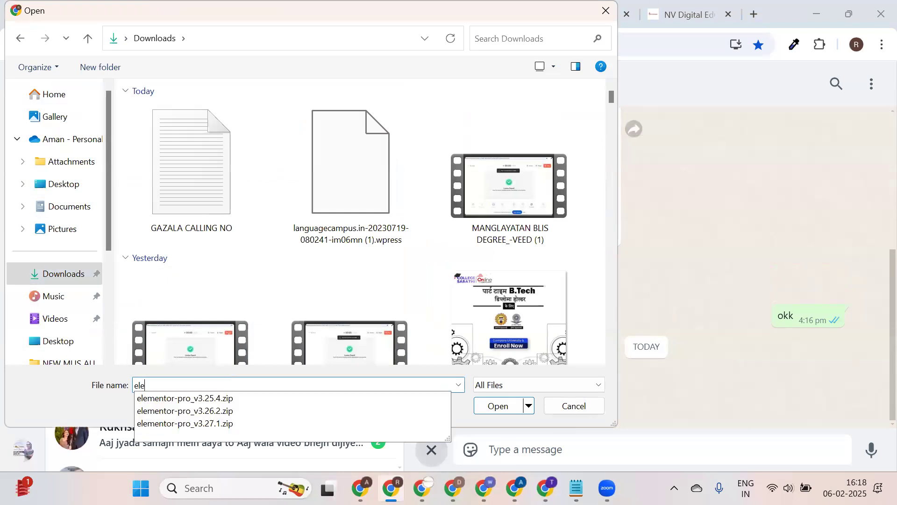
left_click(246, 423)
left_click(500, 405)
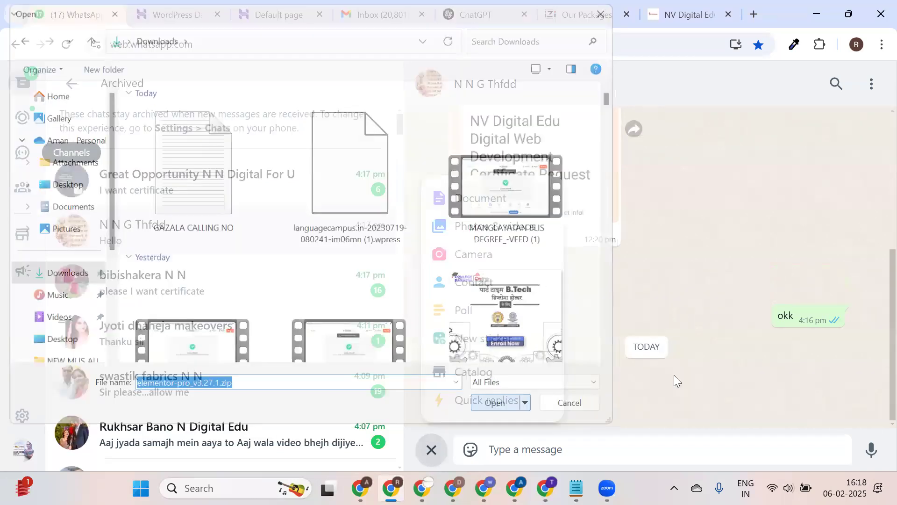
left_click(865, 434)
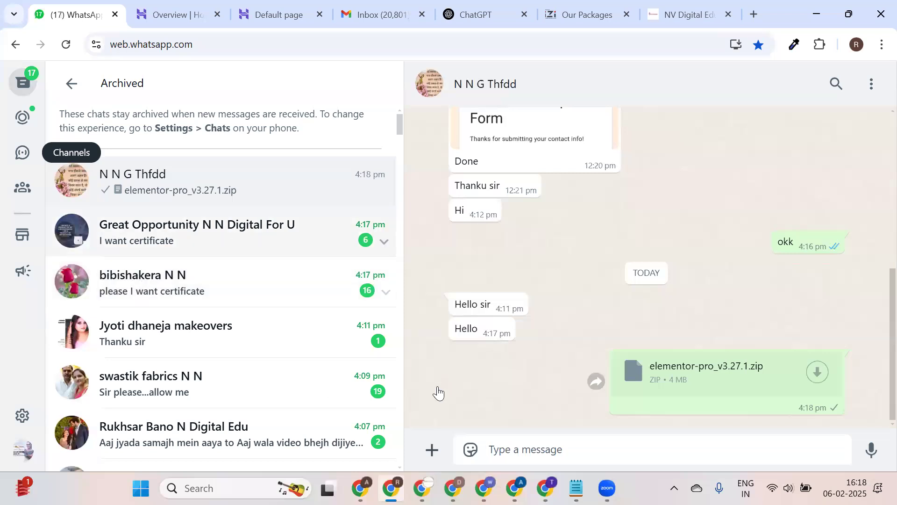
Search for a saved contact and send their contact card in the Great Opportunity chat.
left_click(432, 449)
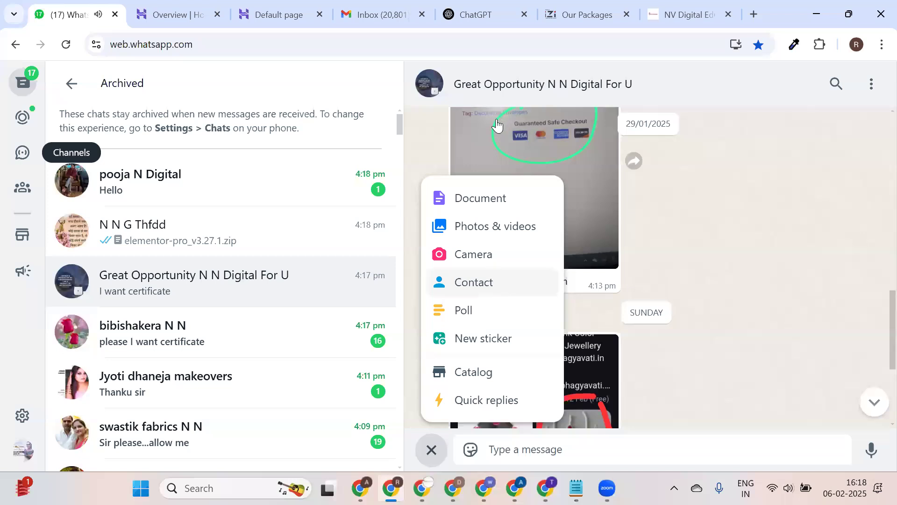
key("Return")
type("p")
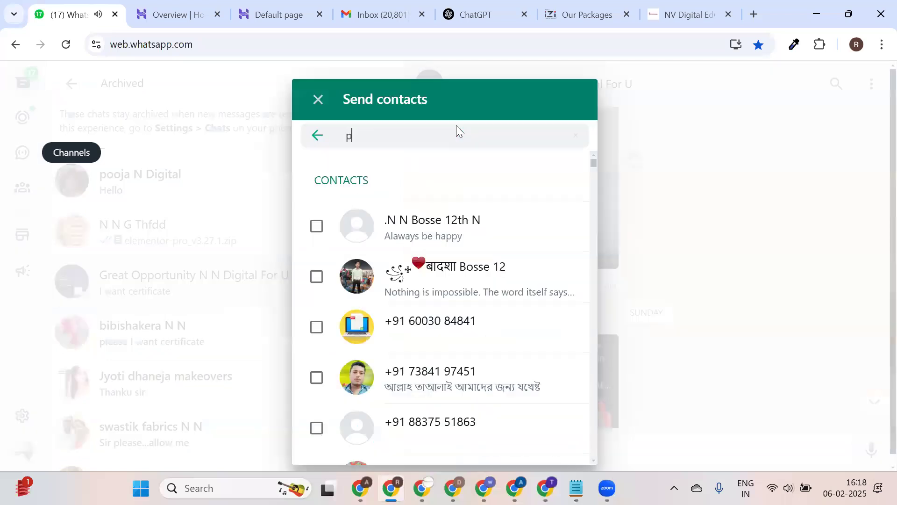
type("ushpa")
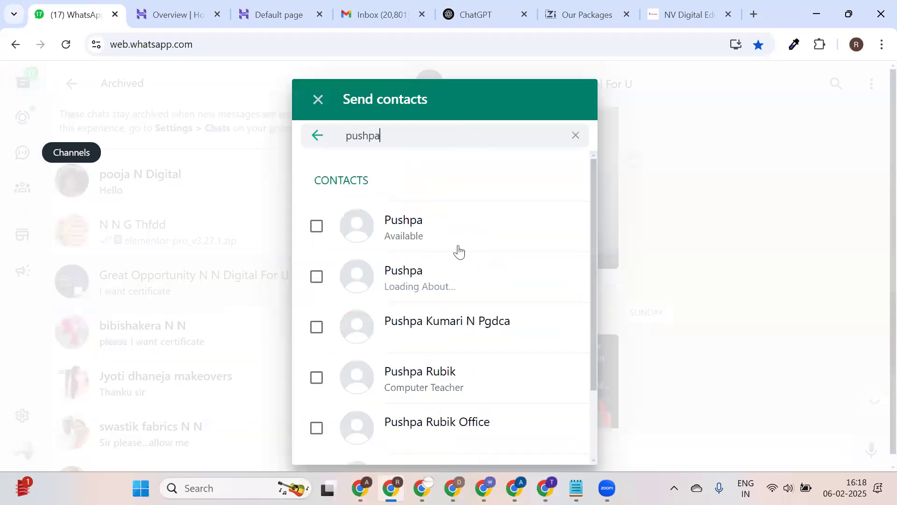
left_click(439, 288)
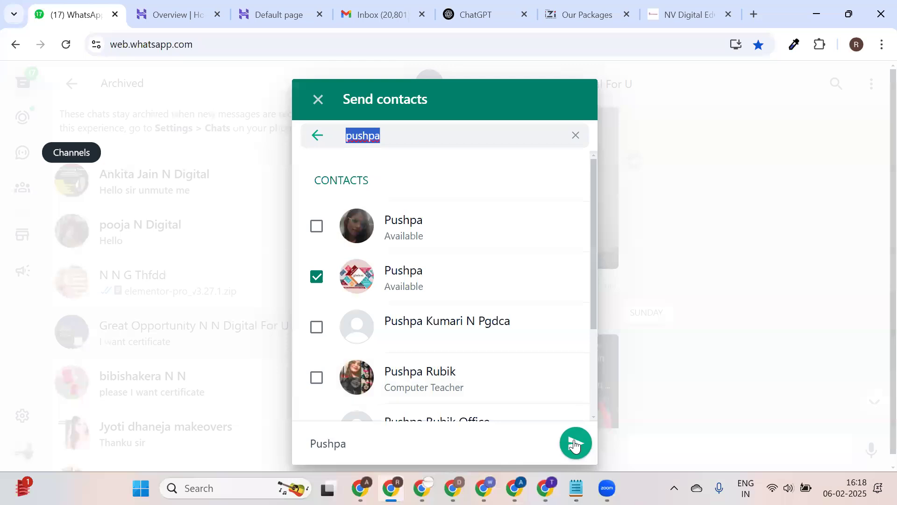
left_click(575, 443)
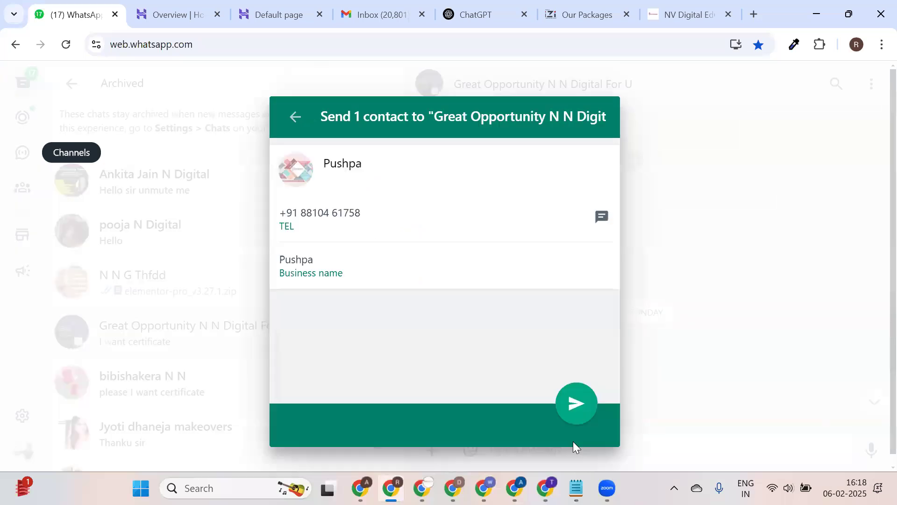
left_click(570, 418)
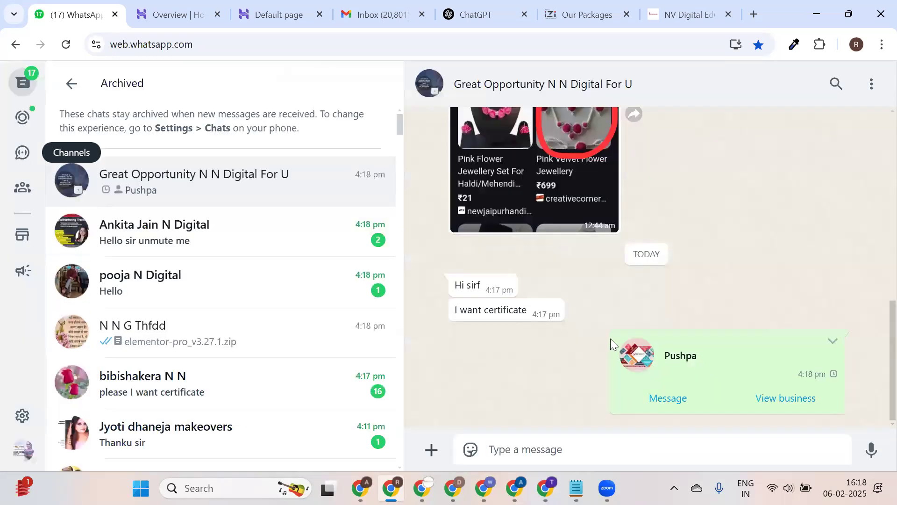
Leave archived chats for the main chats list and return to the site's Default page tab.
scroll(603, 341, "up", 5)
scroll(594, 325, "up", 10)
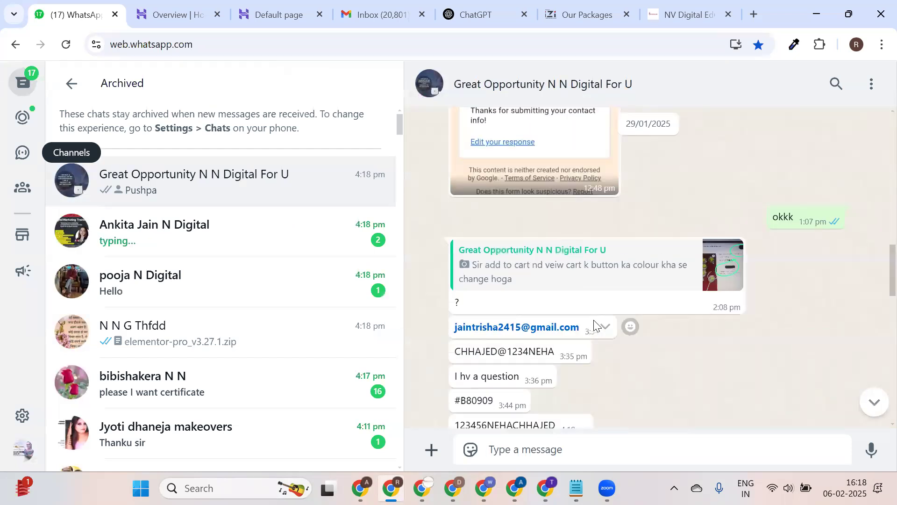
scroll(594, 322, "up", 4)
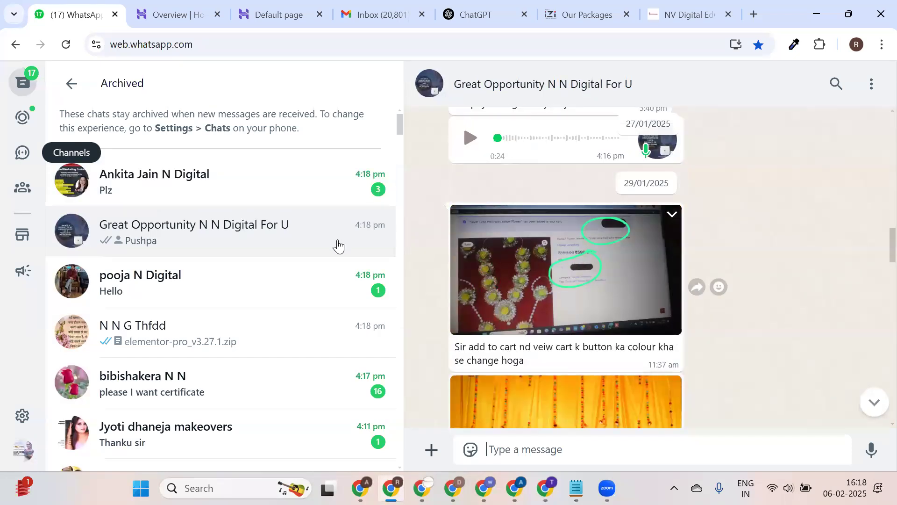
left_click(72, 84)
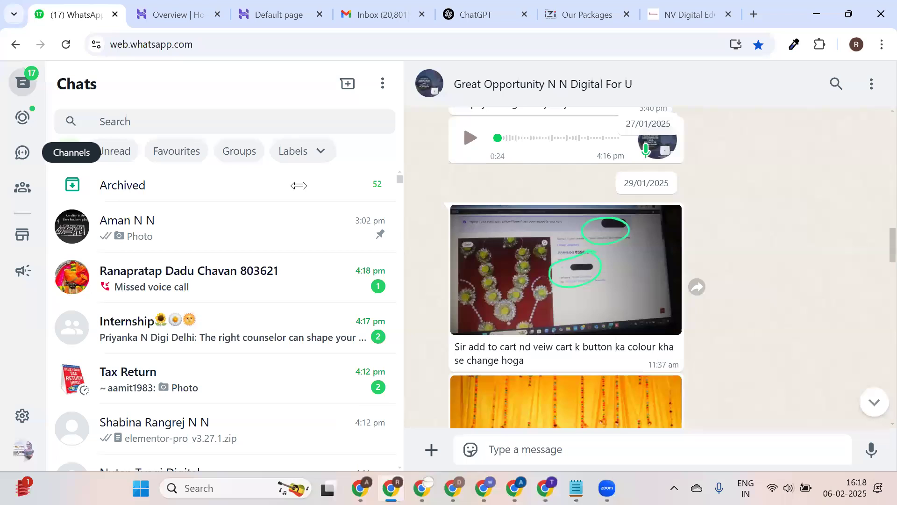
scroll(649, 266, "up", 4)
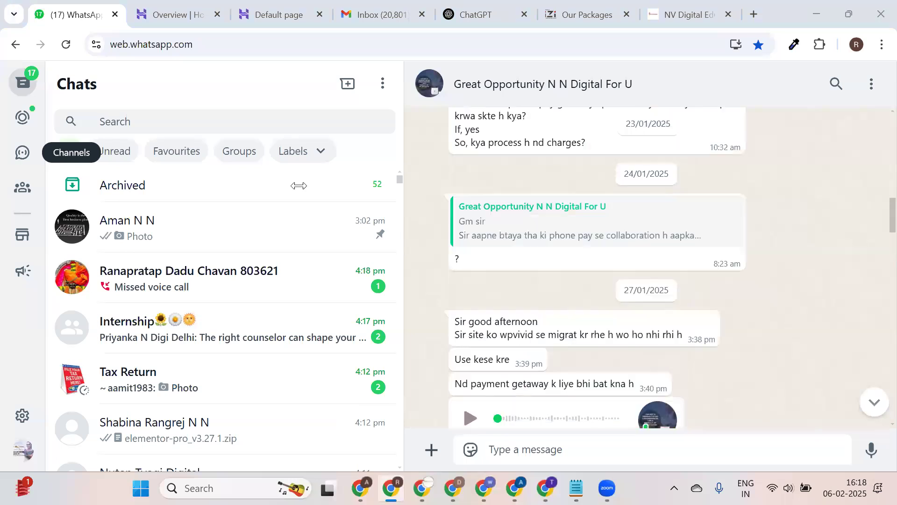
scroll(417, 181, "up", 3)
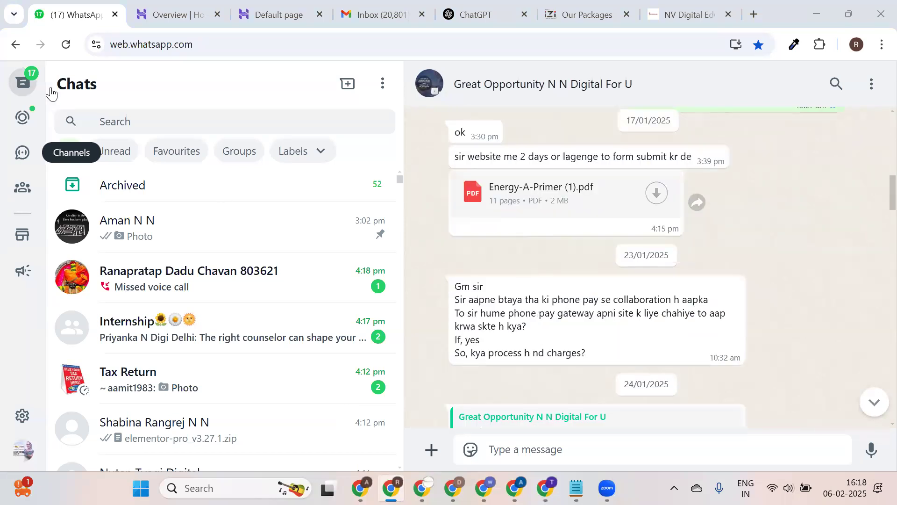
left_click(269, 13)
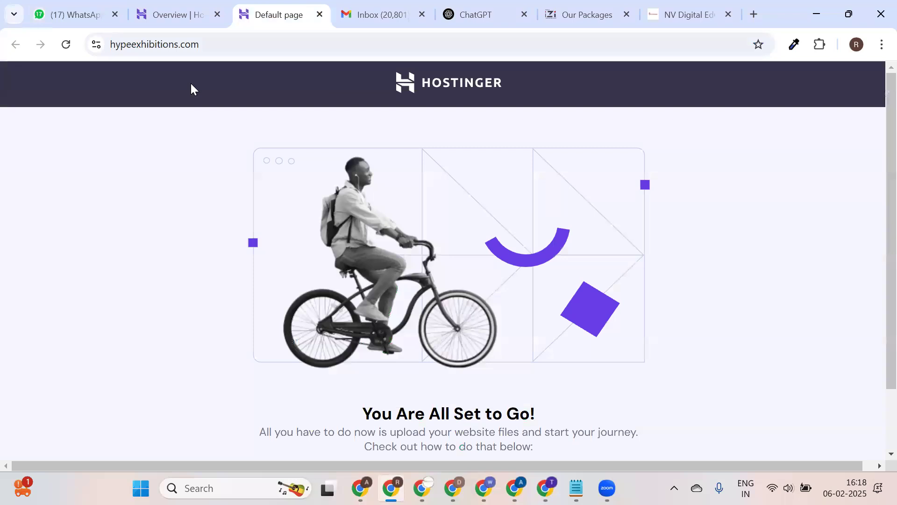
Reload hypeexhibitions.com to show the new WordPress 'Hello world!' blog and check its address.
left_click(180, 9)
left_click(292, 9)
left_click(71, 47)
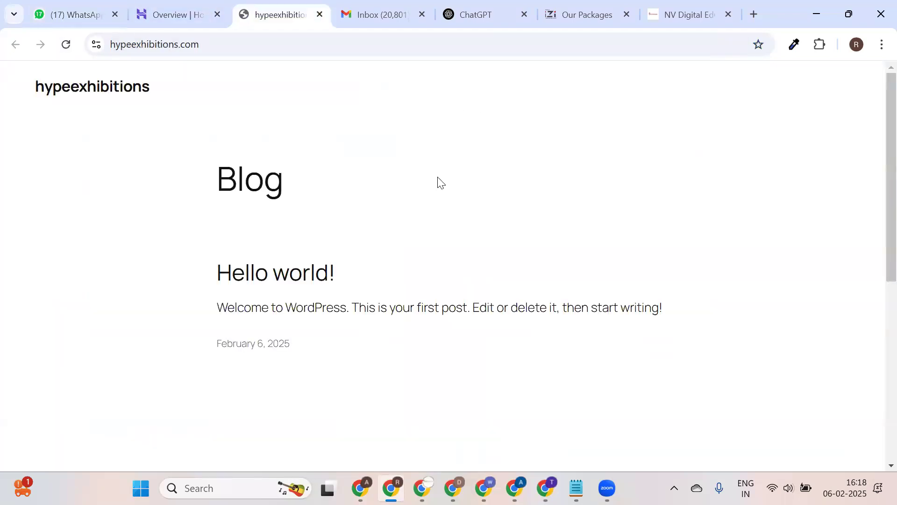
left_click(192, 47)
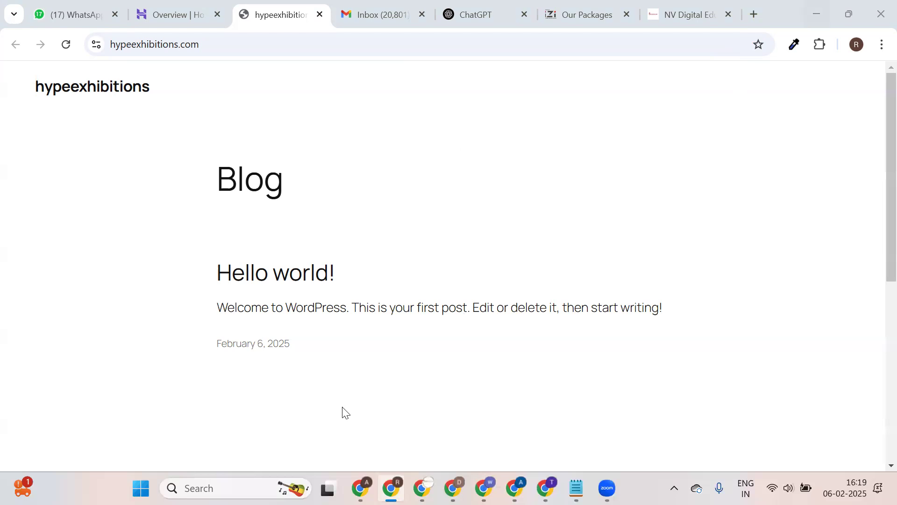
left_click(198, 7)
Open the 'college sarathi' Google search link from the Nv Digital Marketing August Batch channel.
left_click(378, 7)
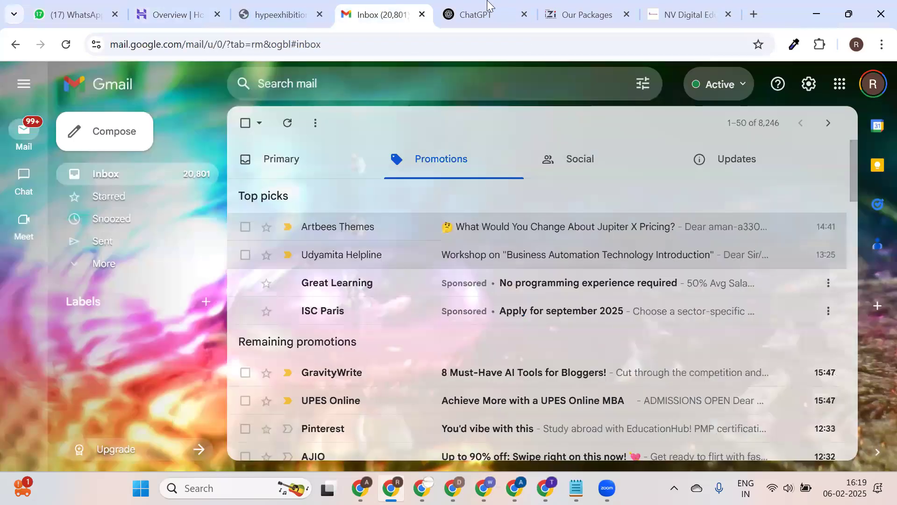
left_click(612, 9)
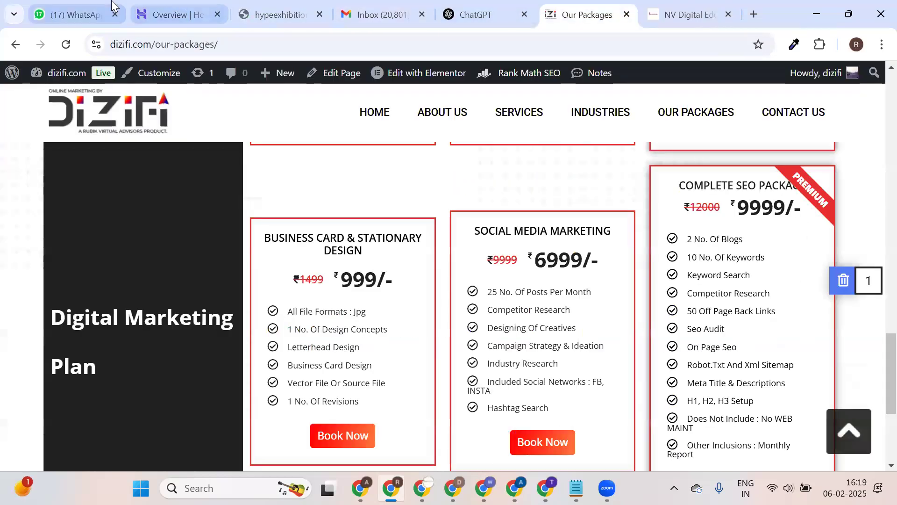
left_click(70, 13)
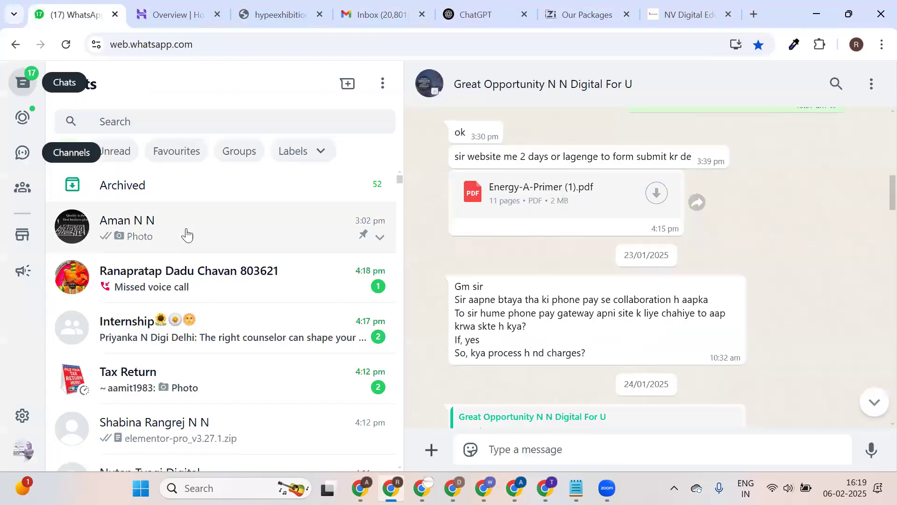
left_click(24, 153)
left_click(191, 172)
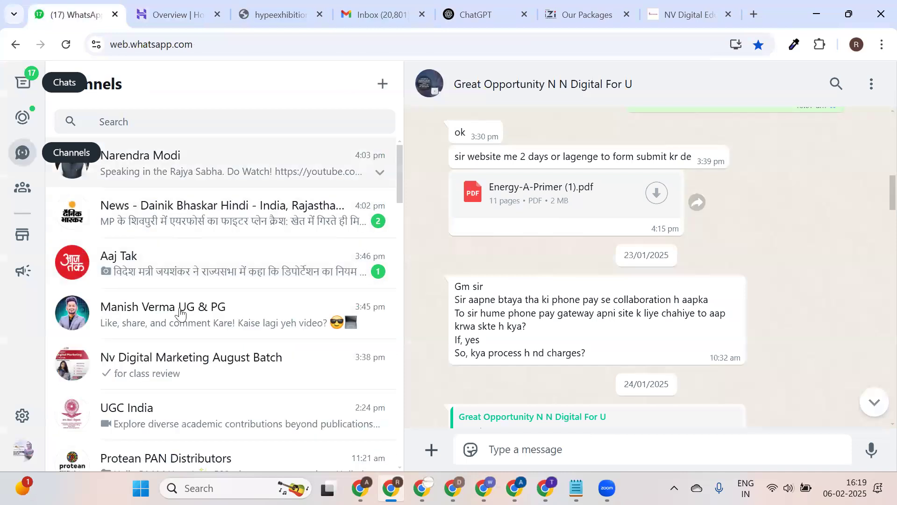
scroll(179, 340, "down", 3)
scroll(182, 336, "up", 2)
left_click(221, 313)
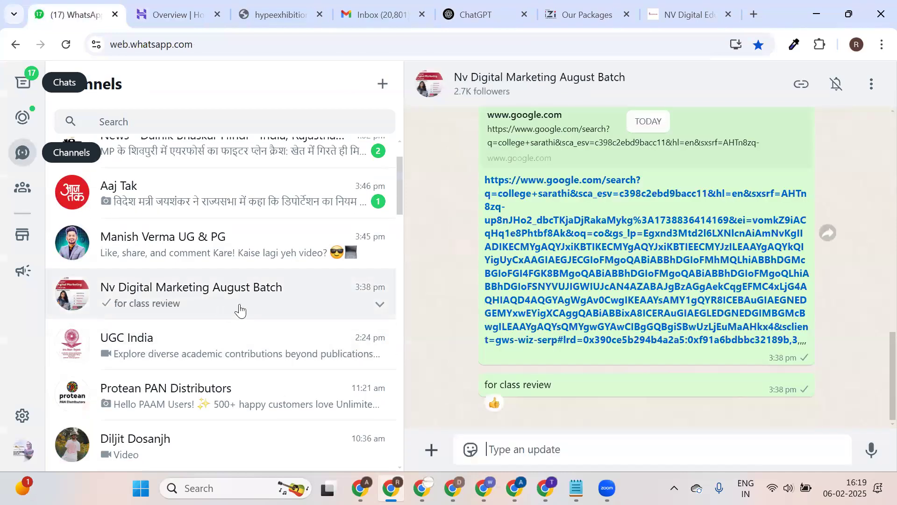
left_click(878, 202)
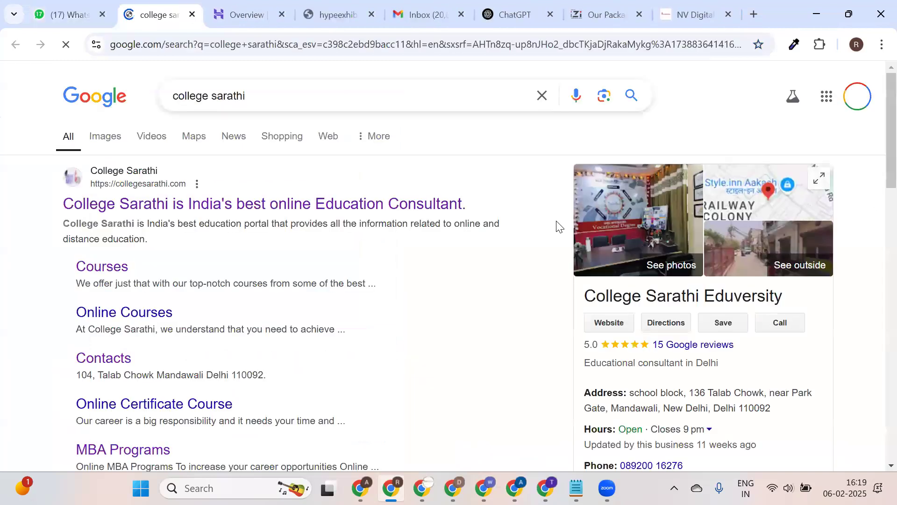